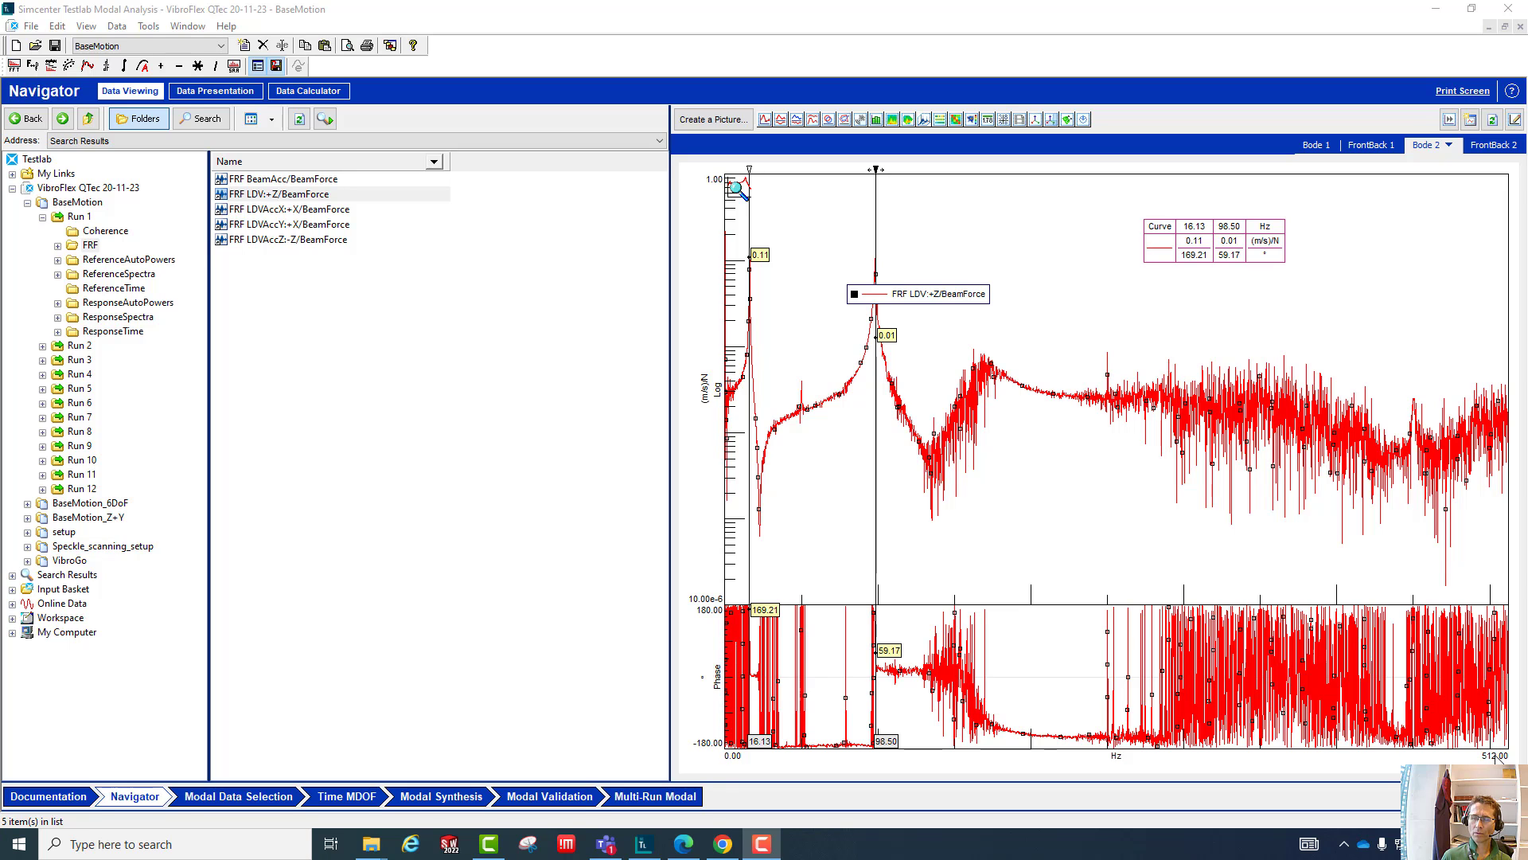
# - Set the Bode plot's frequency axis maximum limit to 100 Hz
pyautogui.click(1495, 755)
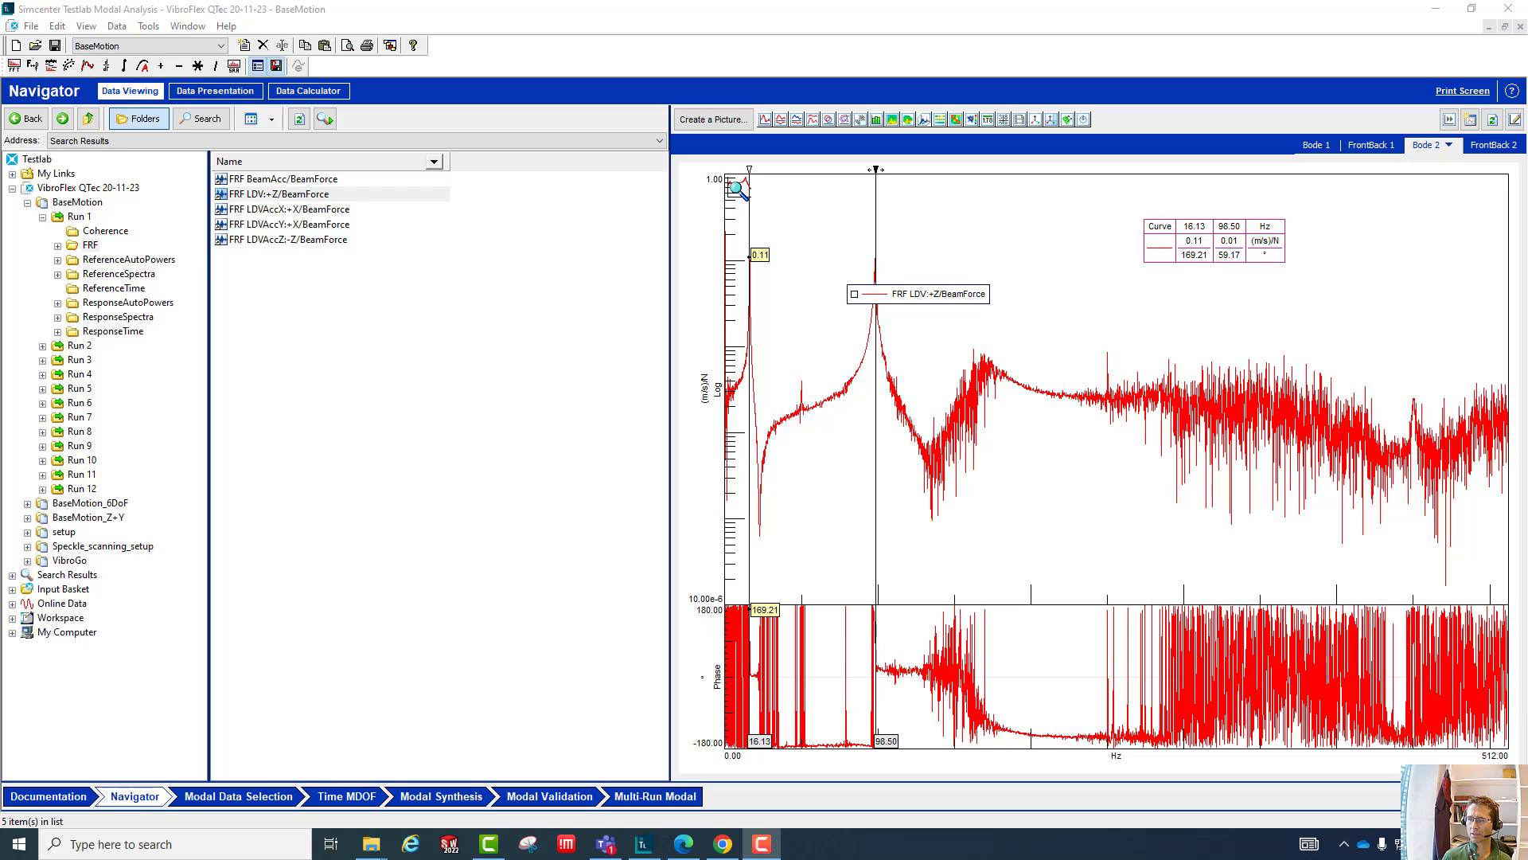
pyautogui.doubleClick(1495, 755)
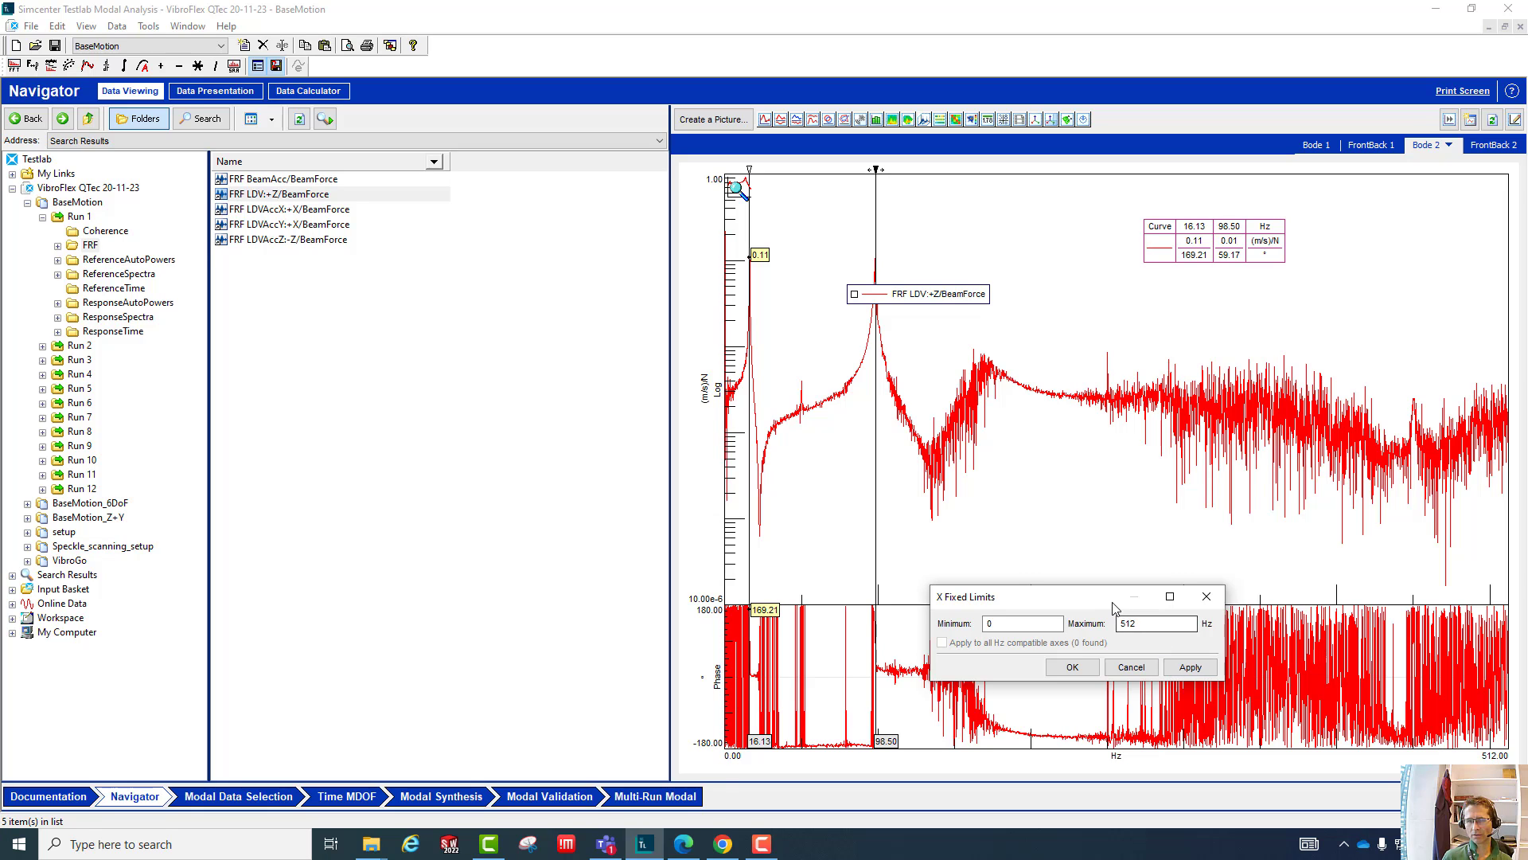
pyautogui.click(1150, 625)
pyautogui.doubleClick(1150, 625)
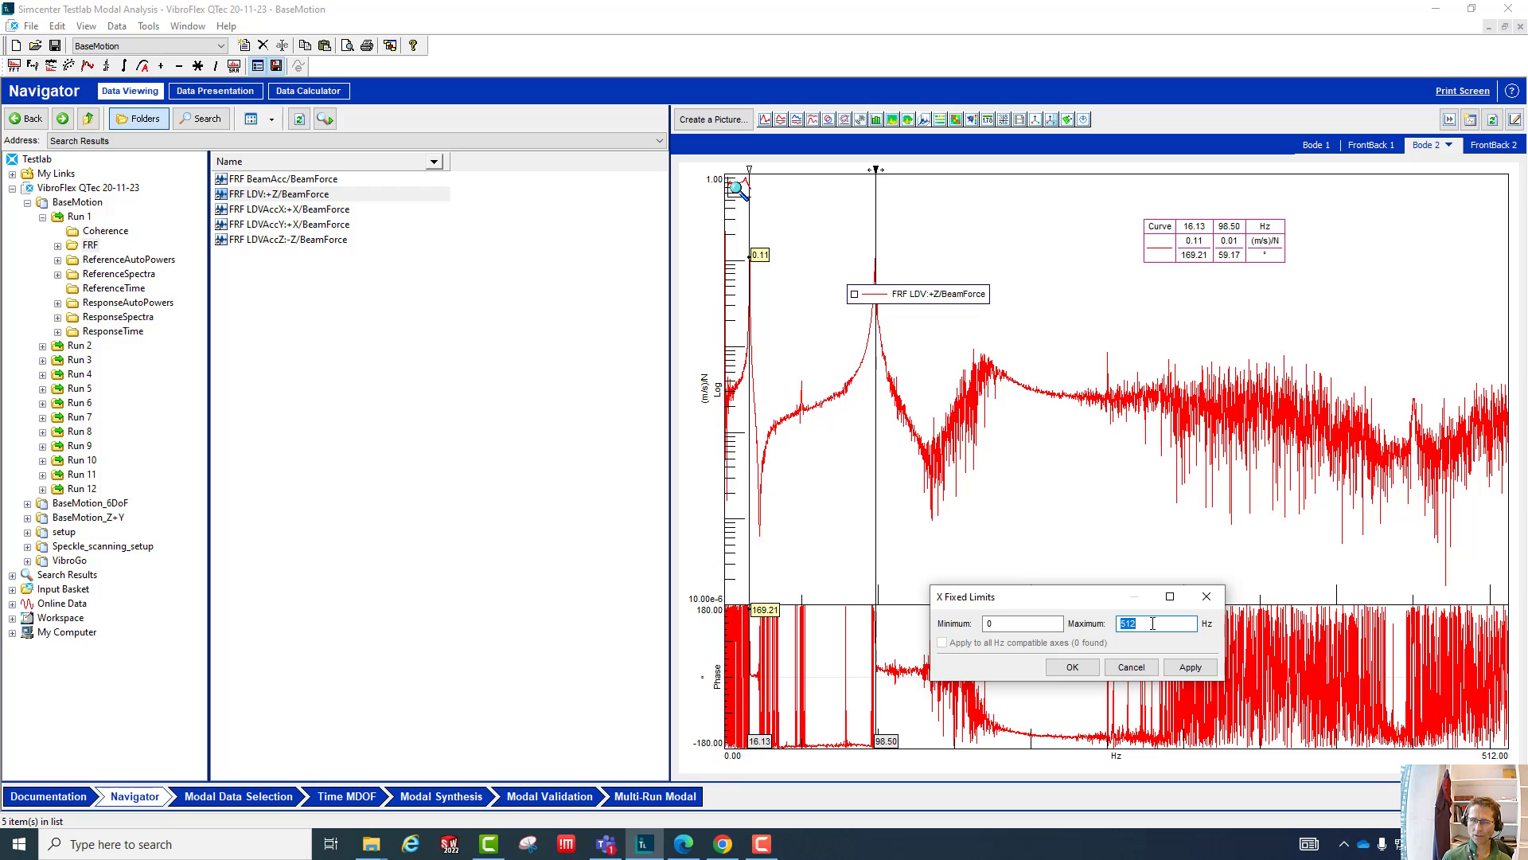
pyautogui.write('100')
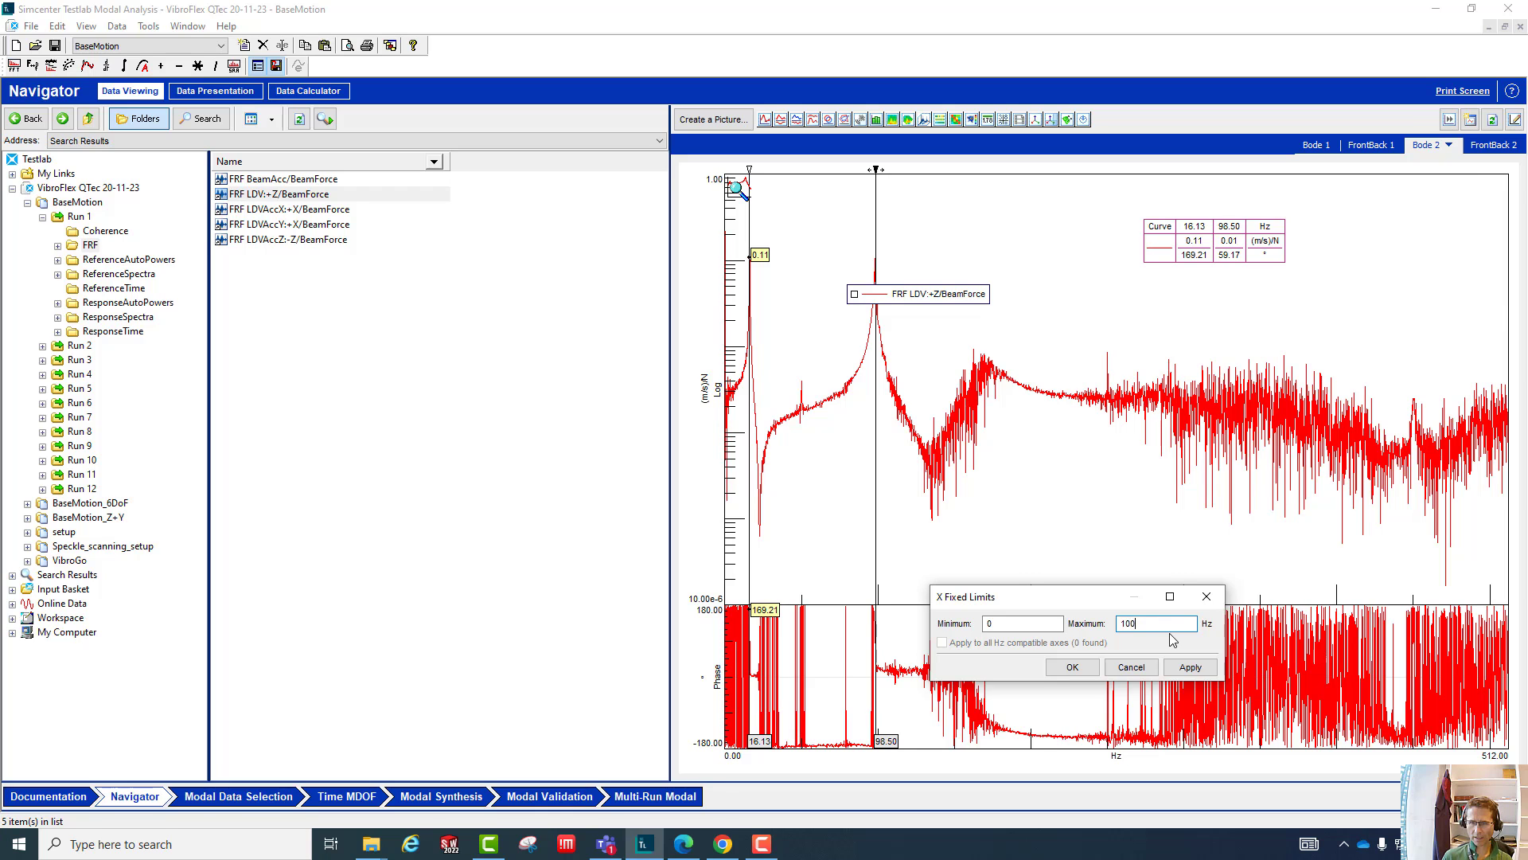
pyautogui.press('Return')
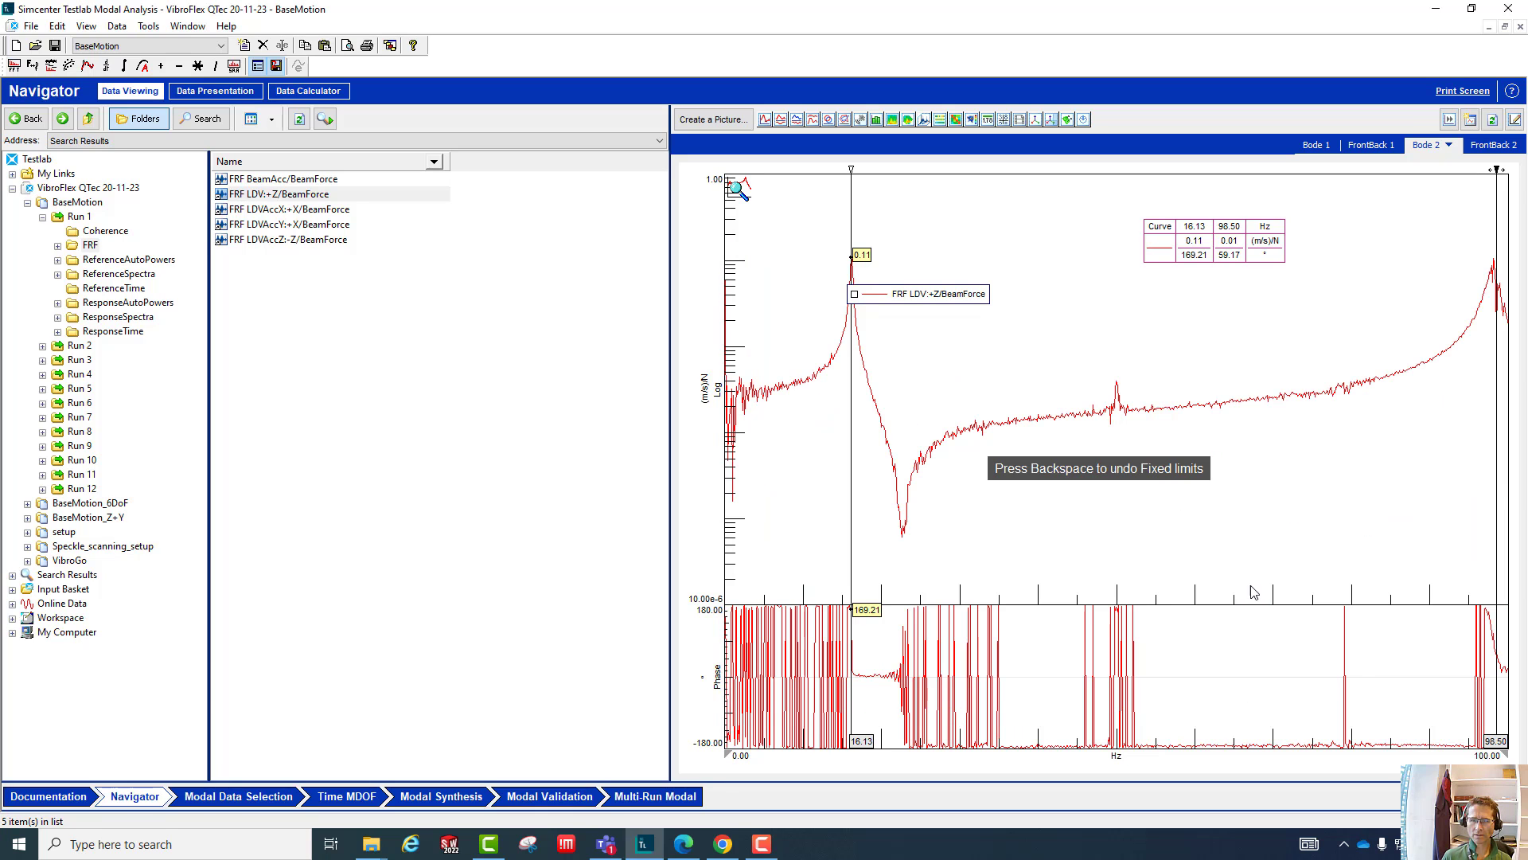
pyautogui.rightClick(1493, 757)
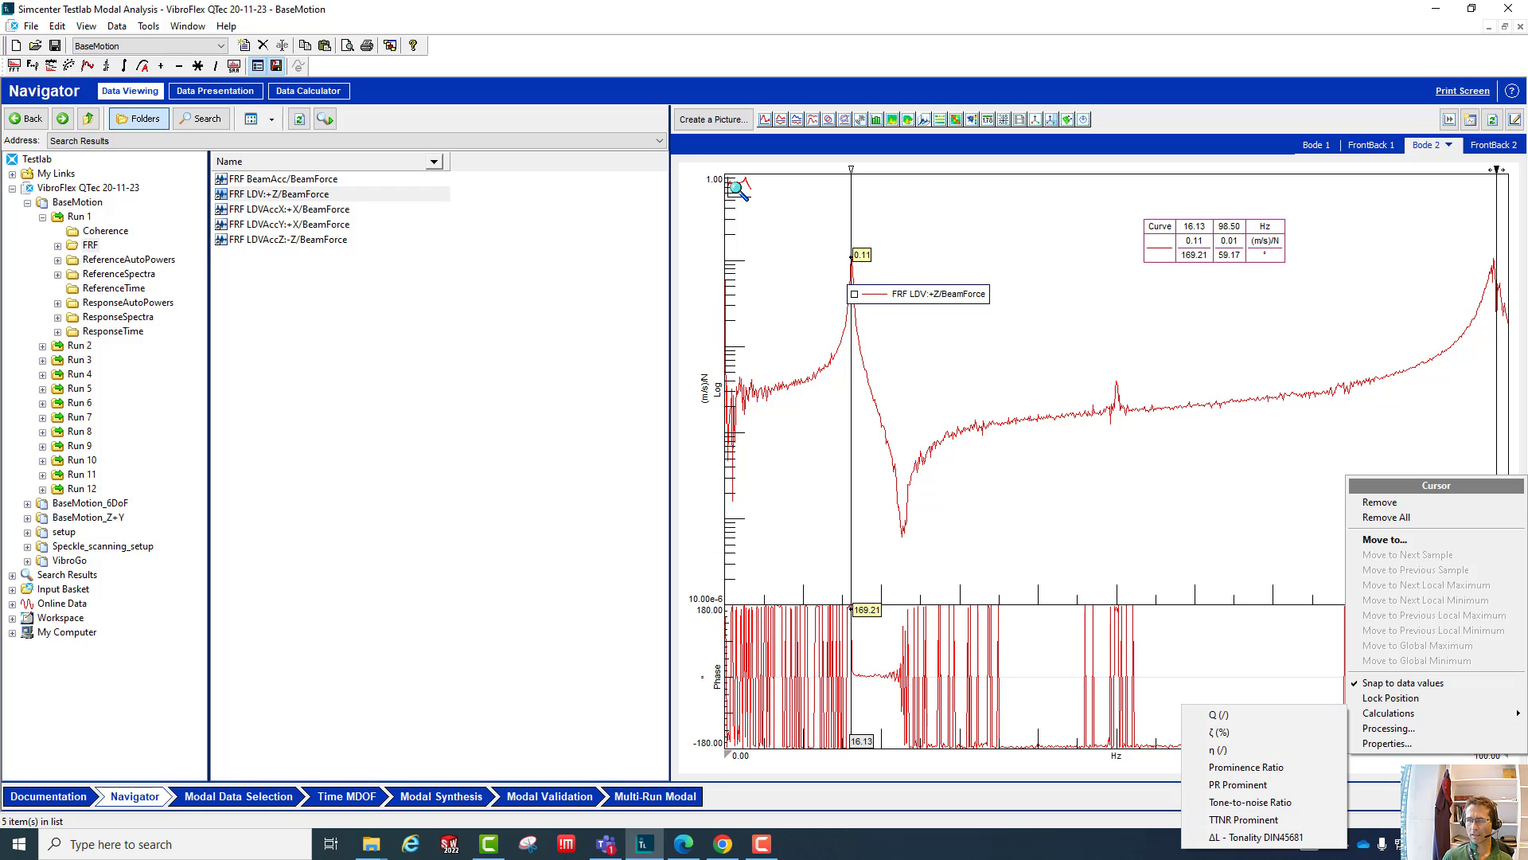
pyautogui.rightClick(1489, 756)
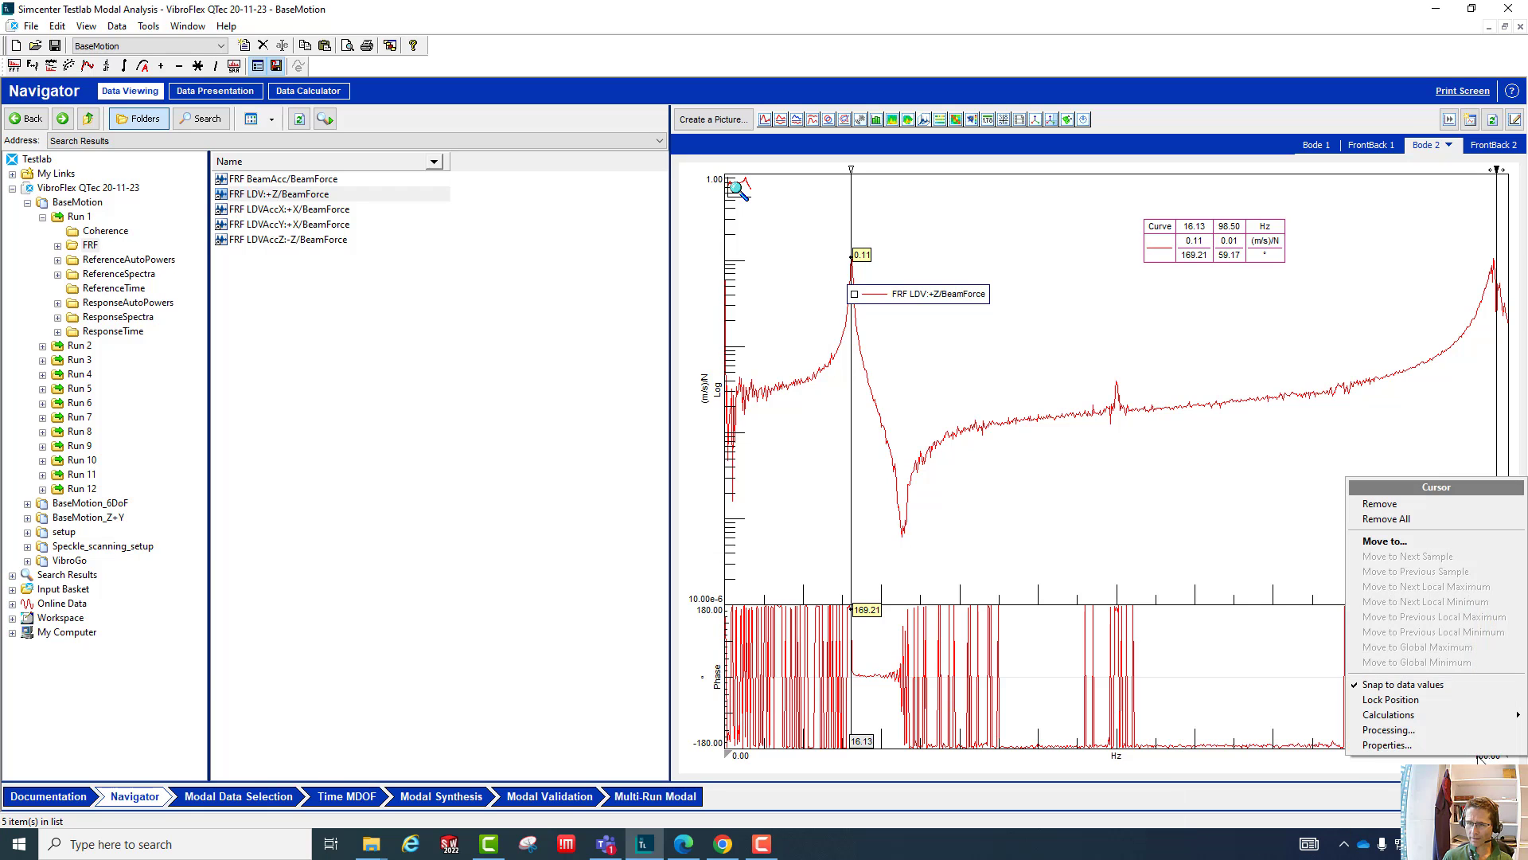
pyautogui.click(1484, 755)
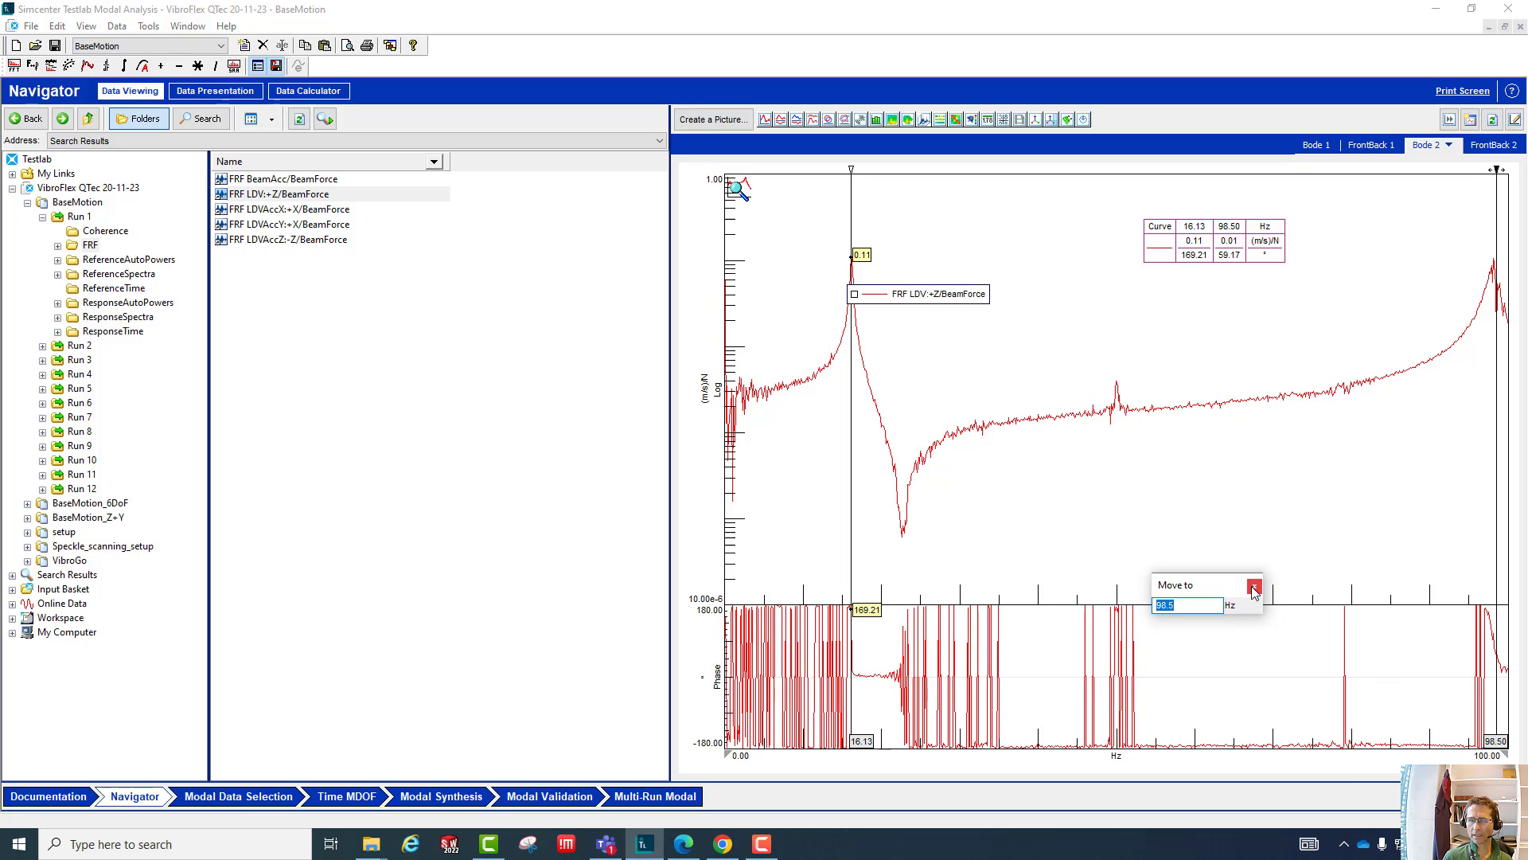
pyautogui.click(1254, 588)
# - Examine the limit options of the X axis, the format options of the upper Y axis and the Bode plot's single-cursor options
pyautogui.rightClick(1115, 757)
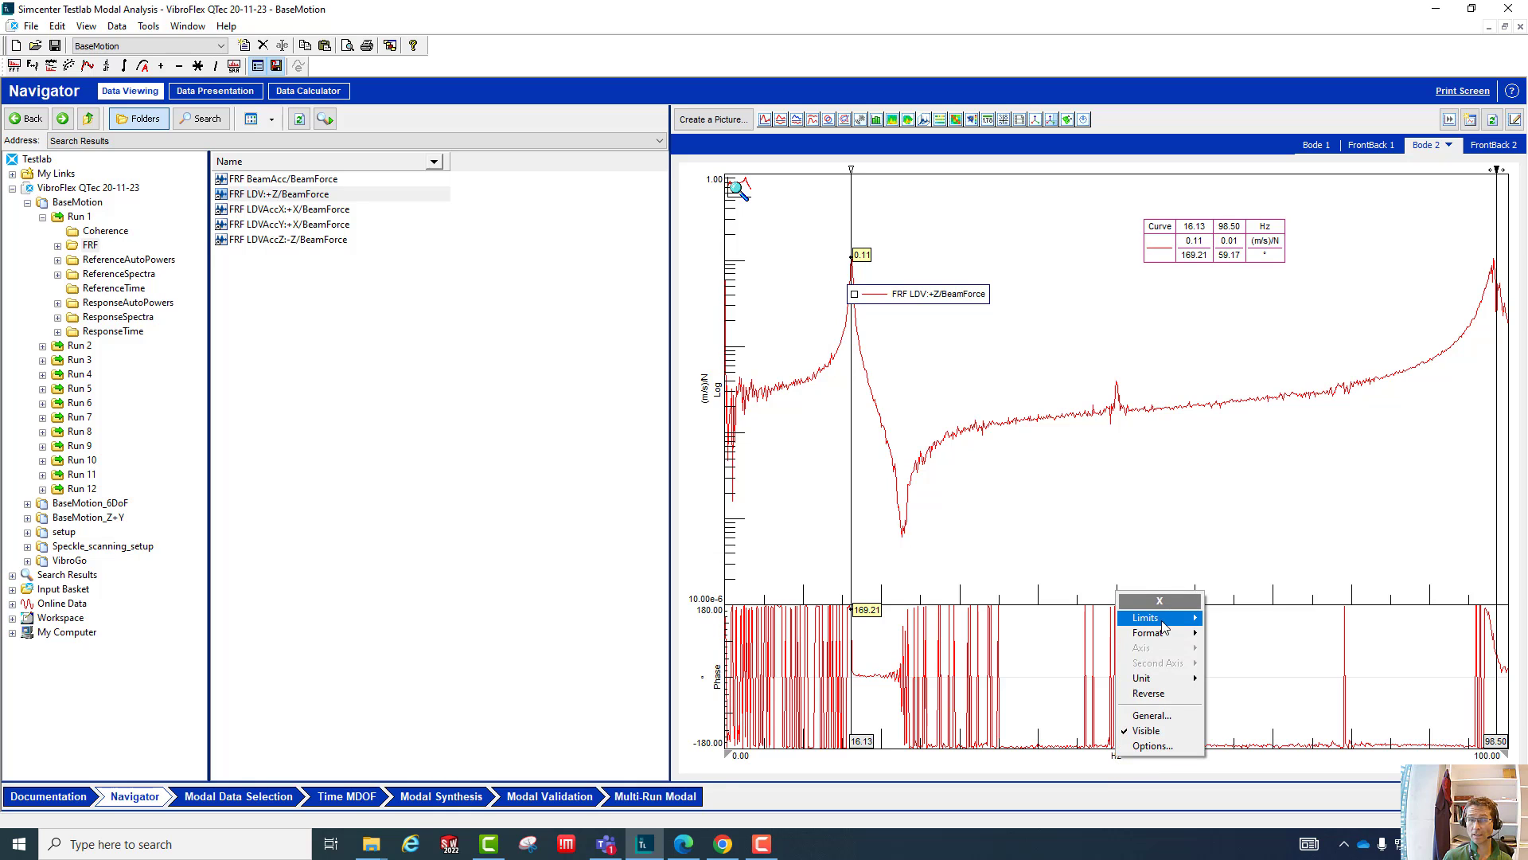
pyautogui.moveTo(1194, 619)
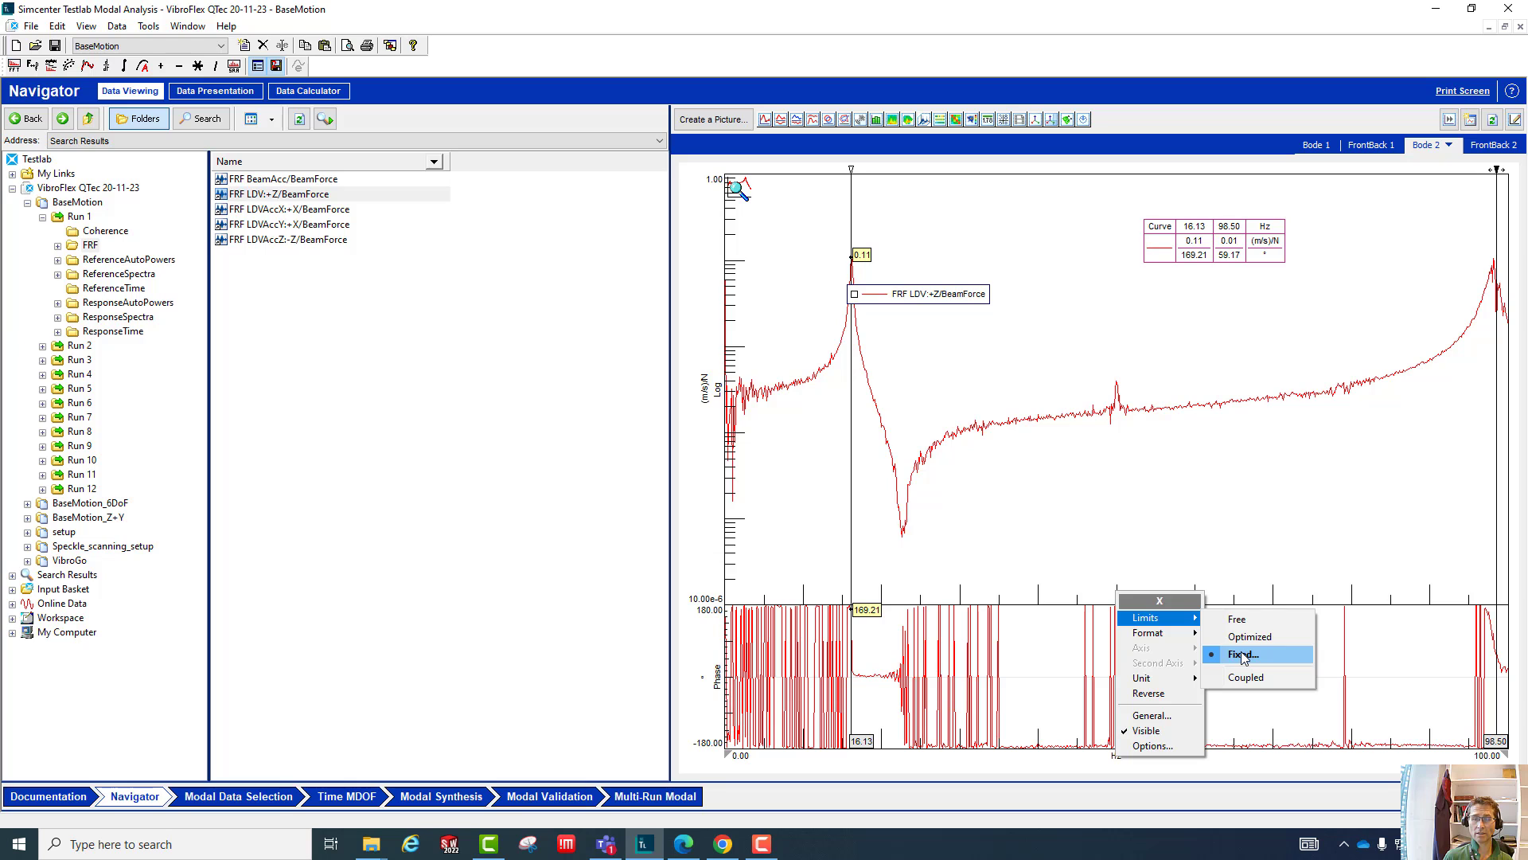
pyautogui.moveTo(1147, 637)
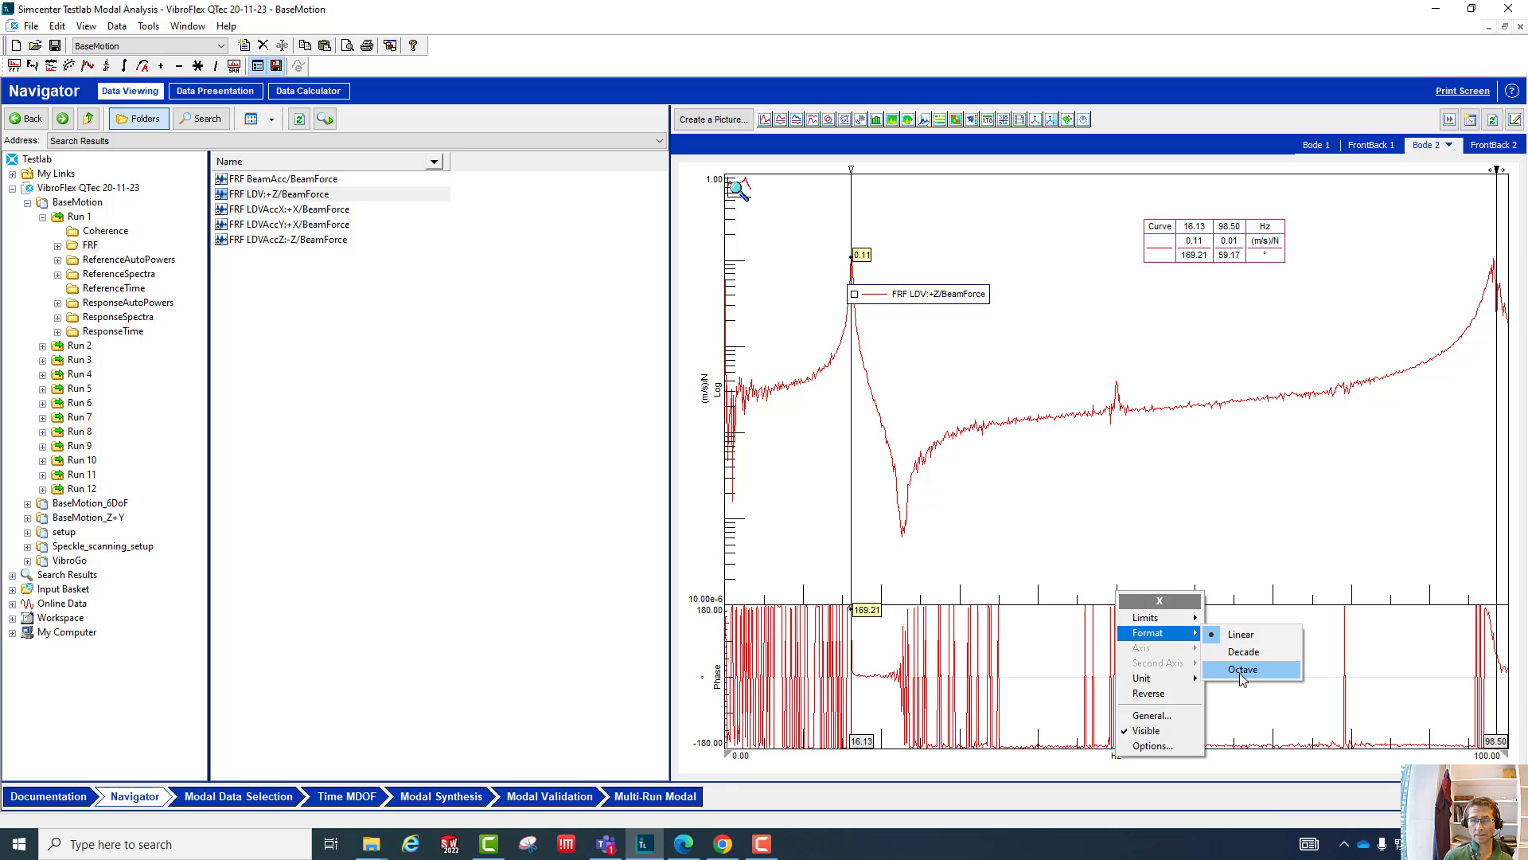
pyautogui.rightClick(716, 387)
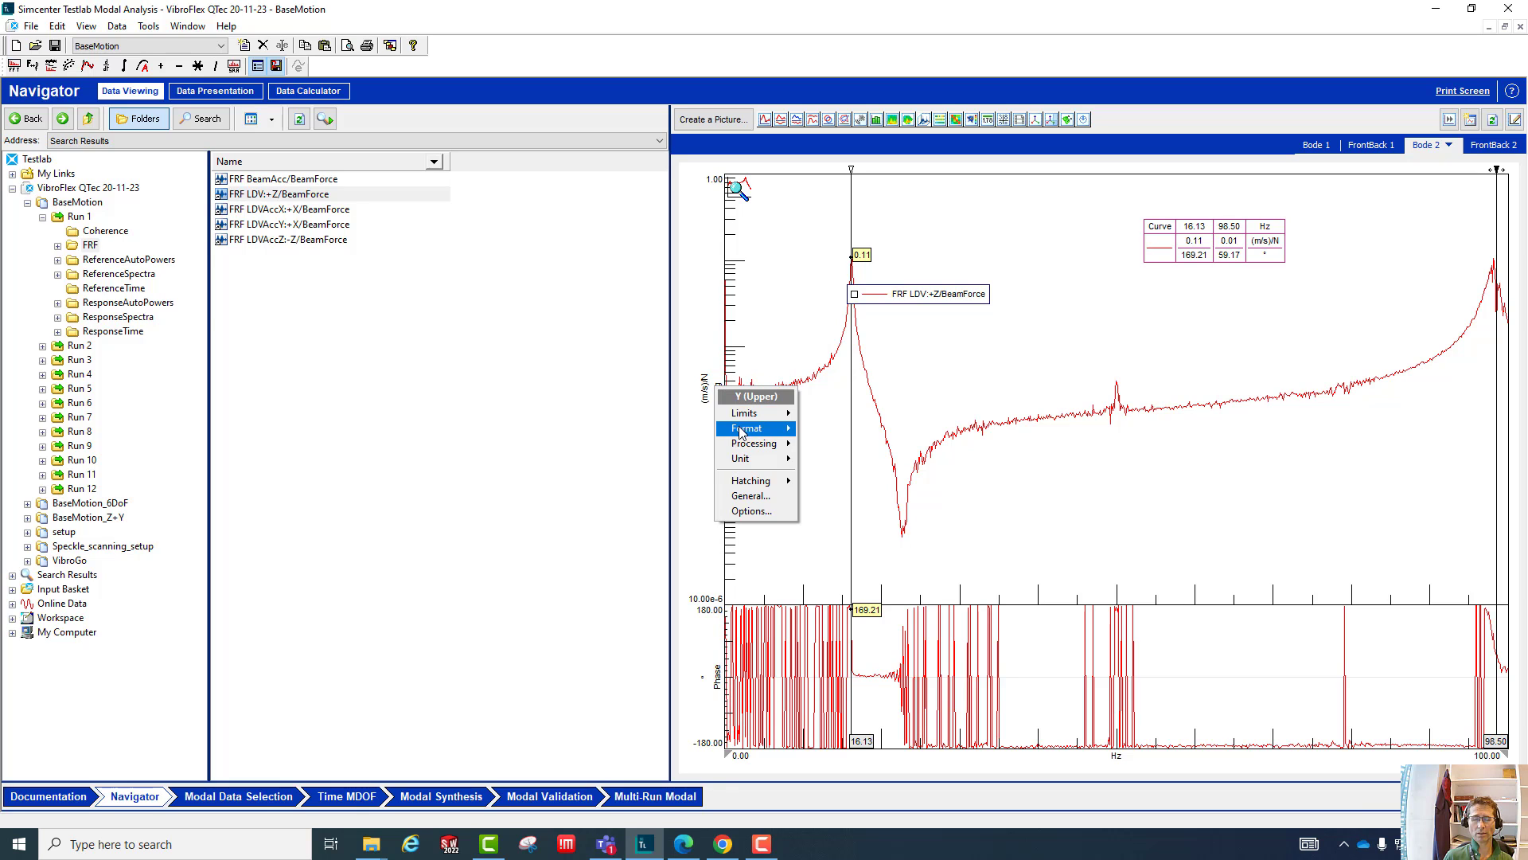
pyautogui.moveTo(751, 432)
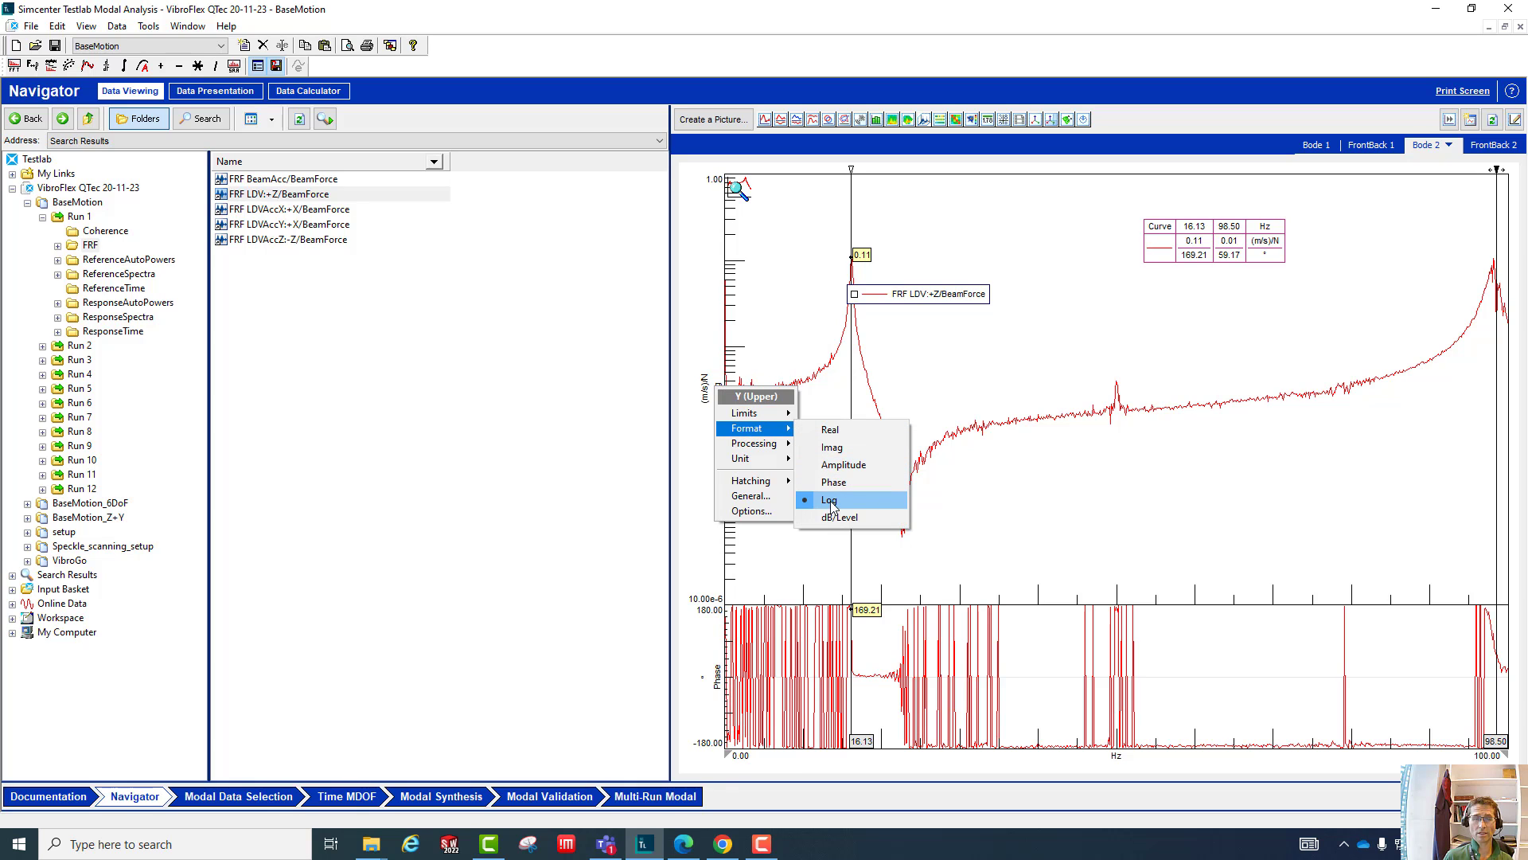
pyautogui.rightClick(997, 232)
pyautogui.moveTo(1063, 277)
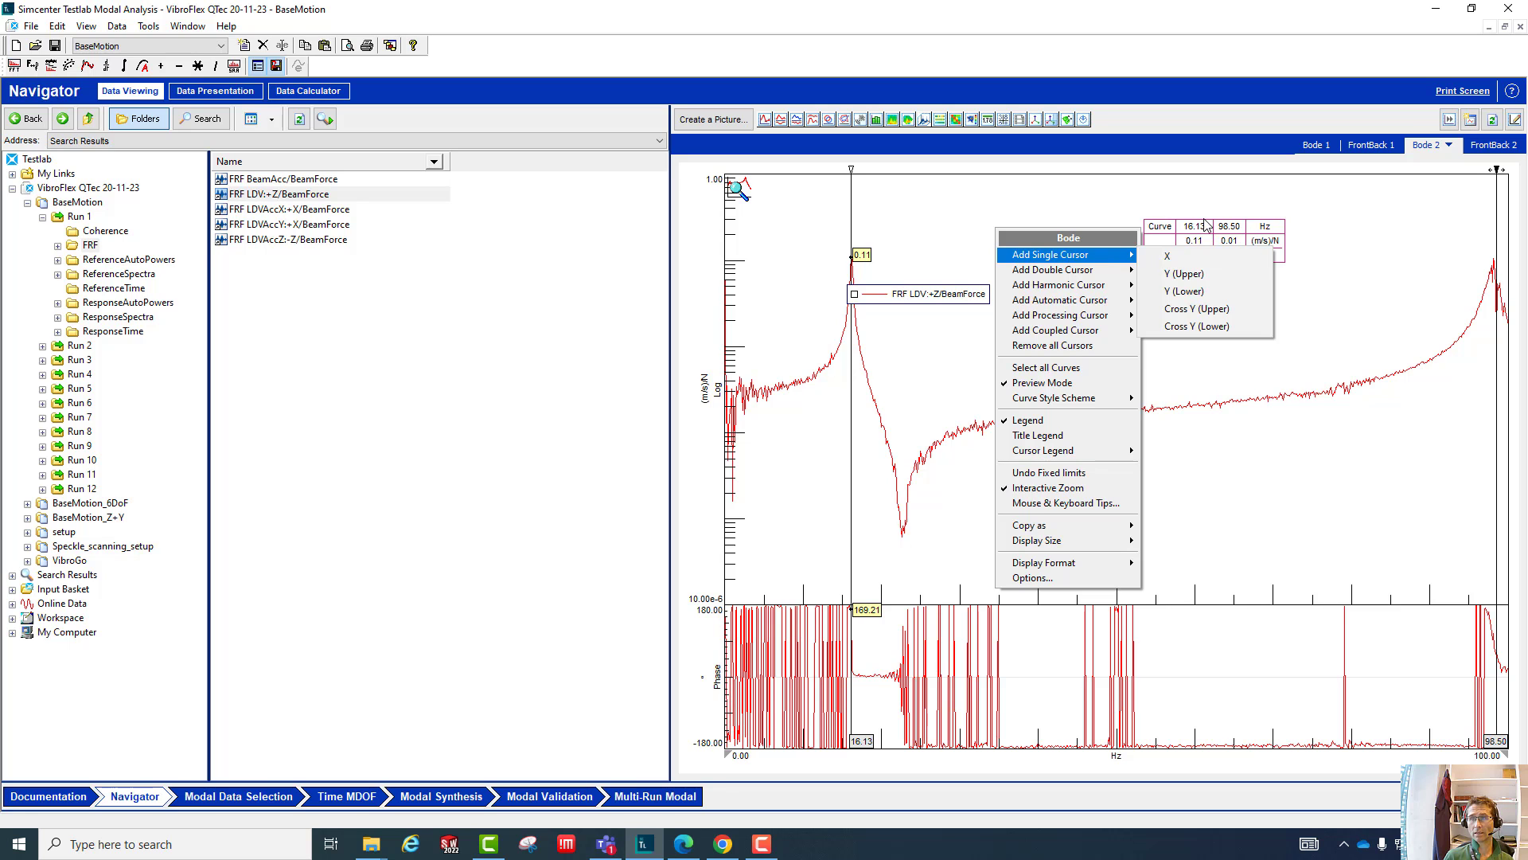
pyautogui.rightClick(1209, 250)
# - Add a double X cursor to the Bode plot and show its RMS calculation in the cursor legend
pyautogui.rightClick(1124, 331)
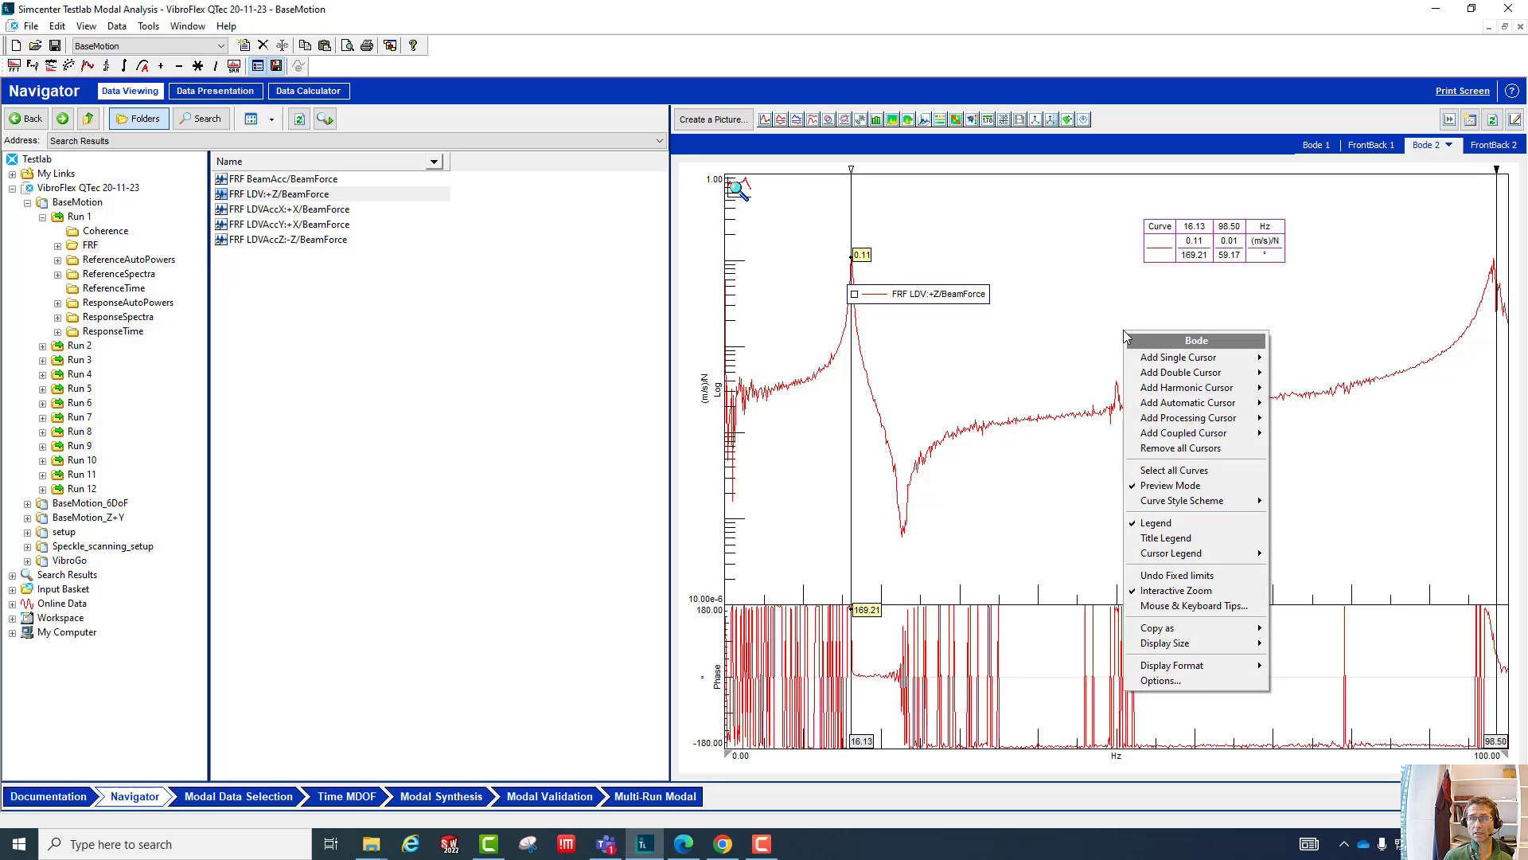
pyautogui.moveTo(1180, 375)
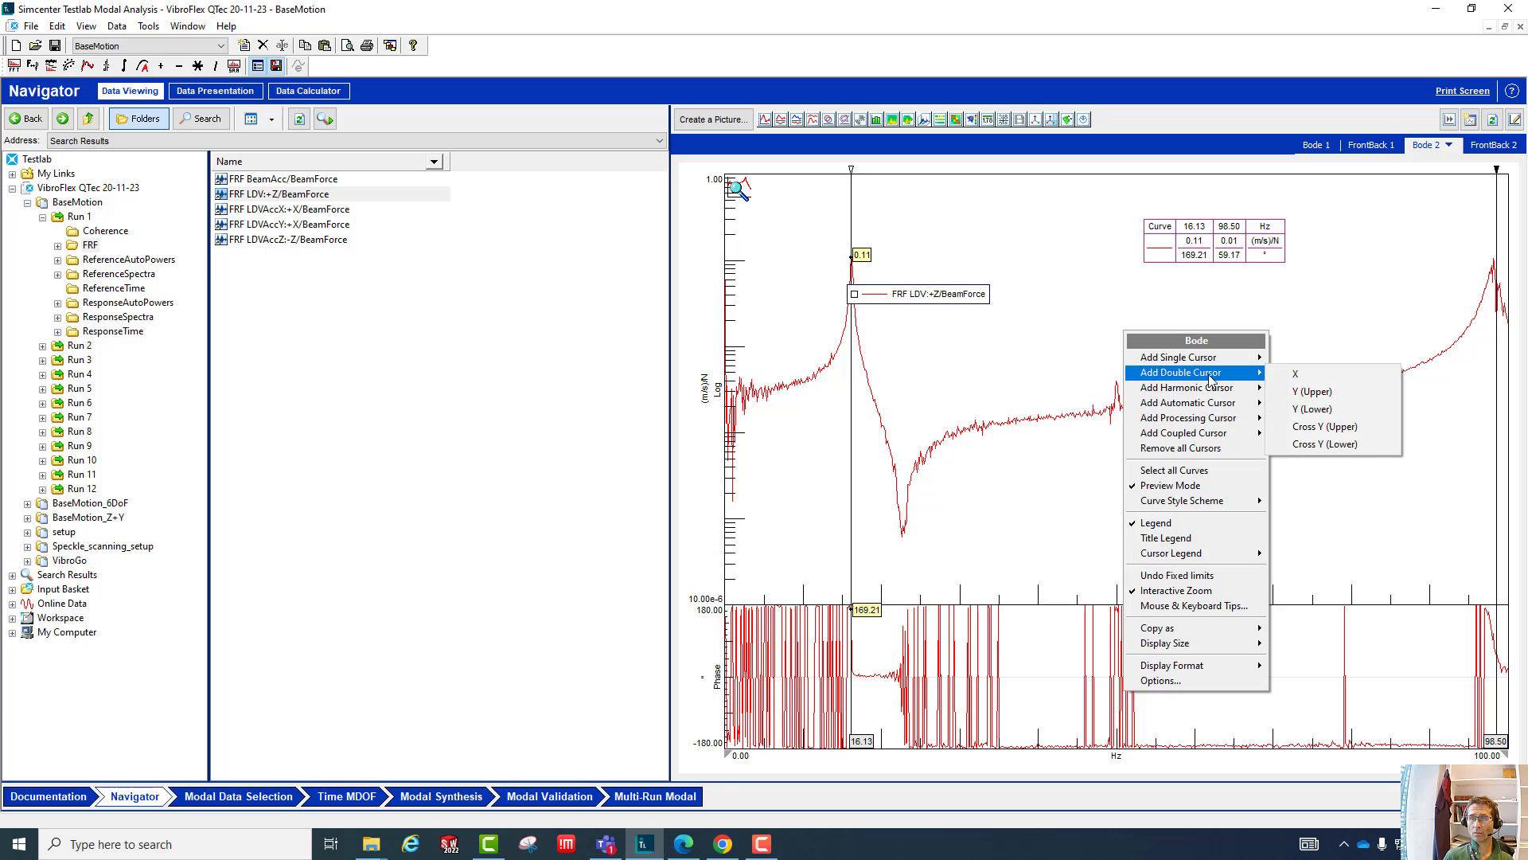
pyautogui.click(1311, 378)
pyautogui.rightClick(1251, 344)
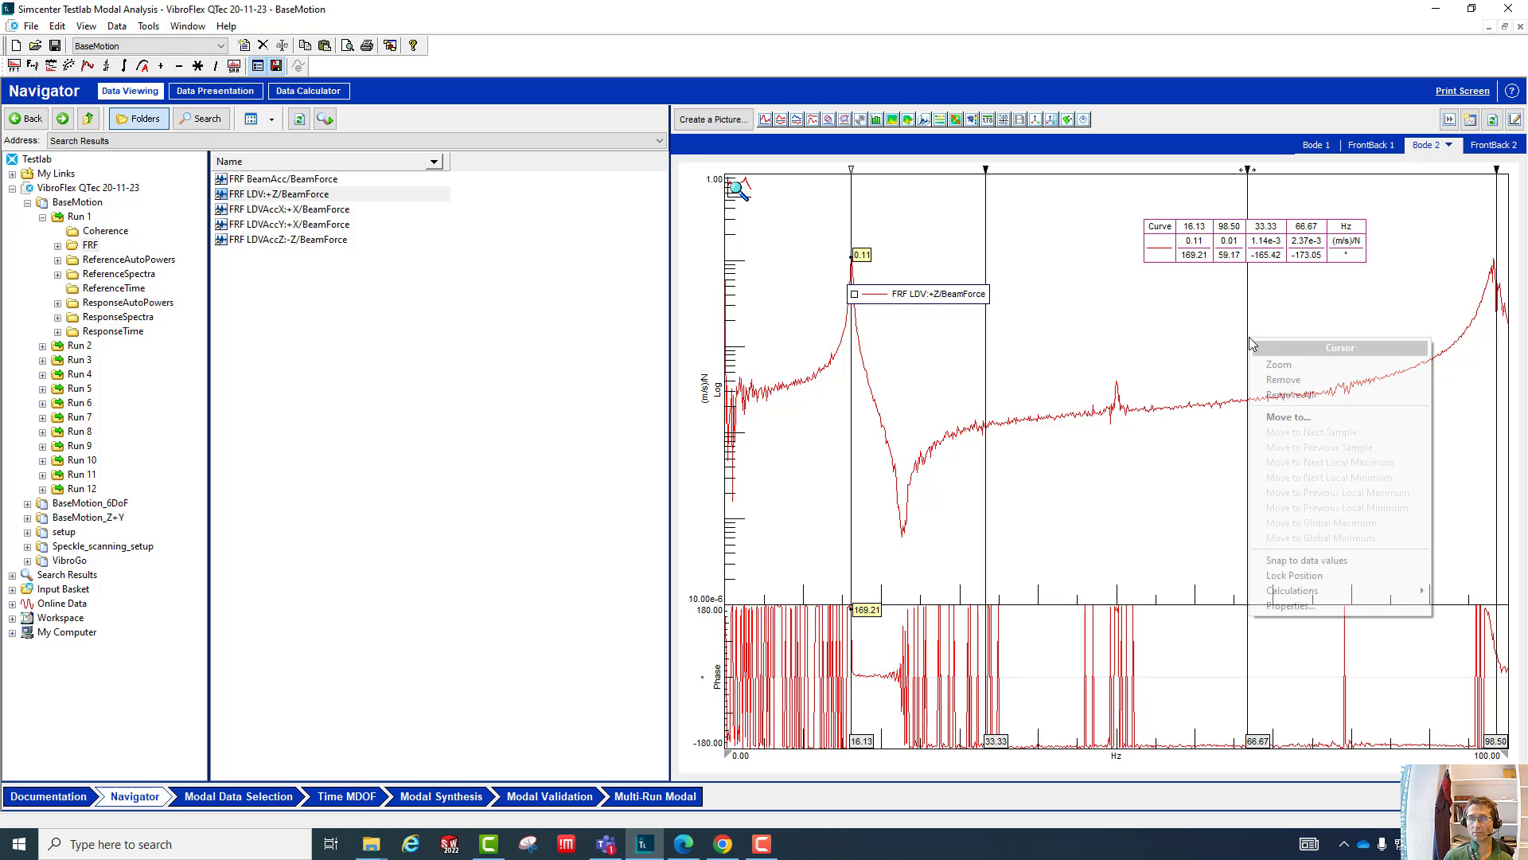
pyautogui.moveTo(1307, 593)
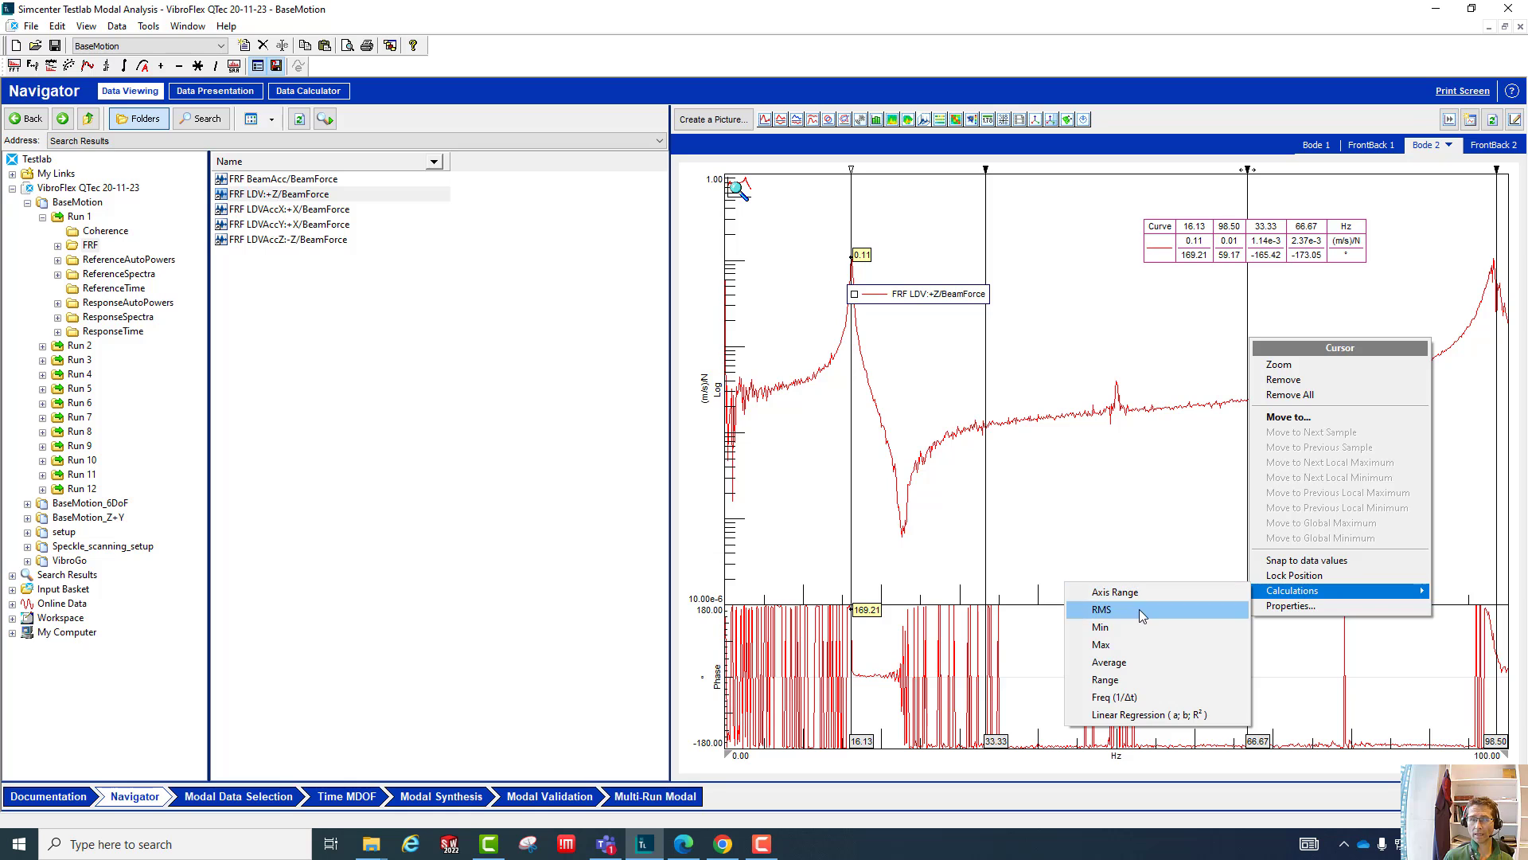
pyautogui.click(1140, 609)
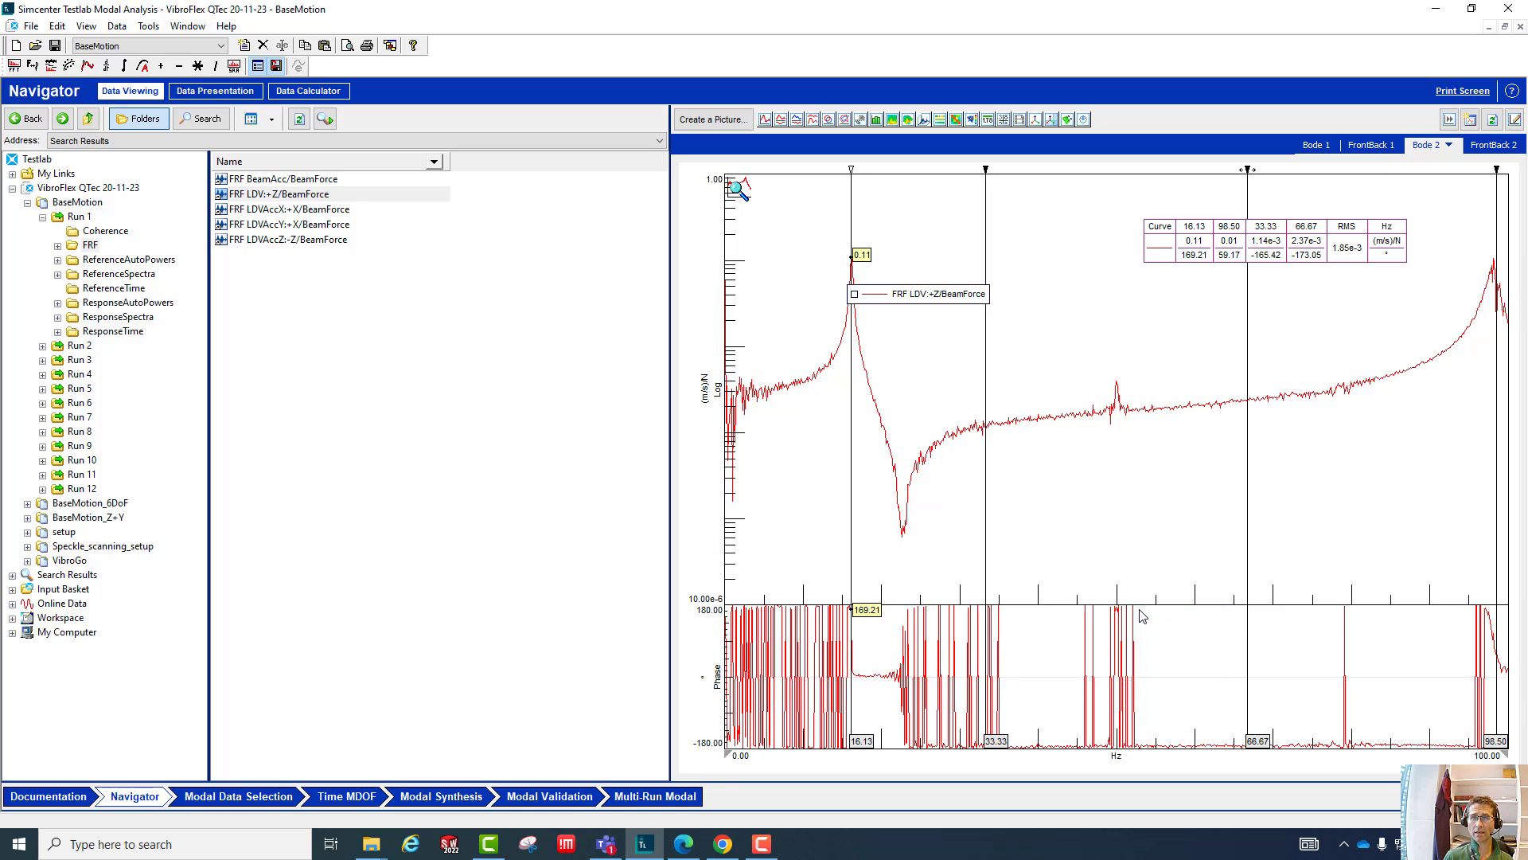
# - Turn off the double cursor's RMS calculation and remove that cursor from the Bode plot
pyautogui.rightClick(1249, 363)
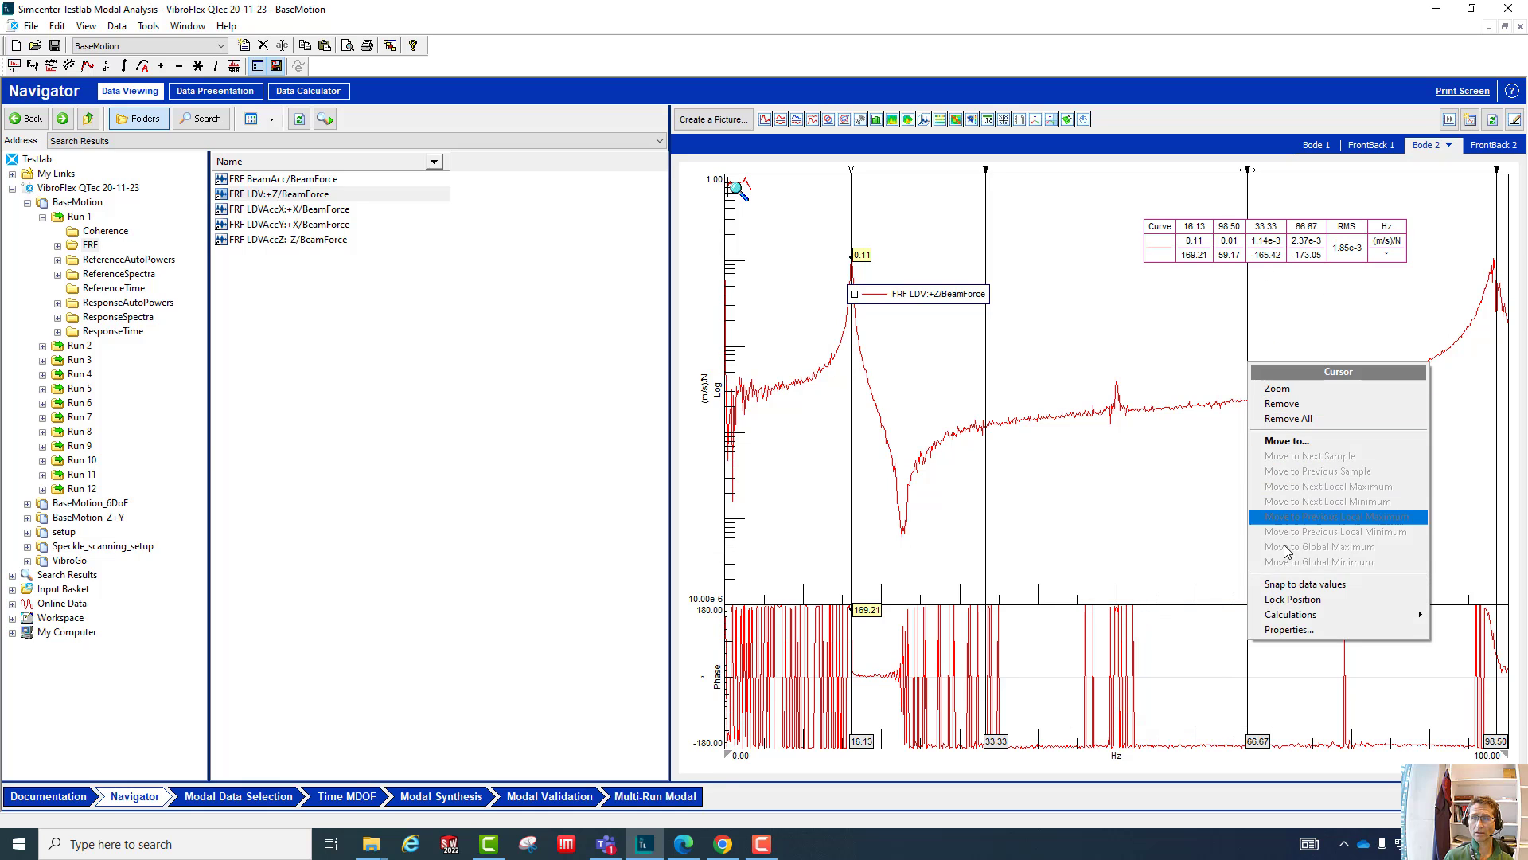
pyautogui.moveTo(1307, 614)
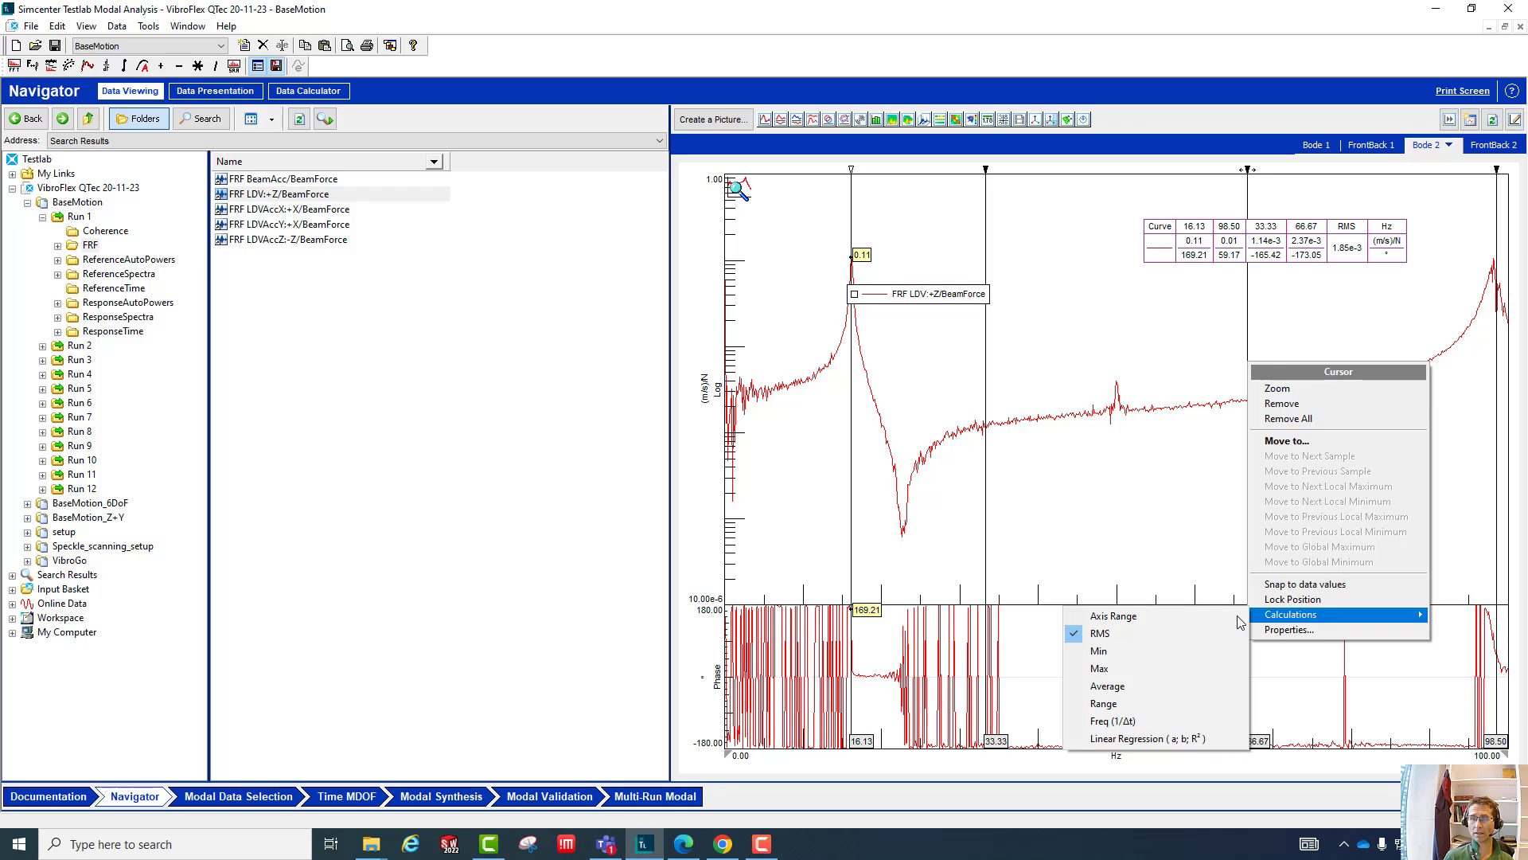
pyautogui.click(1134, 634)
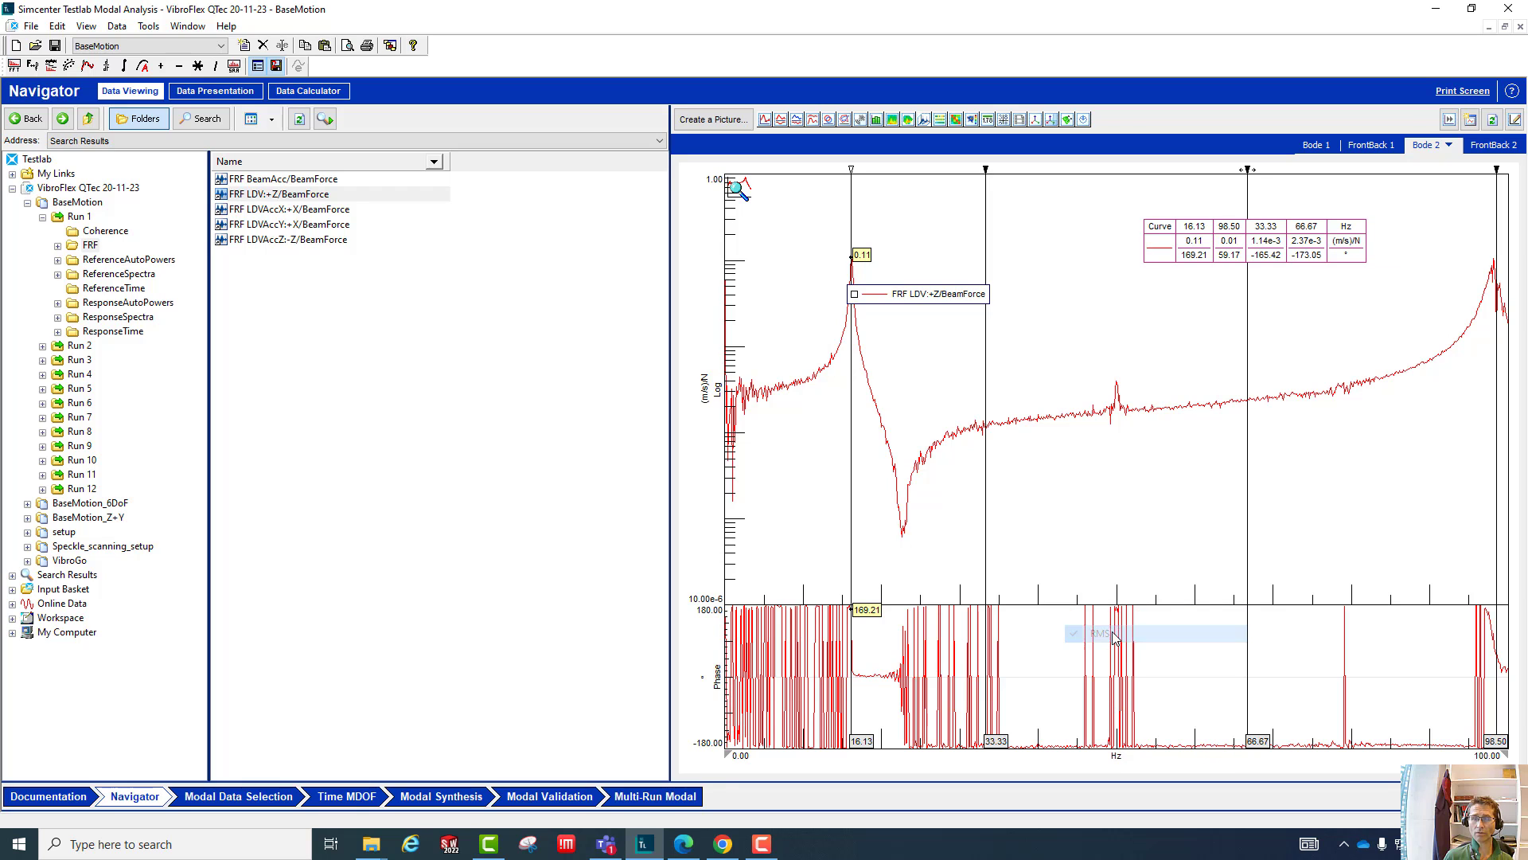
pyautogui.rightClick(986, 249)
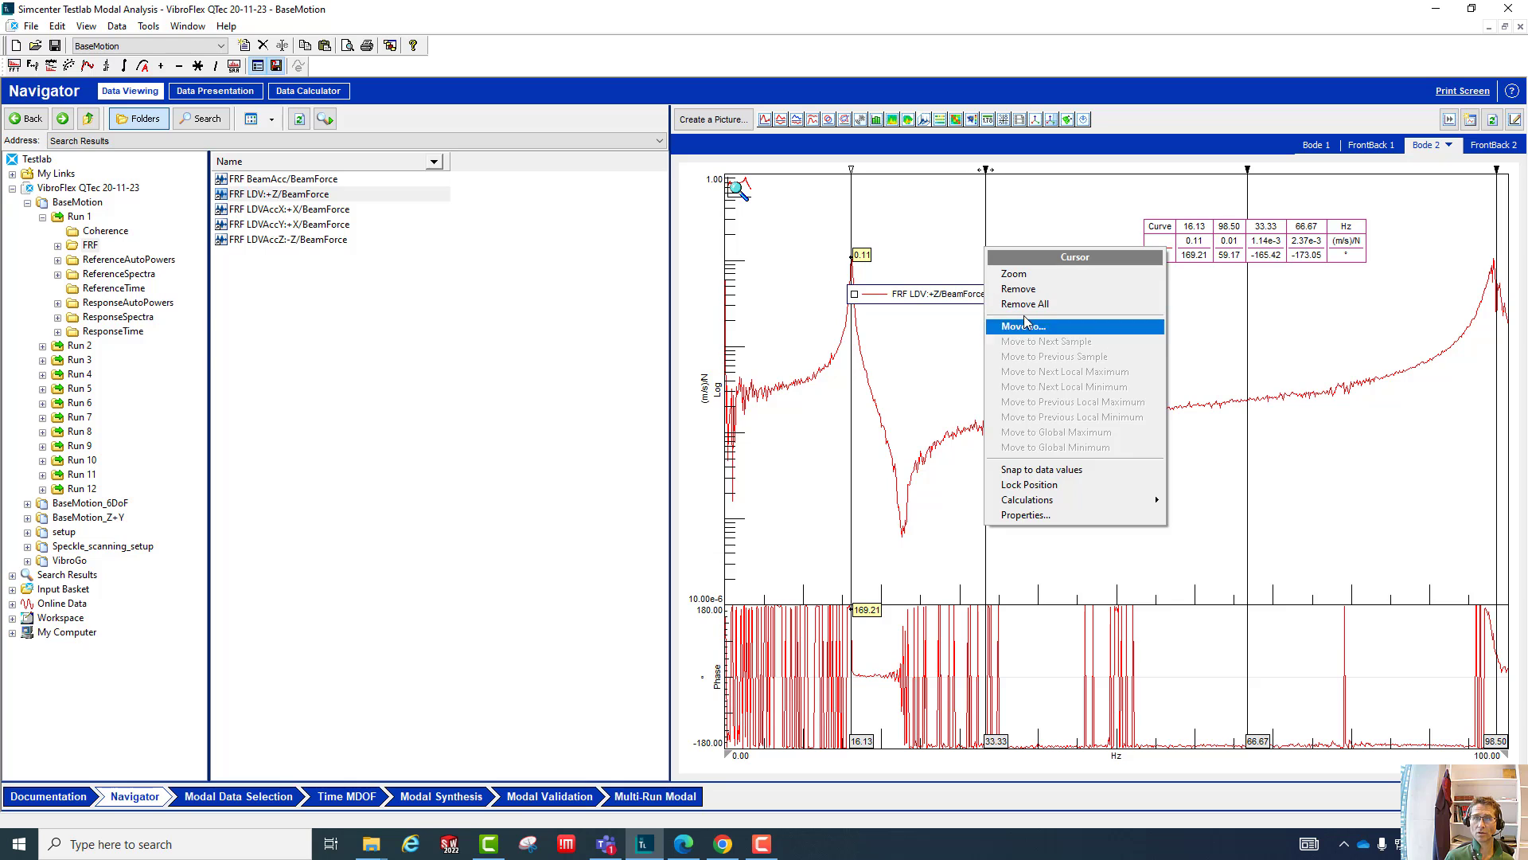
pyautogui.click(1025, 290)
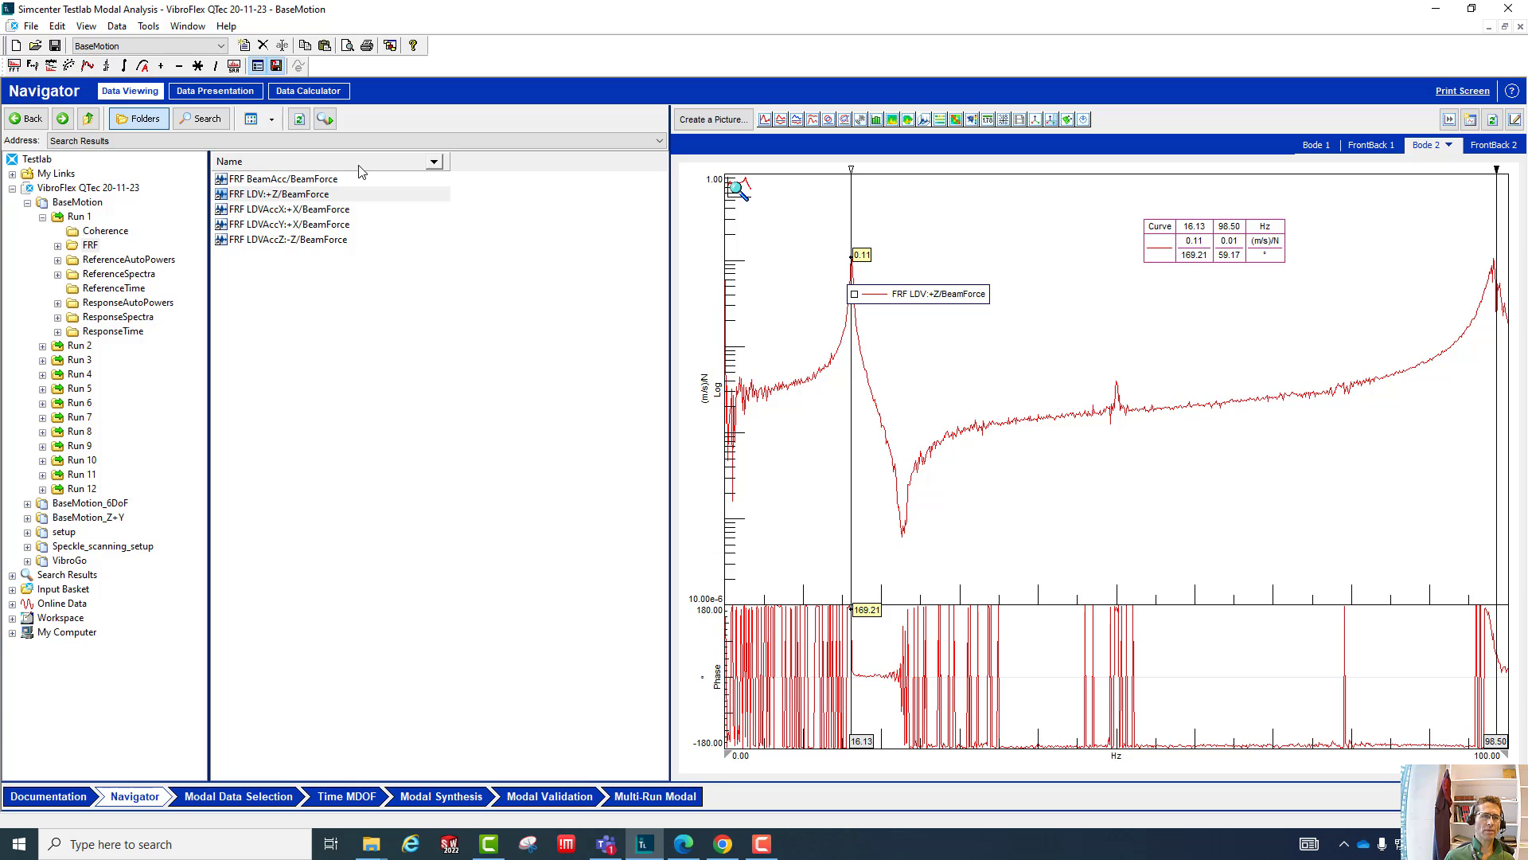
pyautogui.rightClick(498, 166)
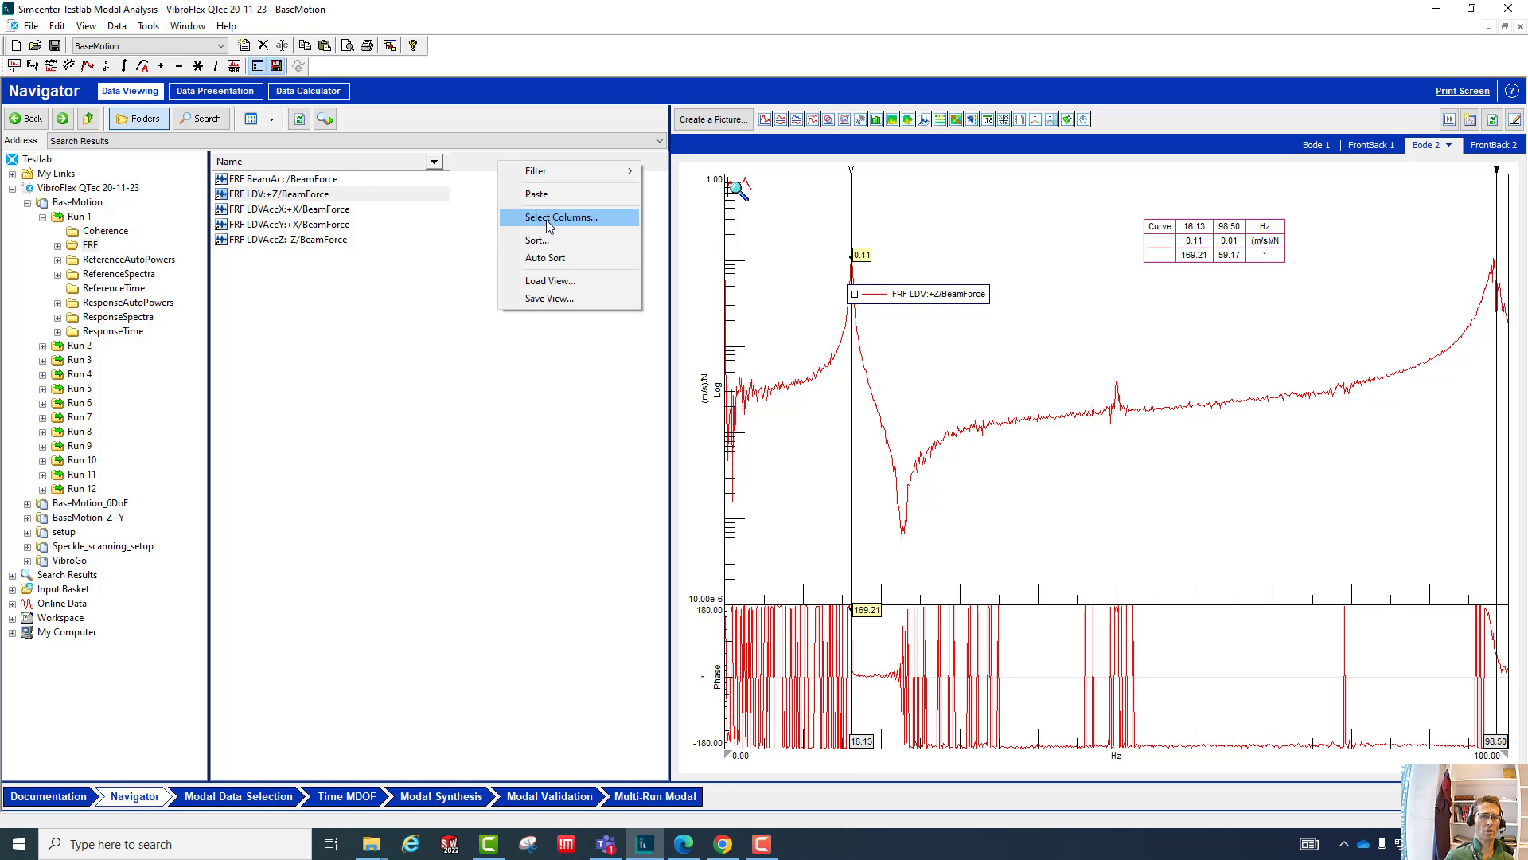
pyautogui.moveTo(561, 180)
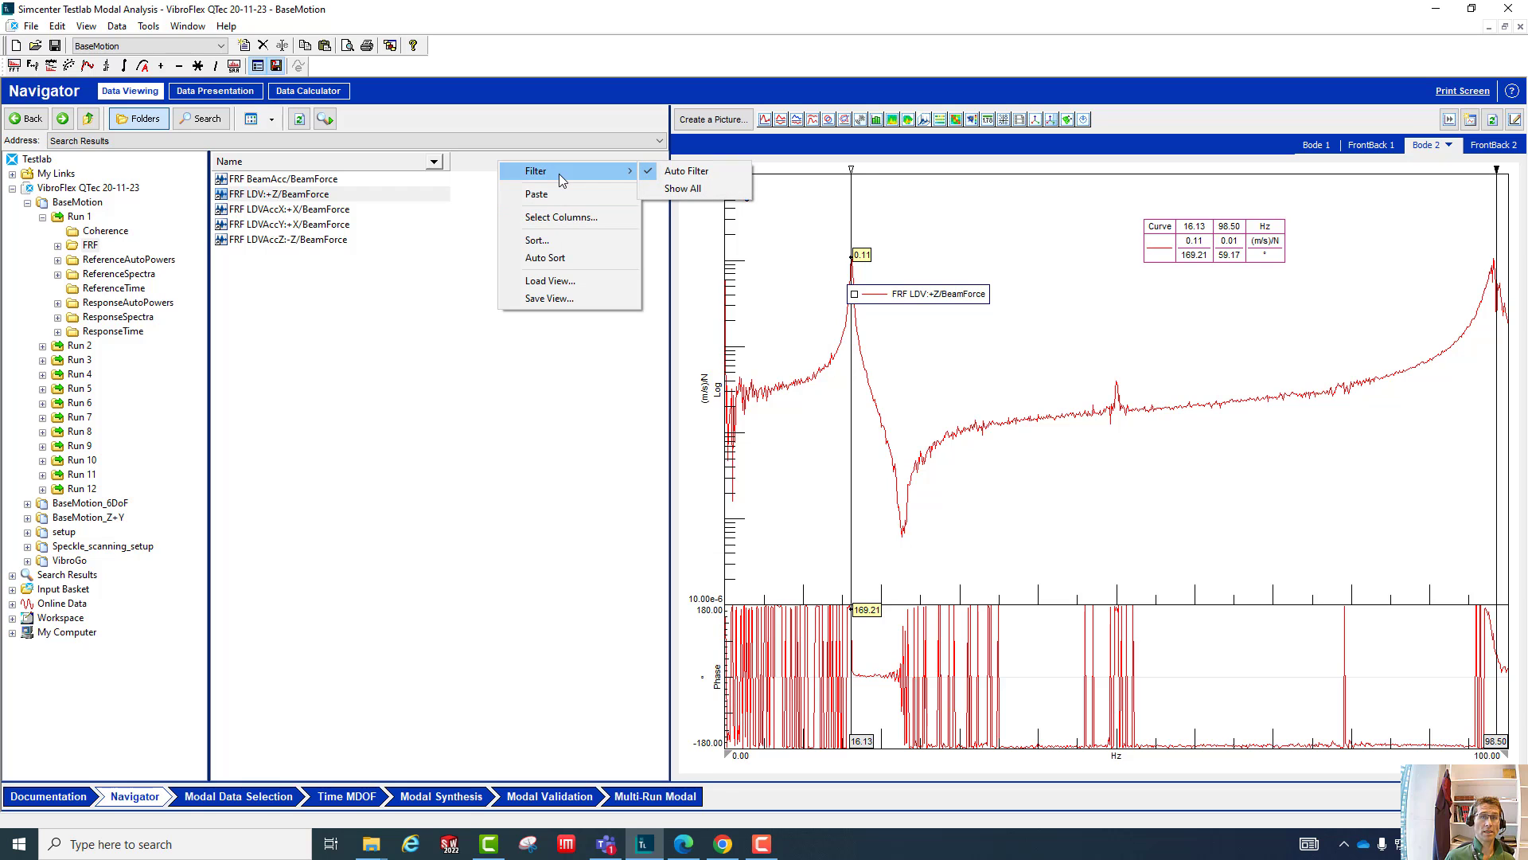
# - Open the BeamForce folder under Run 1's FRF data and display the LDVAccX:+X, LDVAccY:+X and LDVAccZ:-Z FRFs together
pyautogui.click(79, 217)
pyautogui.click(77, 202)
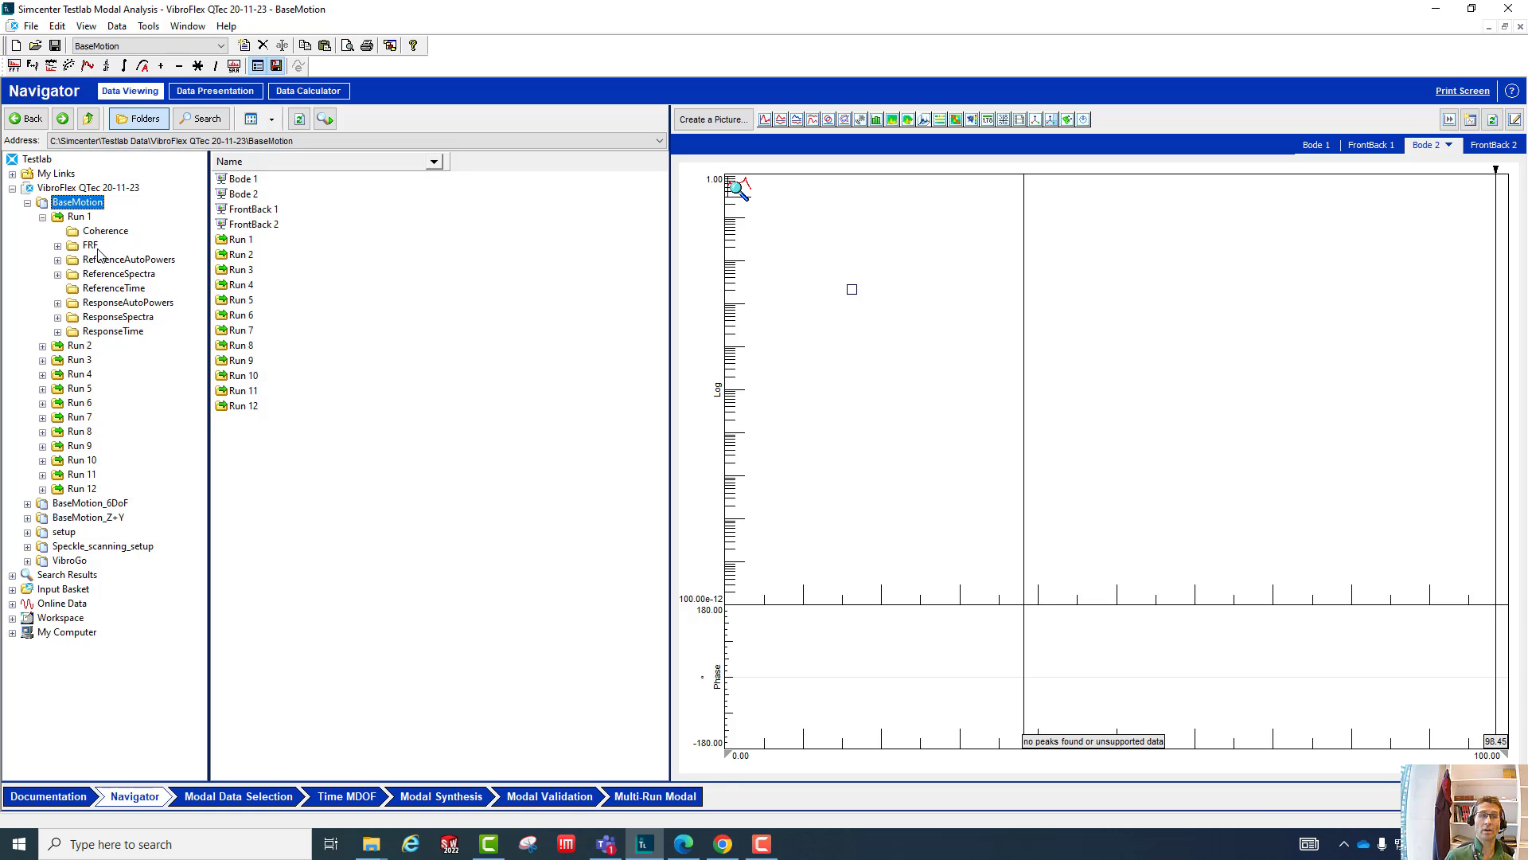
pyautogui.click(57, 246)
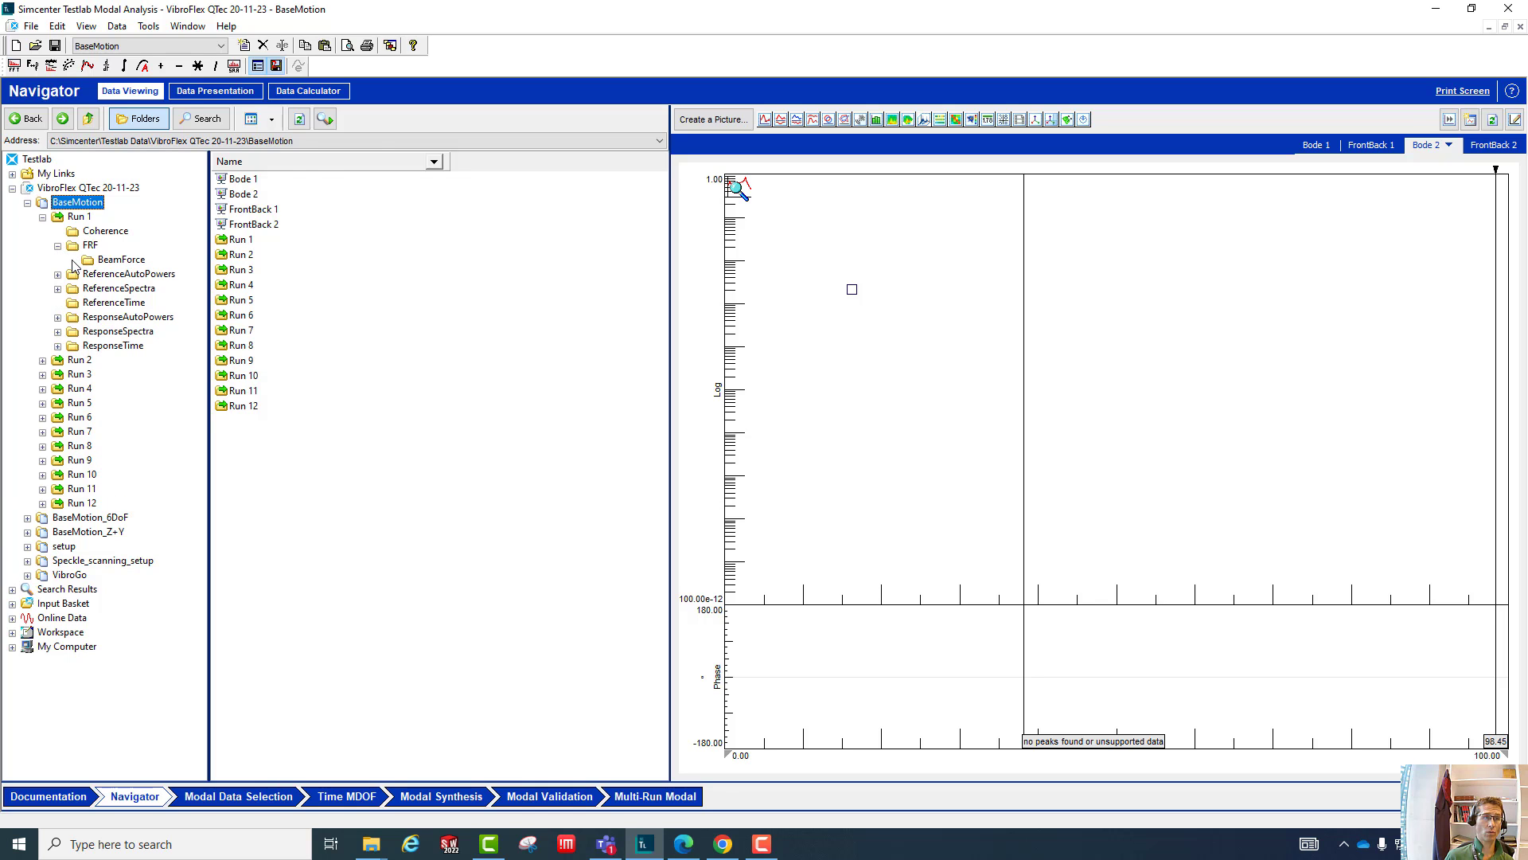
pyautogui.click(100, 261)
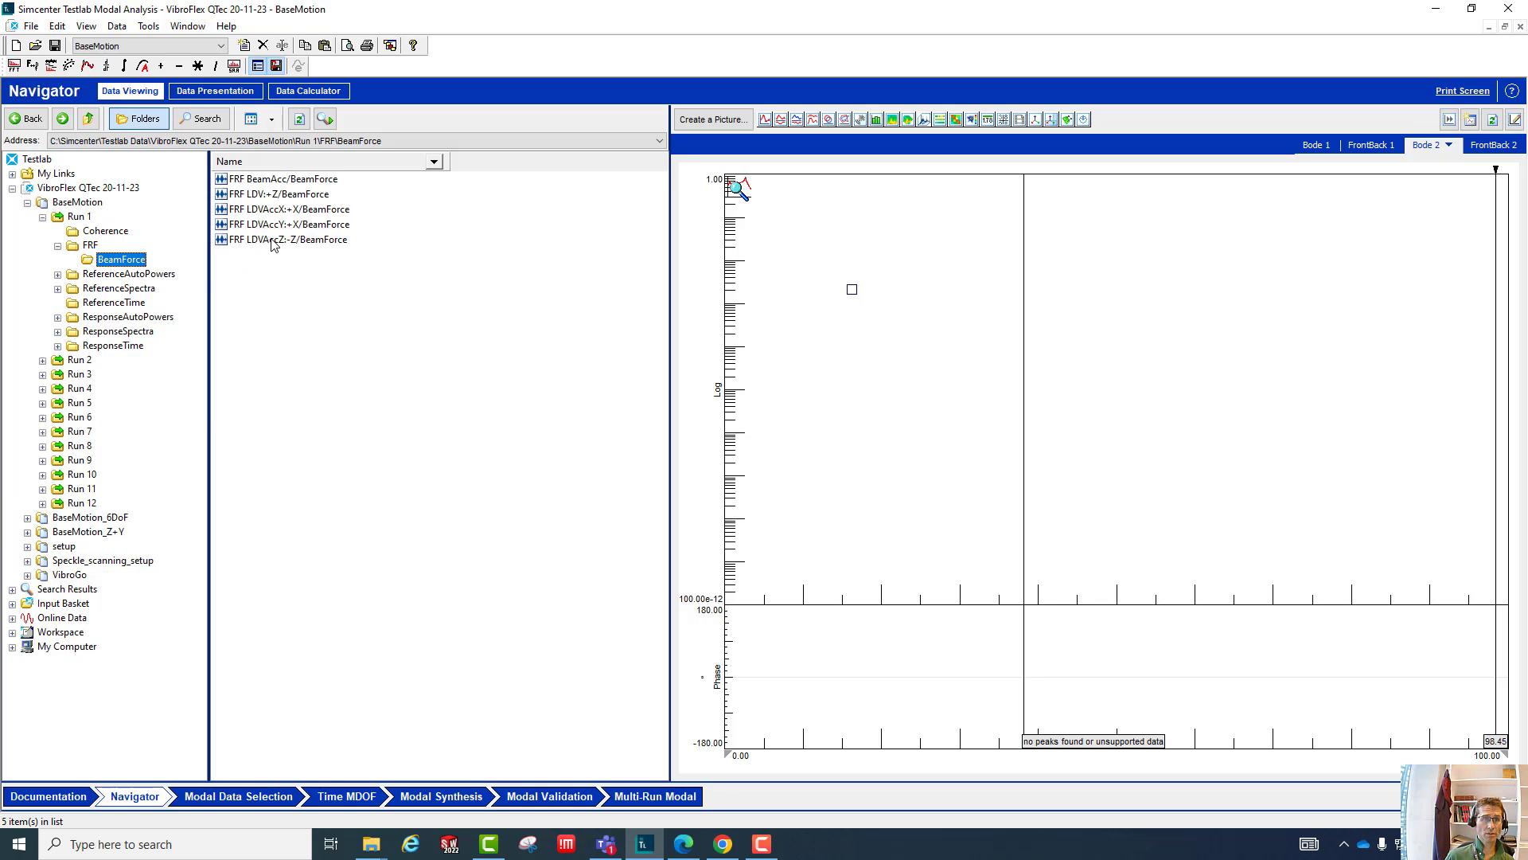
pyautogui.click(271, 212)
pyautogui.keyDown('shift'); pyautogui.click(267, 240); pyautogui.keyUp('shift')
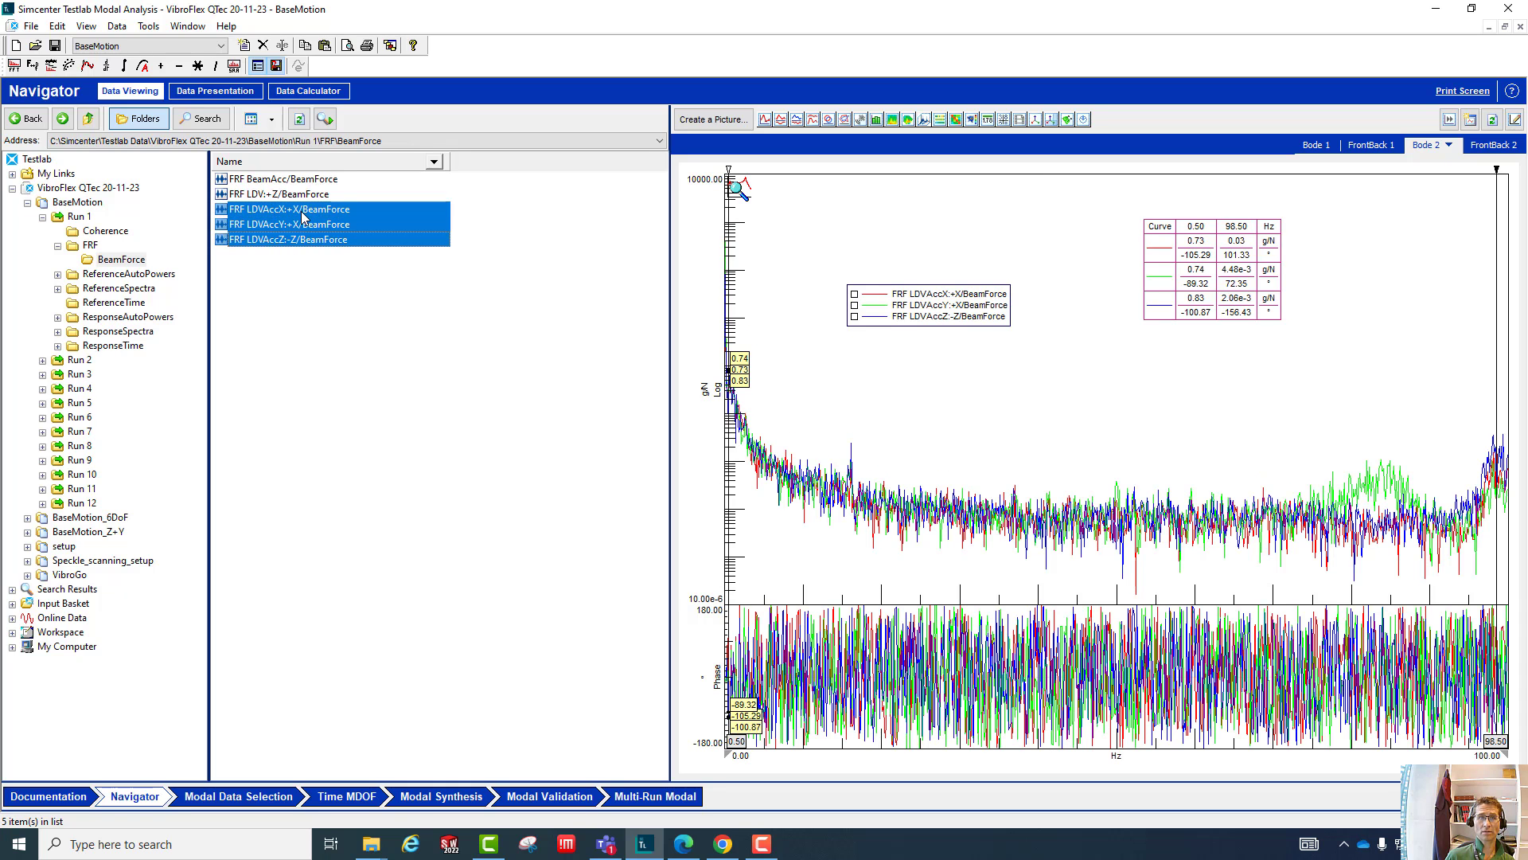
# - Compare the LDV:+Z and BeamAcc FRFs individually, finishing with the three LDVAcc FRFs displayed together
pyautogui.click(279, 196)
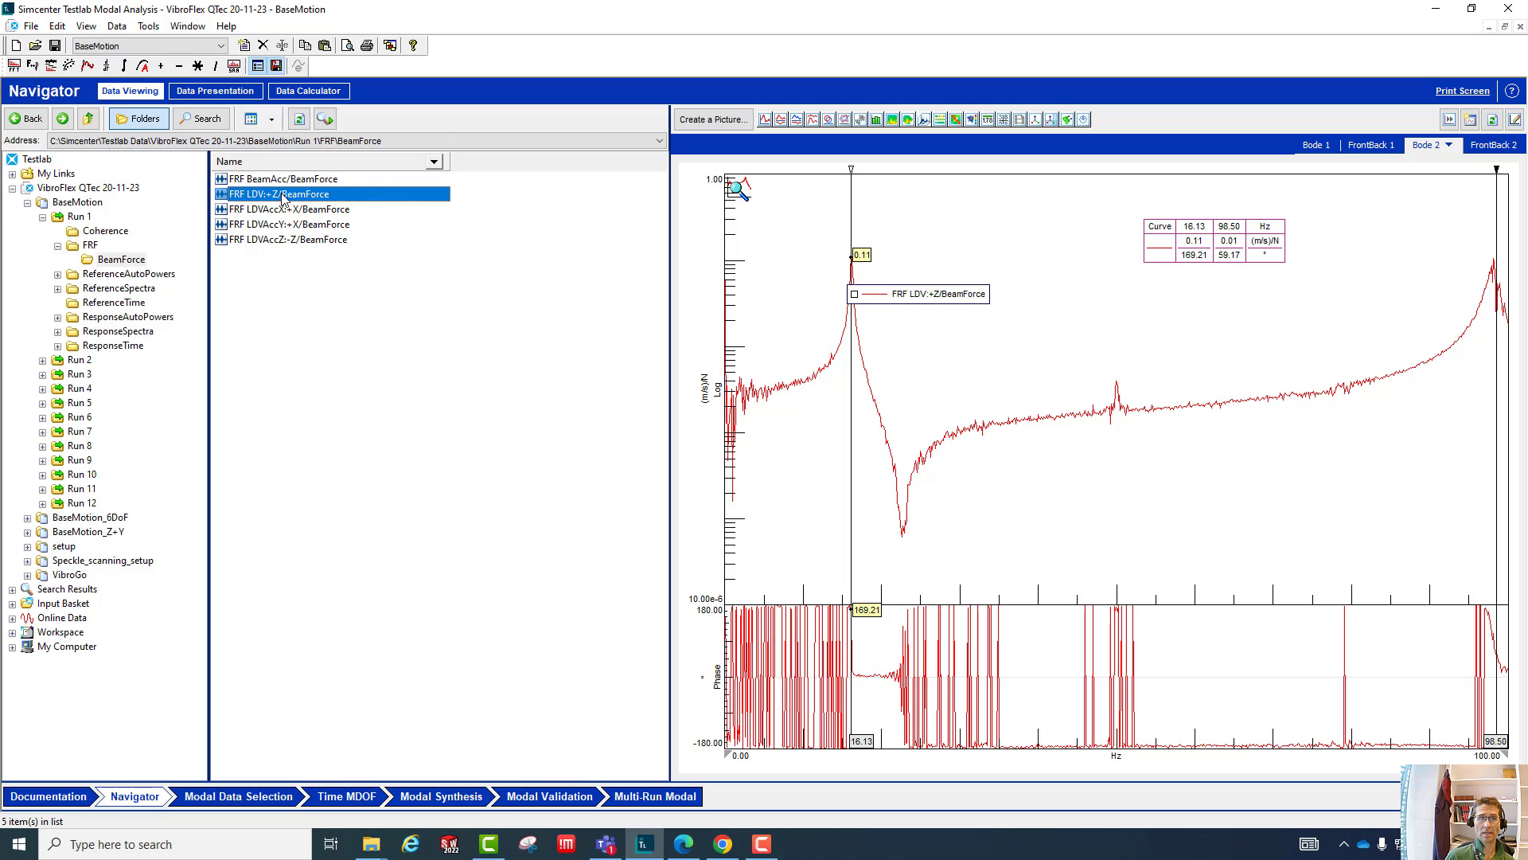
pyautogui.click(291, 180)
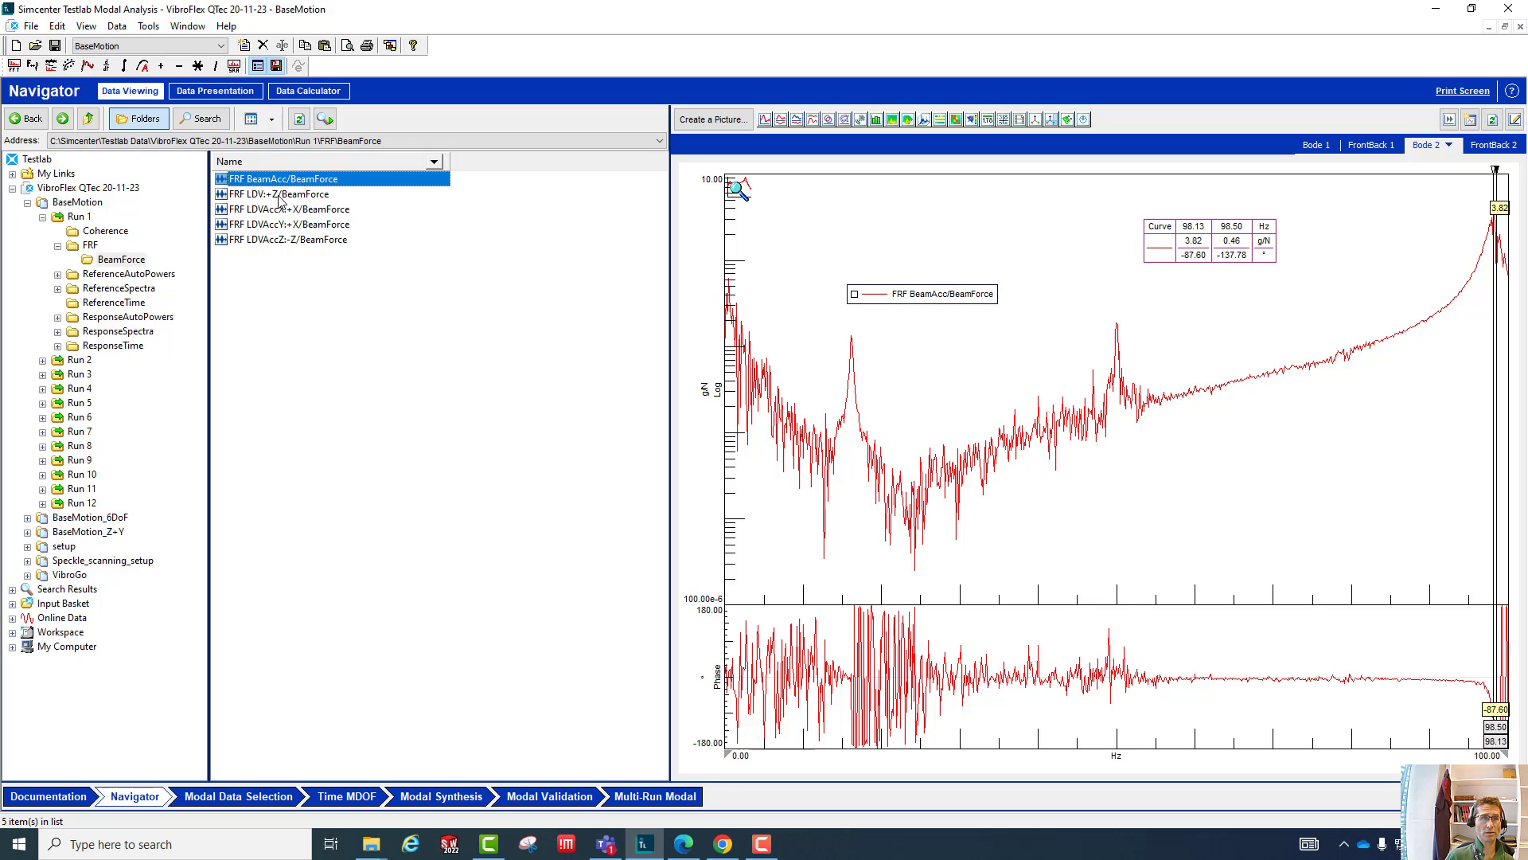
pyautogui.click(282, 195)
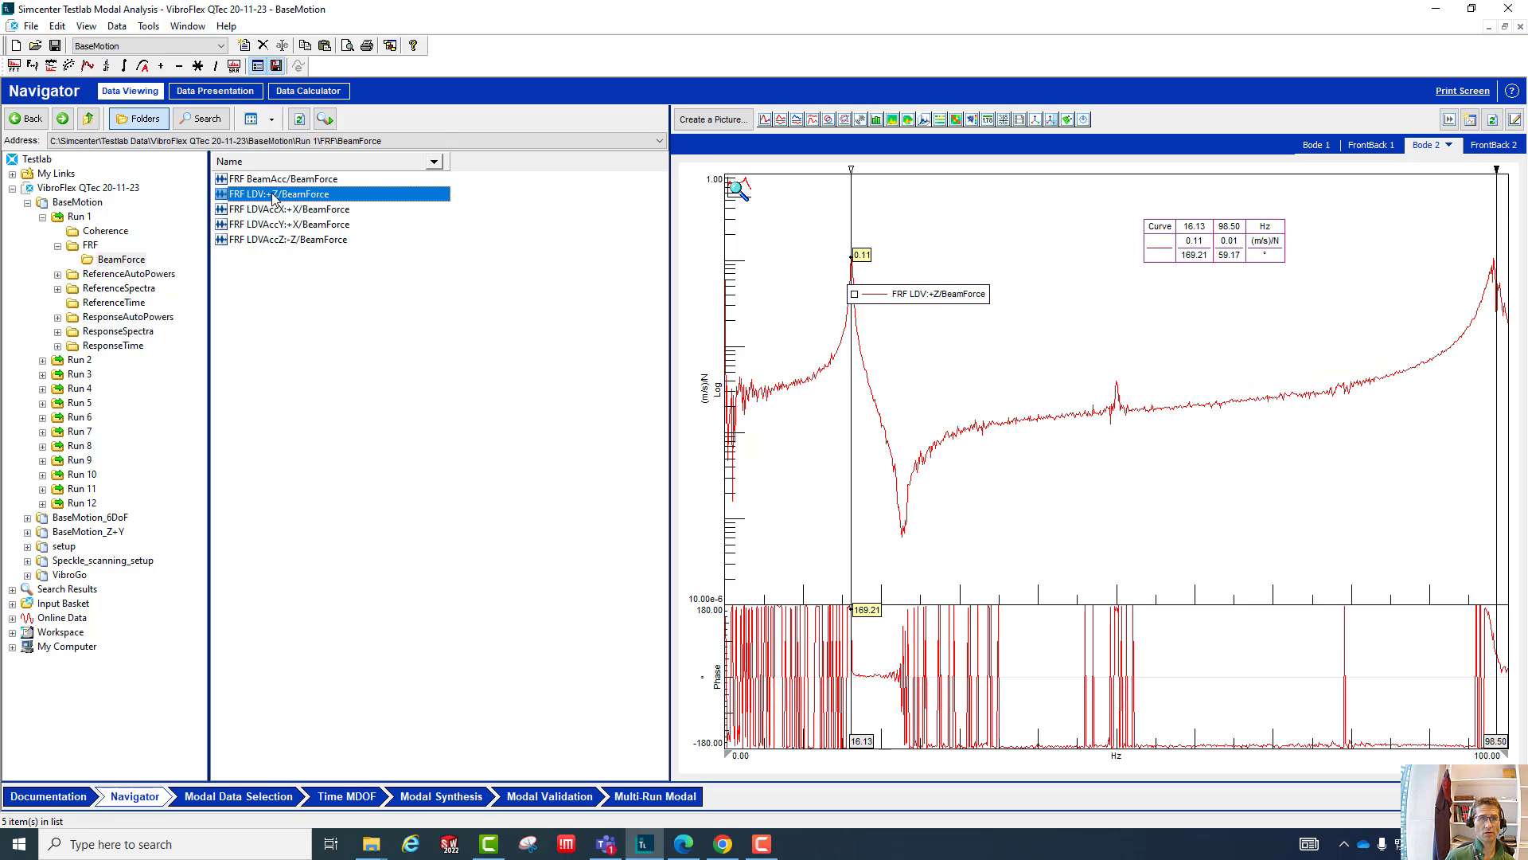
pyautogui.click(267, 210)
pyautogui.keyDown('shift'); pyautogui.click(266, 240); pyautogui.keyUp('shift')
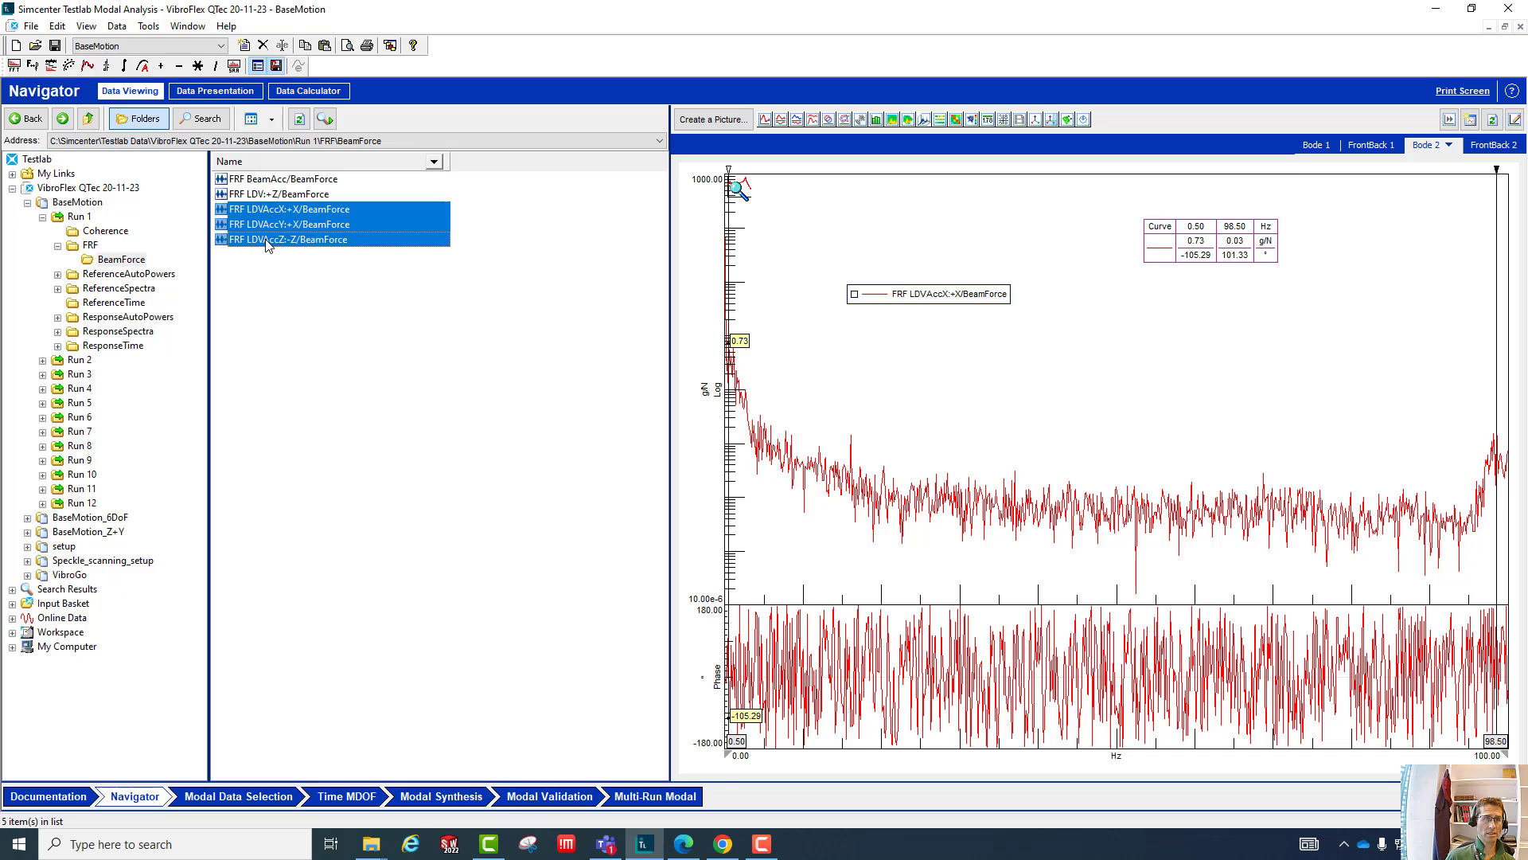
# - List all data blocks of the BaseMotion section and look through the whole list from the AutoPower to the Time blocks
pyautogui.click(84, 203)
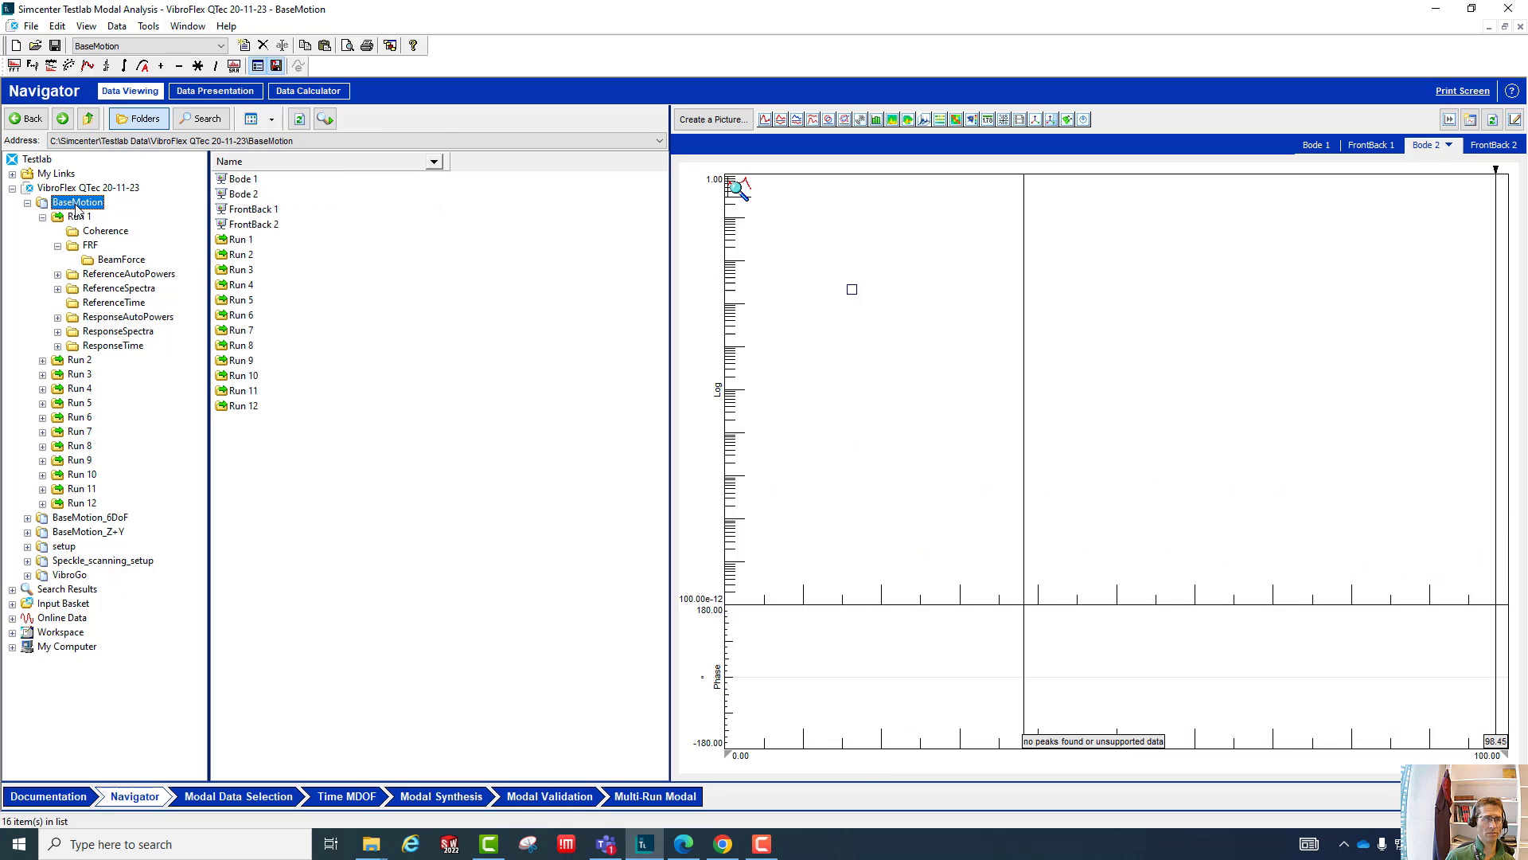
pyautogui.click(243, 242)
pyautogui.keyDown('shift'); pyautogui.click(237, 317); pyautogui.keyUp('shift')
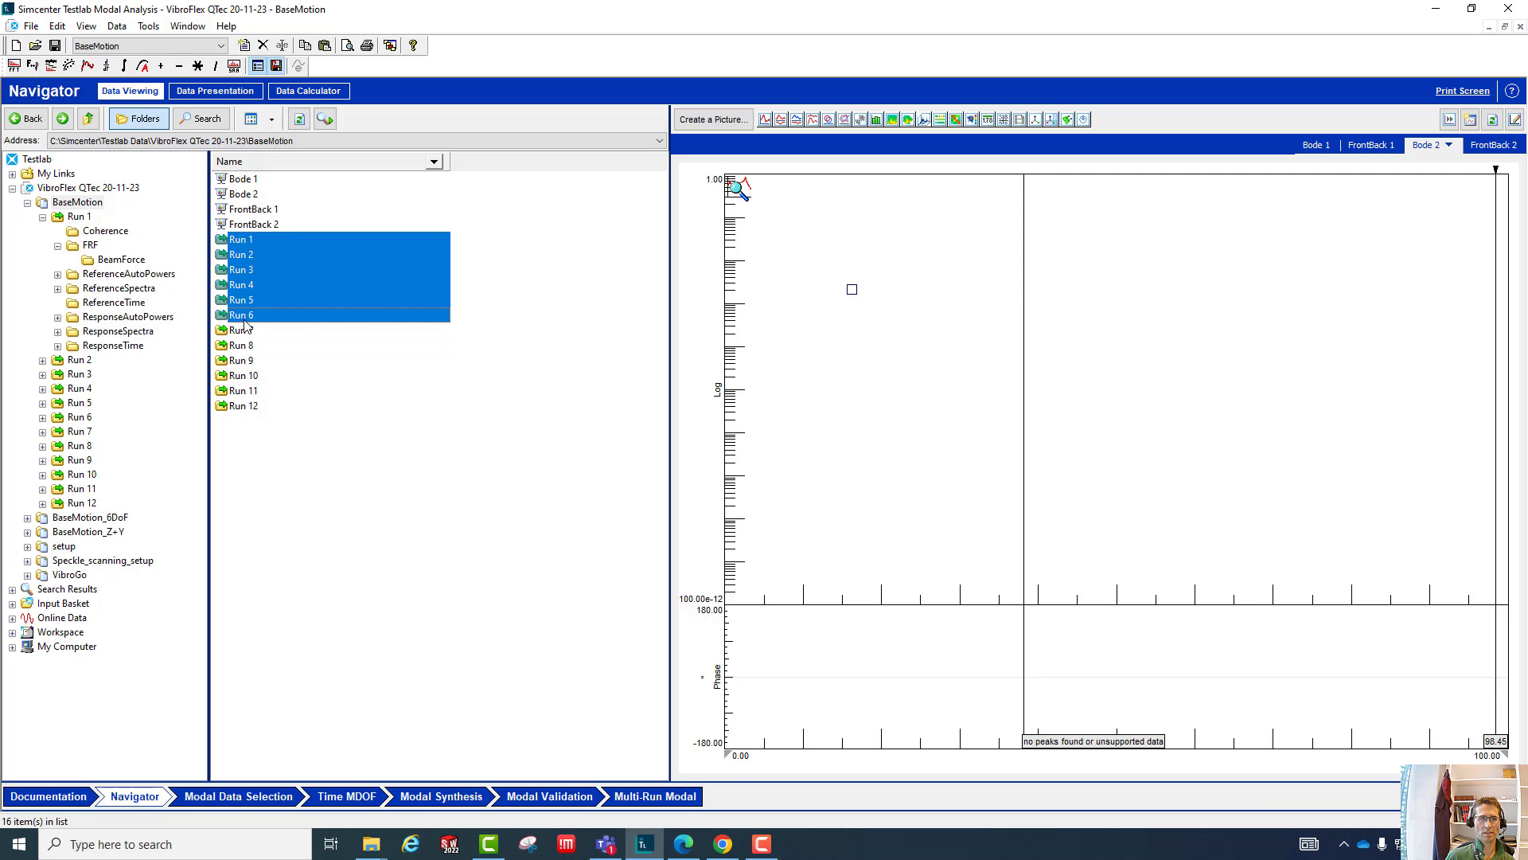
pyautogui.rightClick(243, 281)
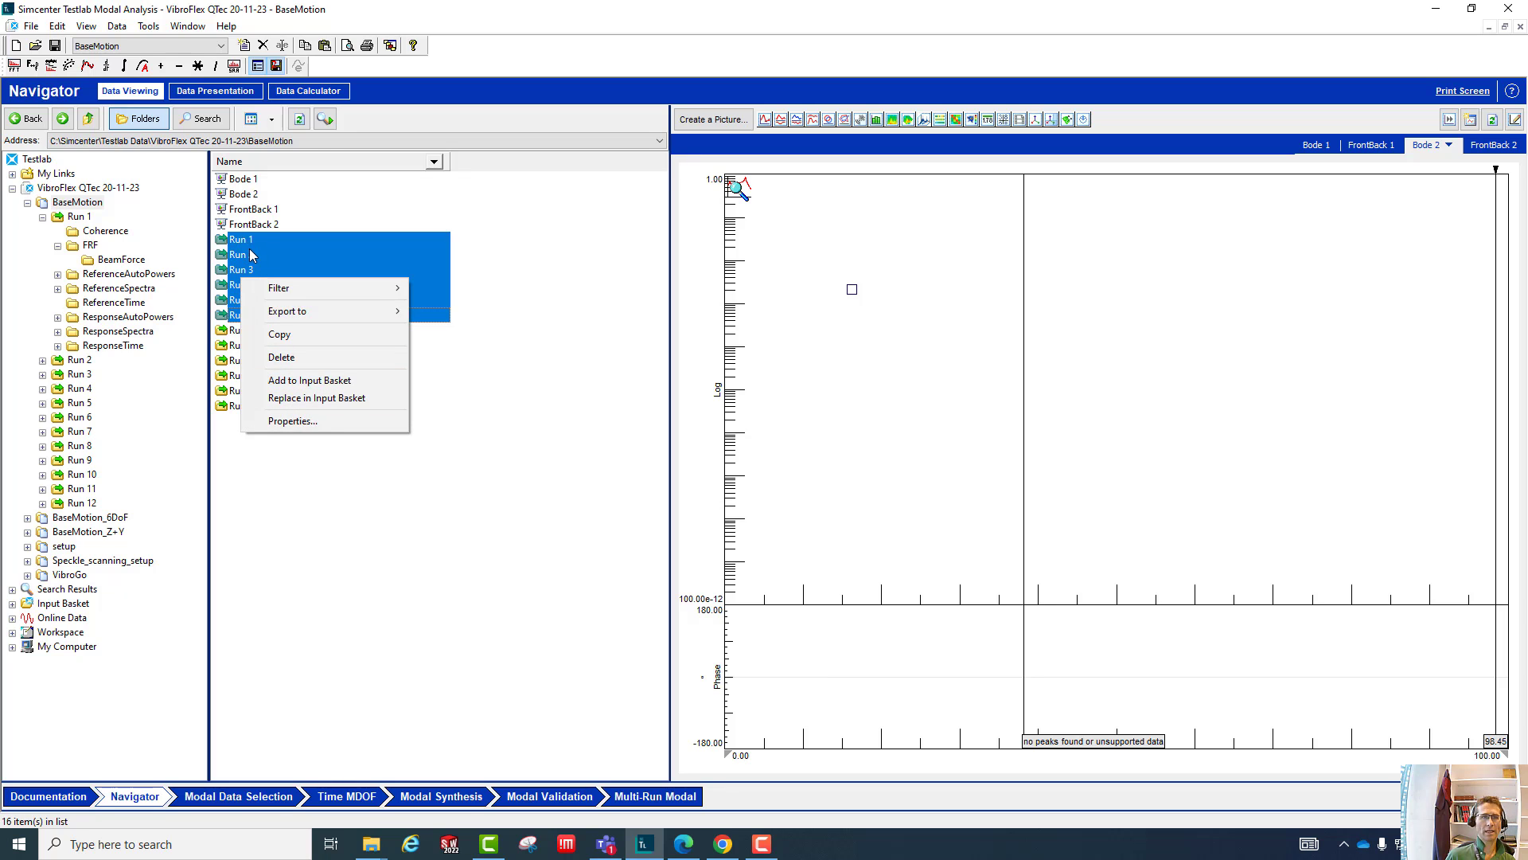
pyautogui.click(325, 118)
pyautogui.click(325, 118)
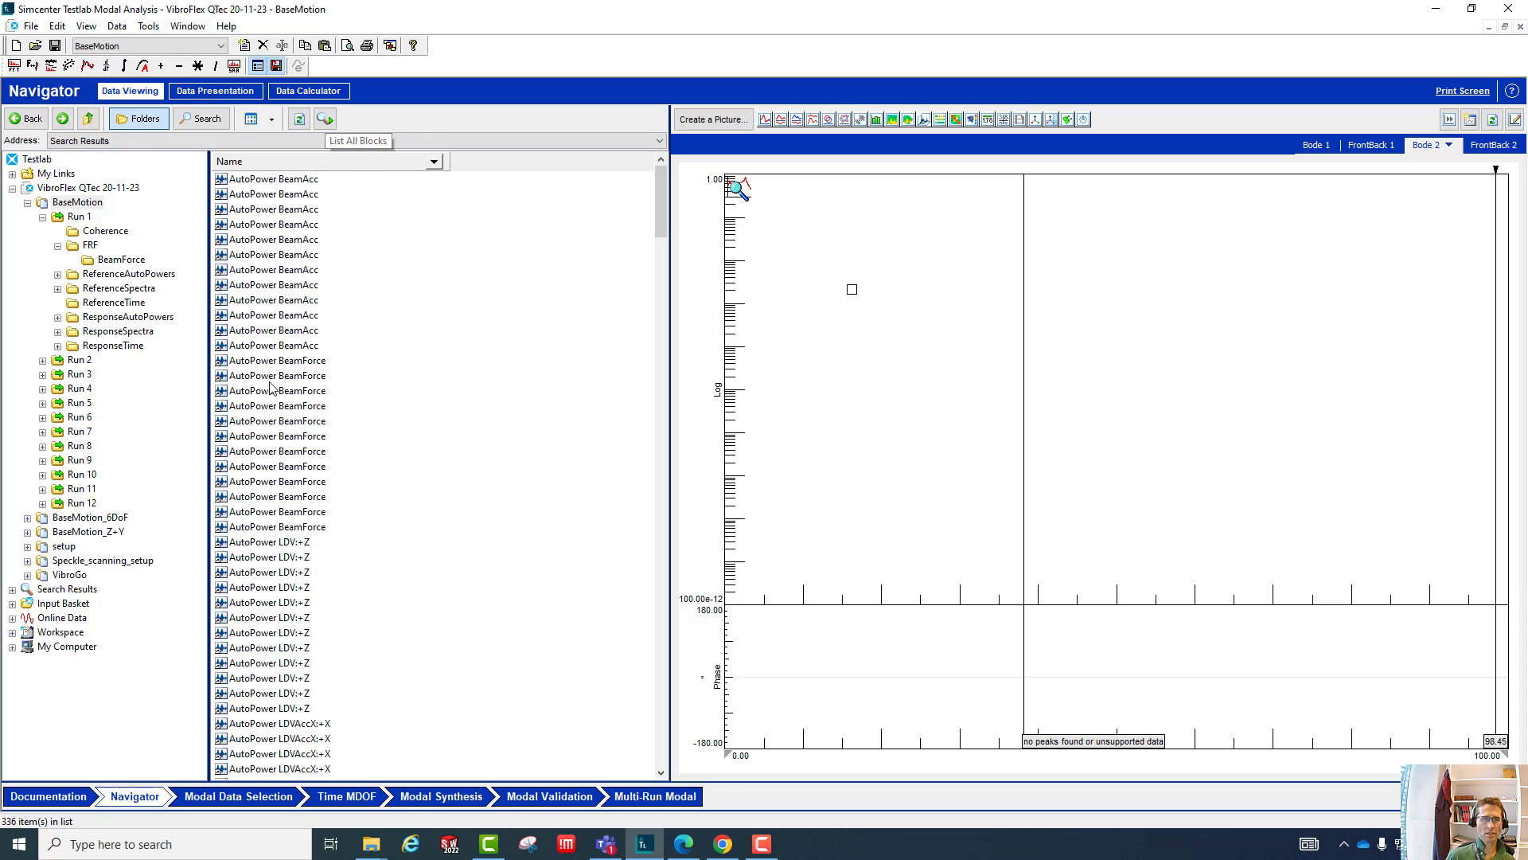
pyautogui.moveTo(658, 231); pyautogui.dragTo(603, 201)
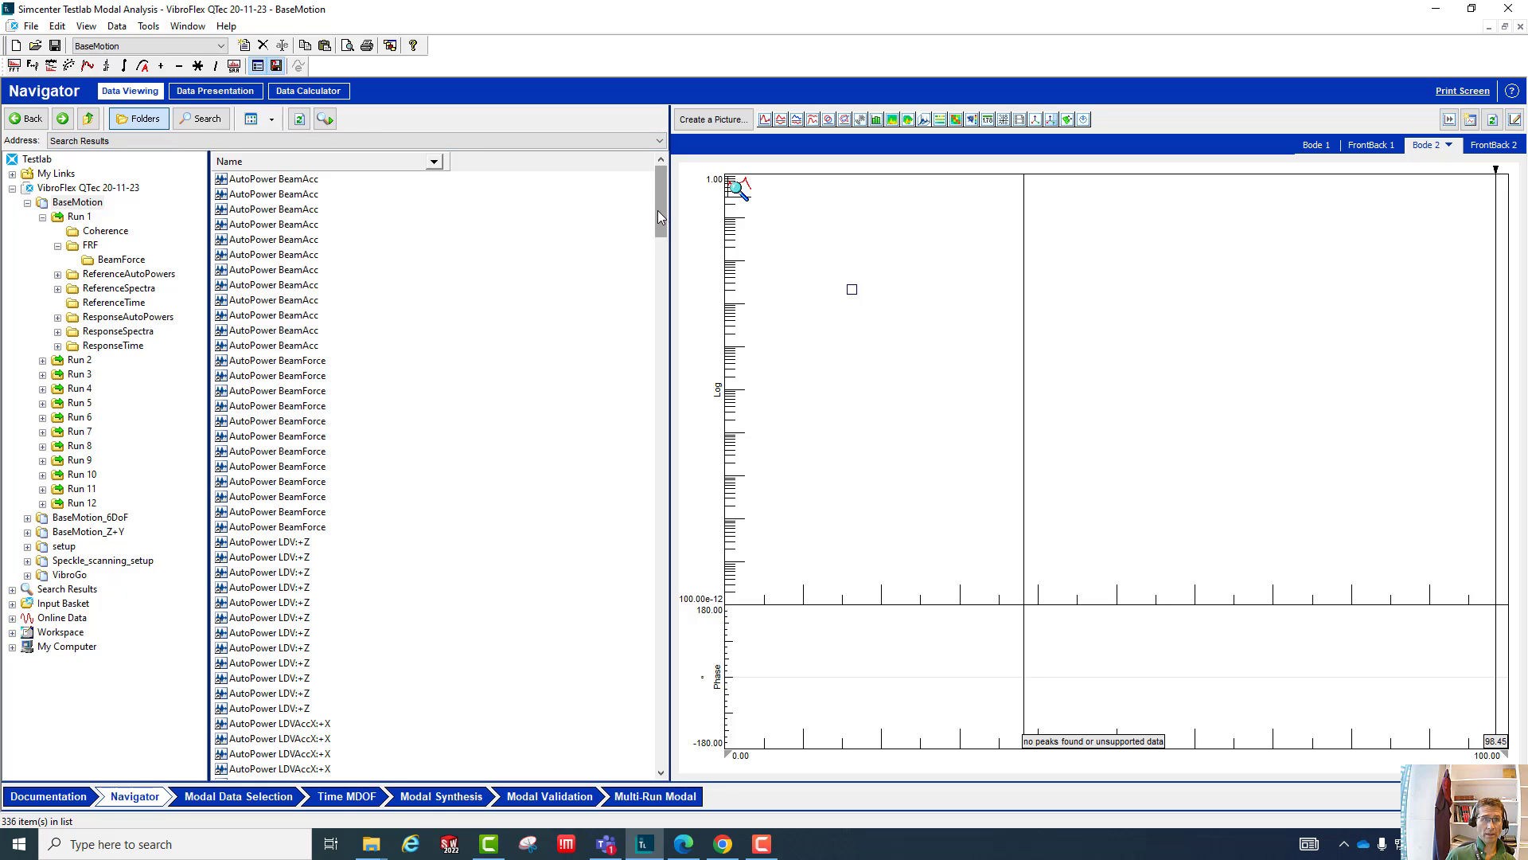
pyautogui.moveTo(664, 211); pyautogui.dragTo(561, 477)
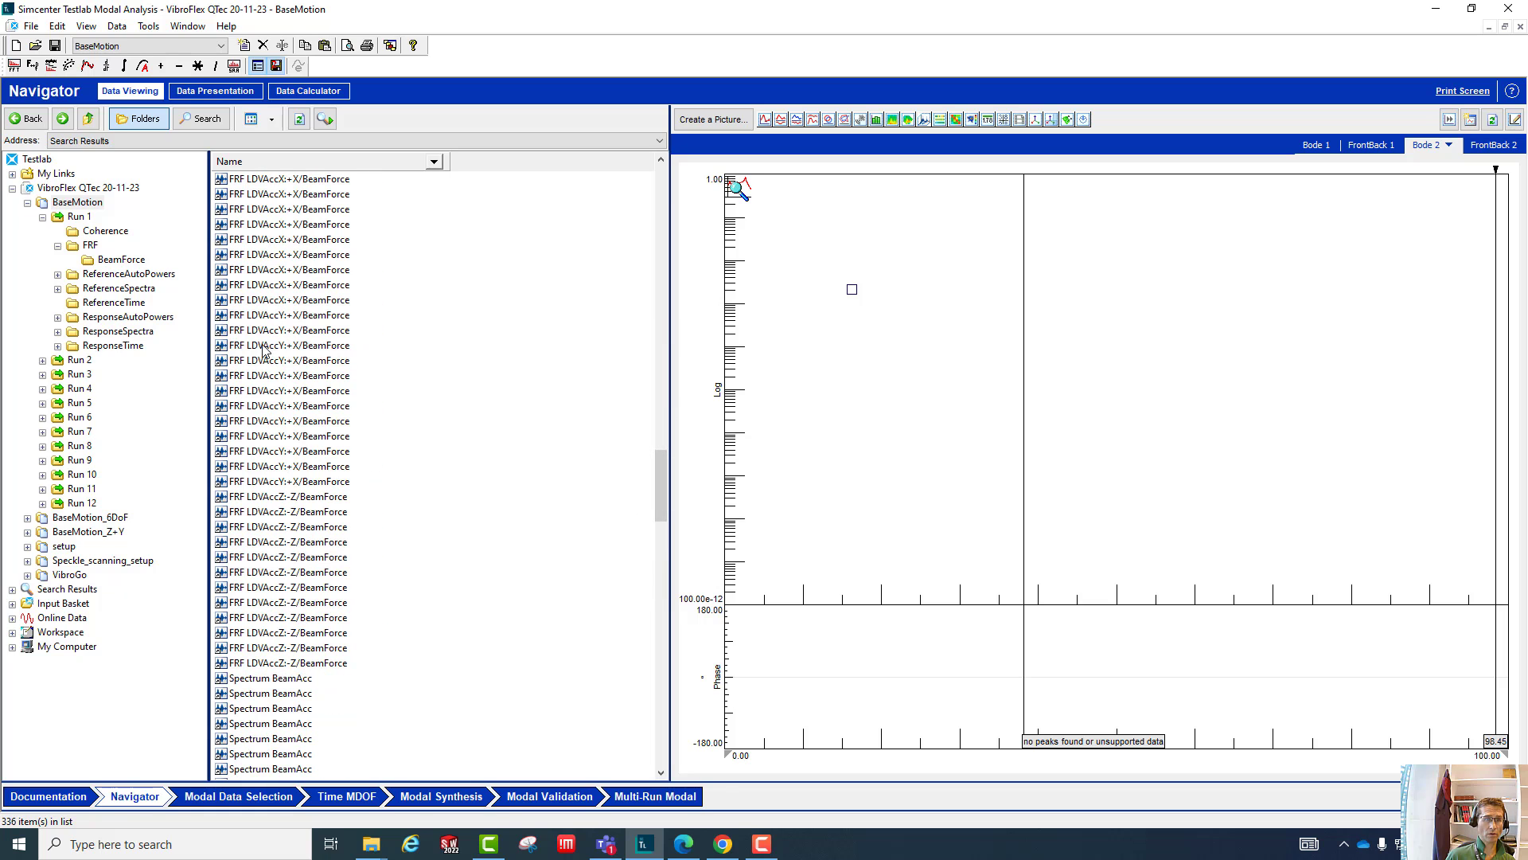
pyautogui.moveTo(659, 493); pyautogui.dragTo(637, 756)
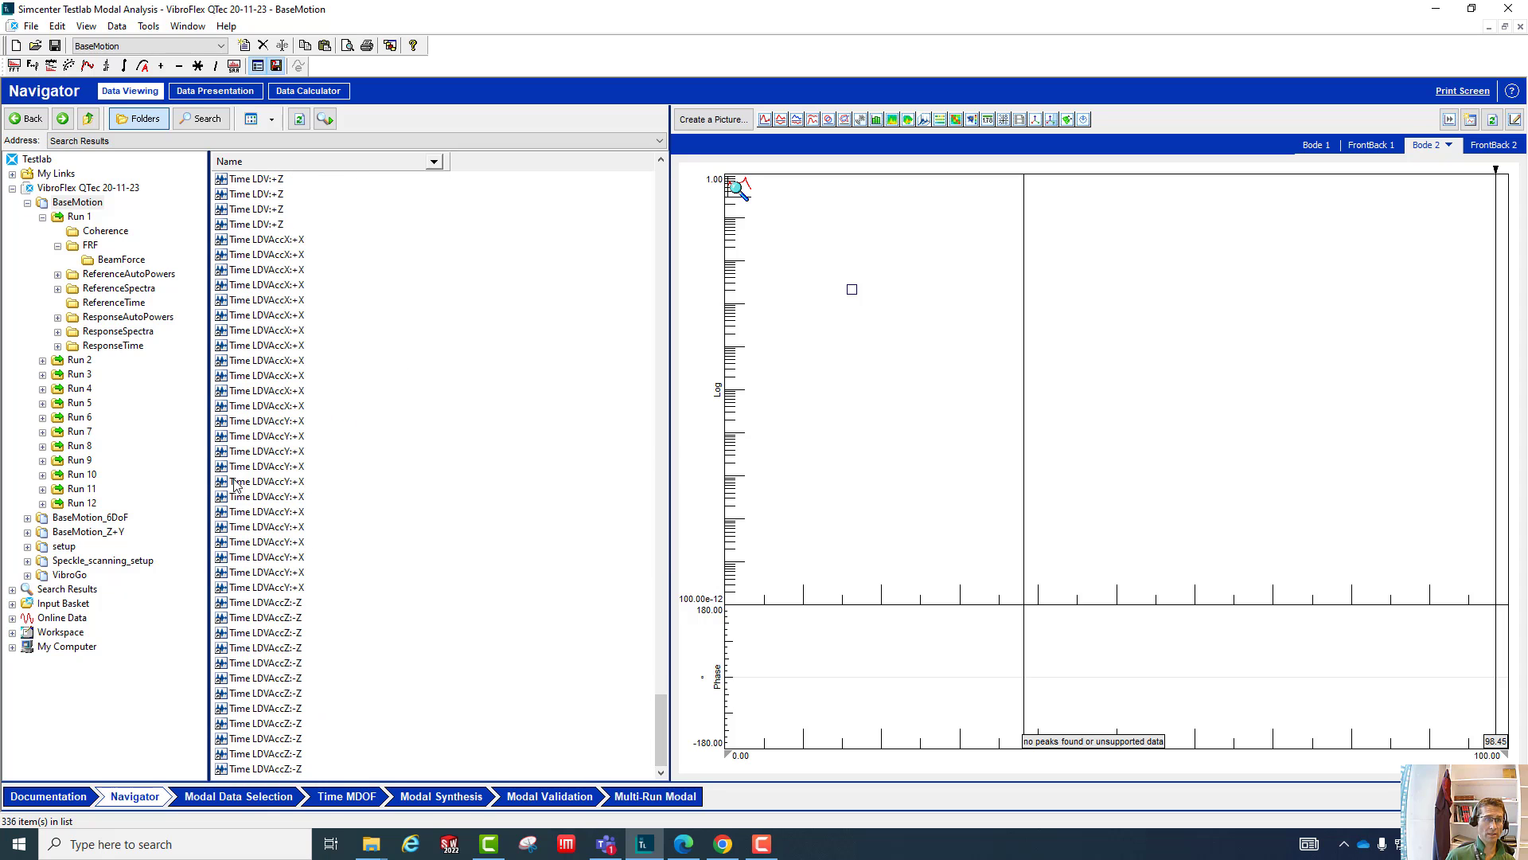
pyautogui.moveTo(657, 700); pyautogui.dragTo(613, 154)
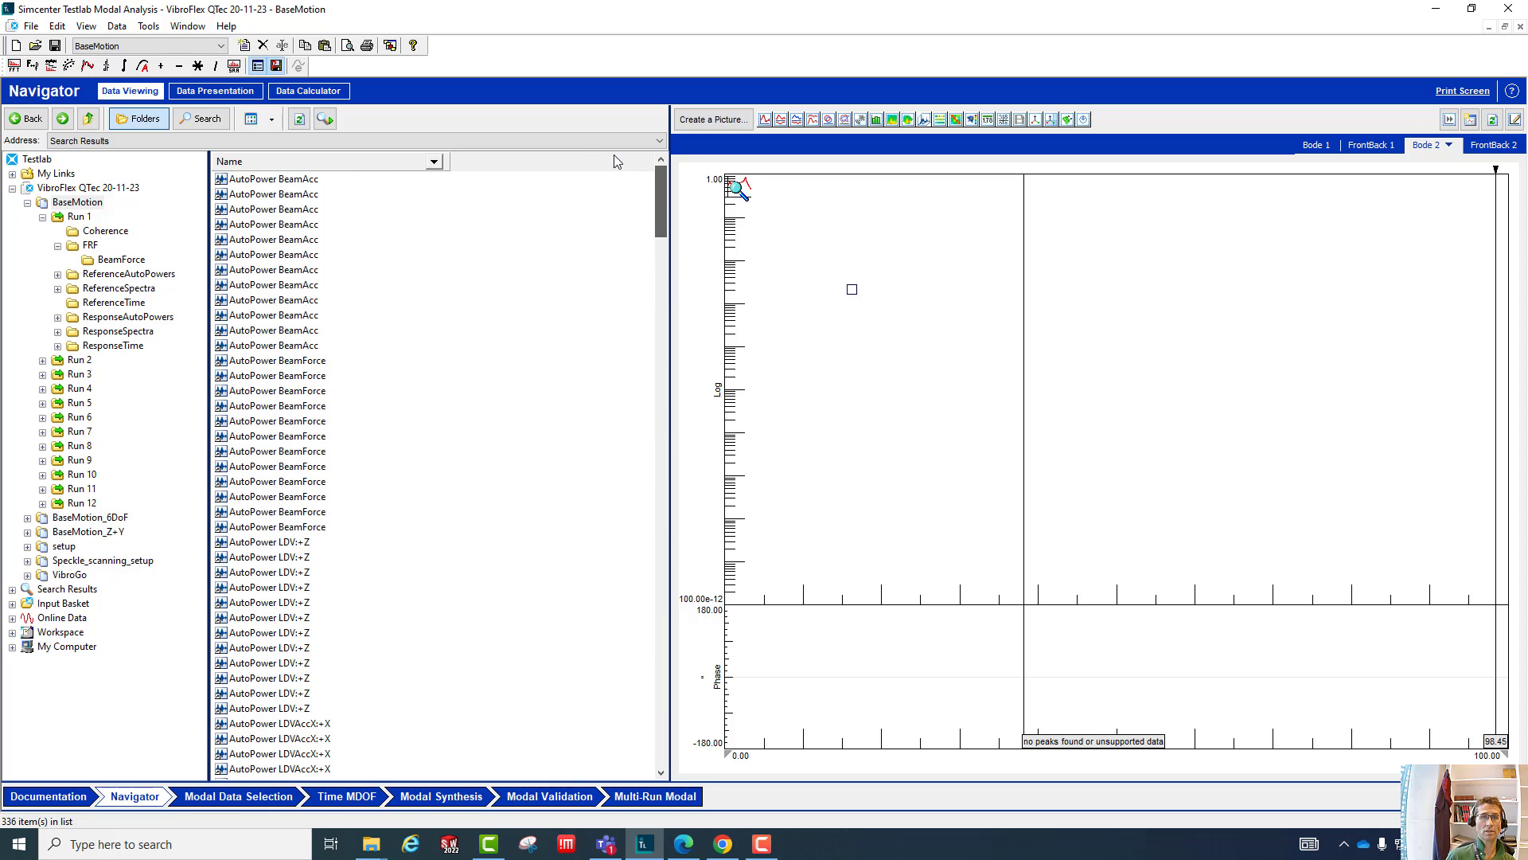
# - Open the column selection for the block list and add the Name attribute with origin Testlab and type Run
pyautogui.rightClick(517, 165)
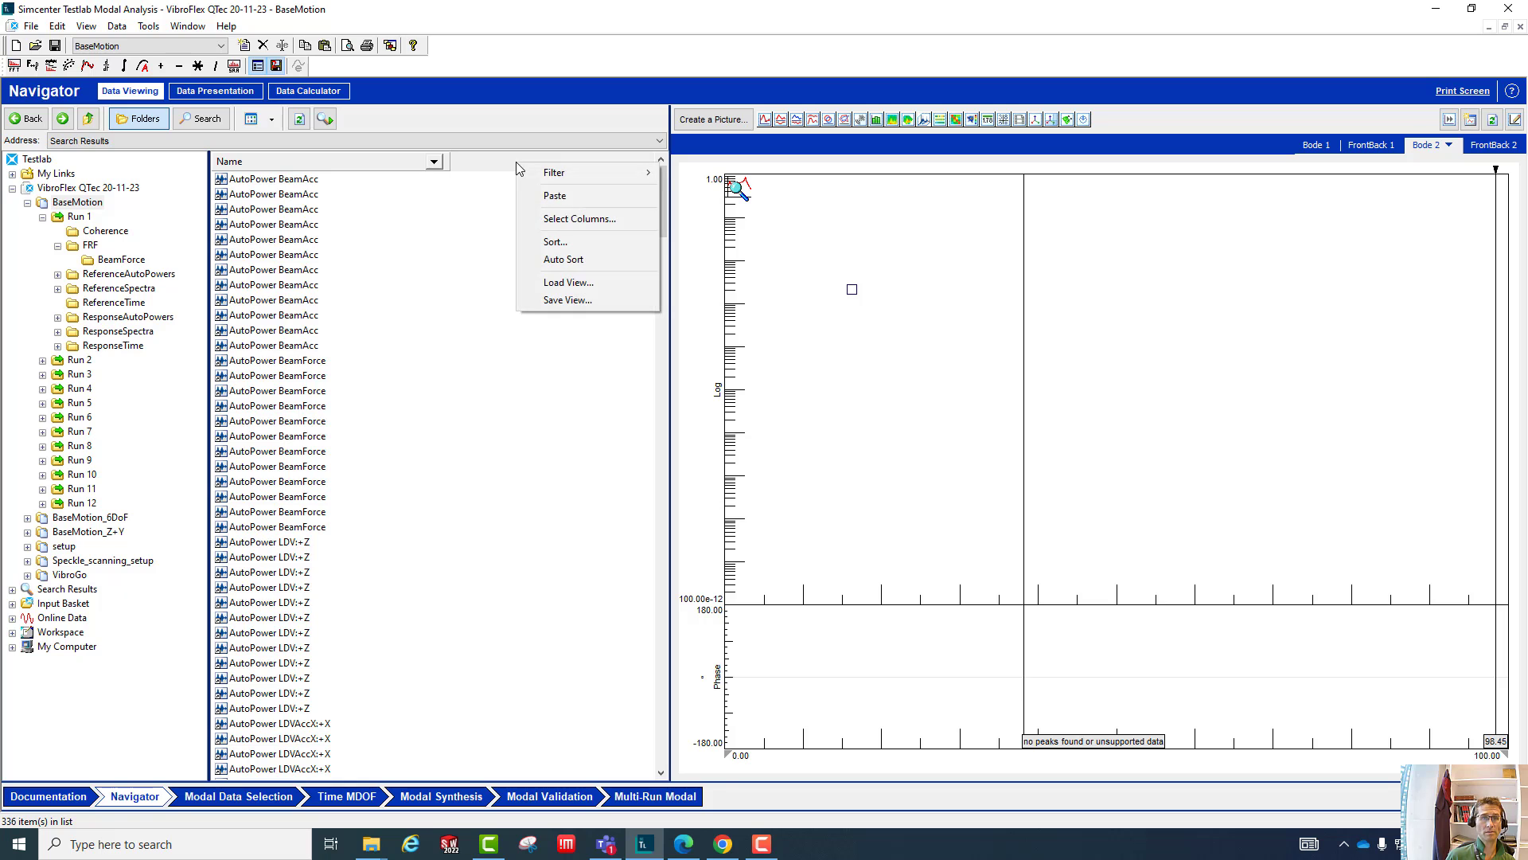
pyautogui.click(553, 220)
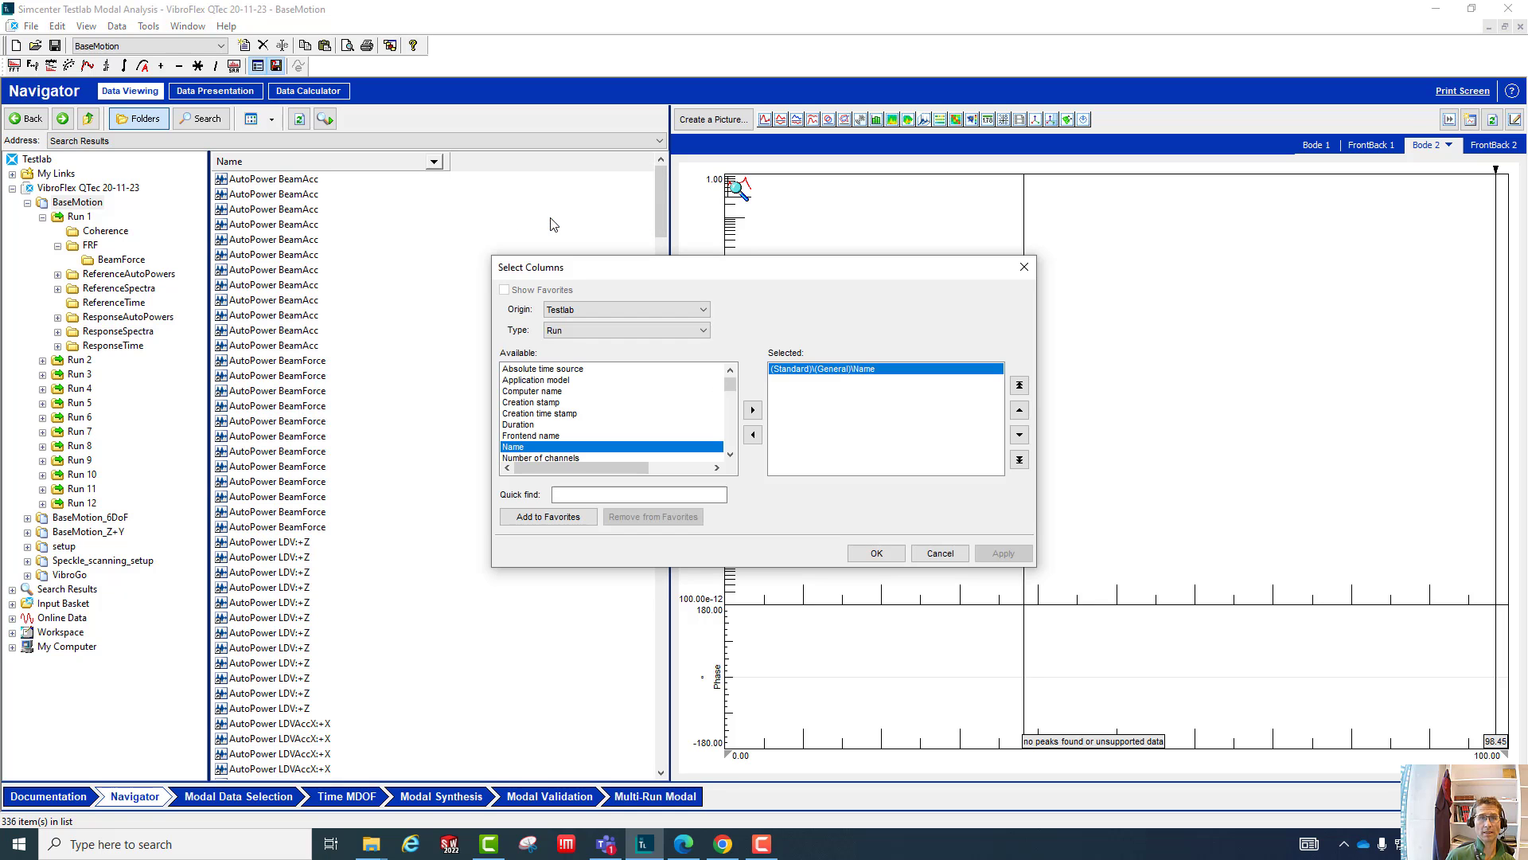
pyautogui.click(615, 309)
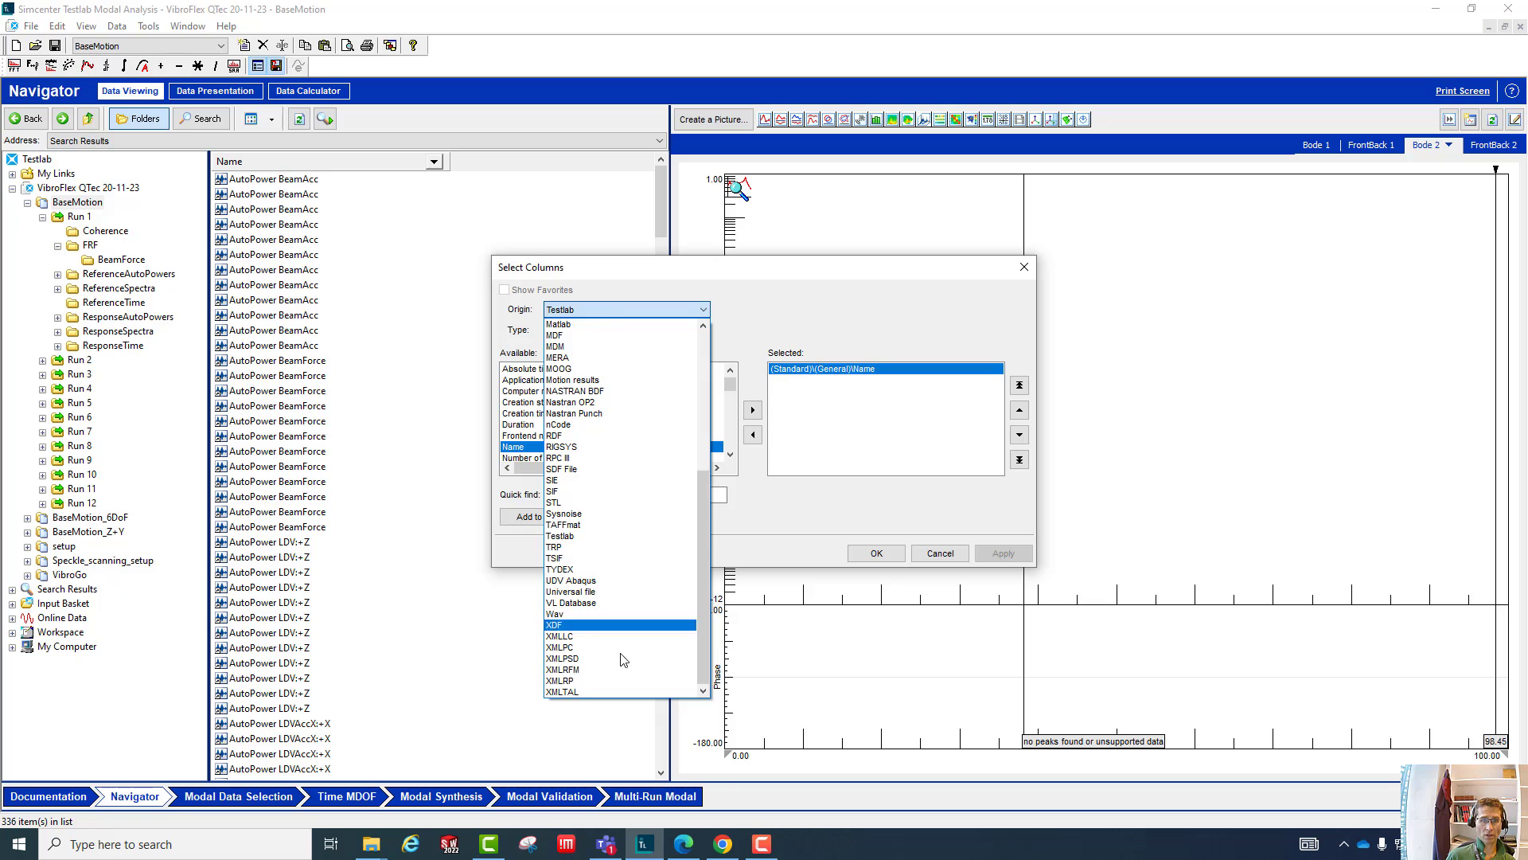
pyautogui.click(589, 535)
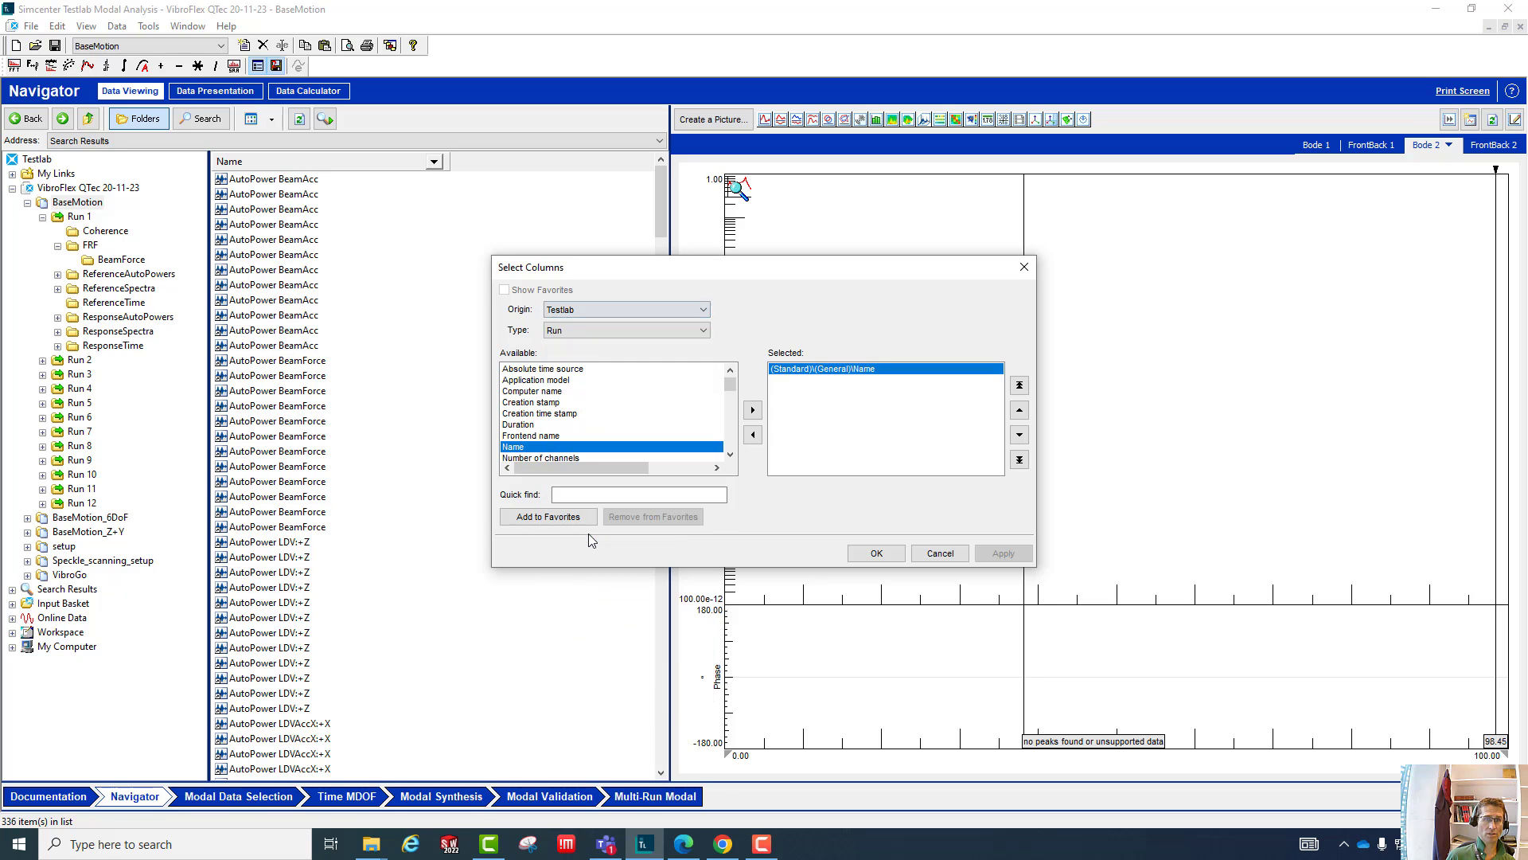
pyautogui.click(580, 331)
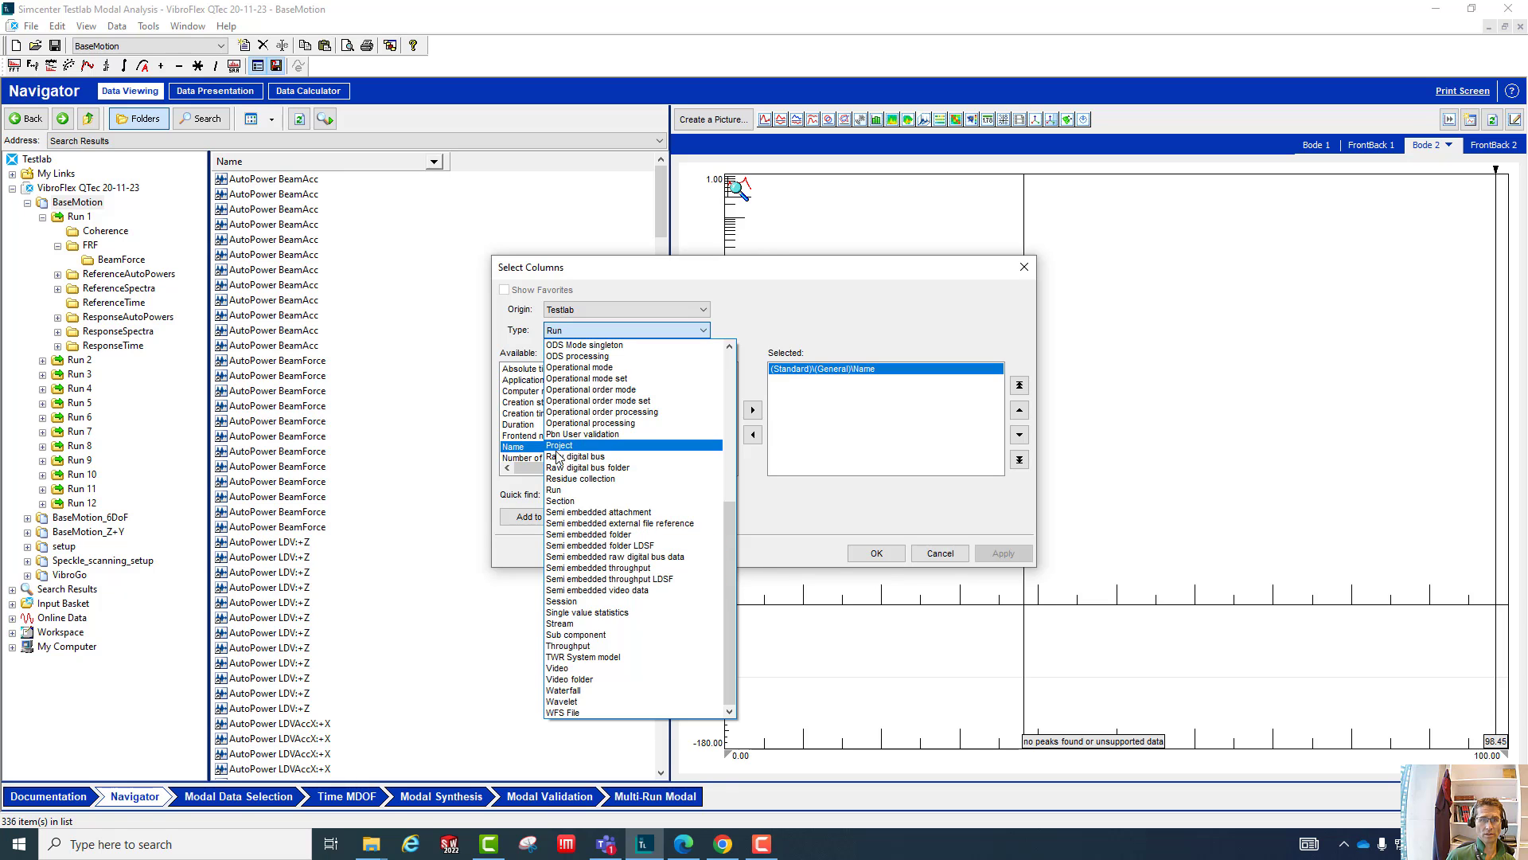
pyautogui.click(561, 494)
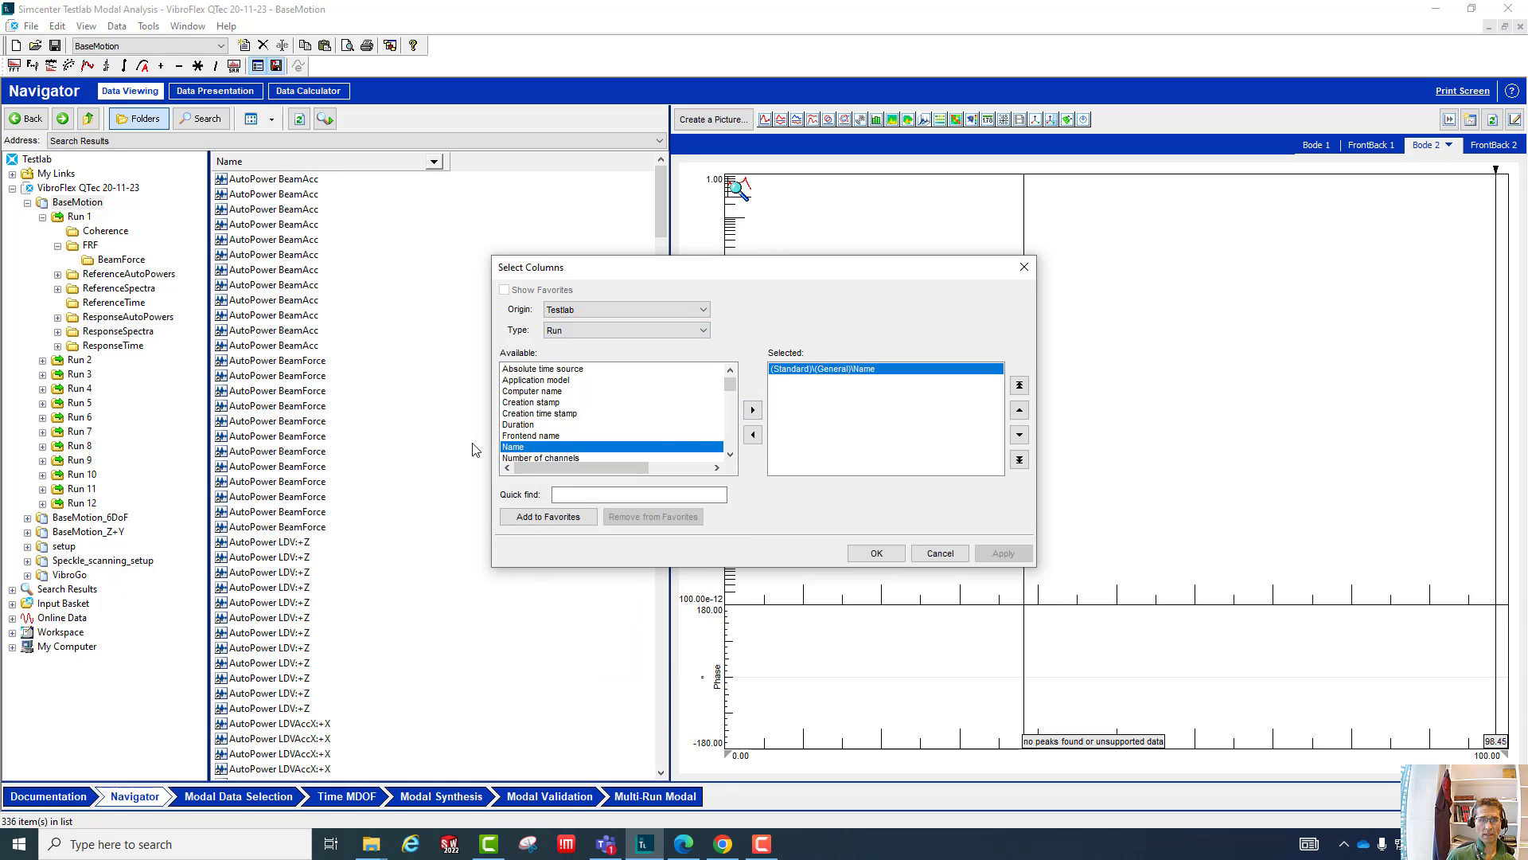
pyautogui.click(753, 410)
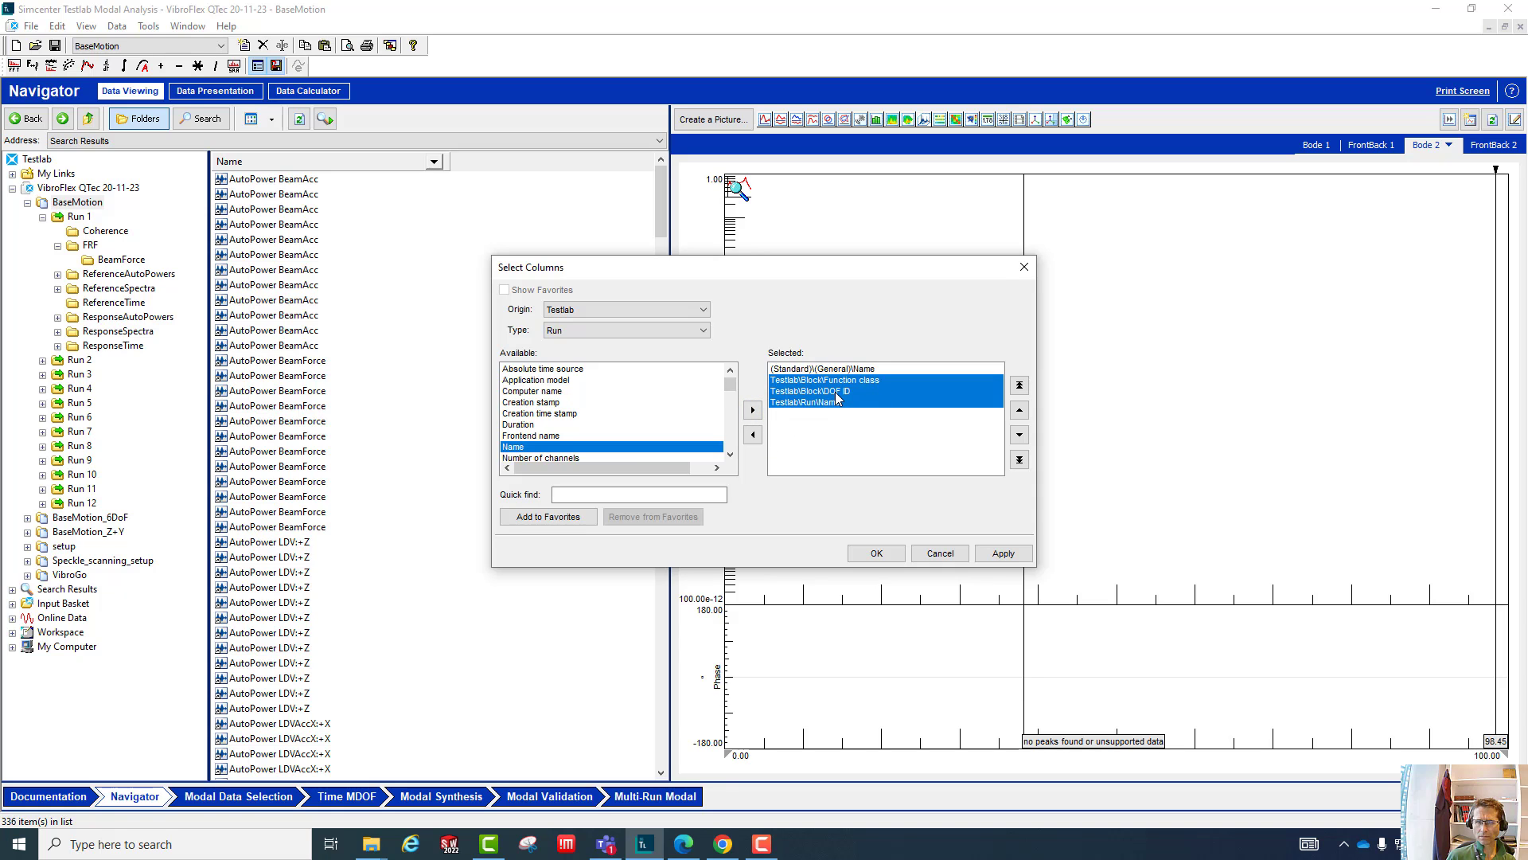
# - Remove Block Function class and Block DOF ID from the selected columns and apply the Run Name column to the list
pyautogui.click(836, 391)
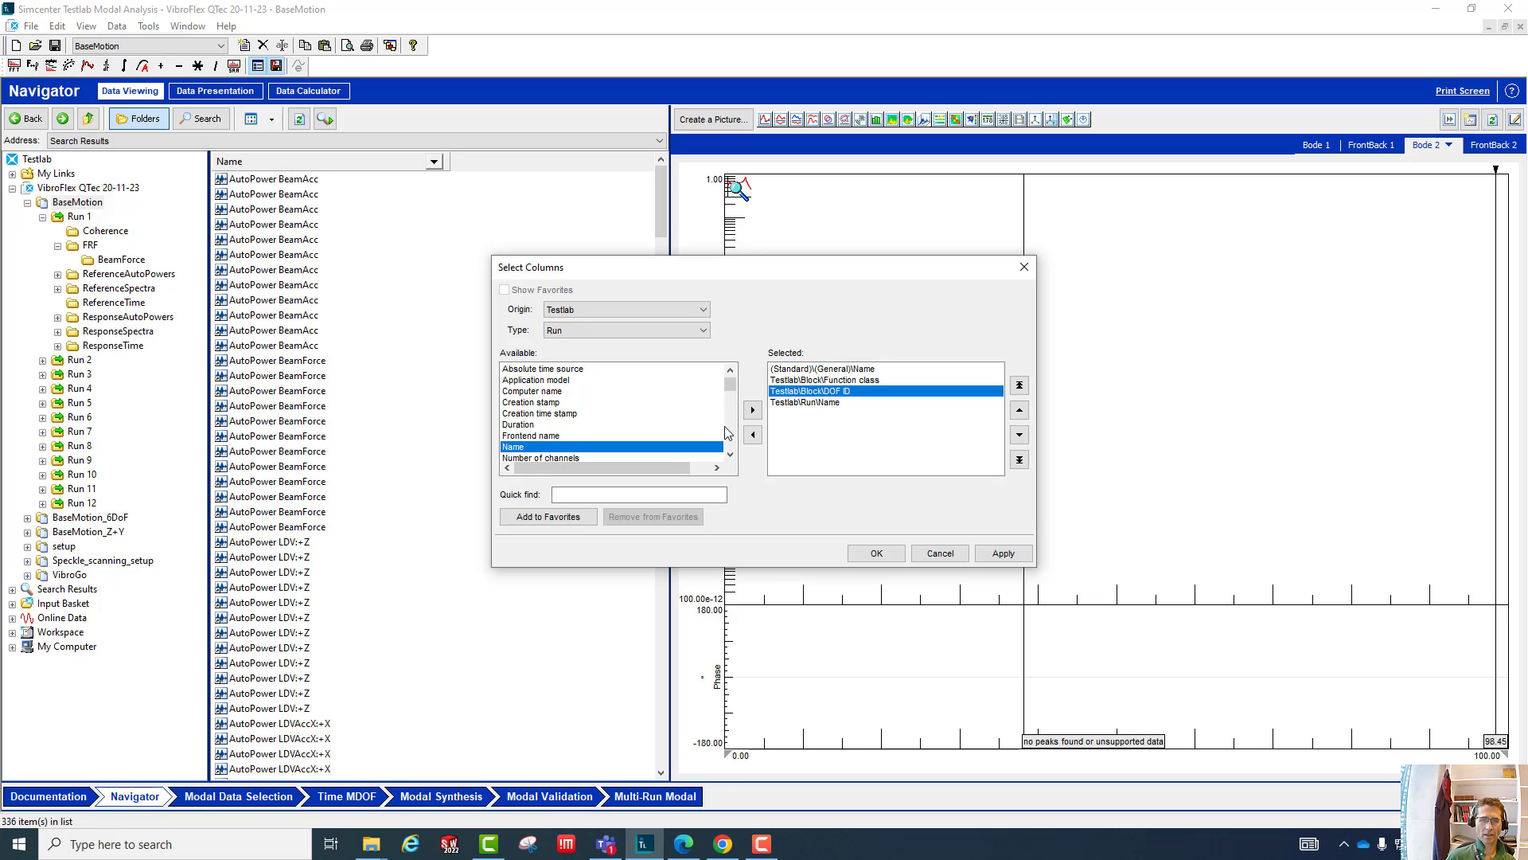
pyautogui.keyDown('shift'); pyautogui.click(818, 404); pyautogui.keyUp('shift')
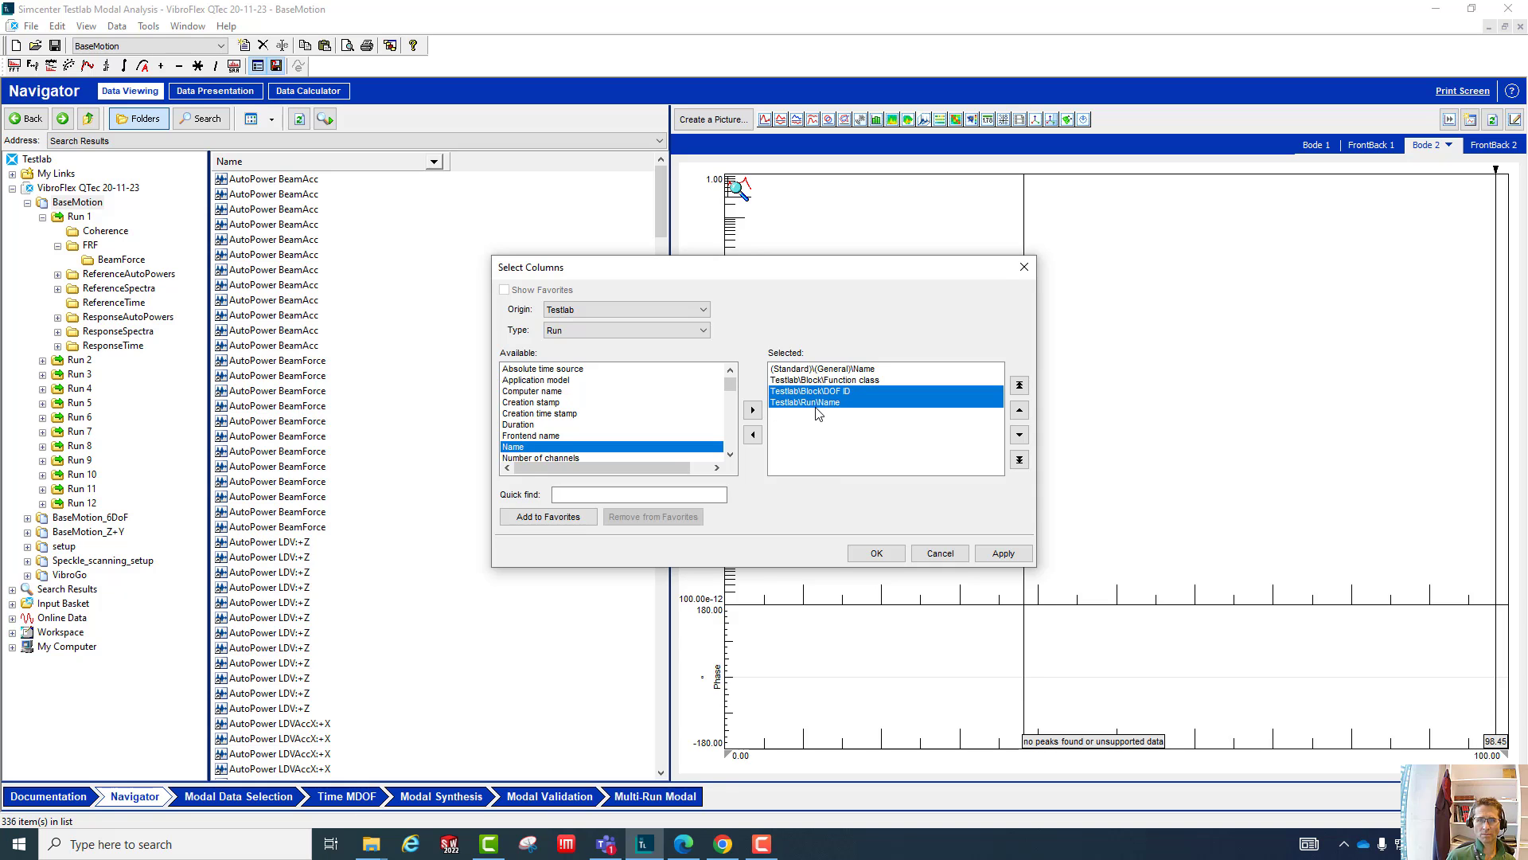
pyautogui.click(818, 380)
pyautogui.keyDown('shift'); pyautogui.click(818, 391); pyautogui.keyUp('shift')
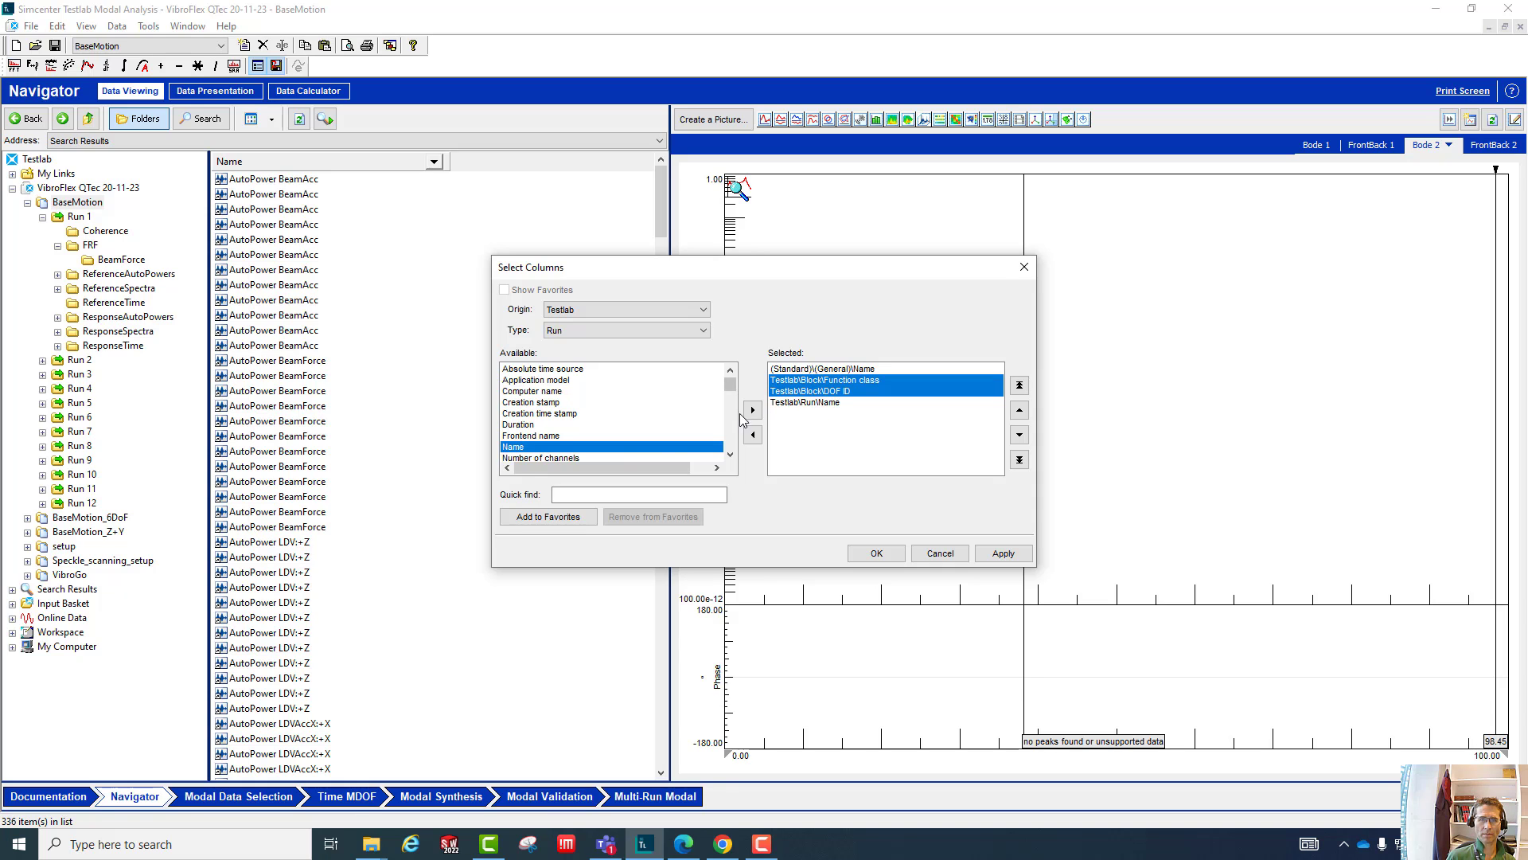
pyautogui.click(753, 435)
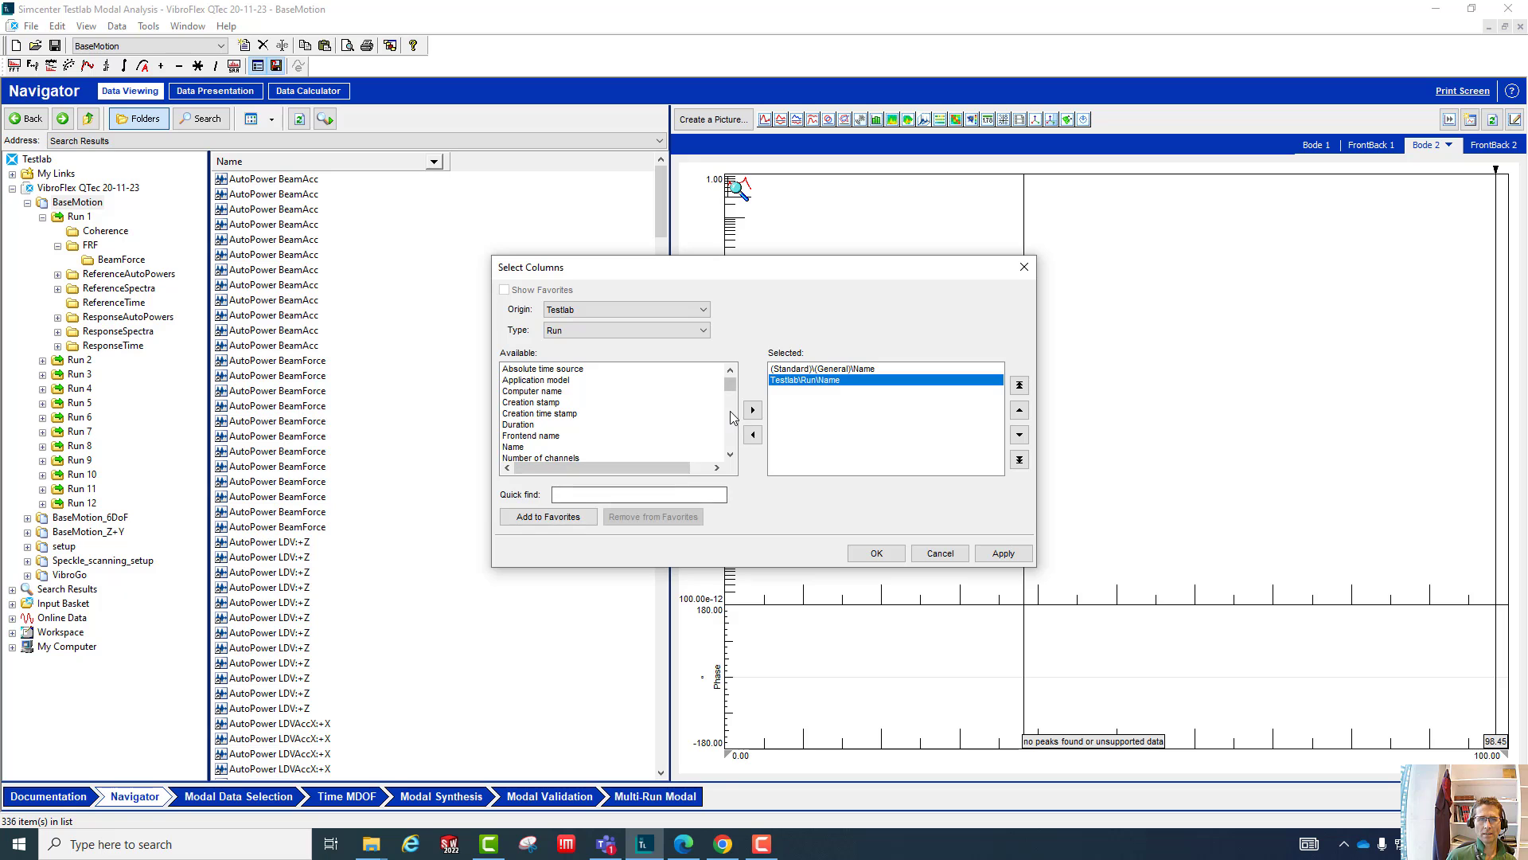
pyautogui.click(598, 331)
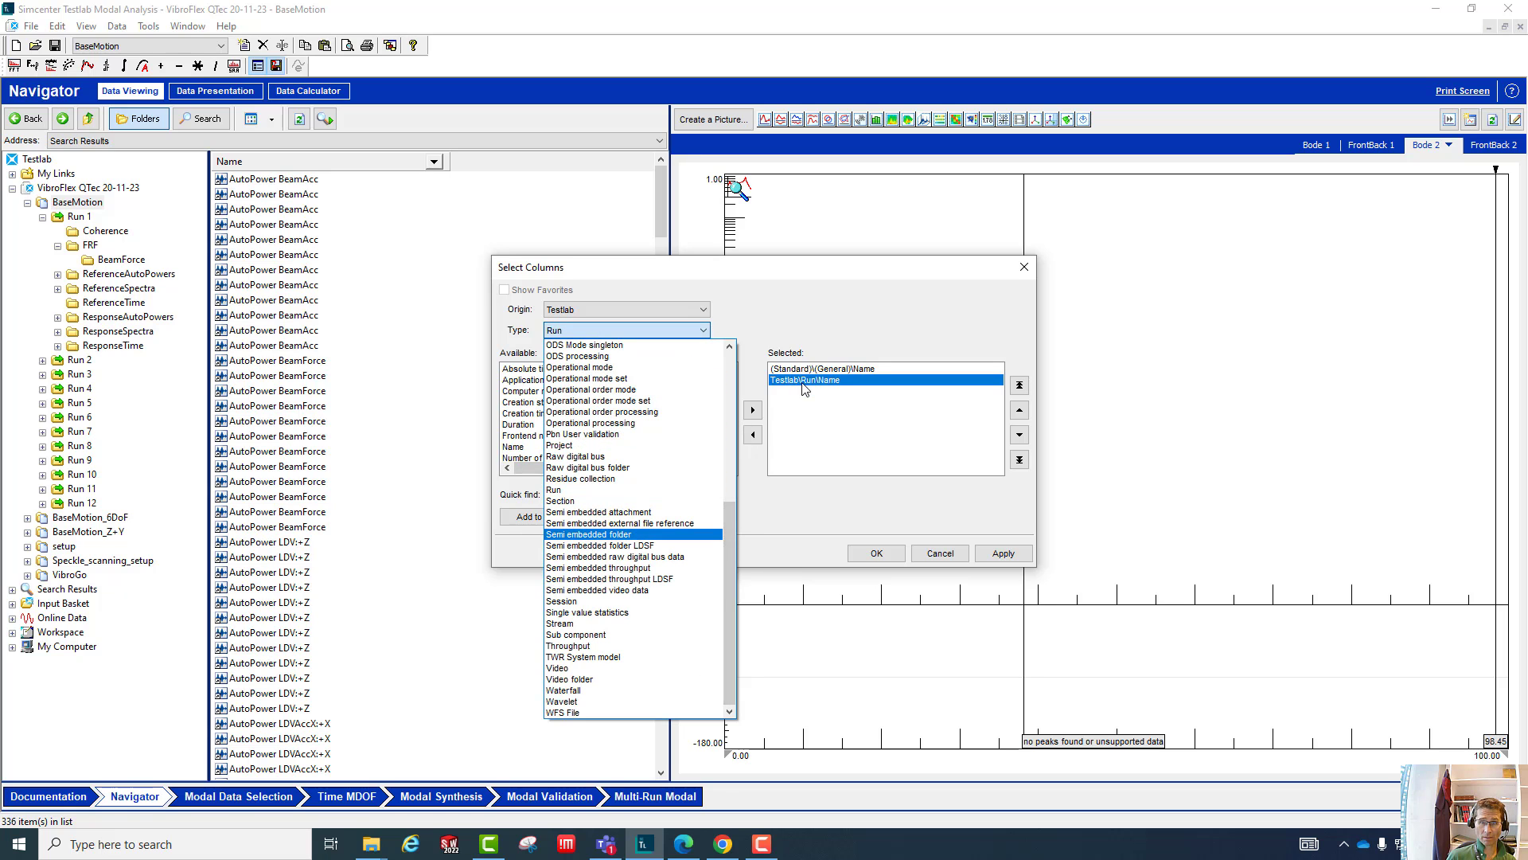
pyautogui.click(1003, 555)
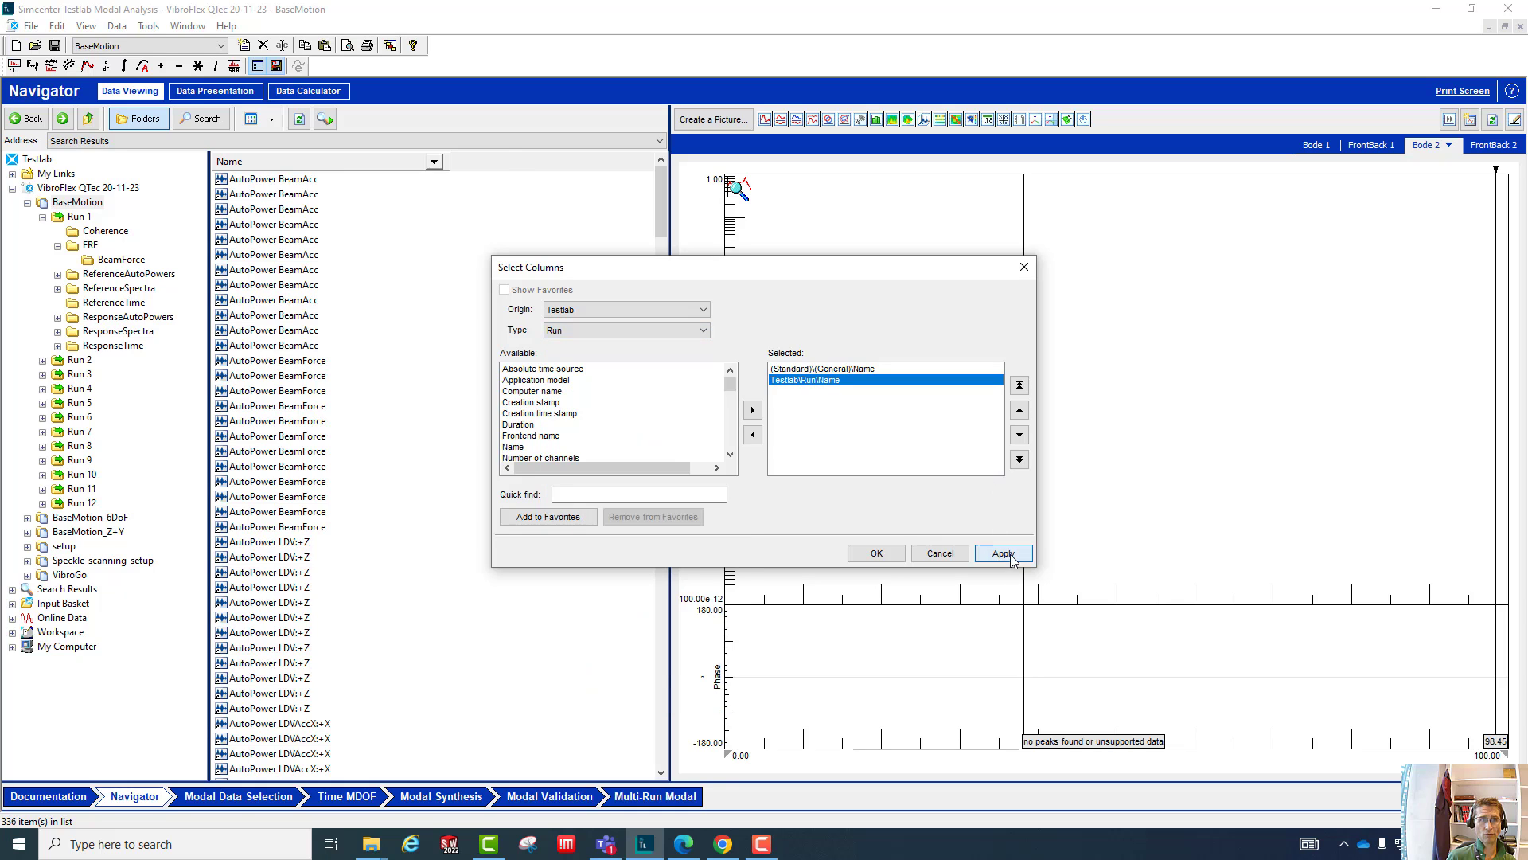
pyautogui.click(1010, 555)
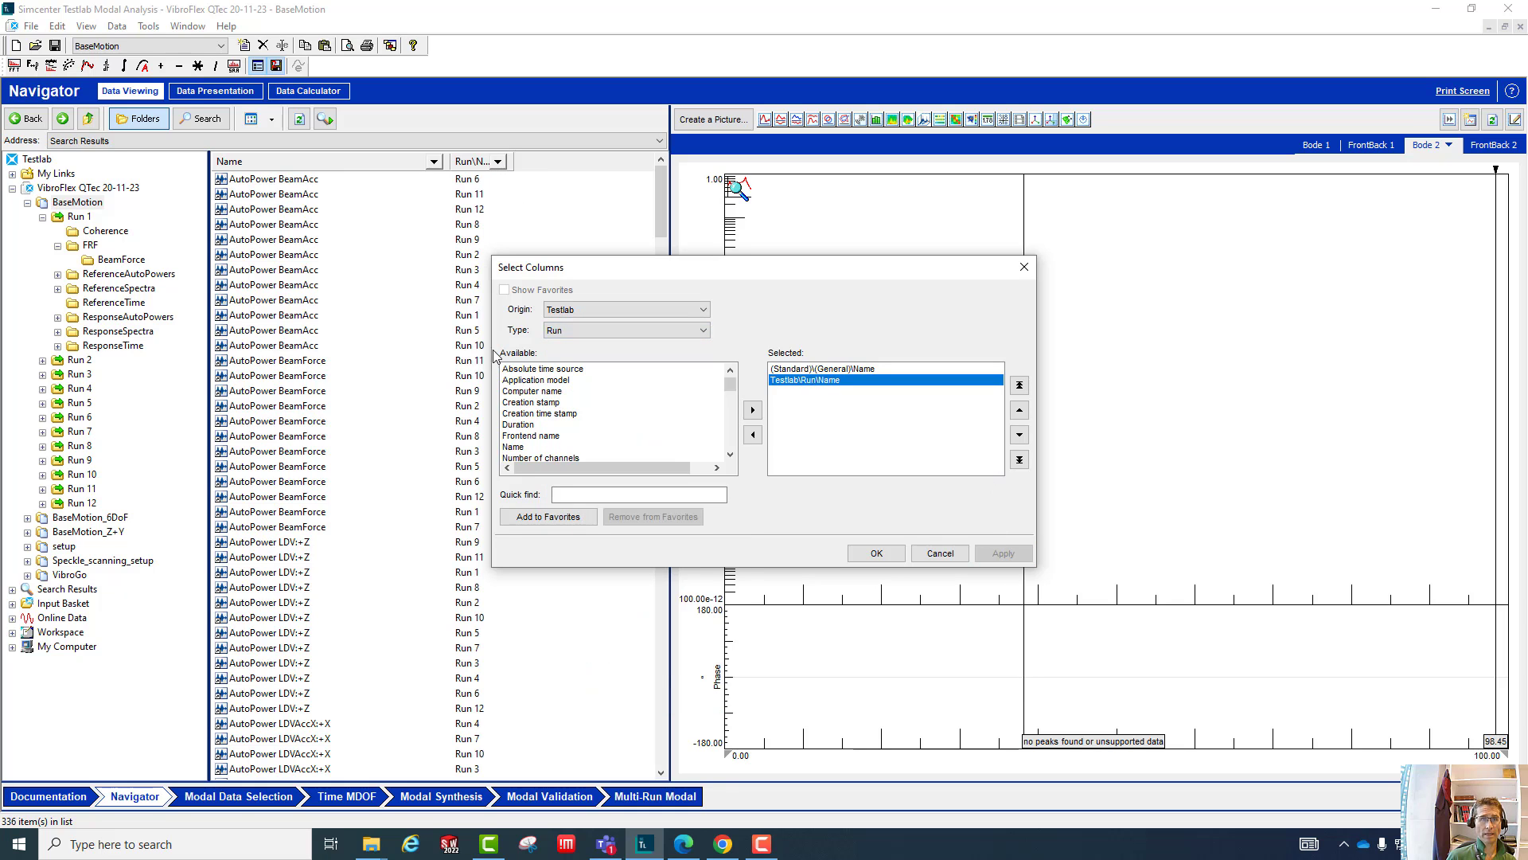
pyautogui.click(465, 162)
# - Switch the attribute type to Block and add DOF ID to the selected columns
pyautogui.click(637, 330)
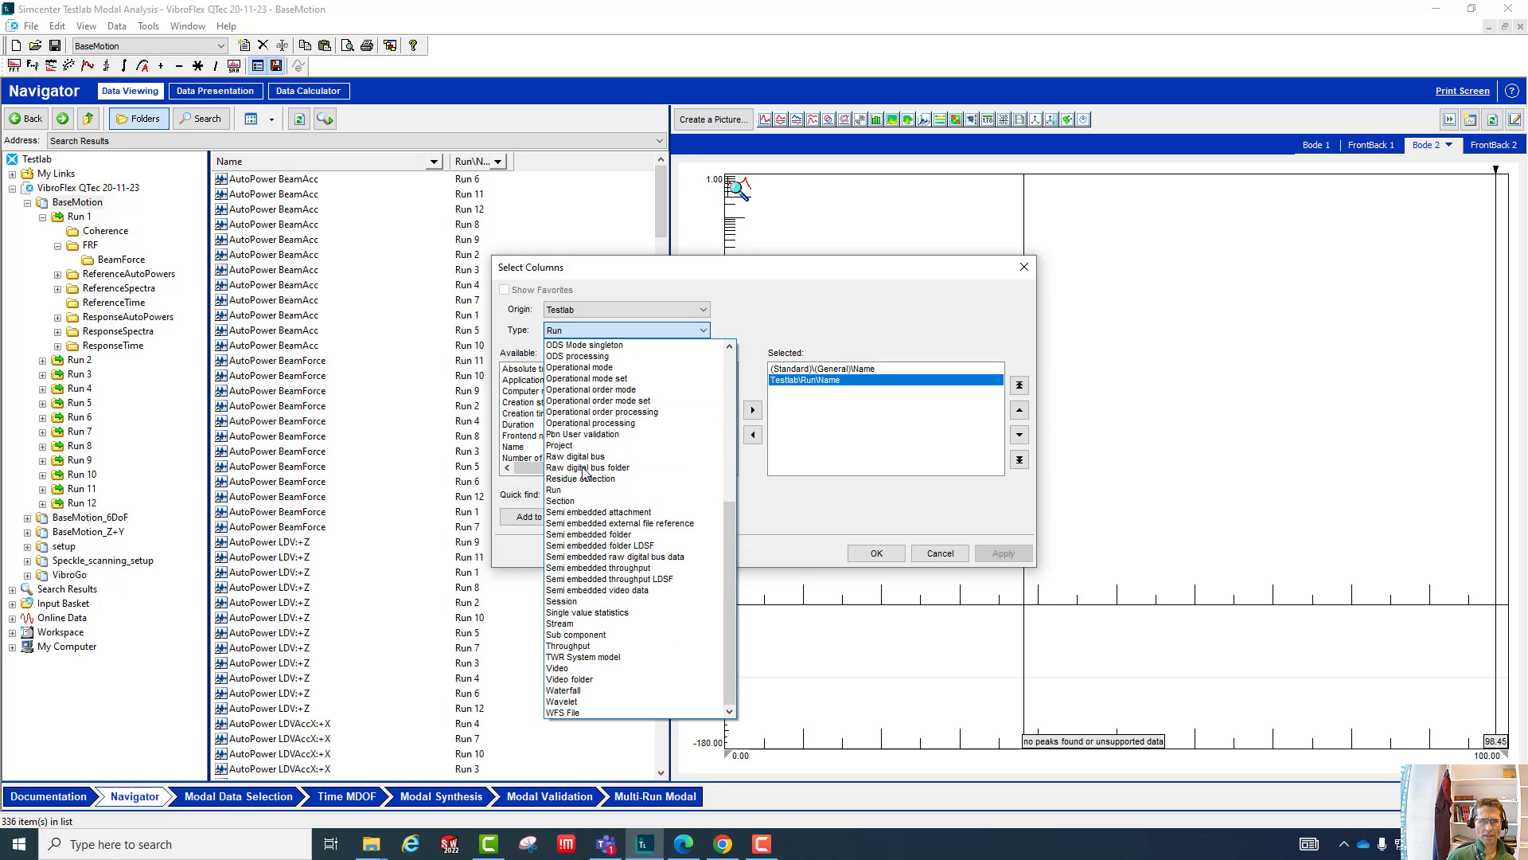
pyautogui.moveTo(729, 572); pyautogui.dragTo(713, 395)
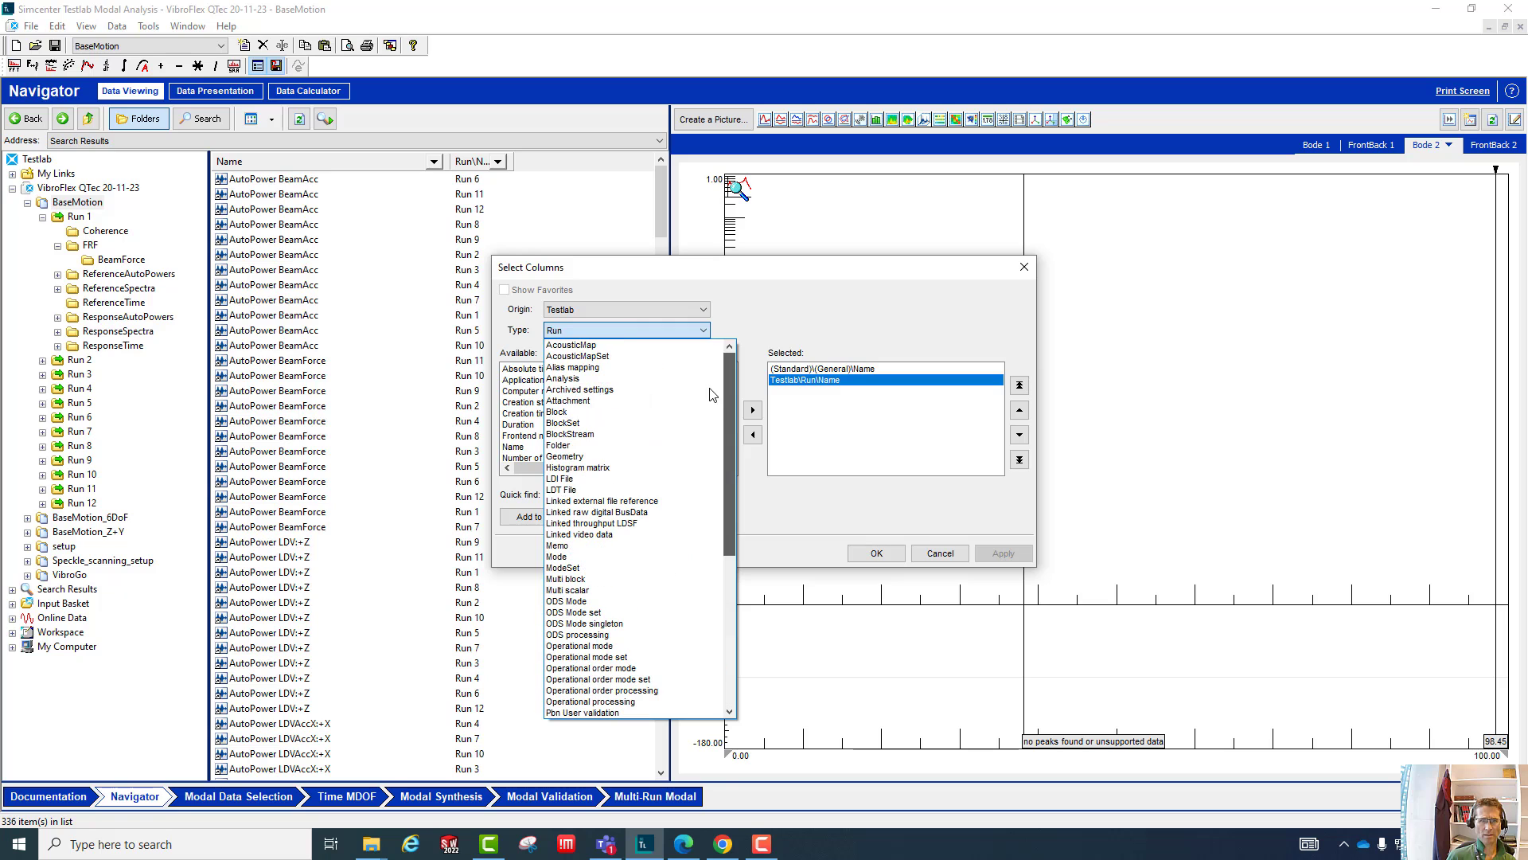
pyautogui.click(573, 412)
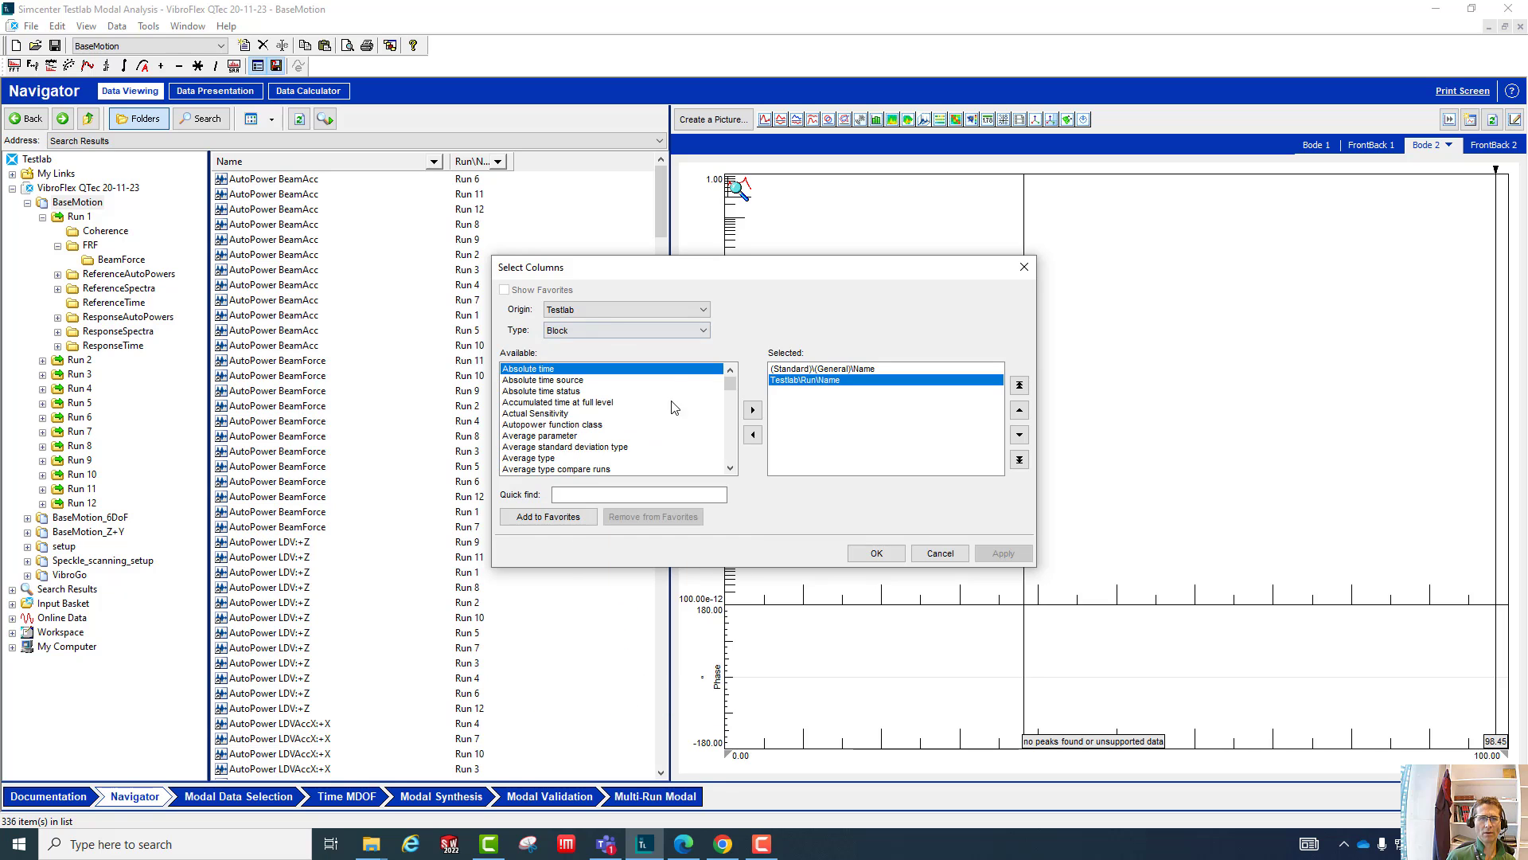
pyautogui.moveTo(732, 390); pyautogui.dragTo(732, 396)
pyautogui.click(529, 437)
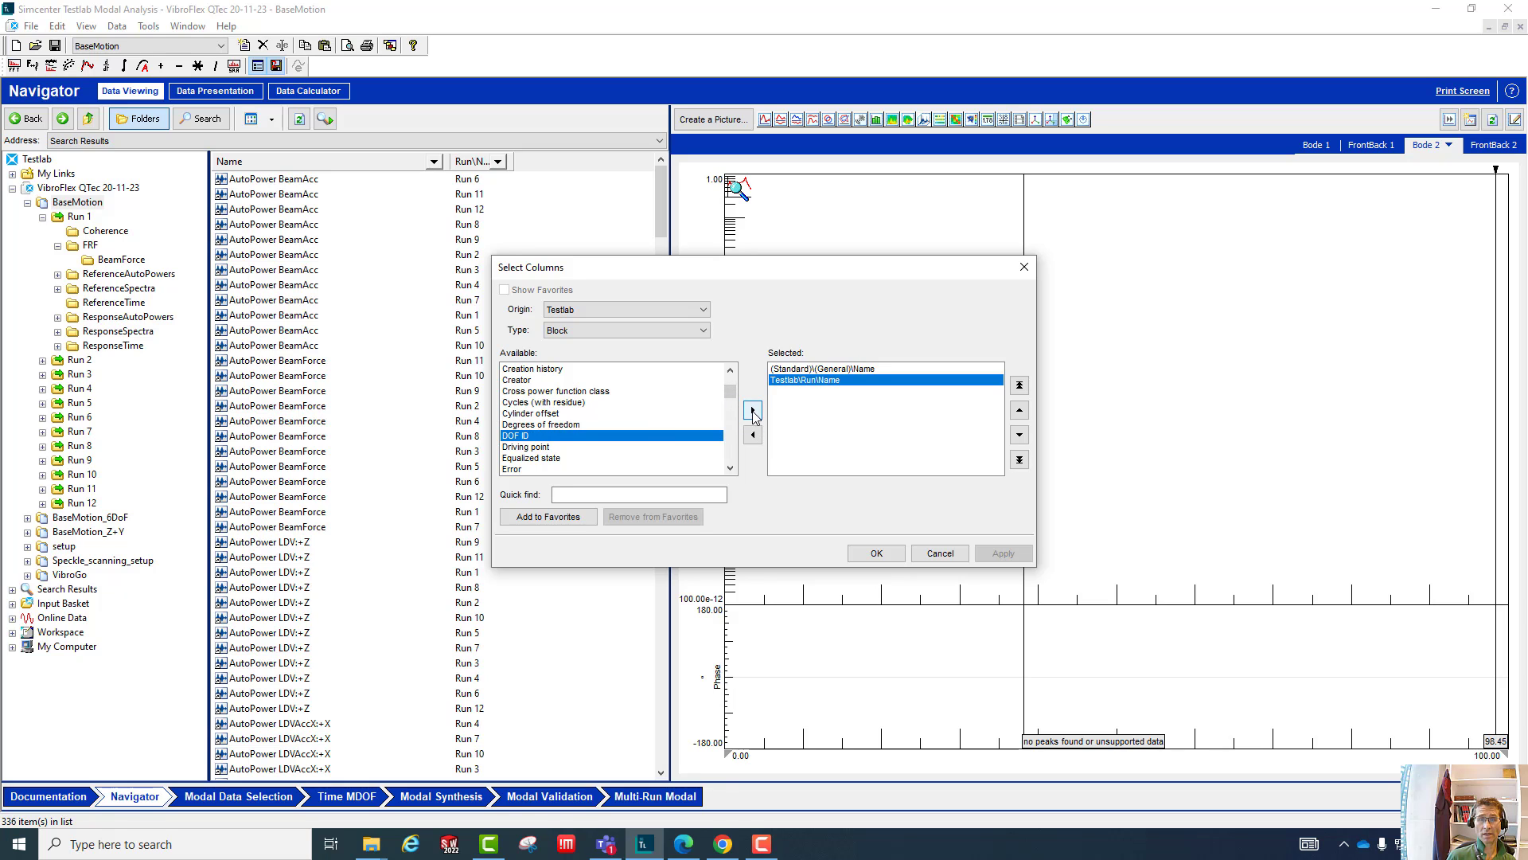
pyautogui.click(753, 411)
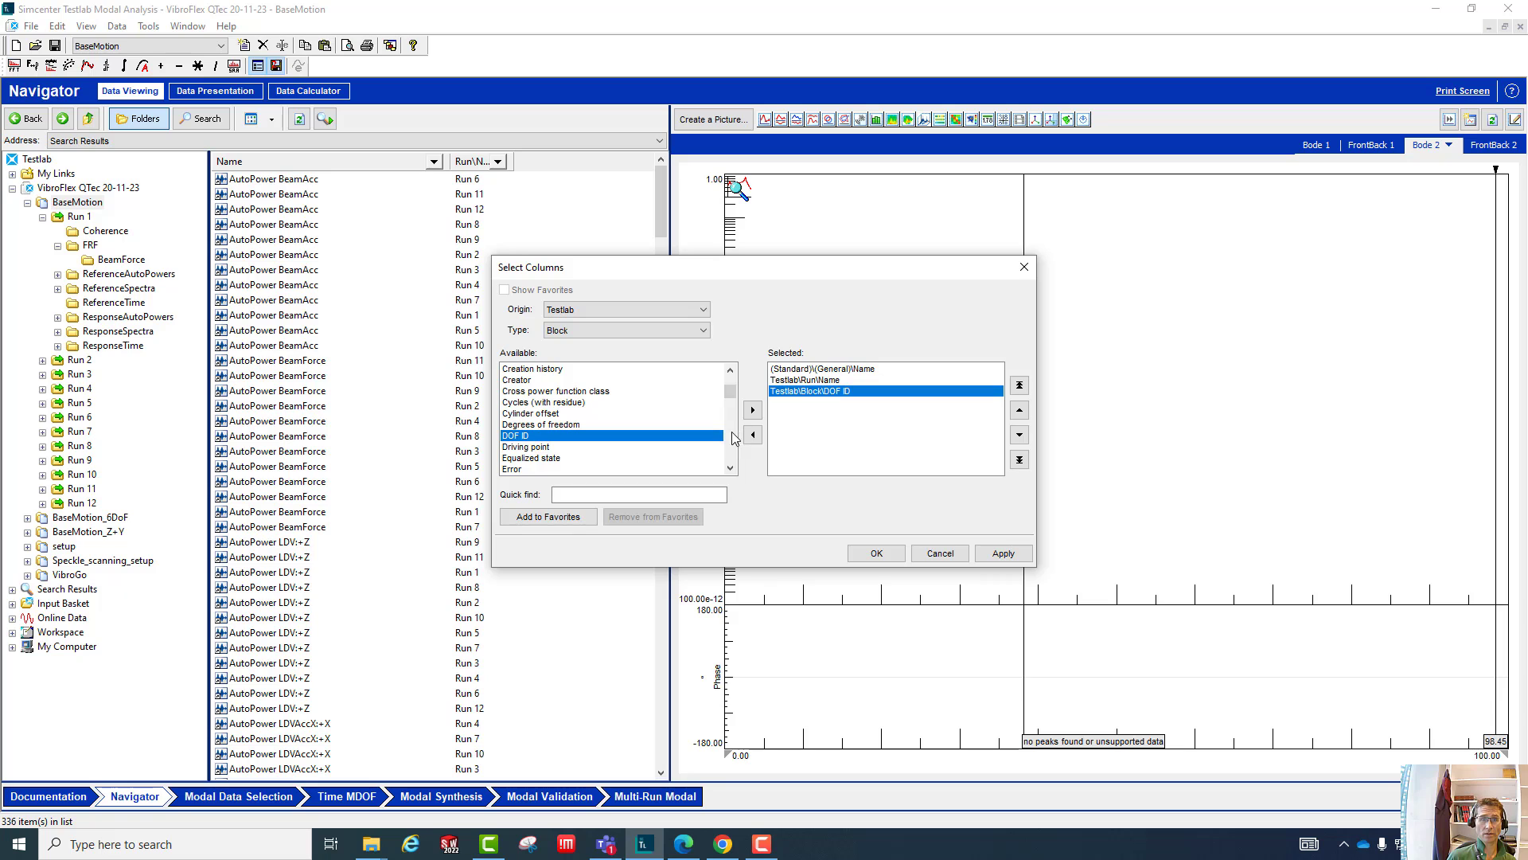
# - Look through the available Block attributes, including Reference DOF ID, and the list of attribute types, keeping the type Block
pyautogui.moveTo(730, 398); pyautogui.dragTo(732, 424)
pyautogui.click(556, 391)
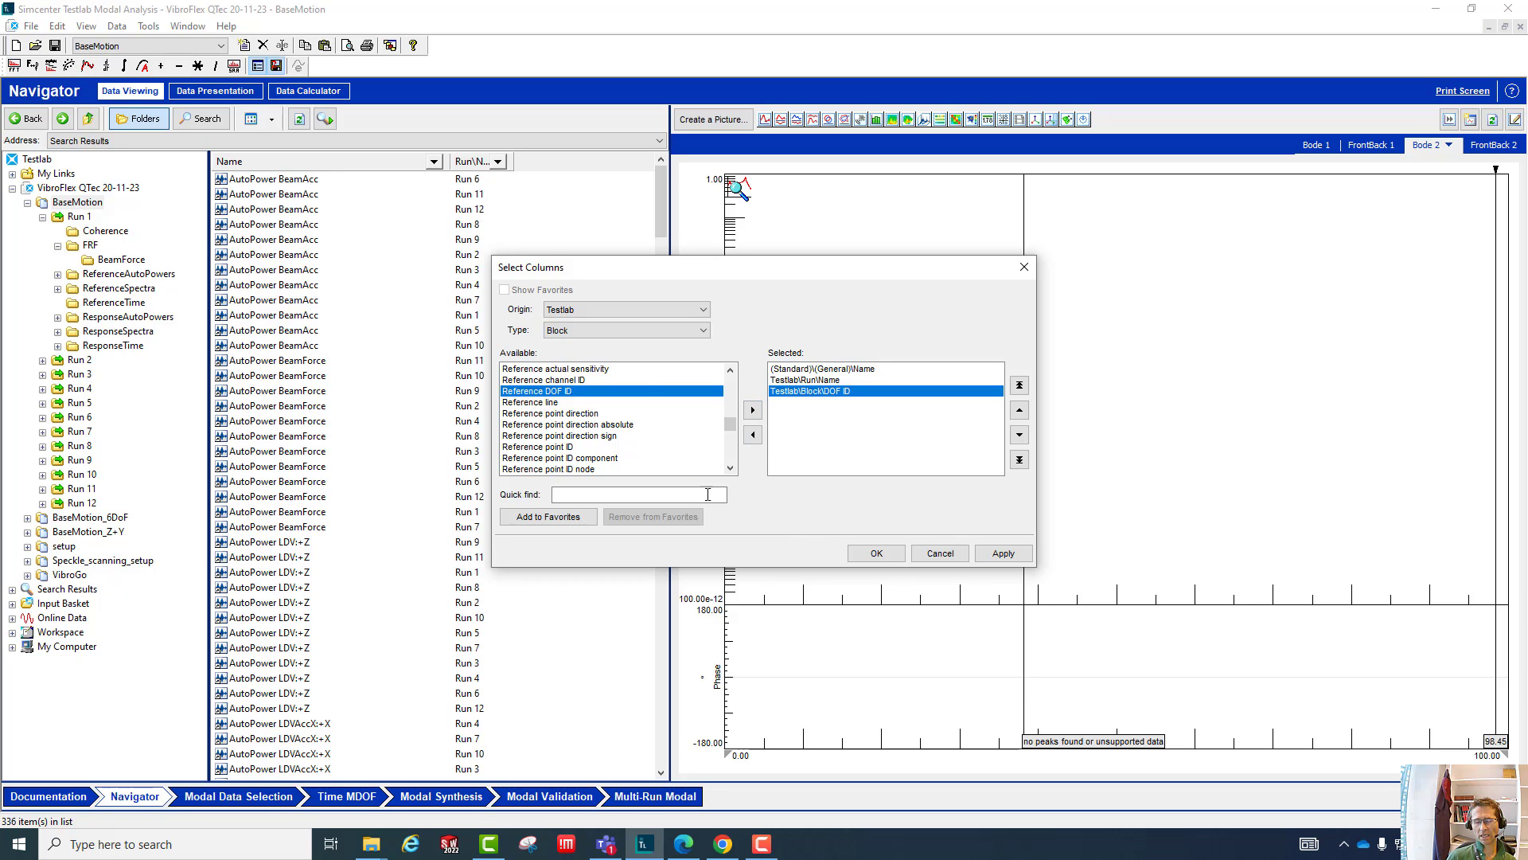
pyautogui.click(622, 329)
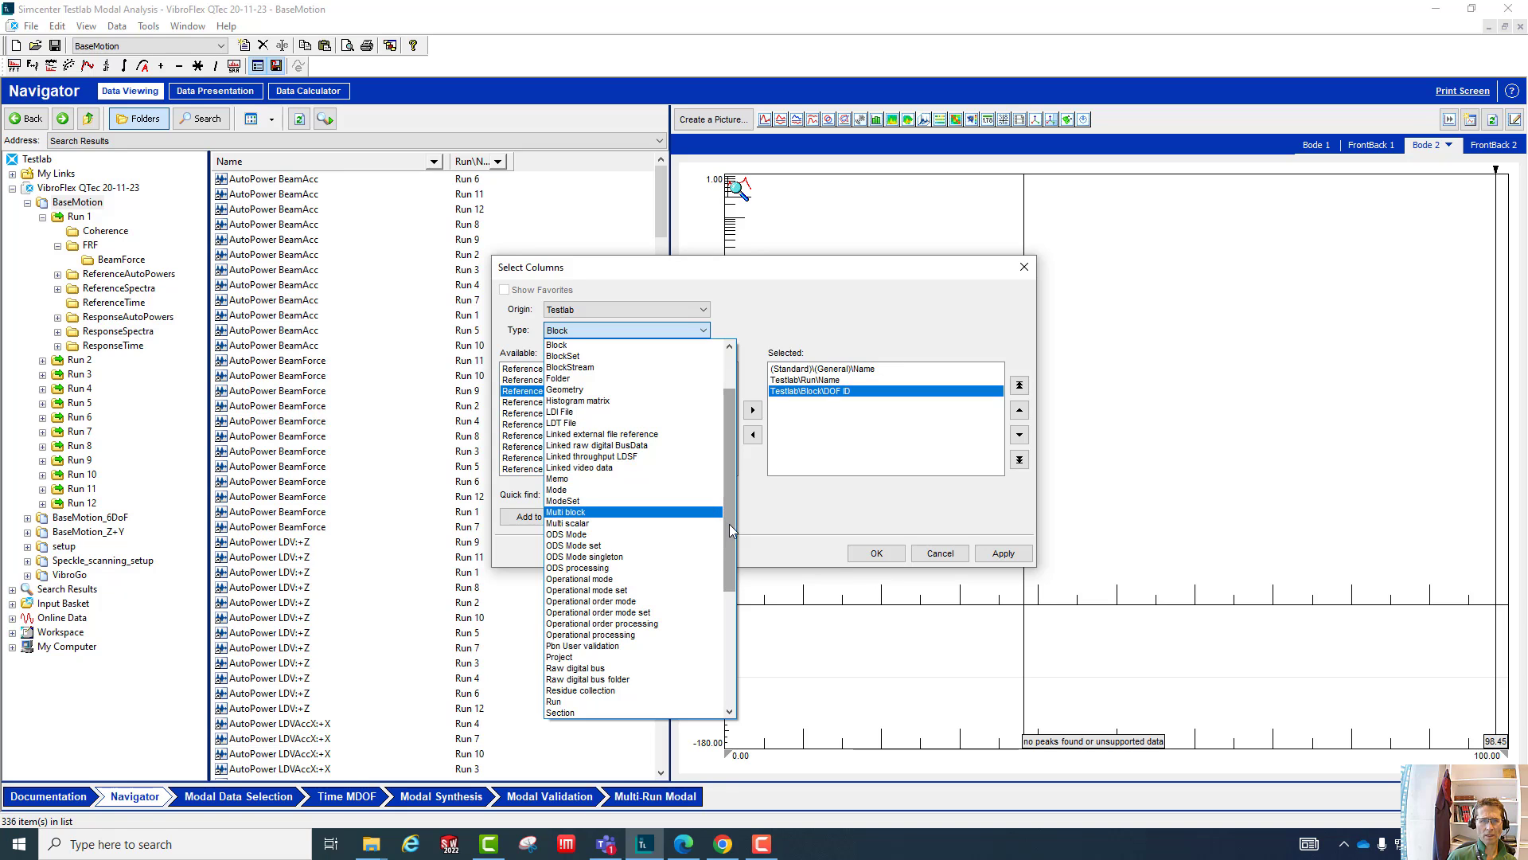
pyautogui.scroll(-2, 729, 523)
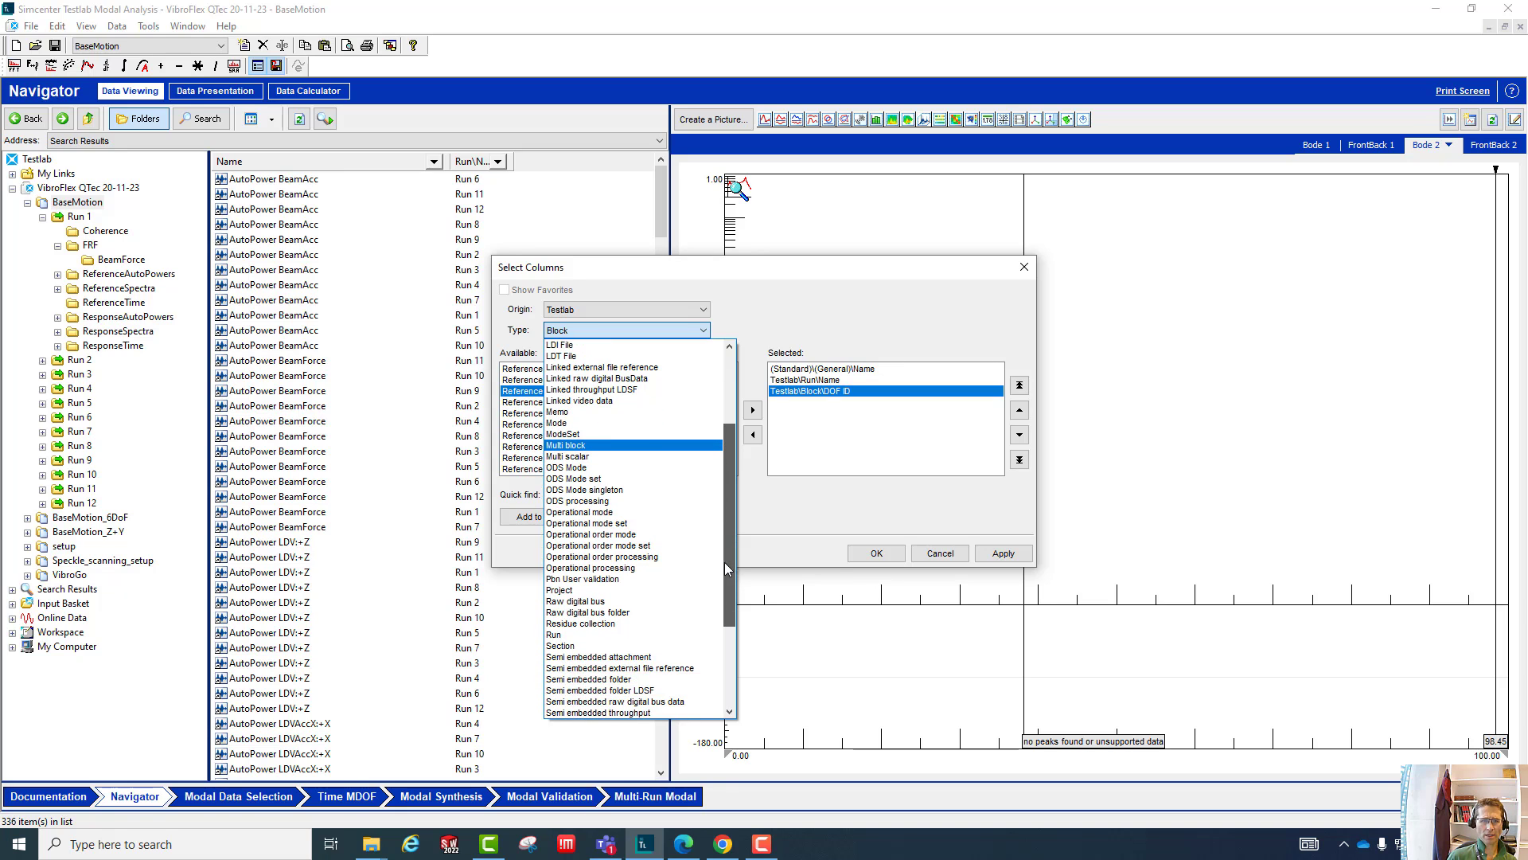
pyautogui.scroll(-3, 728, 560)
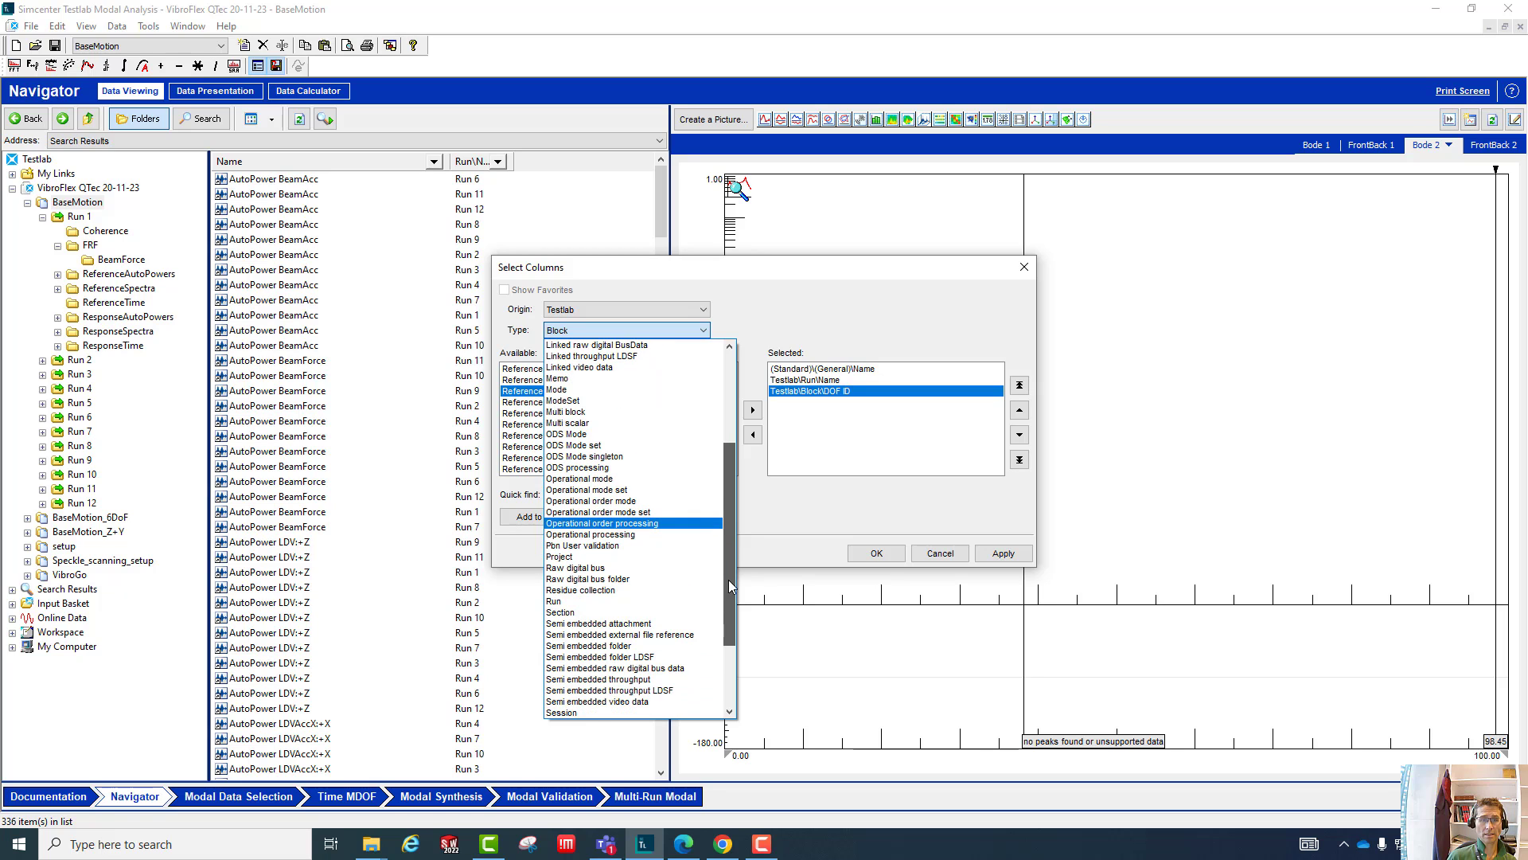
pyautogui.click(733, 424)
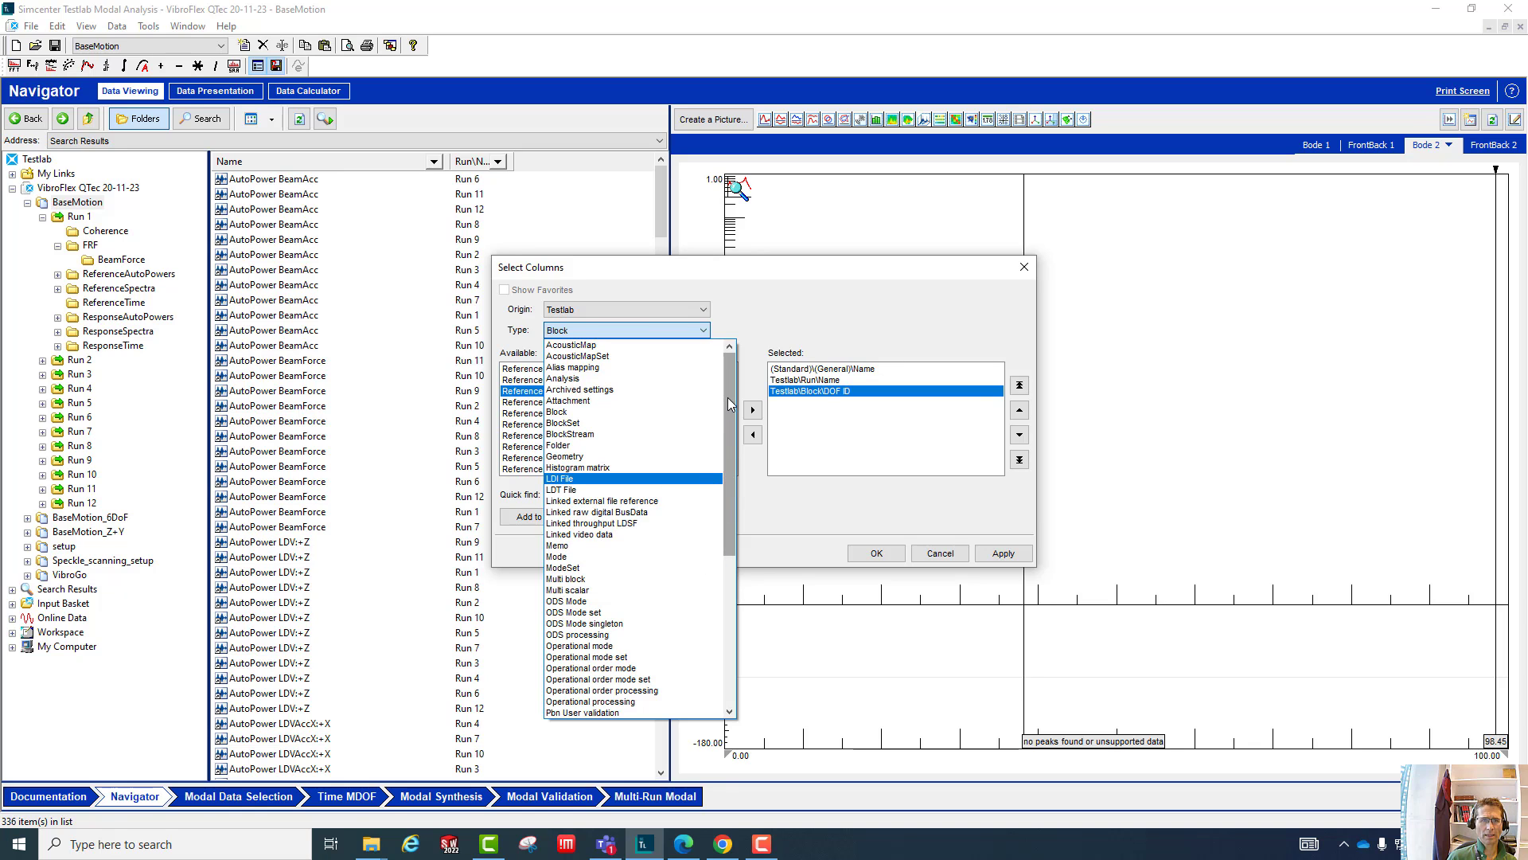
pyautogui.click(592, 412)
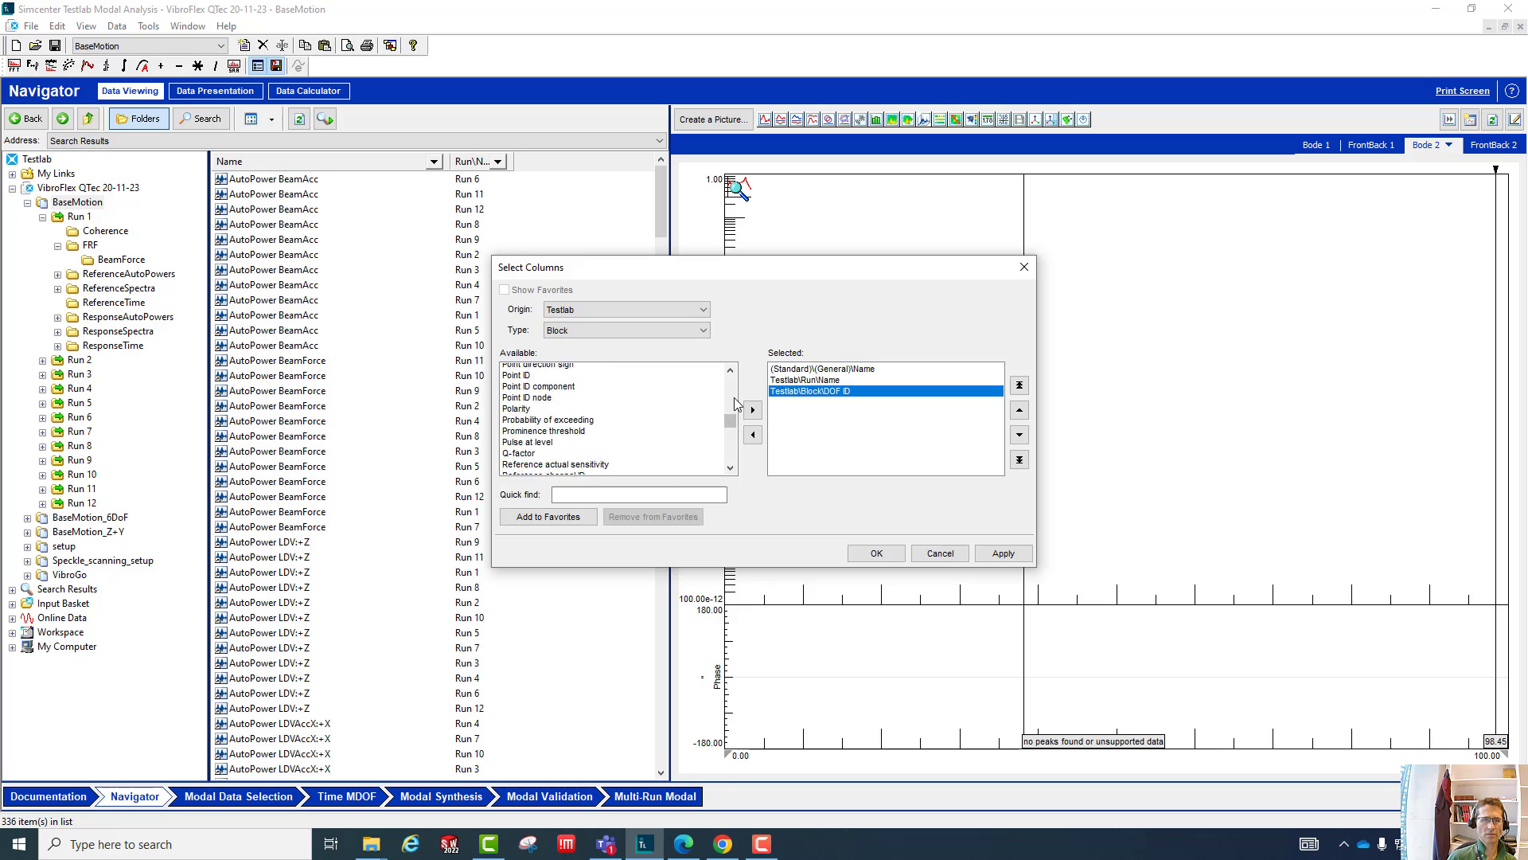
# - Add the Block attribute Function class to the selected columns and apply the column selection to the block list
pyautogui.scroll(5, 734, 397)
pyautogui.scroll(10, 734, 401)
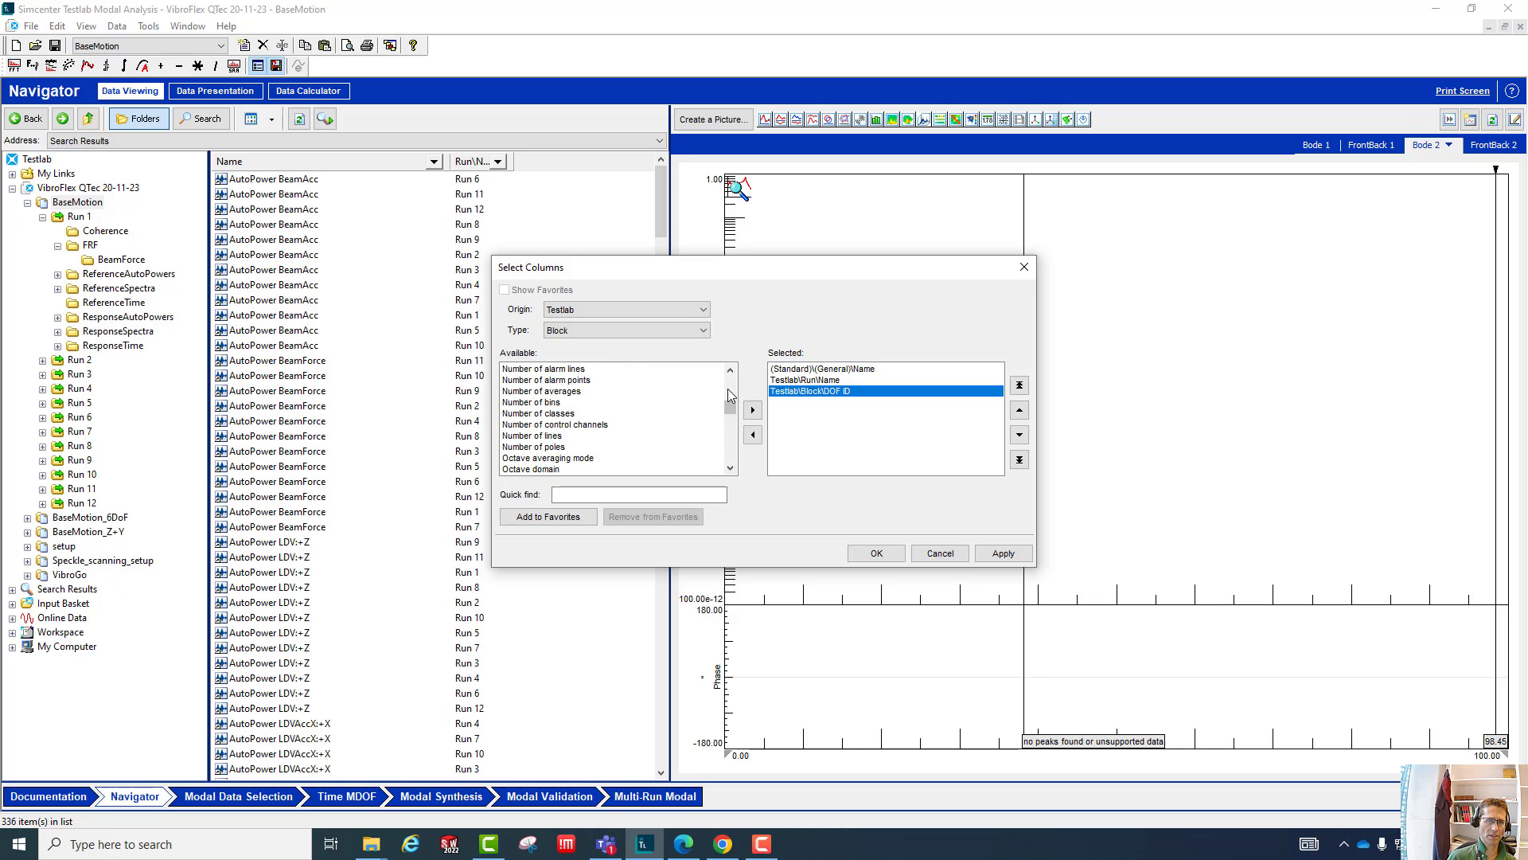
pyautogui.scroll(3, 729, 398)
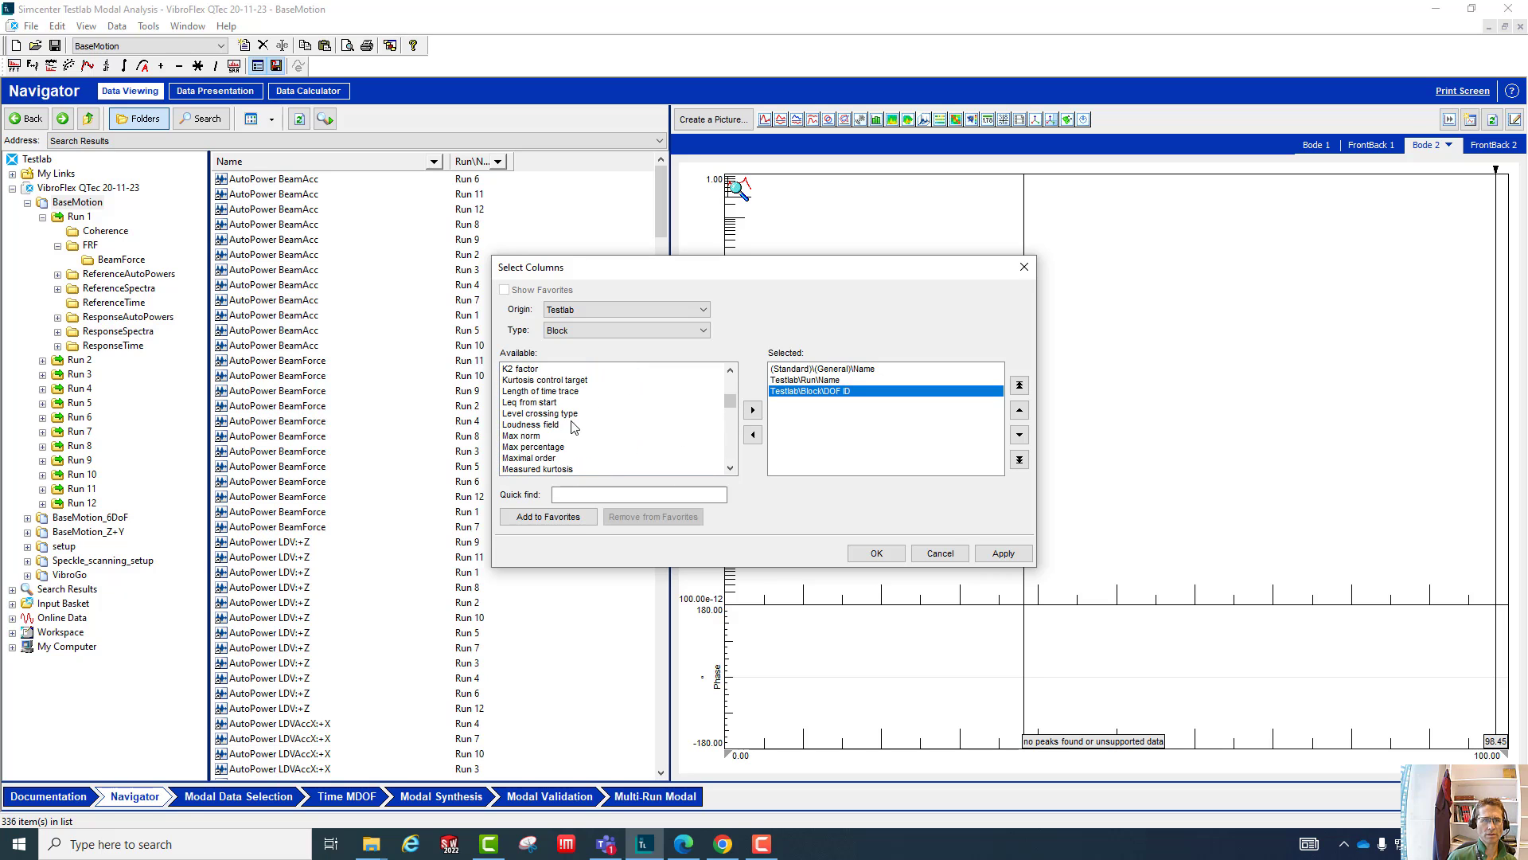
pyautogui.scroll(3, 574, 427)
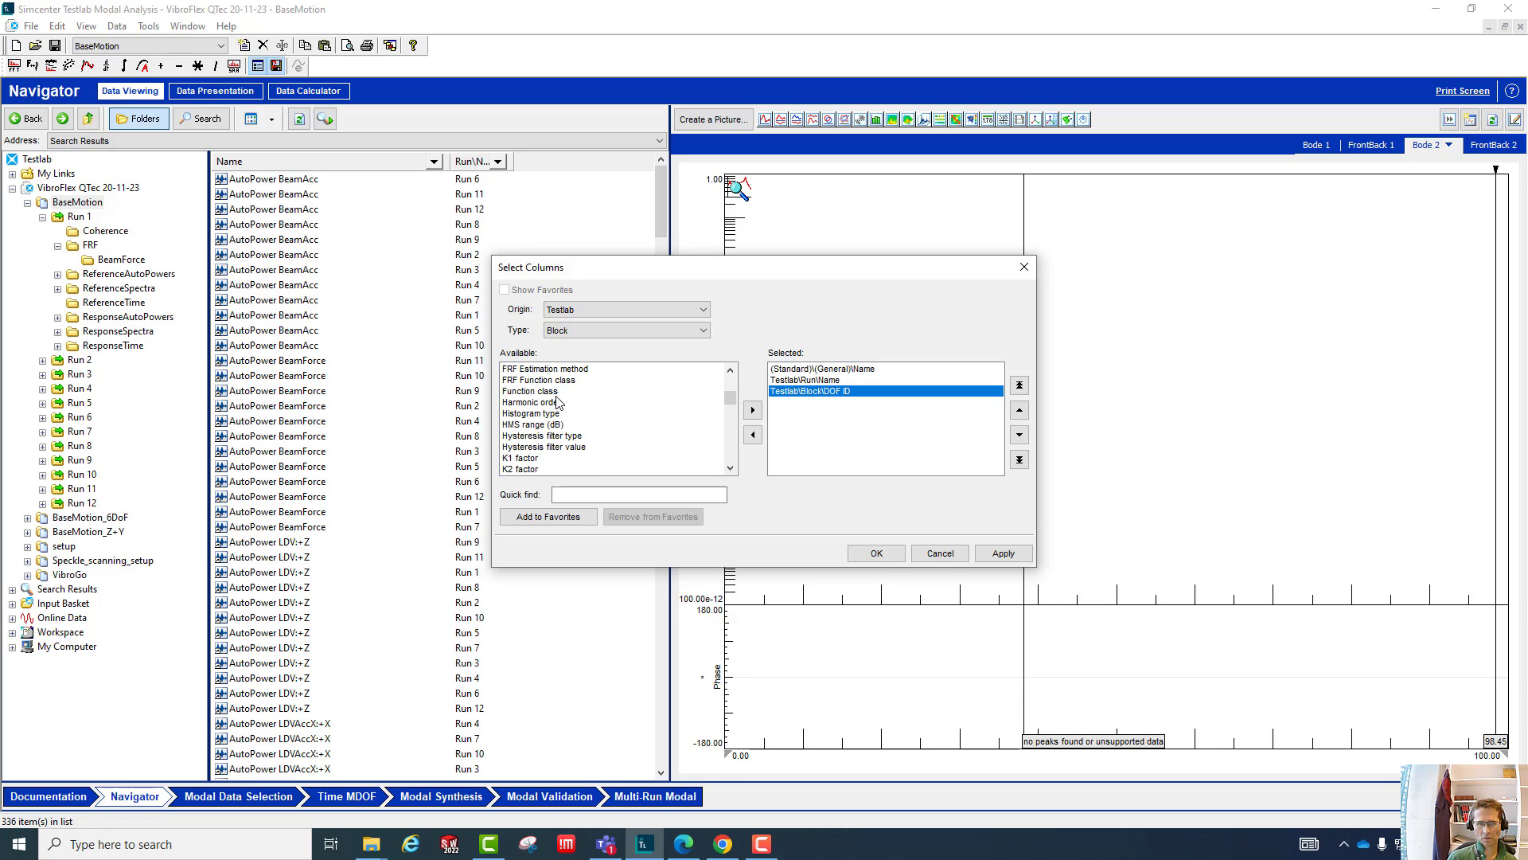
pyautogui.scroll(1, 556, 400)
pyautogui.click(530, 425)
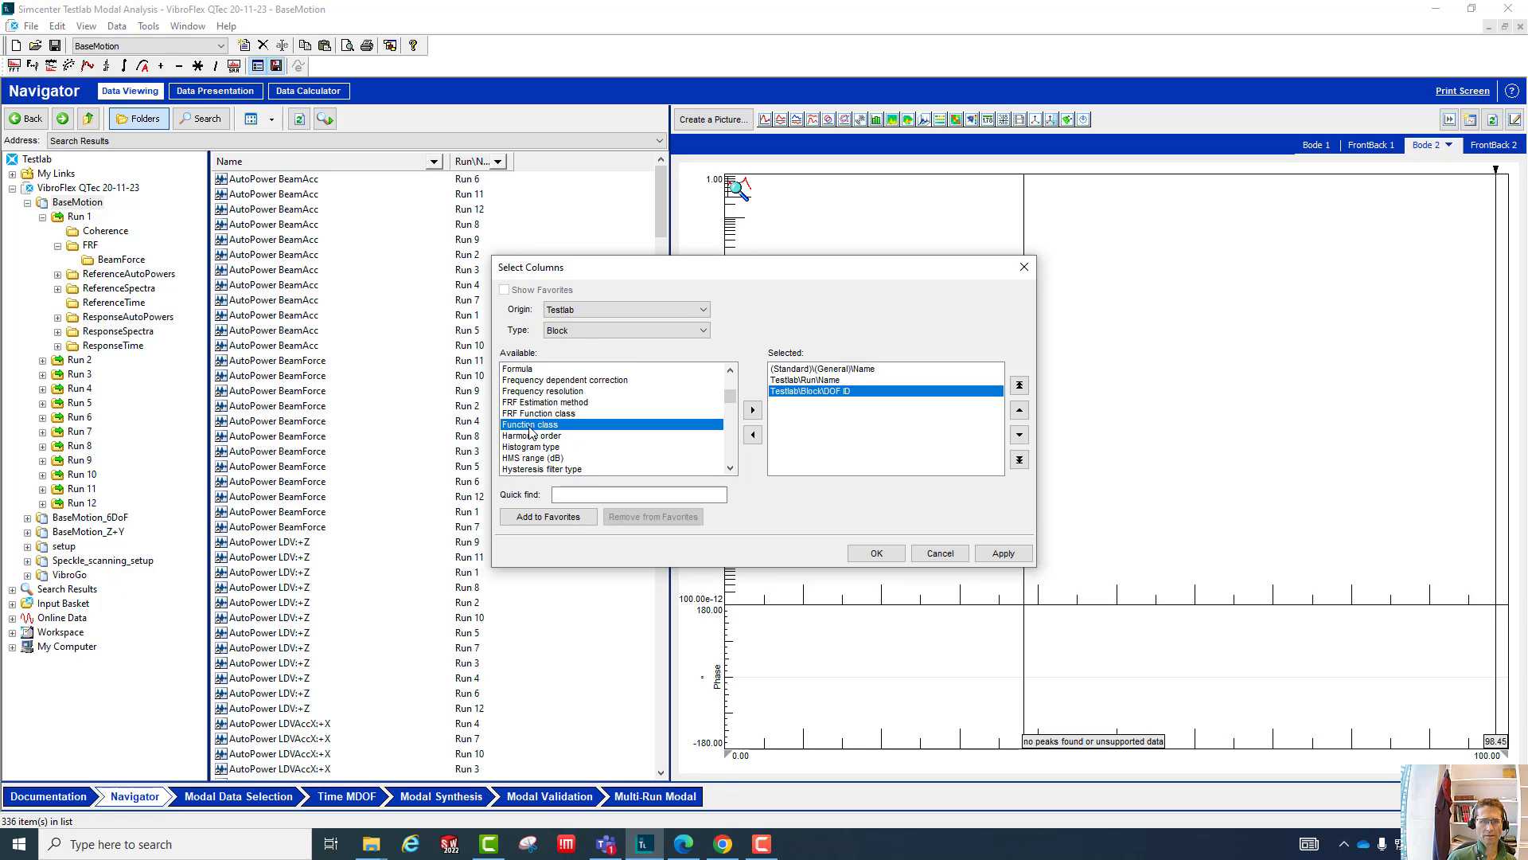
pyautogui.click(752, 410)
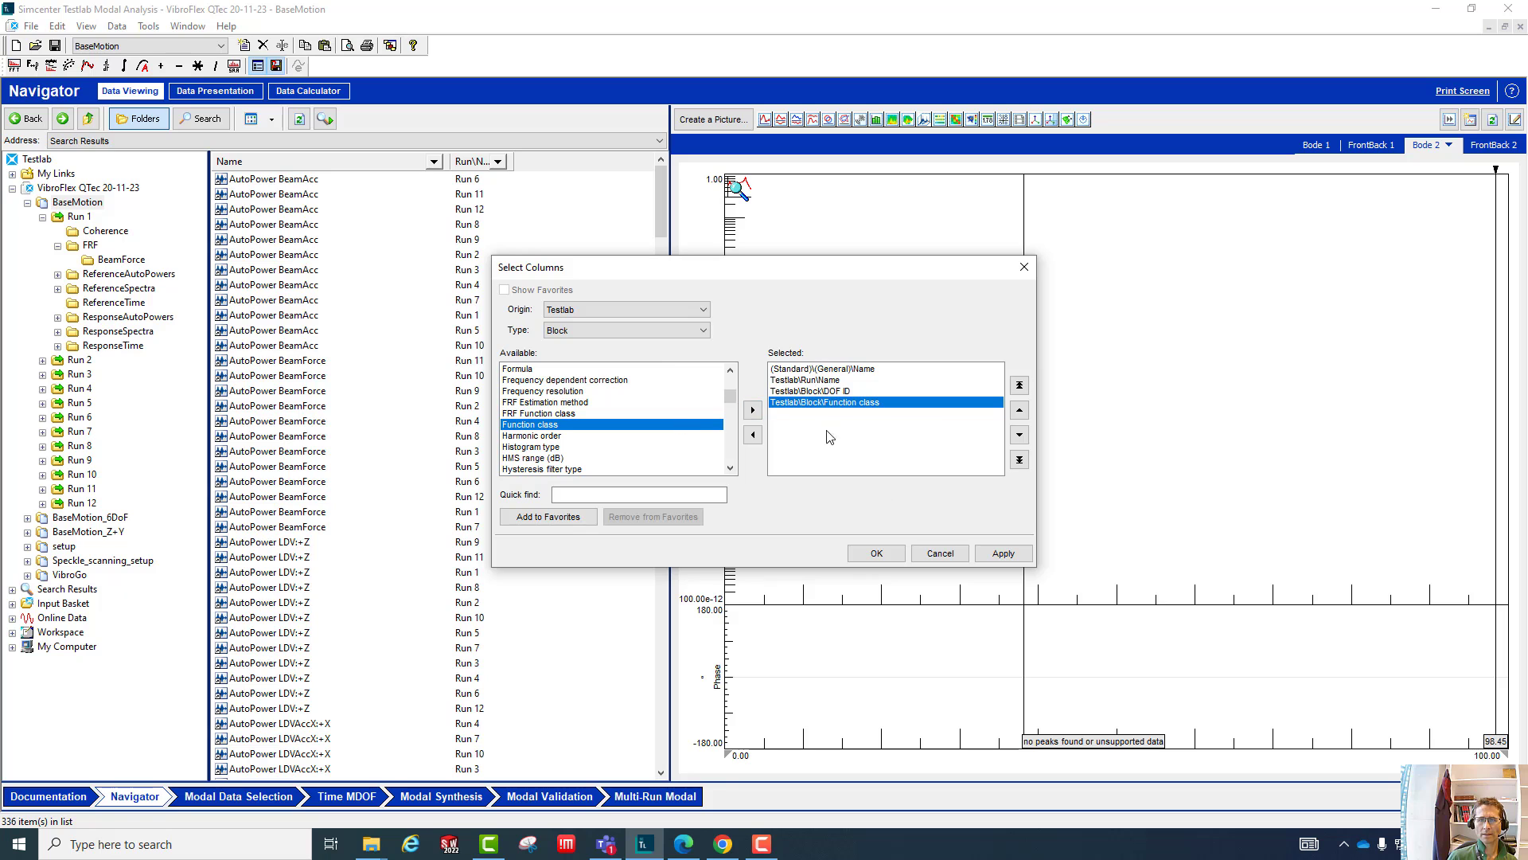
pyautogui.click(879, 554)
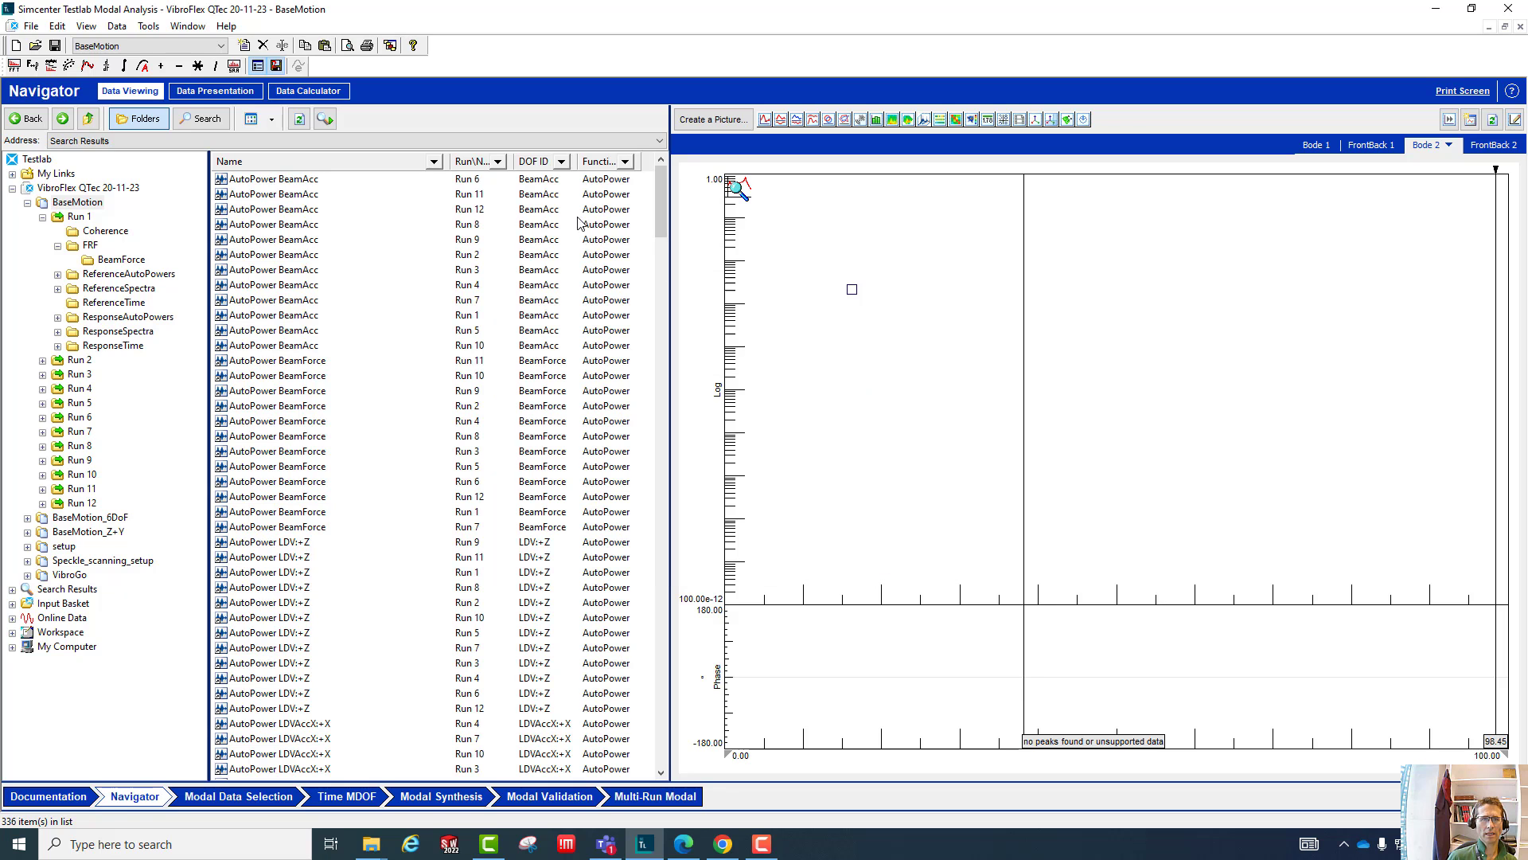
# - Filter the block list by run name so that only Run 1 through Run 6 are shown
pyautogui.click(433, 162)
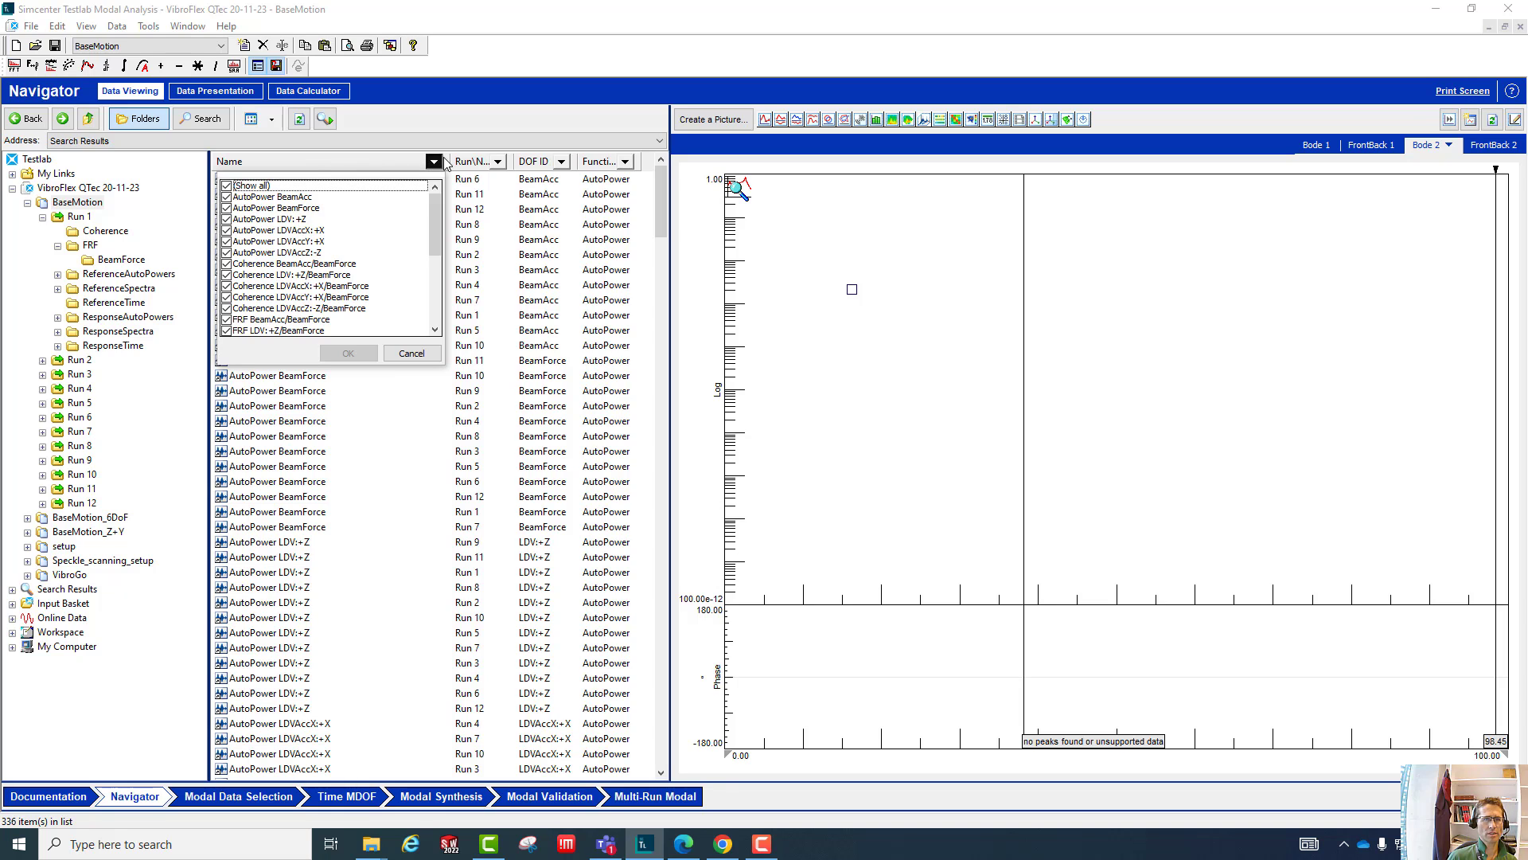
pyautogui.click(495, 167)
pyautogui.click(497, 162)
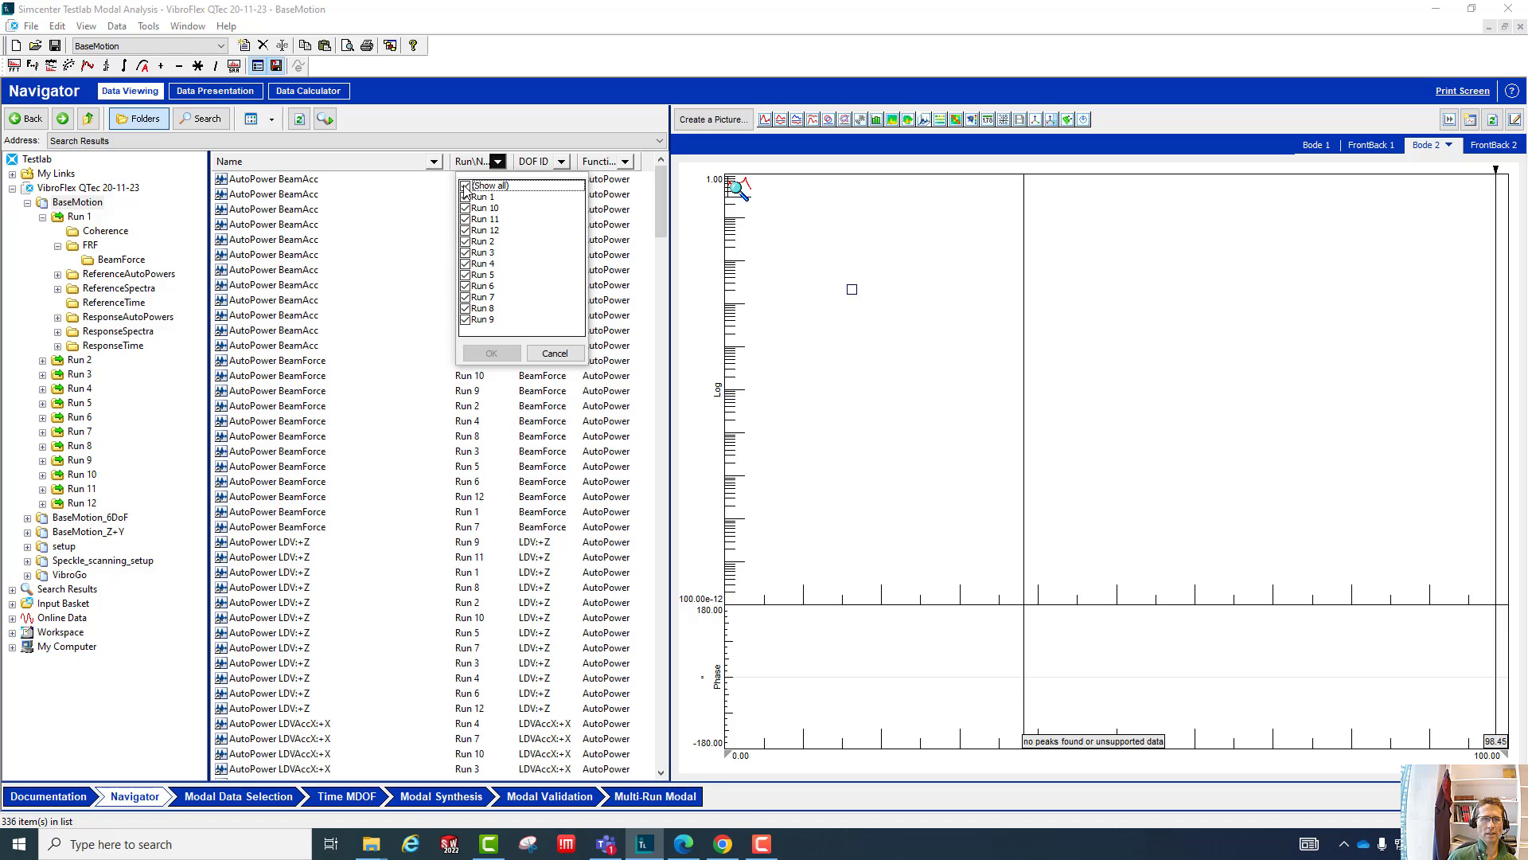
pyautogui.click(466, 186)
pyautogui.click(465, 198)
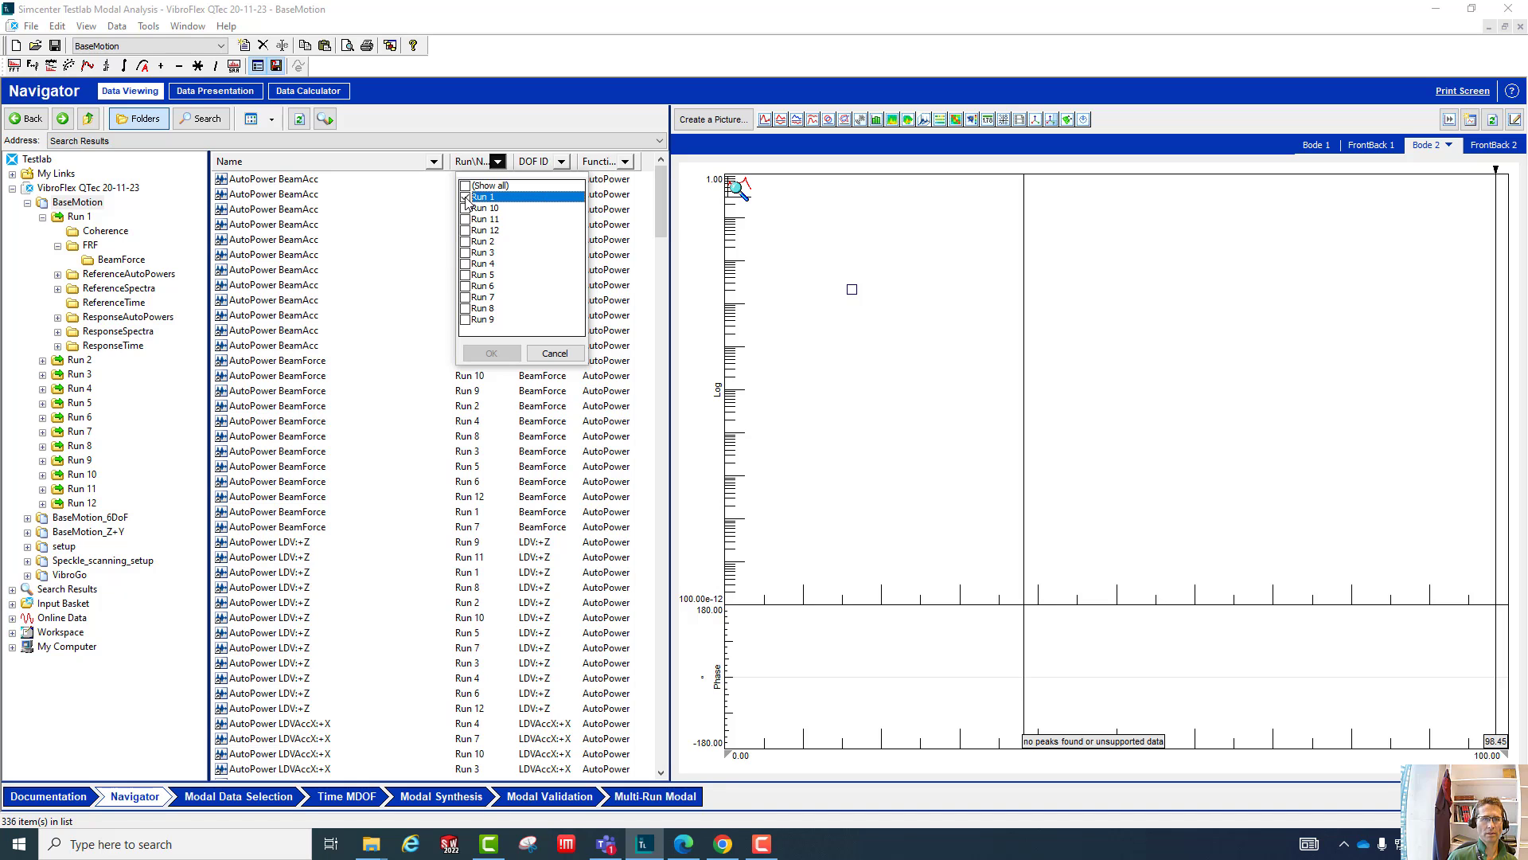
pyautogui.click(466, 241)
pyautogui.click(466, 252)
pyautogui.click(465, 264)
pyautogui.click(465, 275)
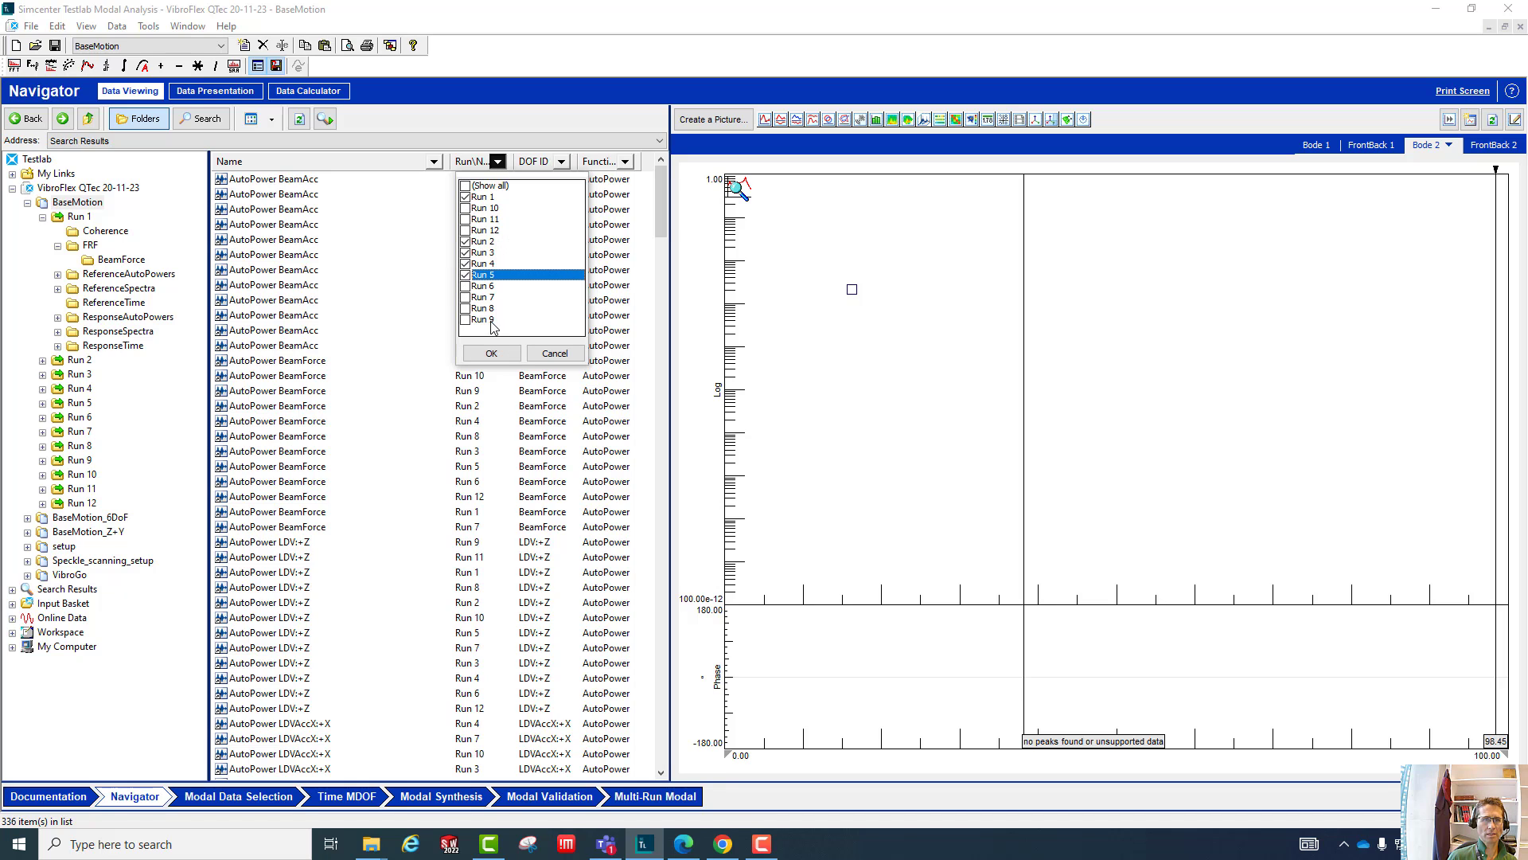
pyautogui.click(466, 285)
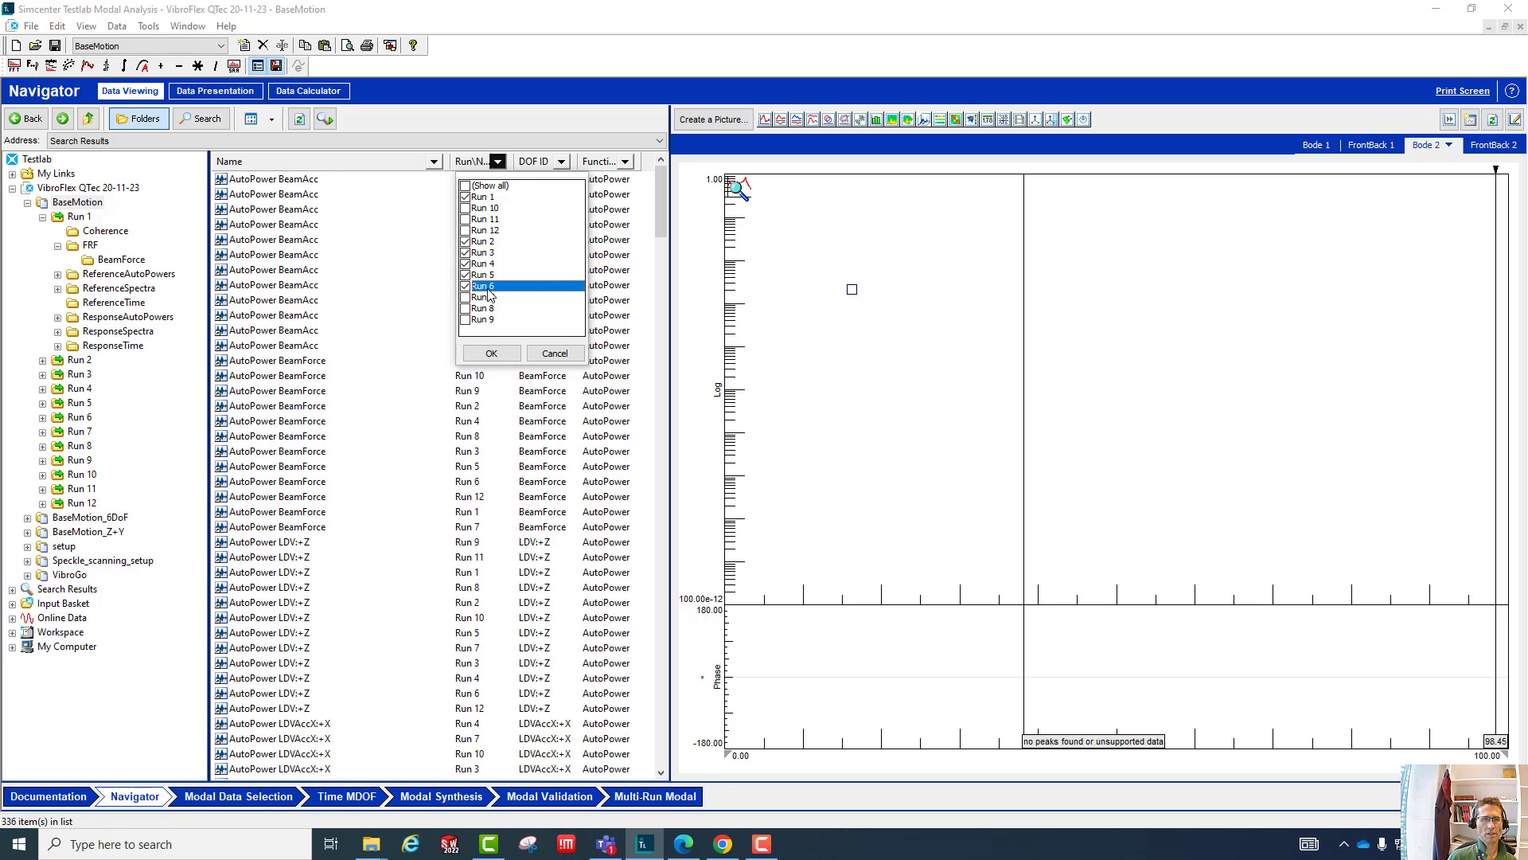
pyautogui.click(491, 353)
# - Sort the block list by run name, follow with a sort by block name, and look through the sorted blocks
pyautogui.click(471, 162)
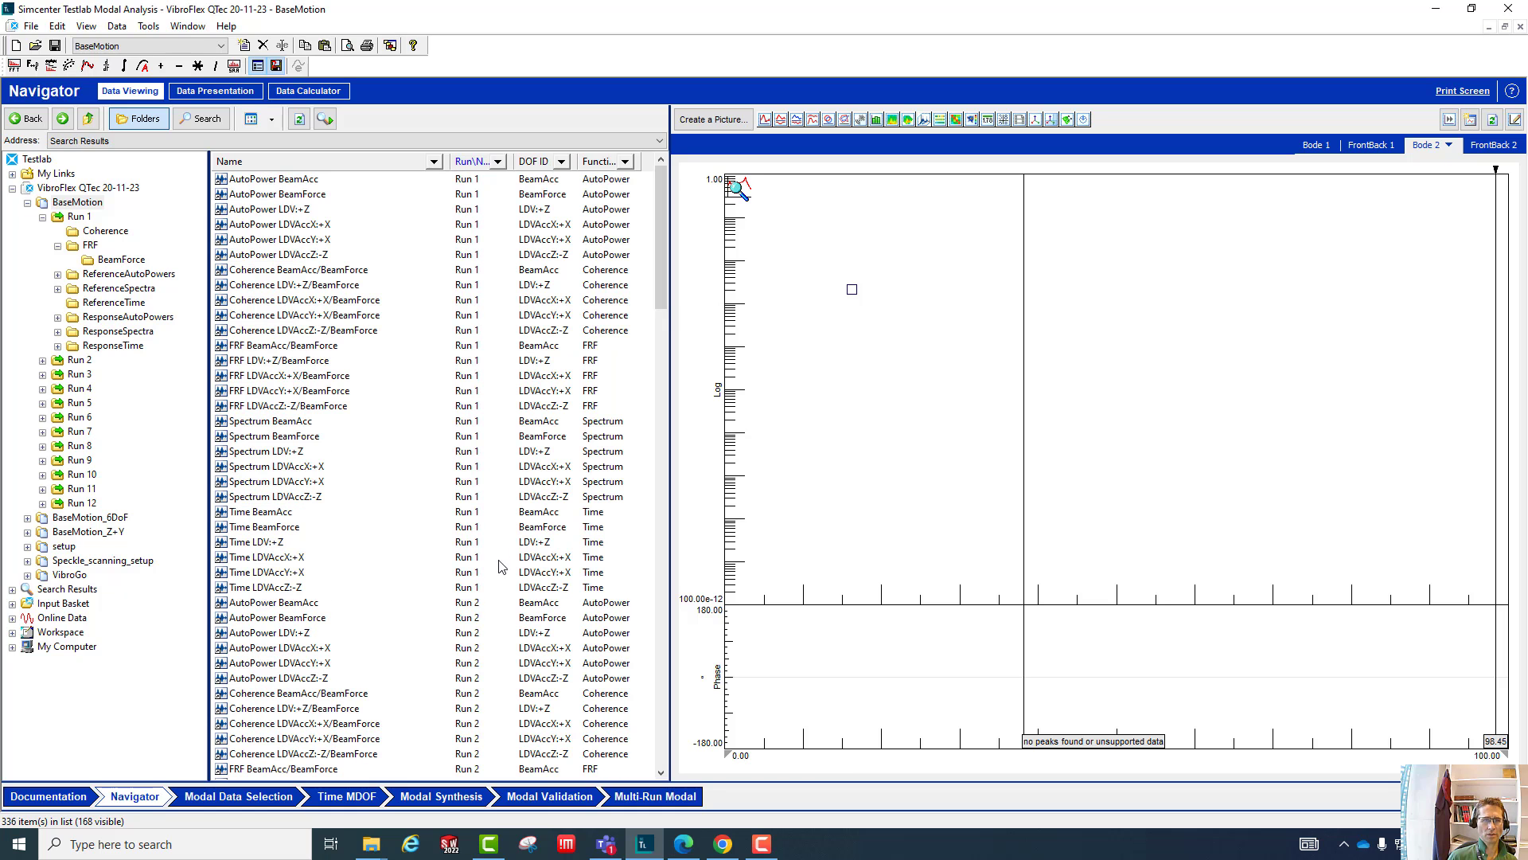
pyautogui.click(338, 164)
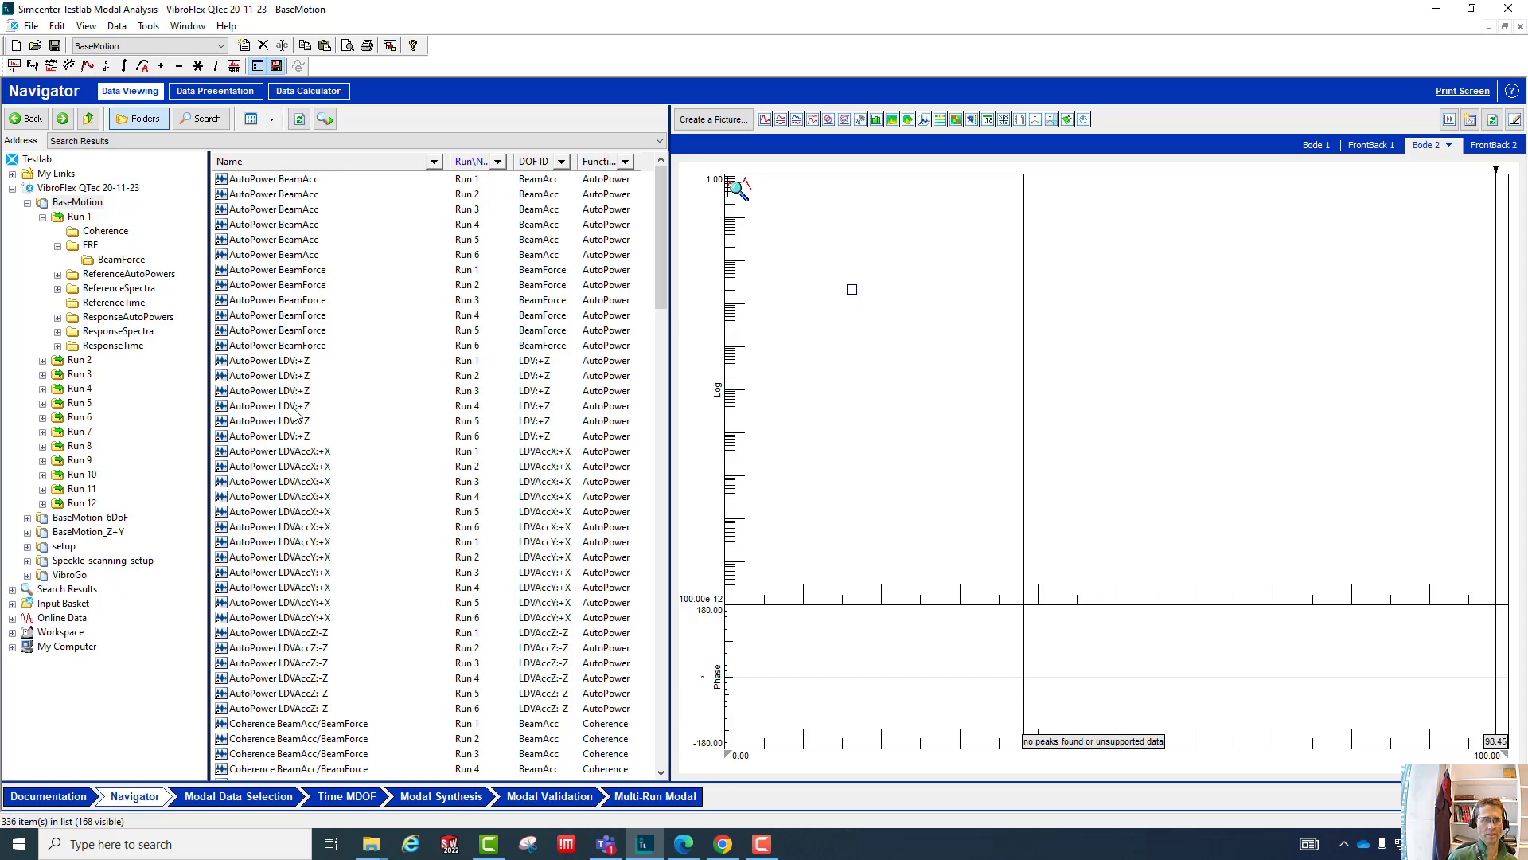
pyautogui.scroll(-20, 299, 698)
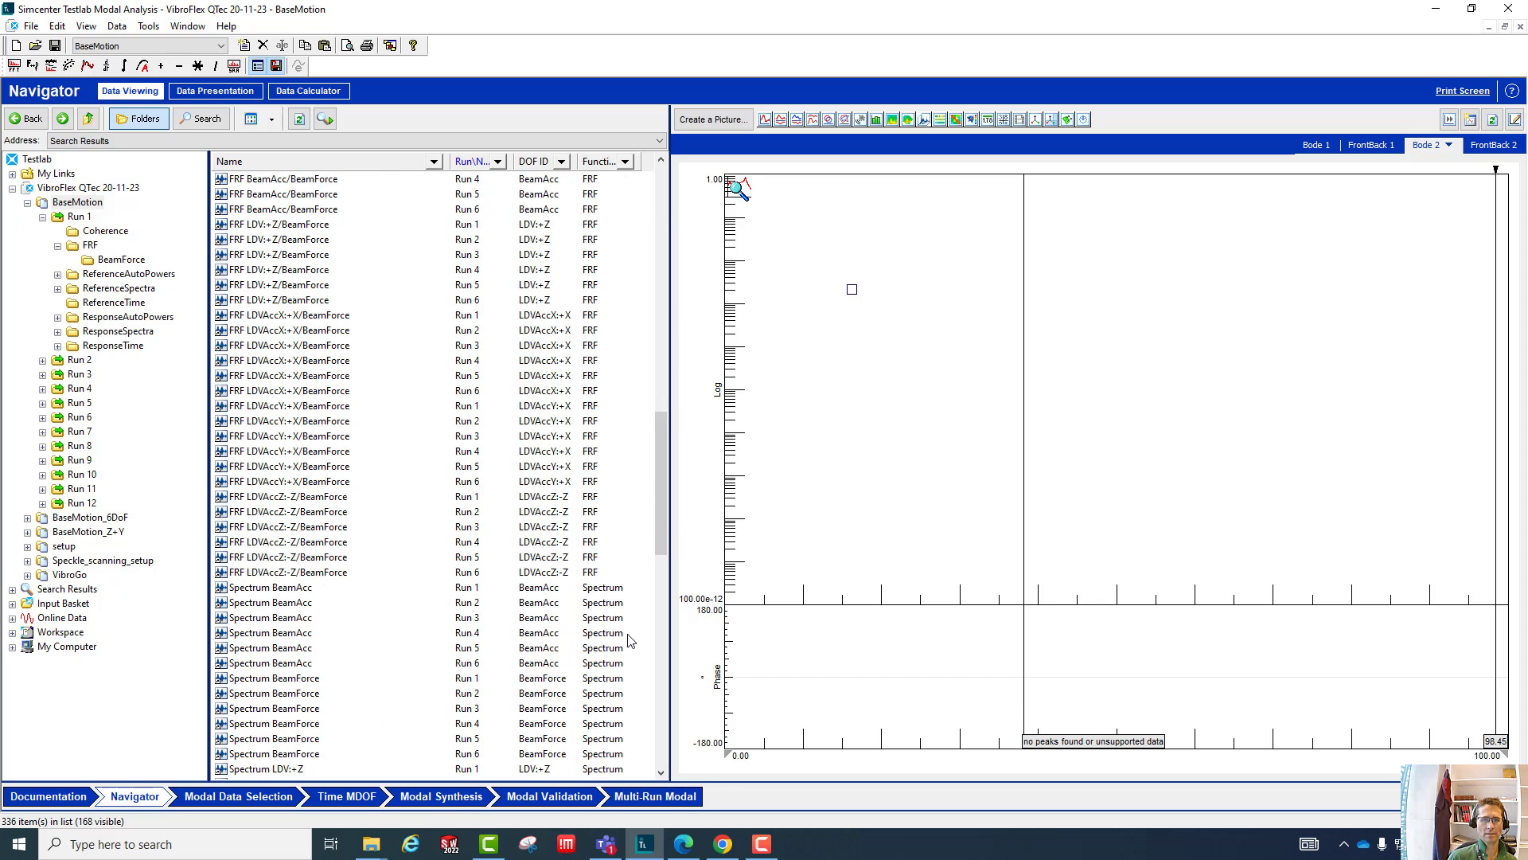
pyautogui.moveTo(660, 495); pyautogui.dragTo(660, 249)
# - Filter the block list by function class to show only Coherence and FRF blocks
pyautogui.click(626, 161)
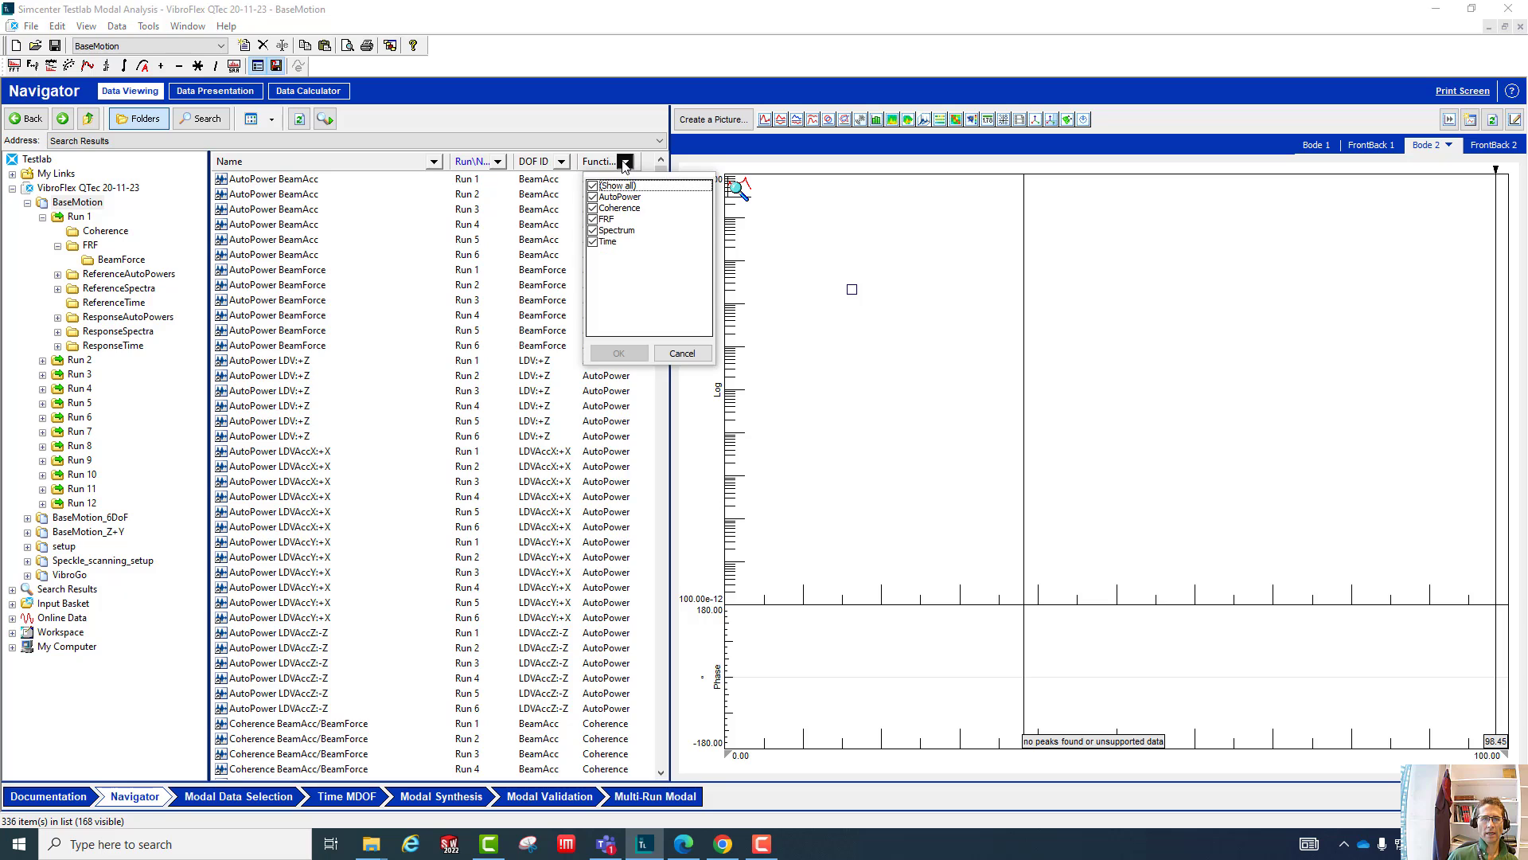
pyautogui.click(593, 186)
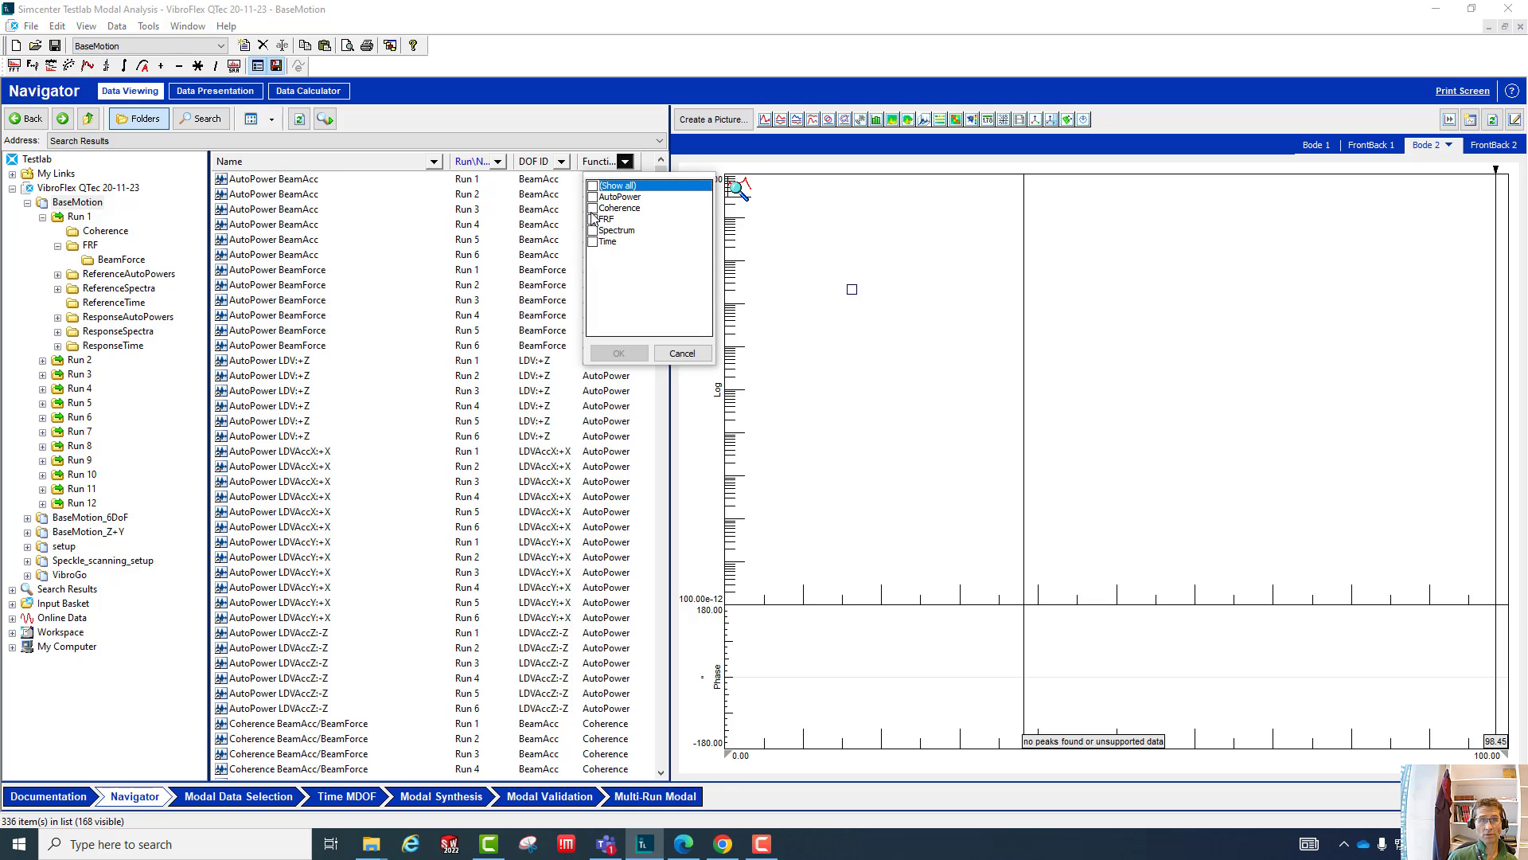
pyautogui.click(593, 208)
pyautogui.click(593, 219)
pyautogui.click(620, 359)
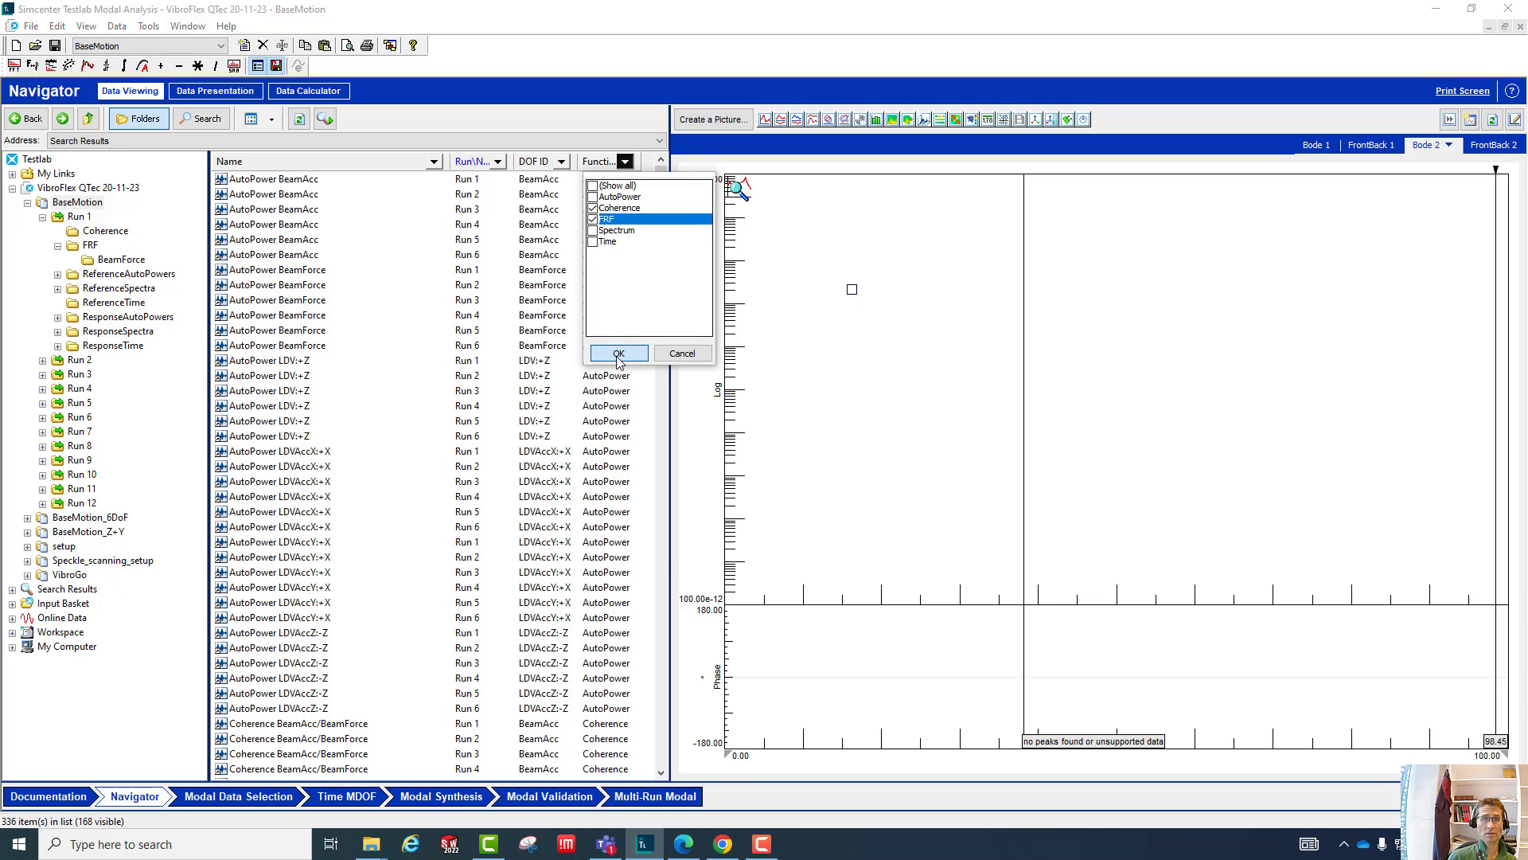
pyautogui.moveTo(661, 283)
pyautogui.mouseDown()
pyautogui.moveTo(659, 522)
pyautogui.moveTo(660, 286)
pyautogui.mouseUp()
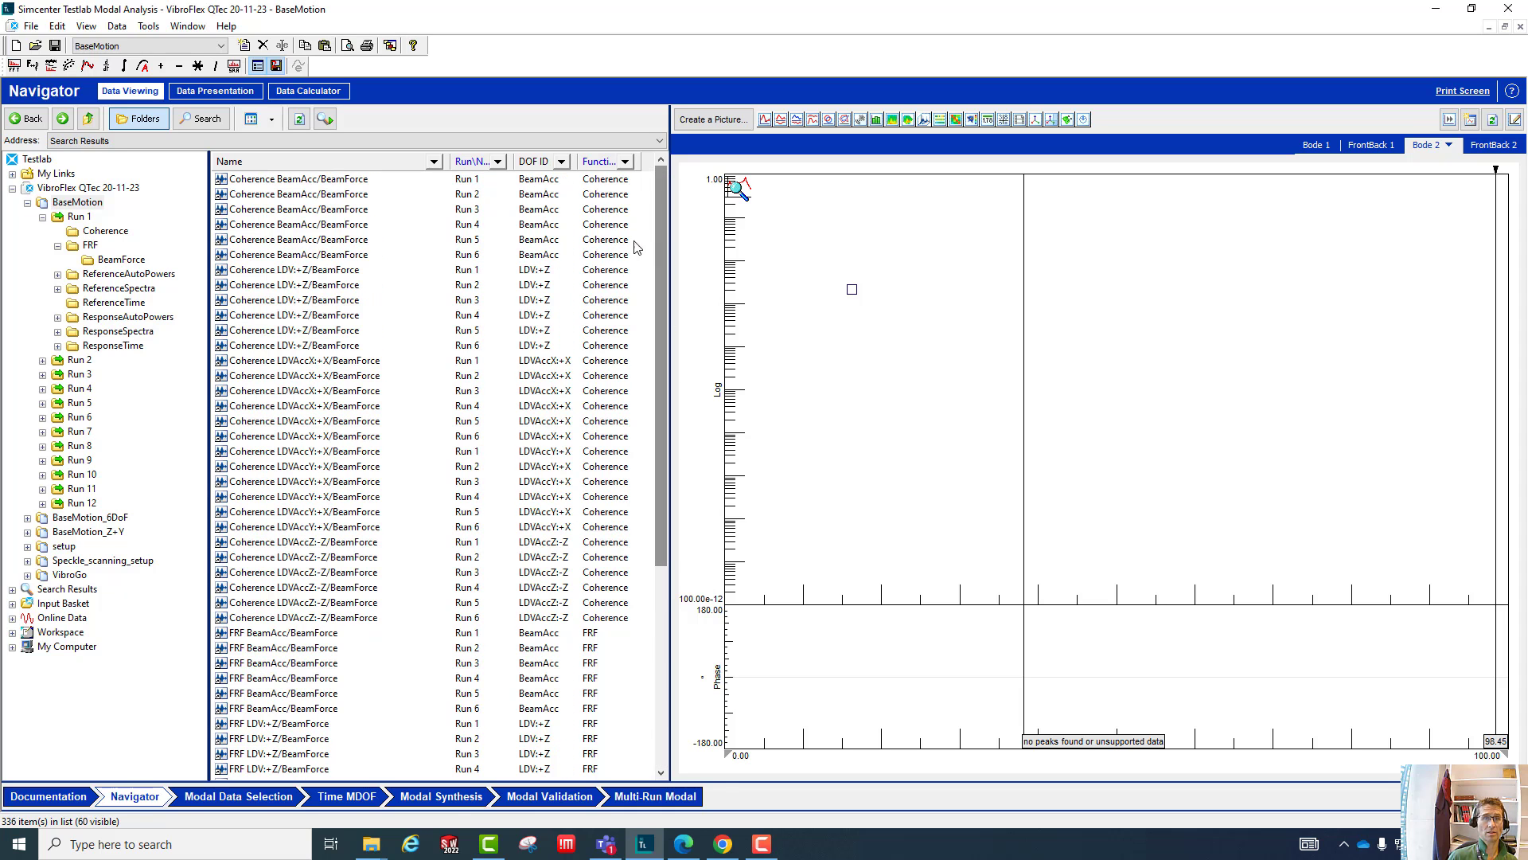
# - Filter the block list by DOF ID to show only LDV:+Z
pyautogui.click(561, 162)
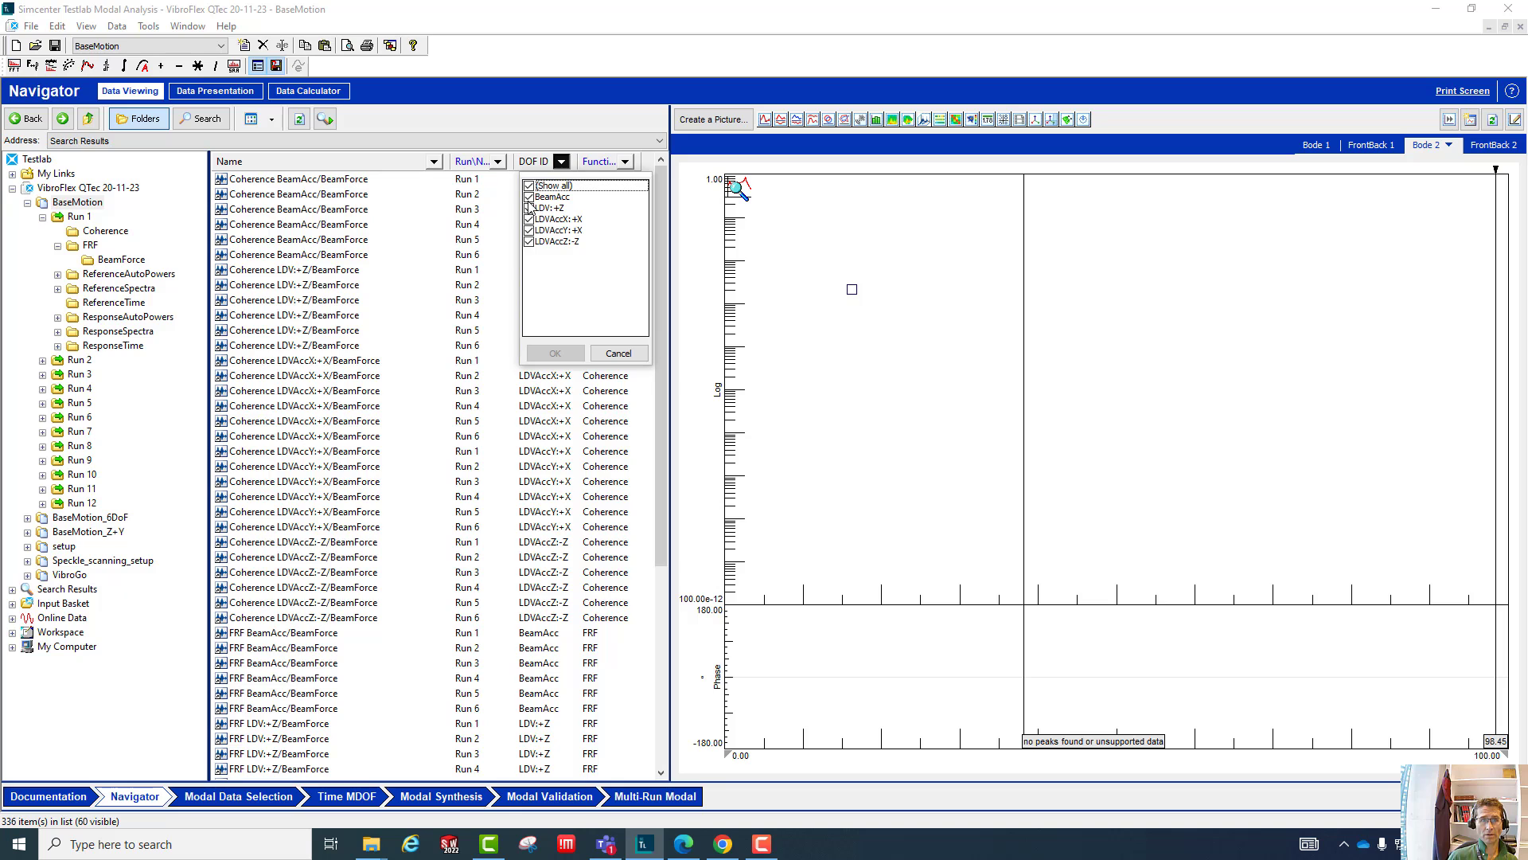
pyautogui.click(530, 187)
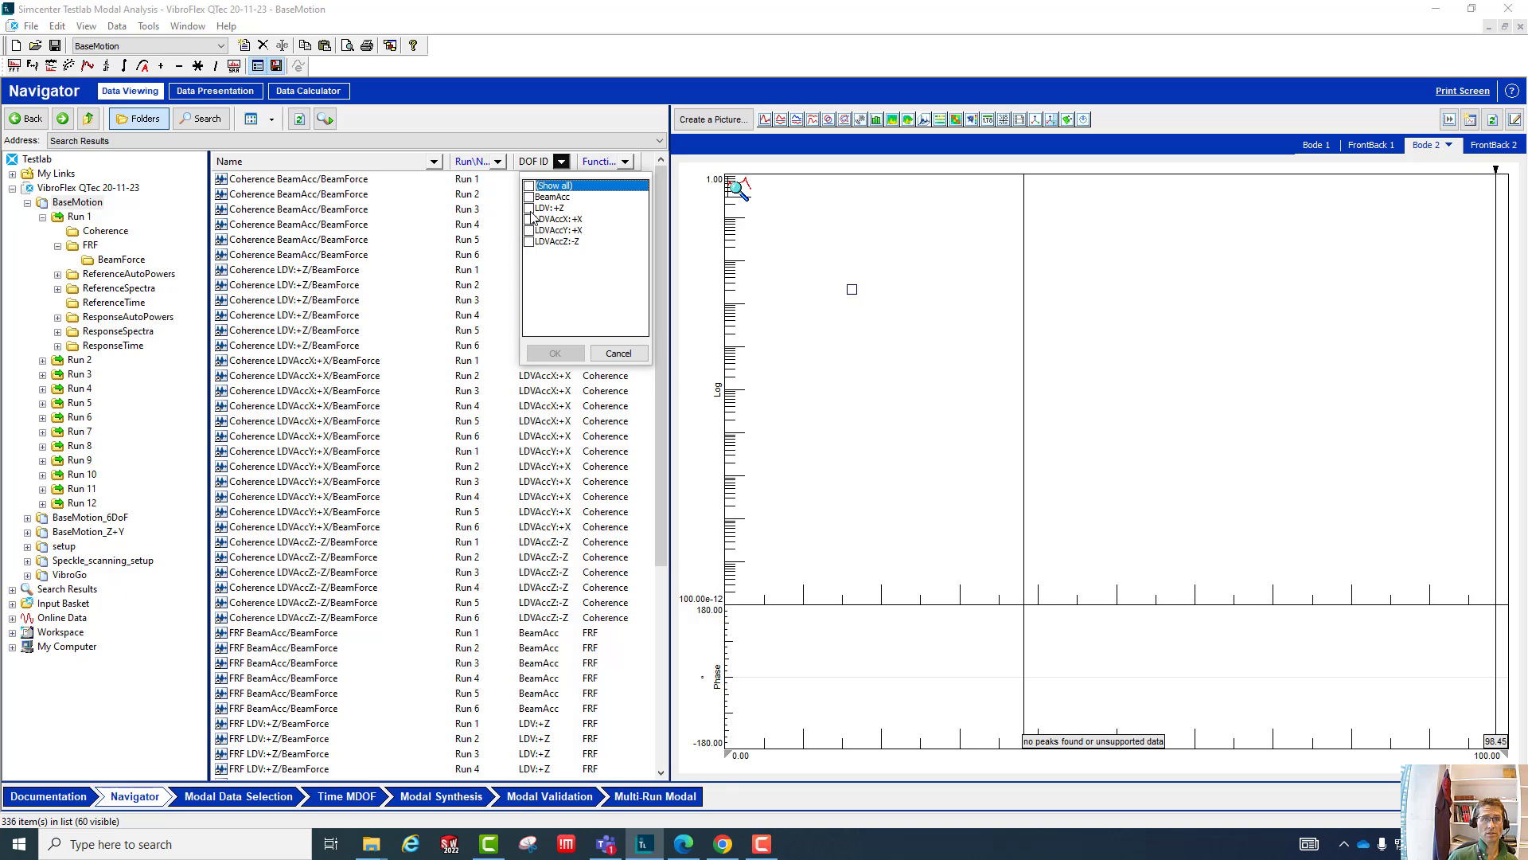
pyautogui.click(529, 209)
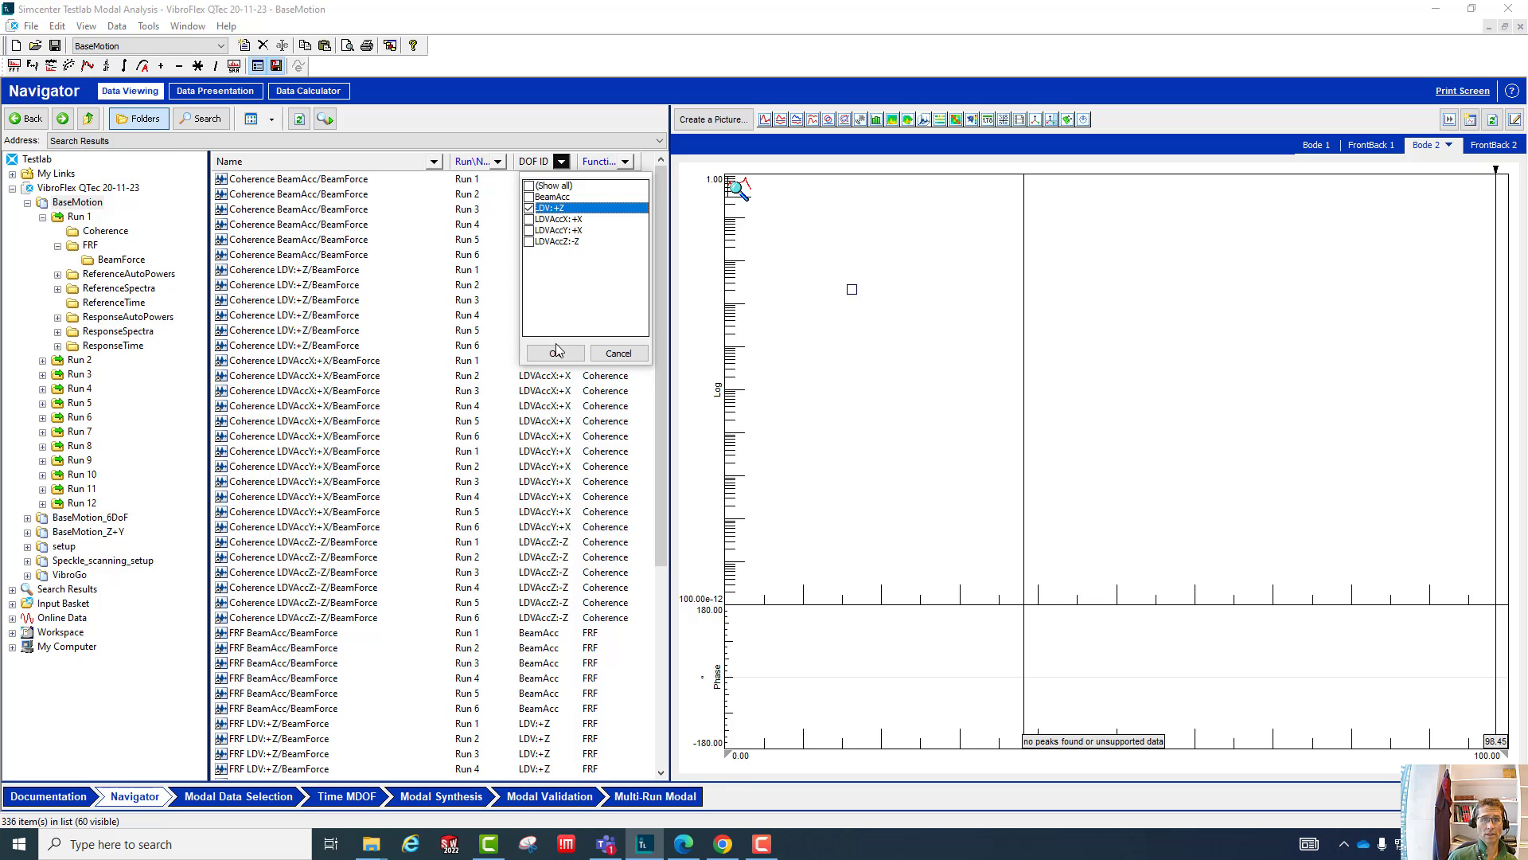
pyautogui.click(556, 352)
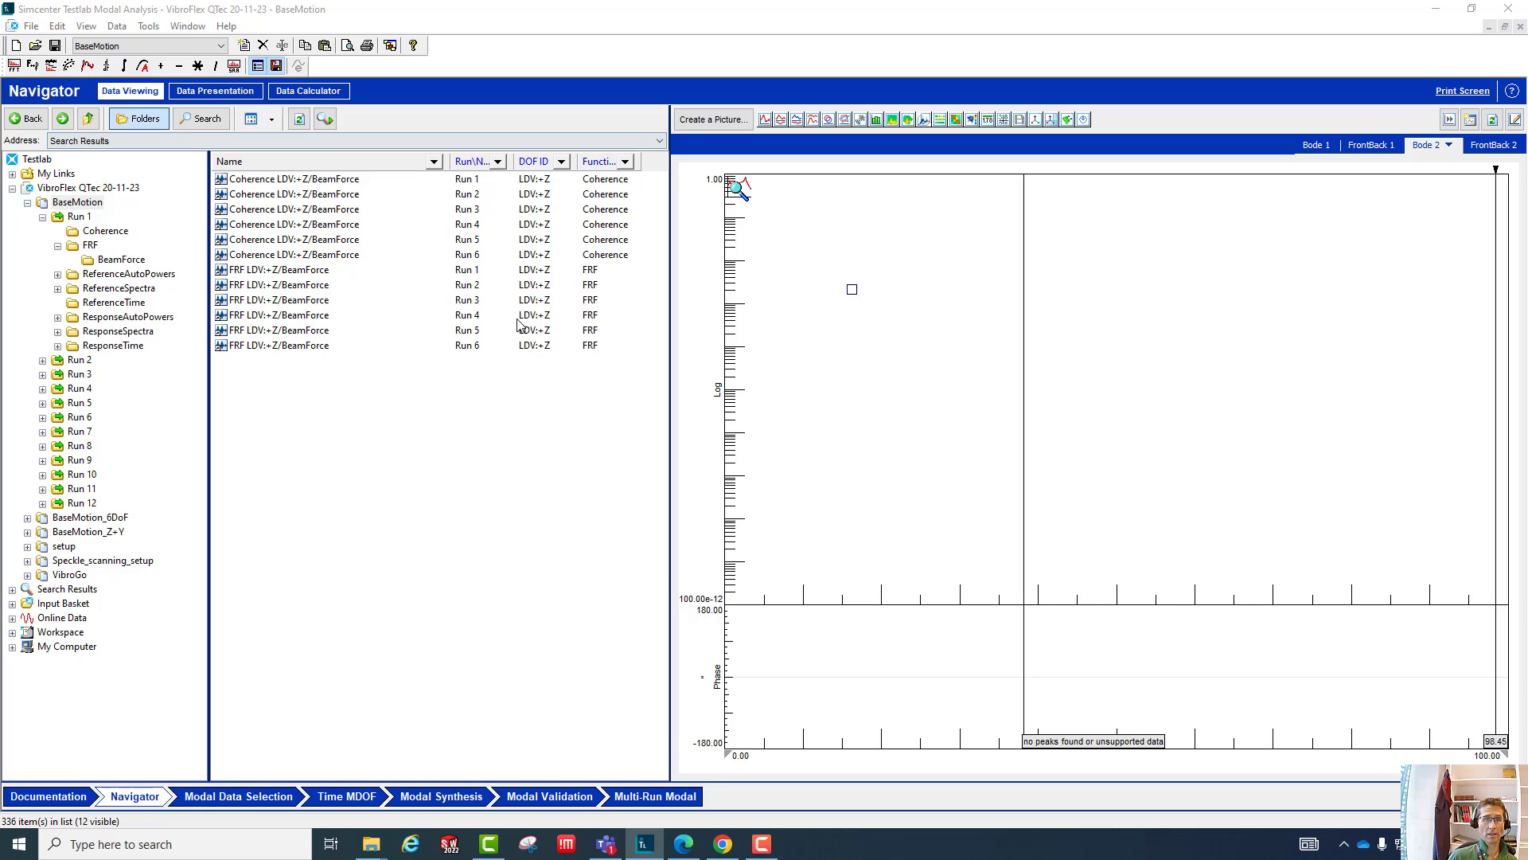
# - Add the Reference DOF ID column to the block list, placed between DOF ID and Function class
pyautogui.rightClick(653, 161)
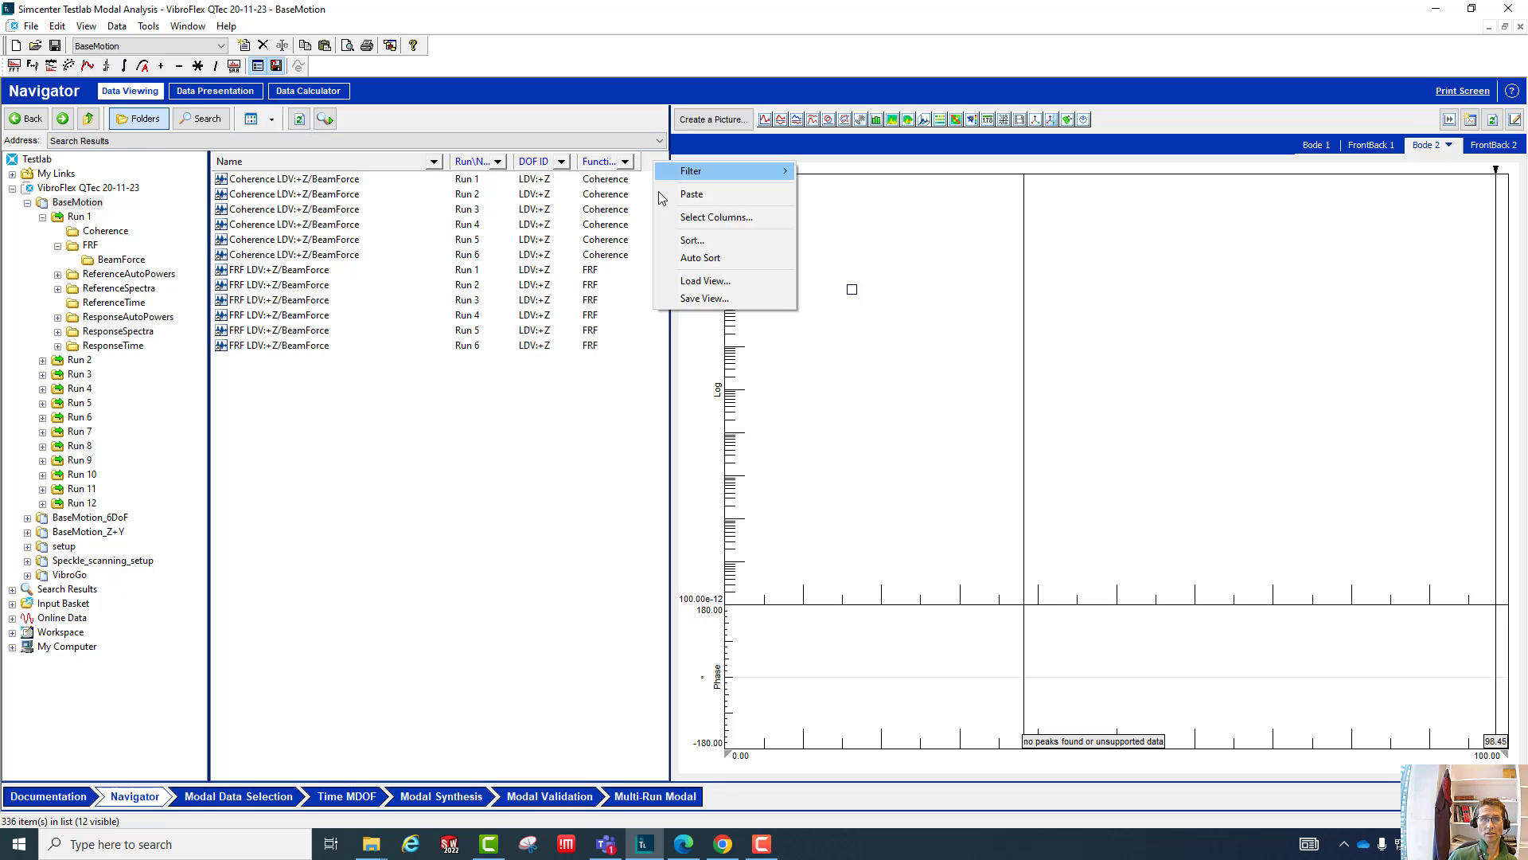
pyautogui.click(689, 219)
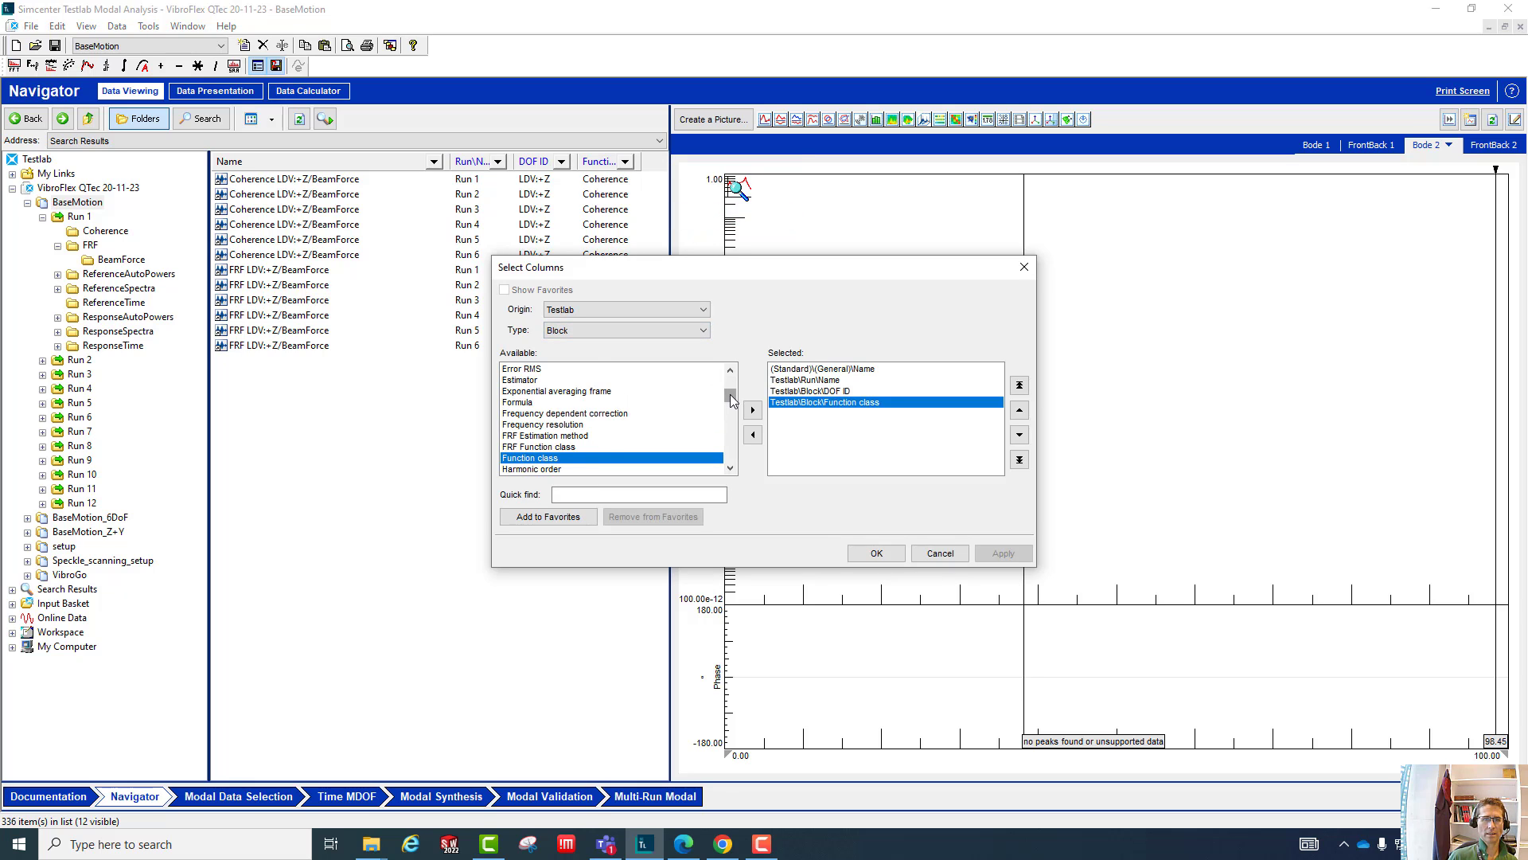
pyautogui.moveTo(730, 398); pyautogui.dragTo(734, 429)
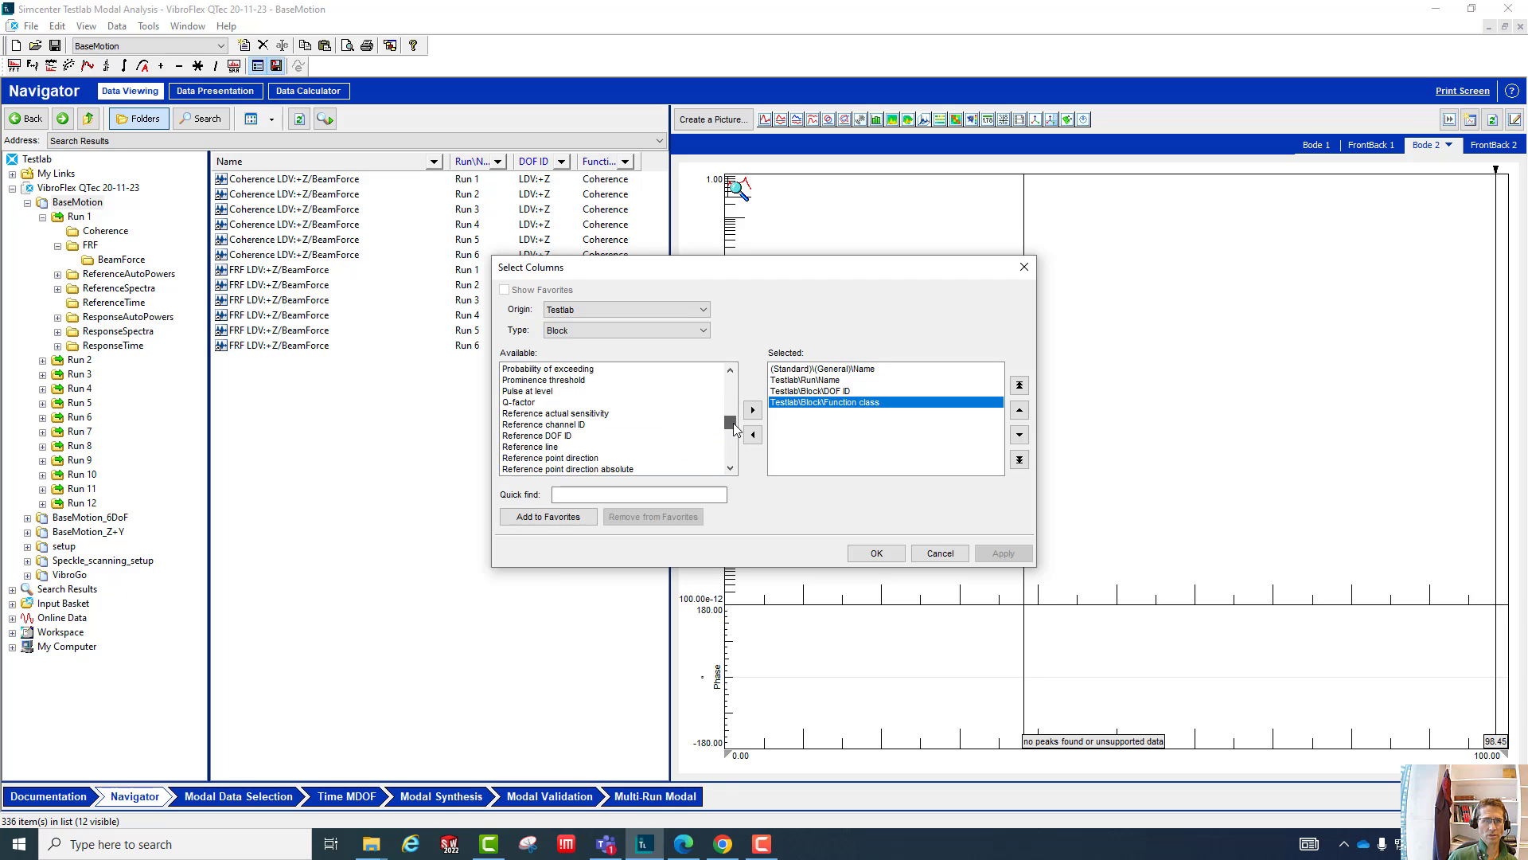
pyautogui.click(593, 436)
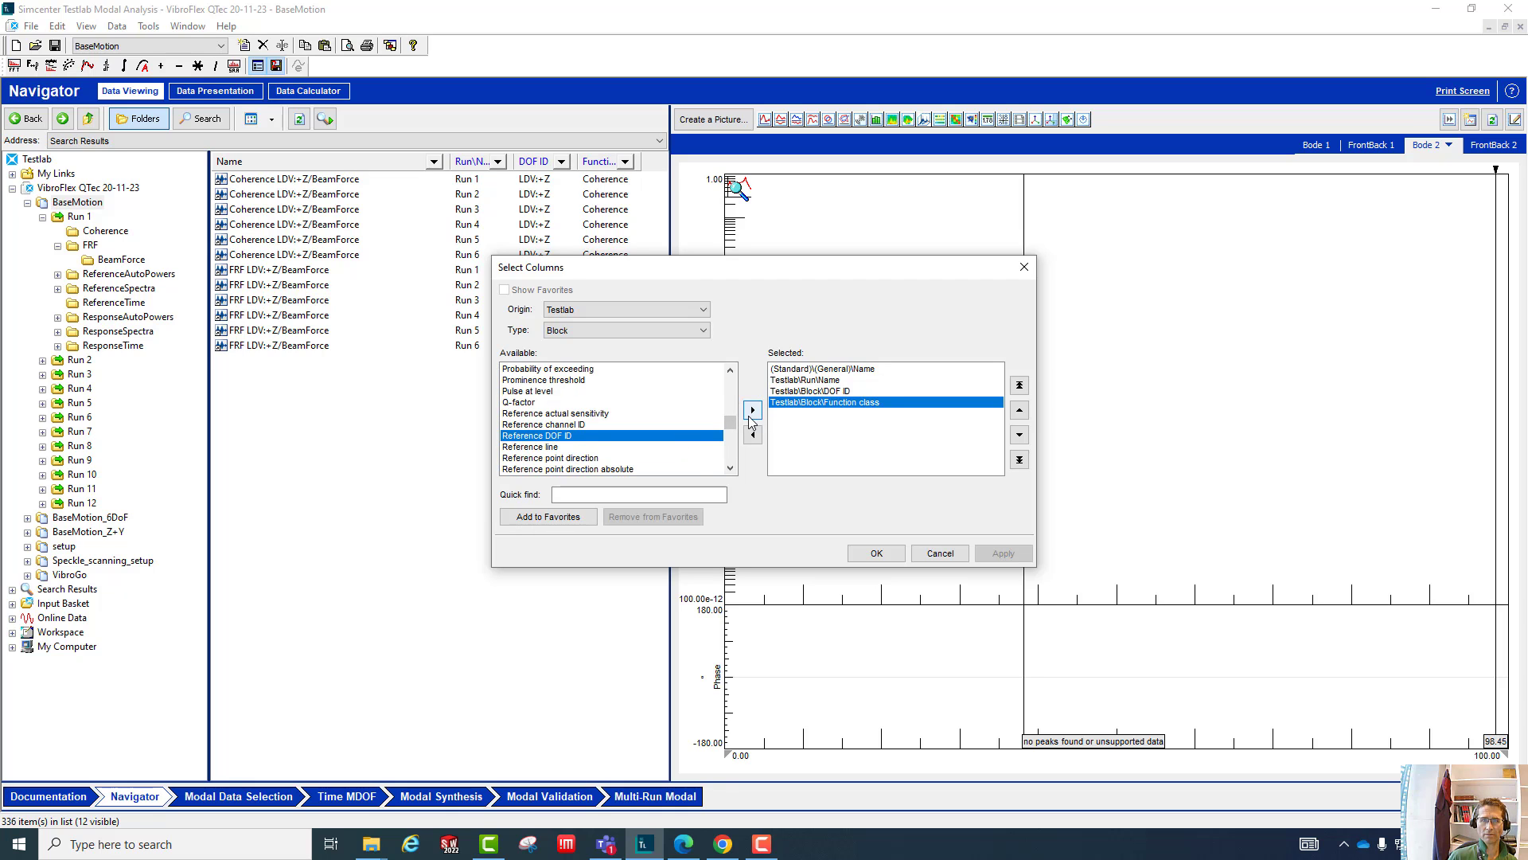
pyautogui.click(751, 413)
pyautogui.click(1021, 412)
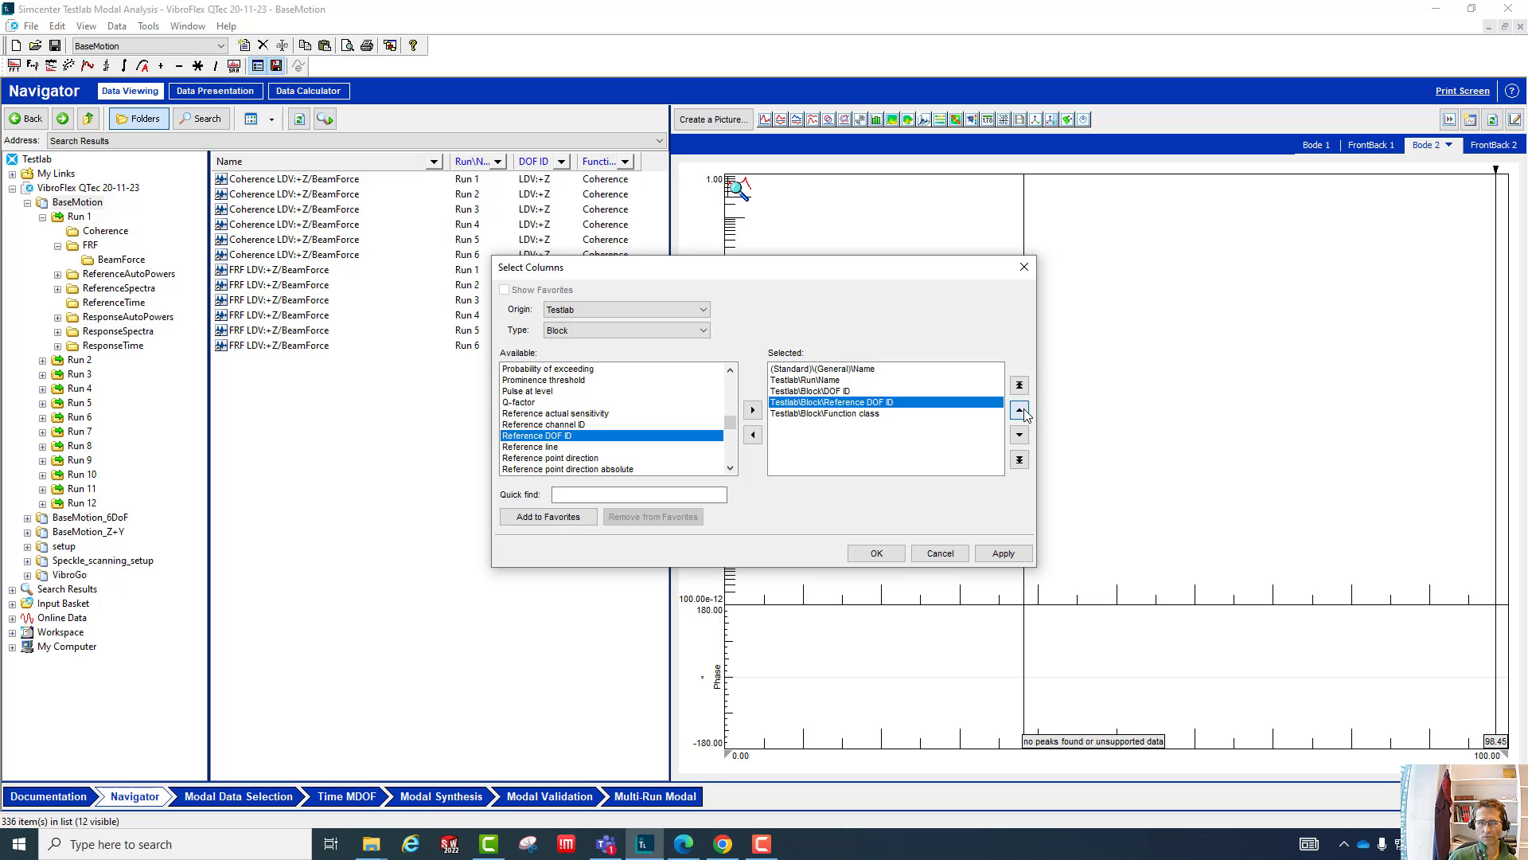
pyautogui.click(846, 392)
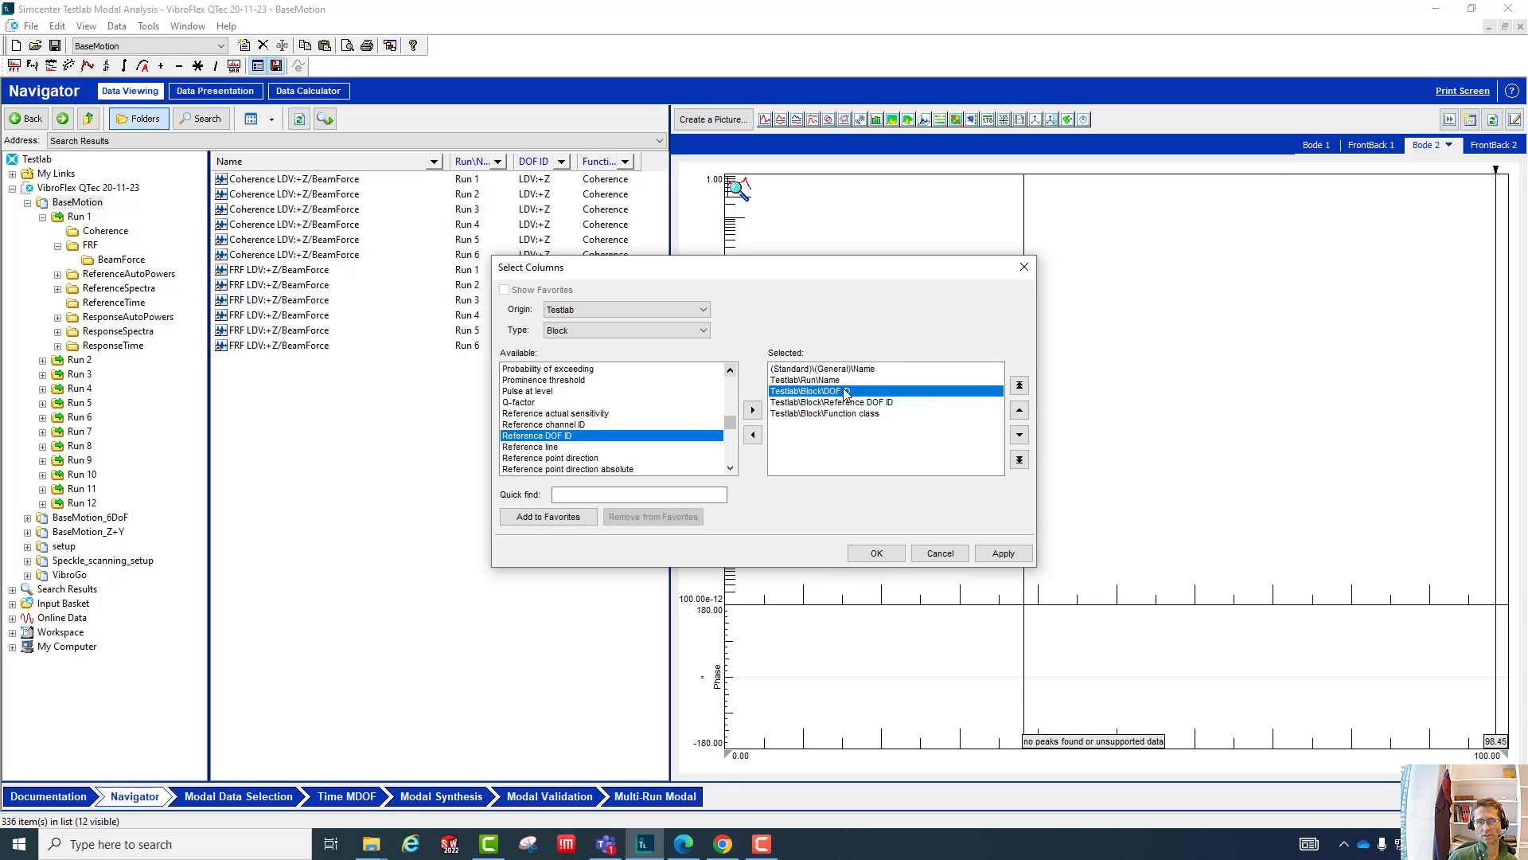
pyautogui.click(847, 402)
pyautogui.click(875, 553)
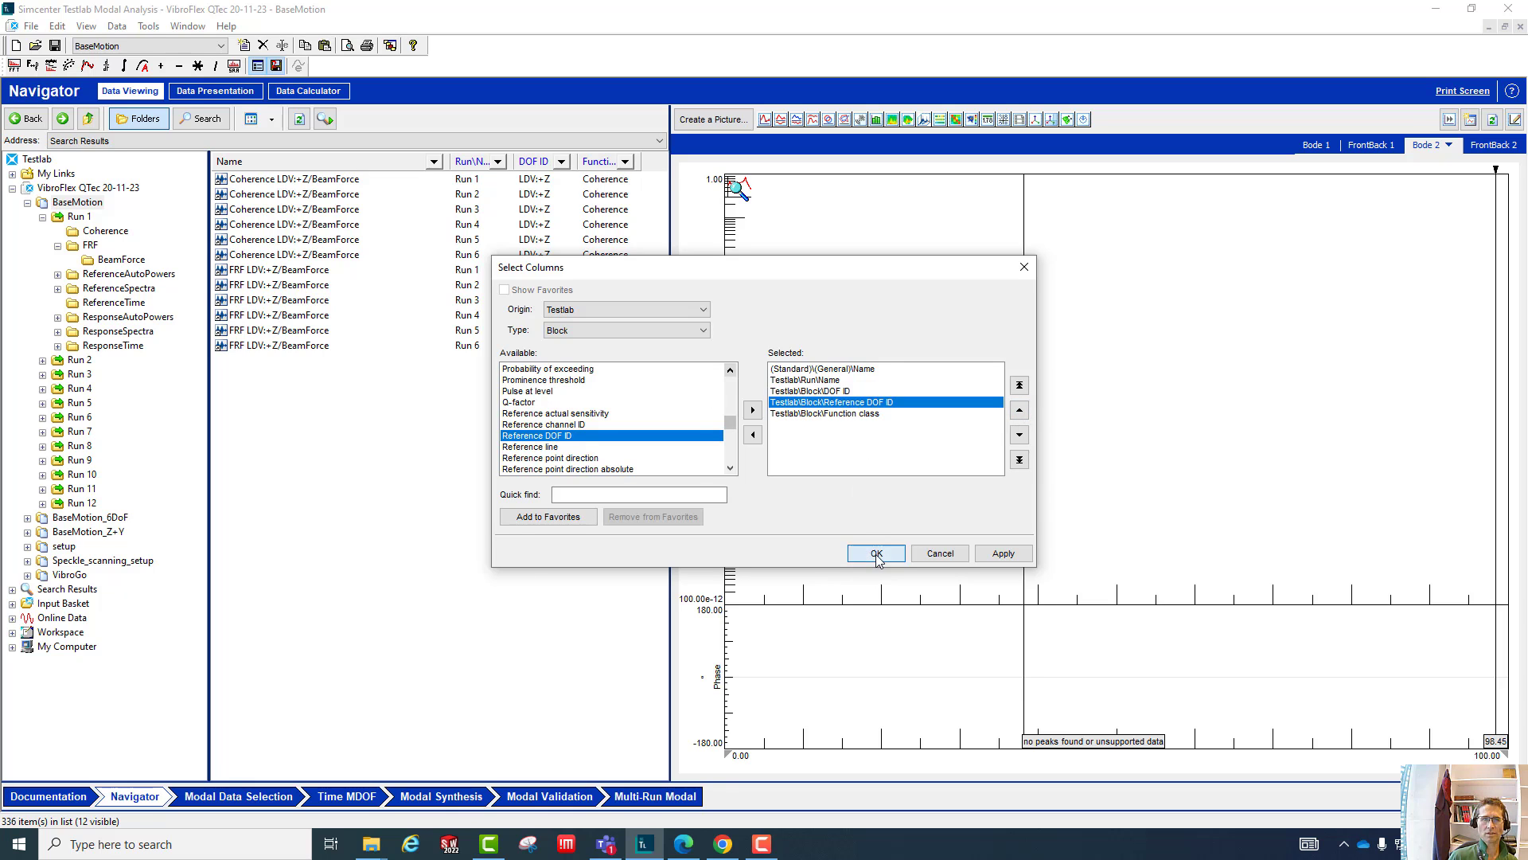
# - Narrow the Name column, the folder tree and the block list to give the plot area more width
pyautogui.moveTo(450, 162); pyautogui.dragTo(398, 162)
pyautogui.moveTo(209, 237); pyautogui.dragTo(191, 237)
pyautogui.moveTo(379, 163); pyautogui.dragTo(360, 162)
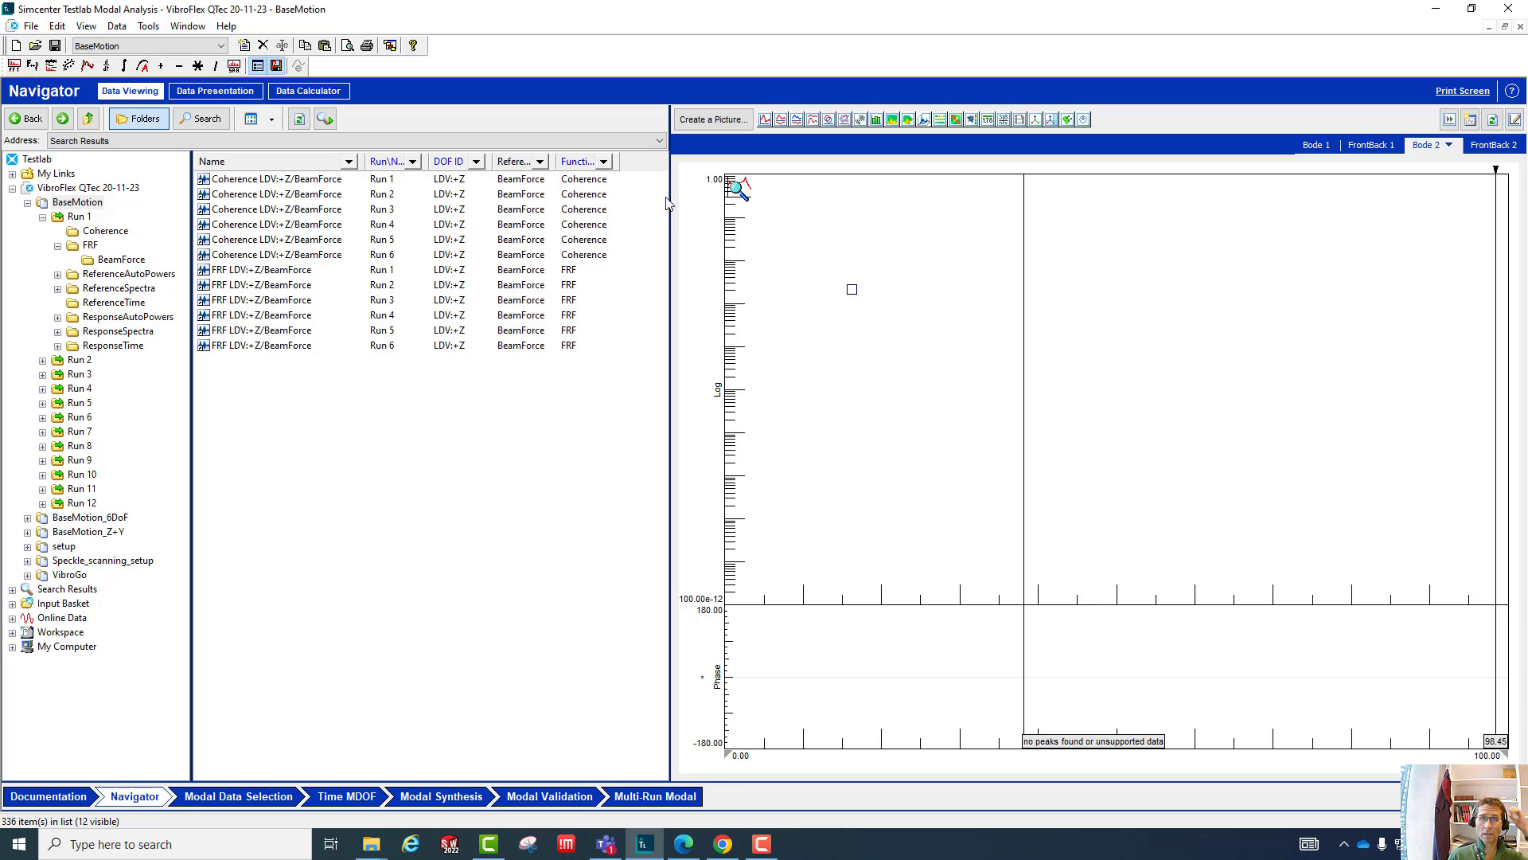
pyautogui.moveTo(670, 201); pyautogui.dragTo(623, 299)
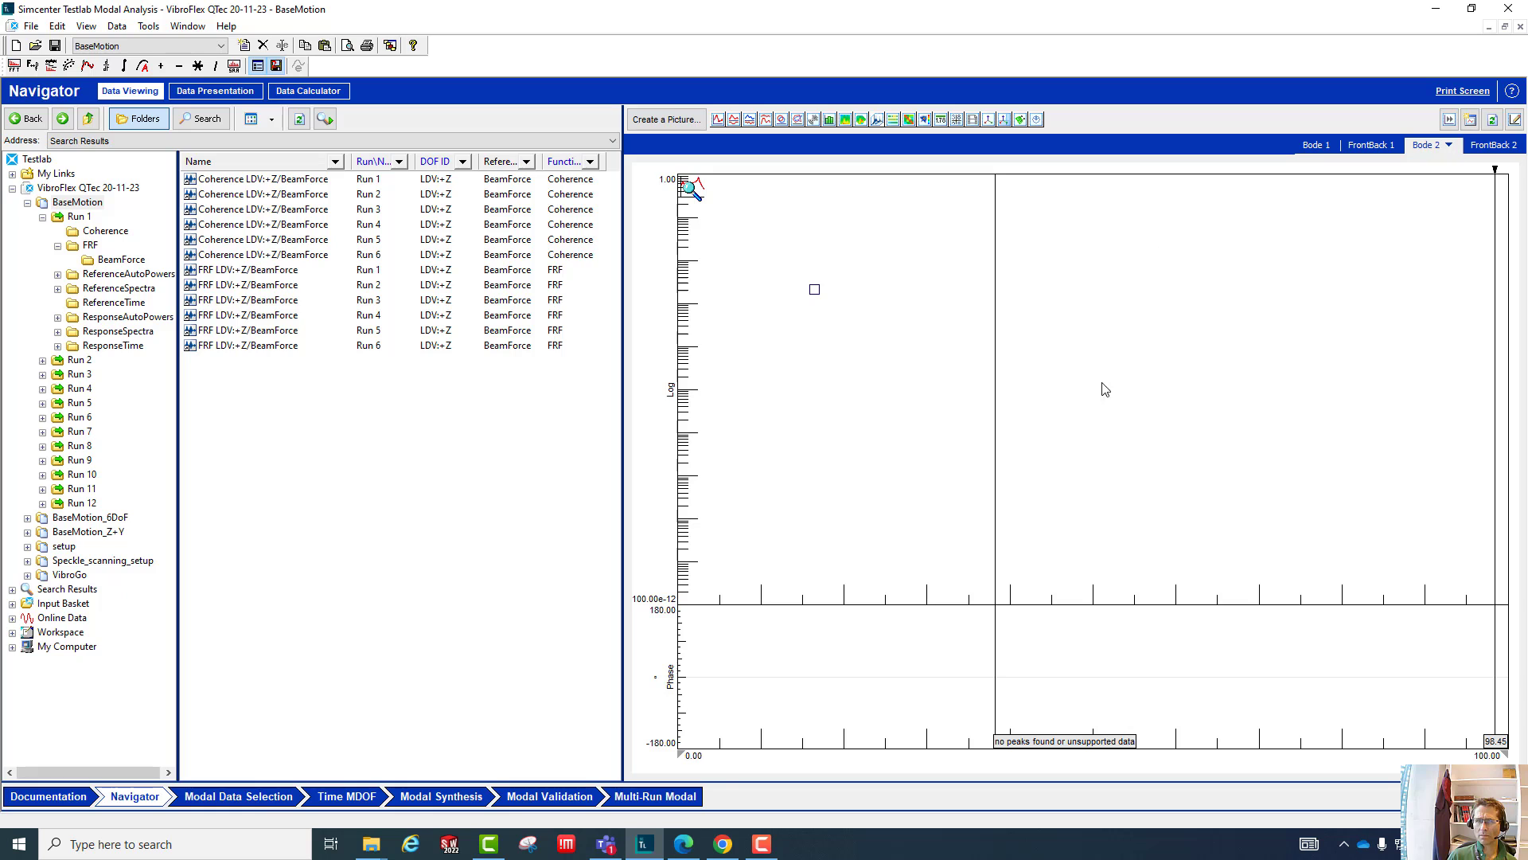
# - Plot the LDV:+Z/BeamForce Coherence blocks of Run 1 through Run 6 in the FrontBack 2 display
pyautogui.click(1483, 146)
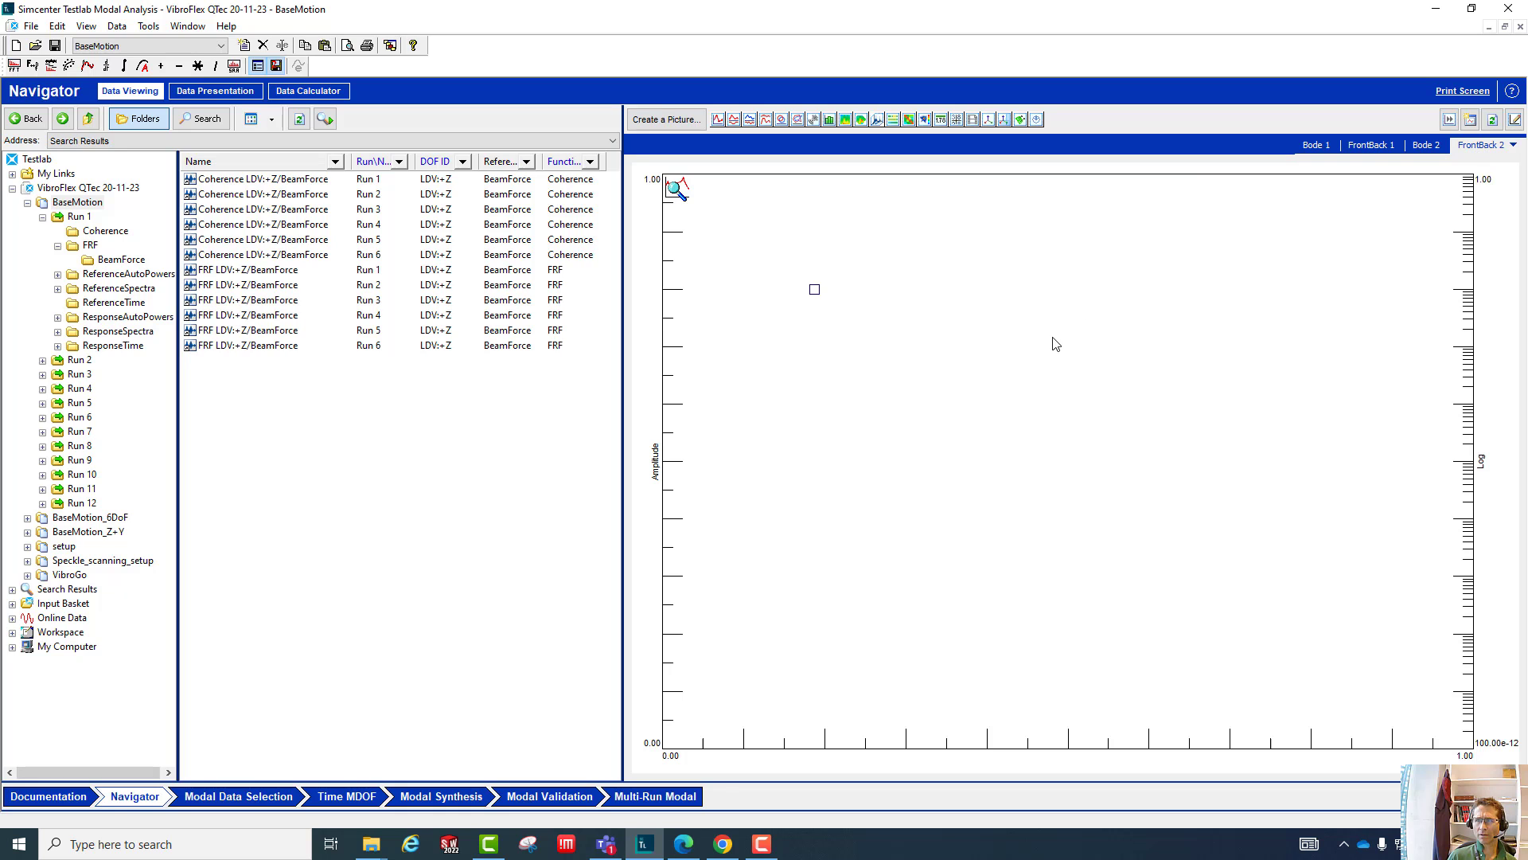
pyautogui.click(250, 180)
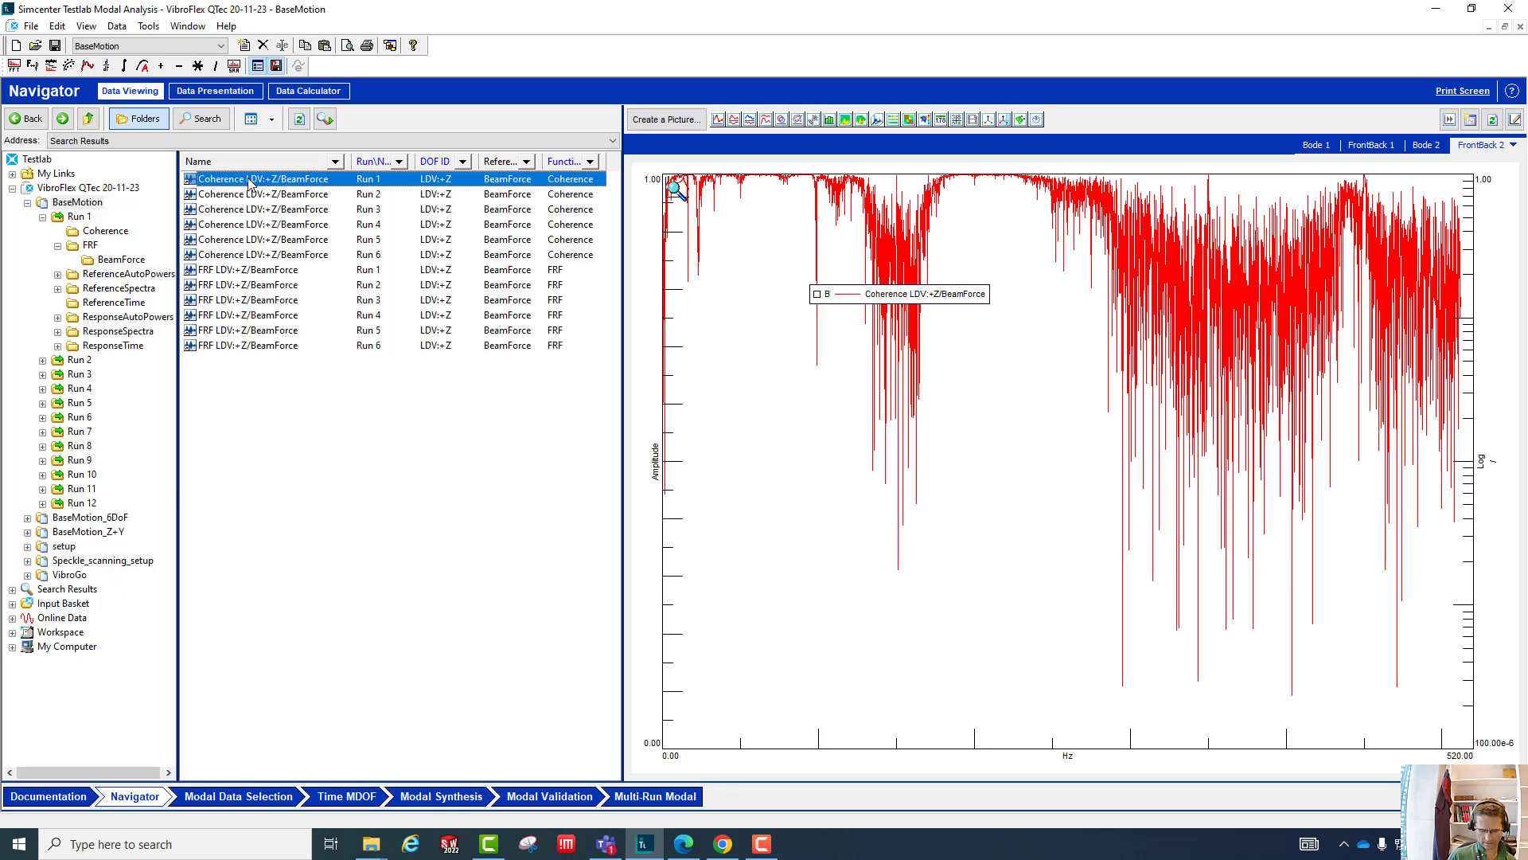
pyautogui.keyDown('shift'); pyautogui.click(241, 256); pyautogui.keyUp('shift')
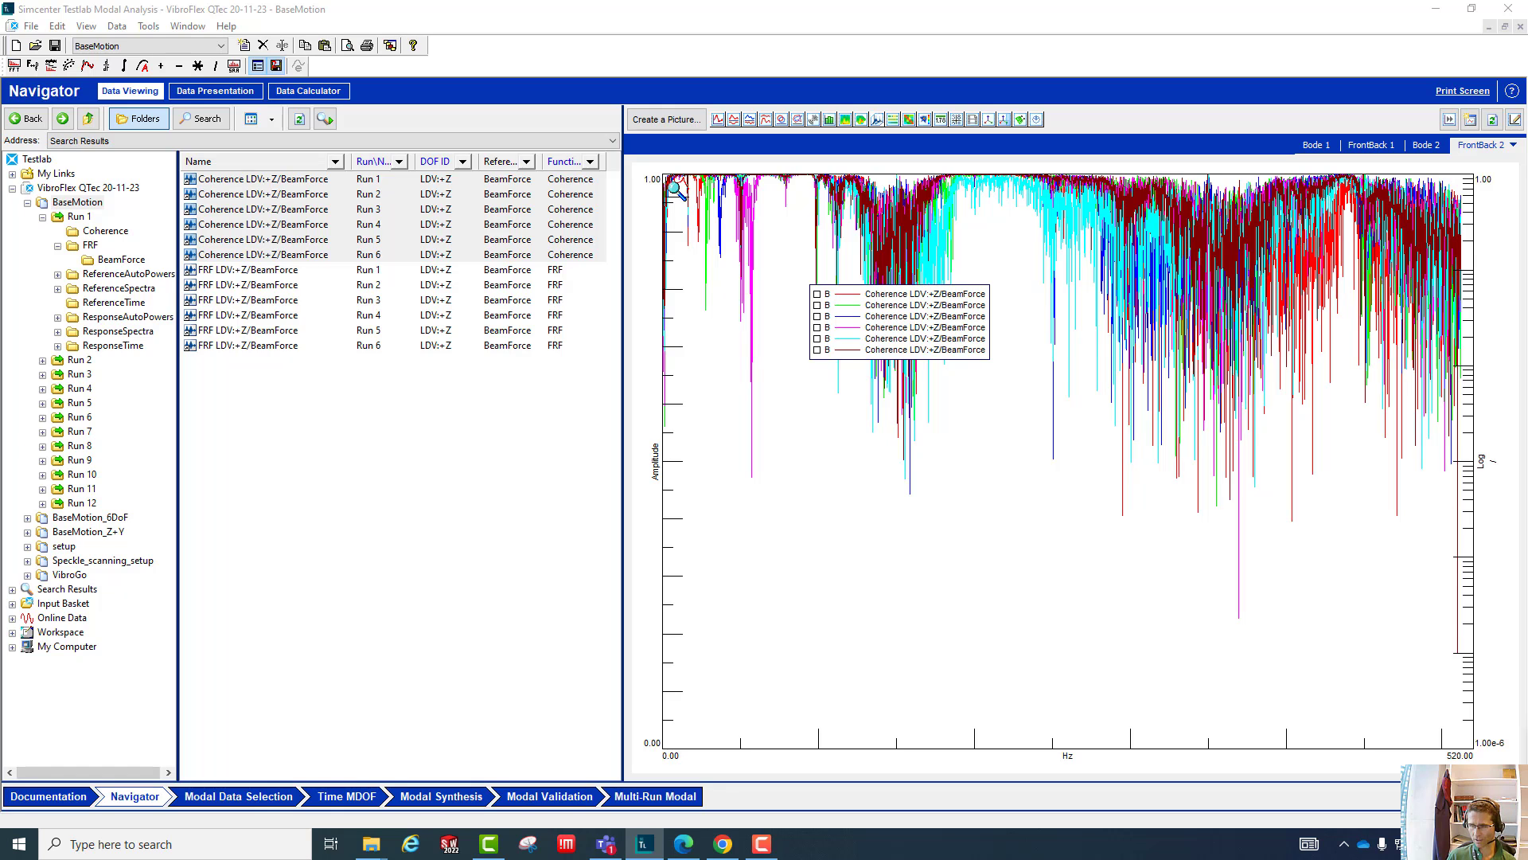
# - Set fixed X-axis limits of 0 to 100 Hz on the coherence plot
pyautogui.moveTo(1526, 736); pyautogui.dragTo(1192, 702)
pyautogui.click(1180, 770)
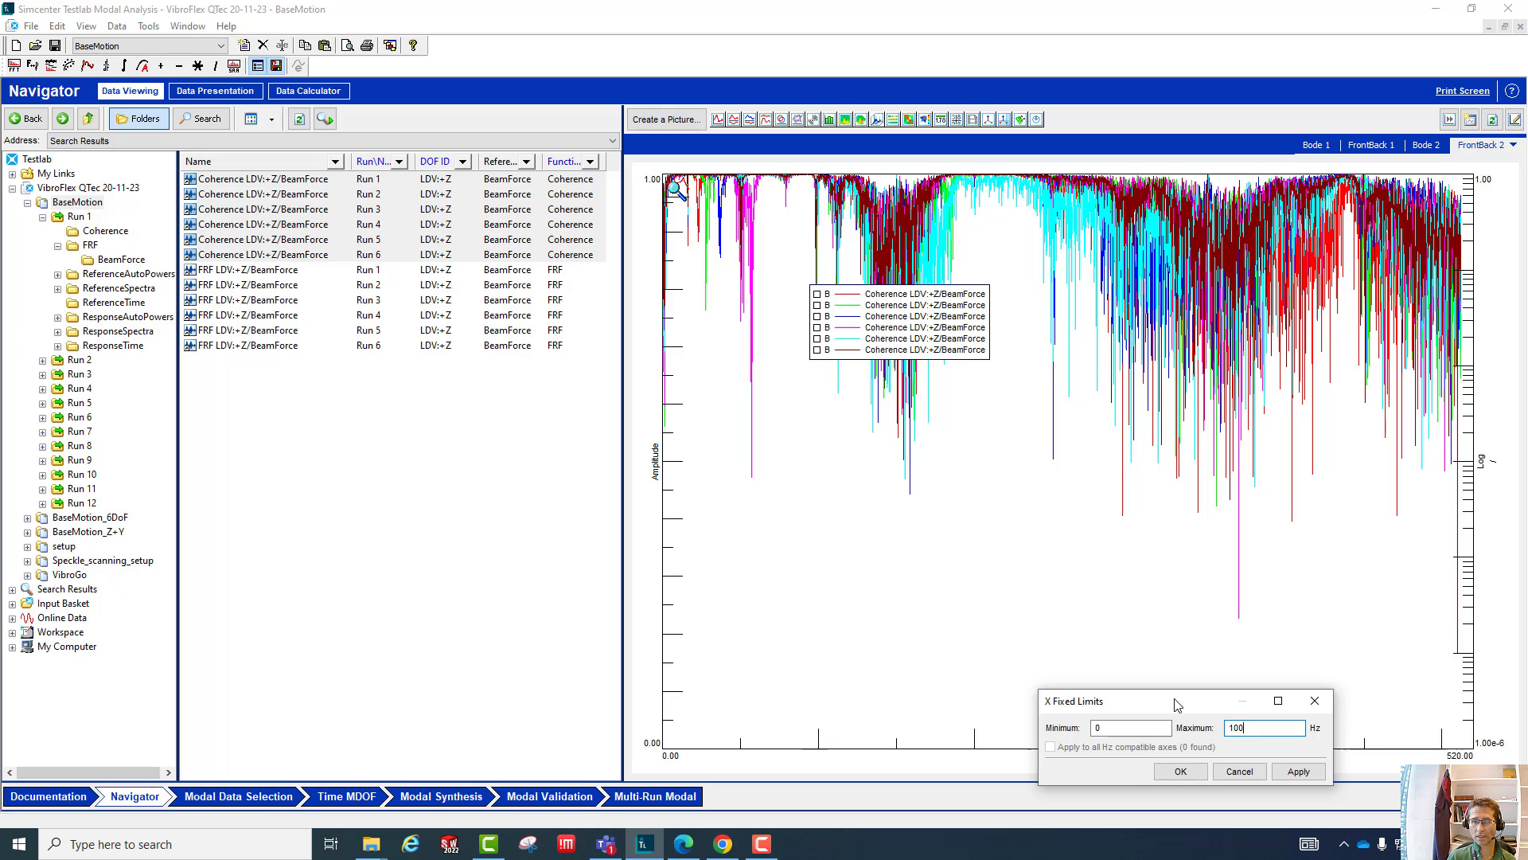
pyautogui.moveTo(1177, 705); pyautogui.dragTo(1088, 538)
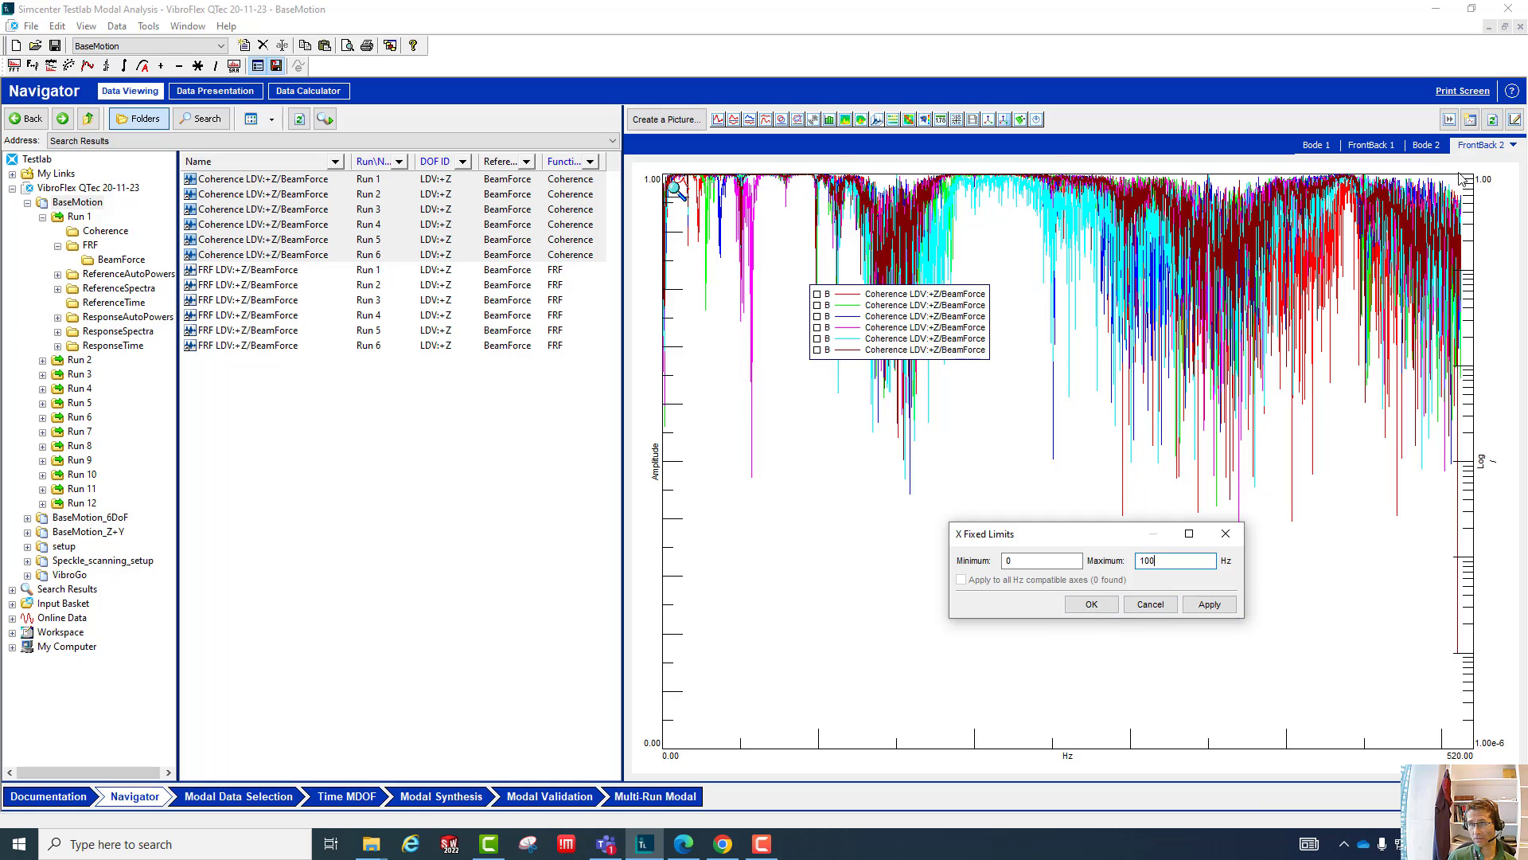
pyautogui.click(1093, 605)
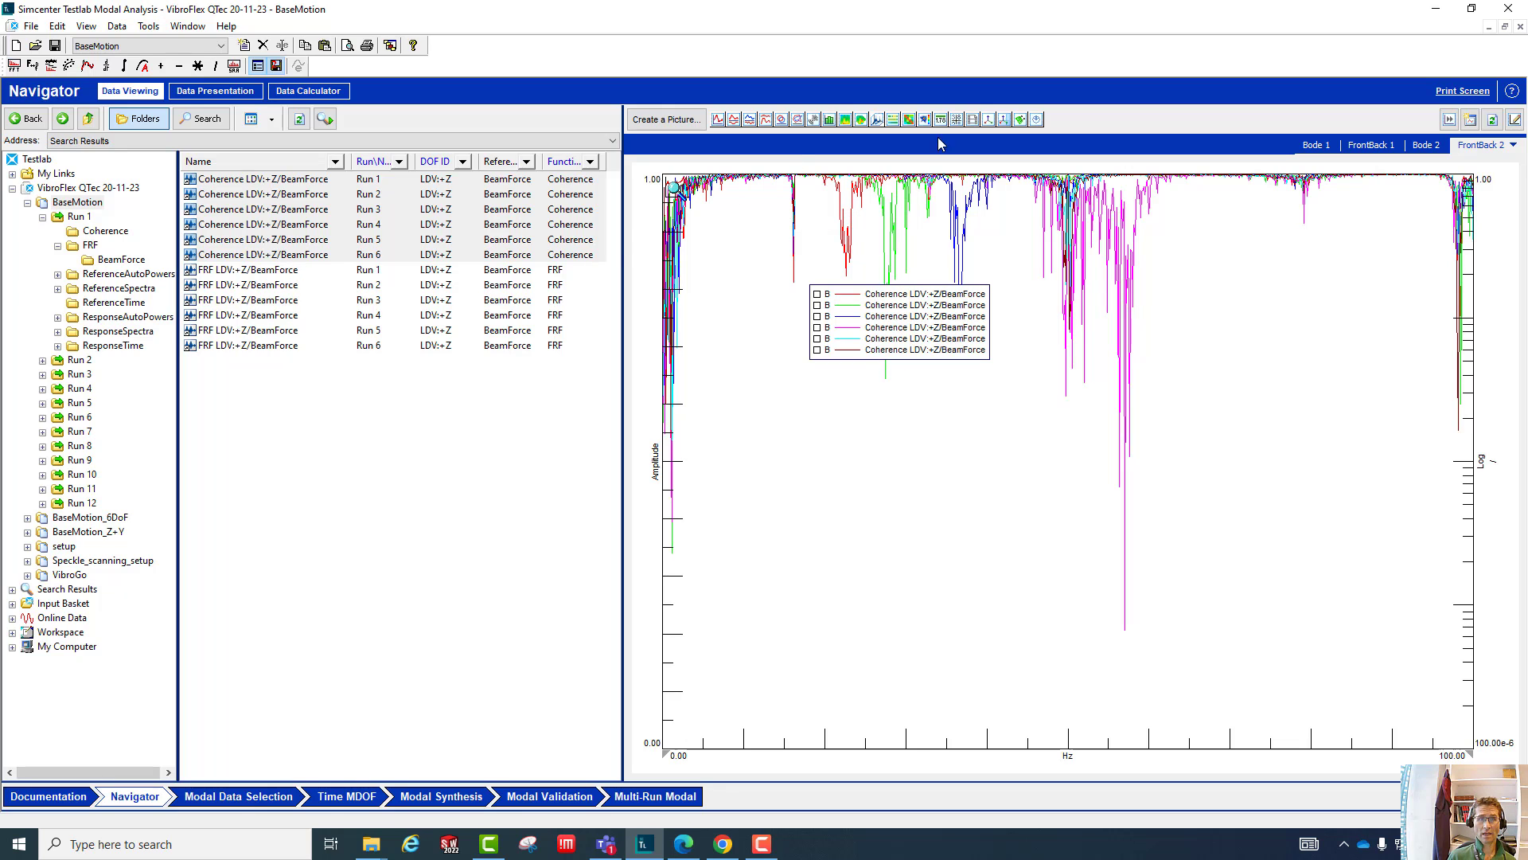
# - Plot the FRF blocks of Run 1 through Run 6 in the Bode 2 display and move the legend clear of the peak
pyautogui.click(1426, 145)
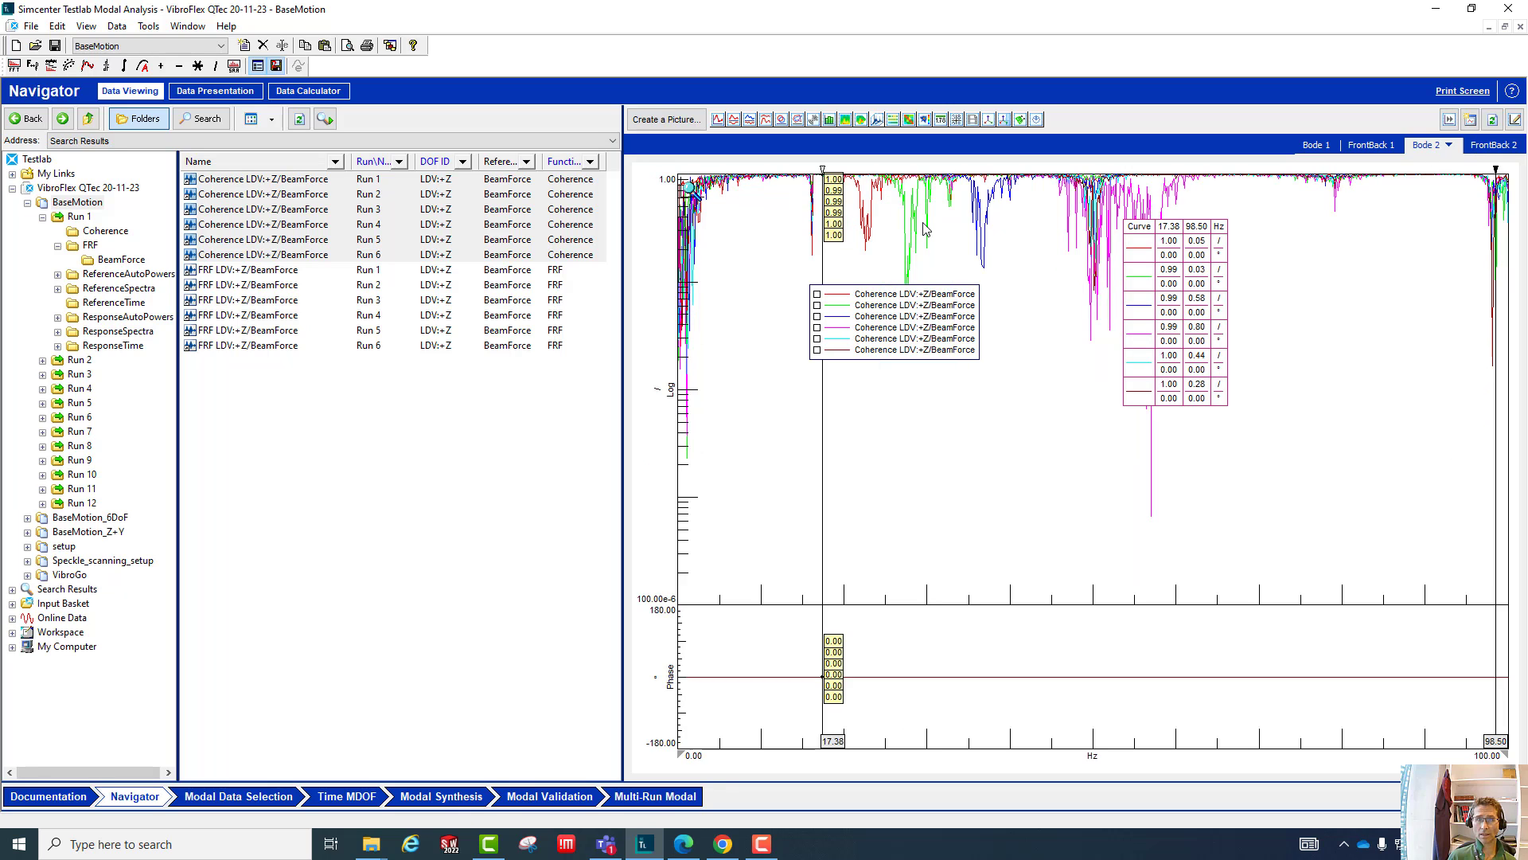
pyautogui.click(283, 271)
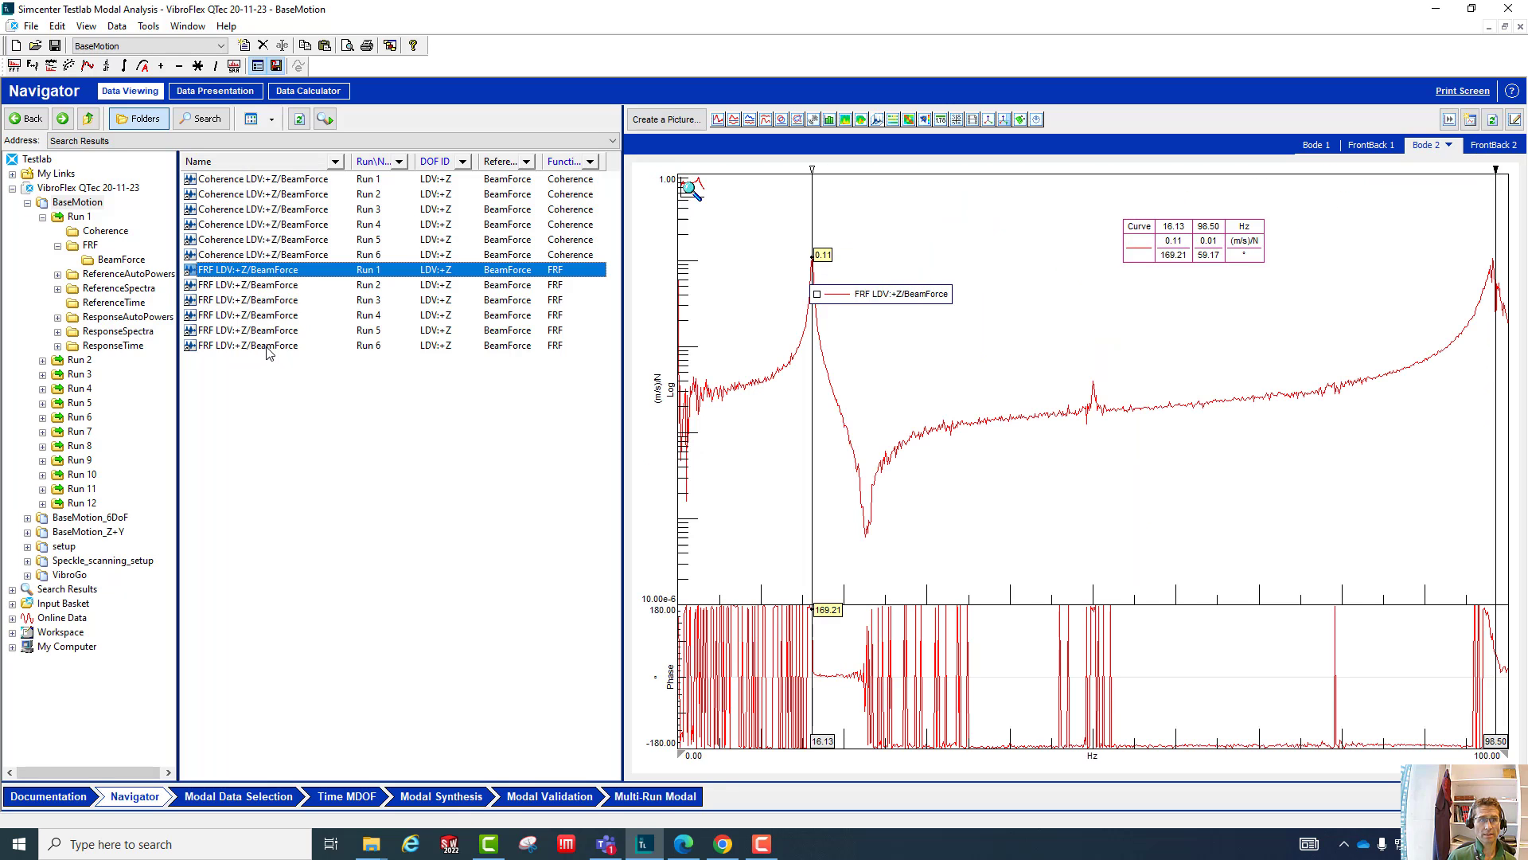
pyautogui.keyDown('shift'); pyautogui.click(267, 347); pyautogui.keyUp('shift')
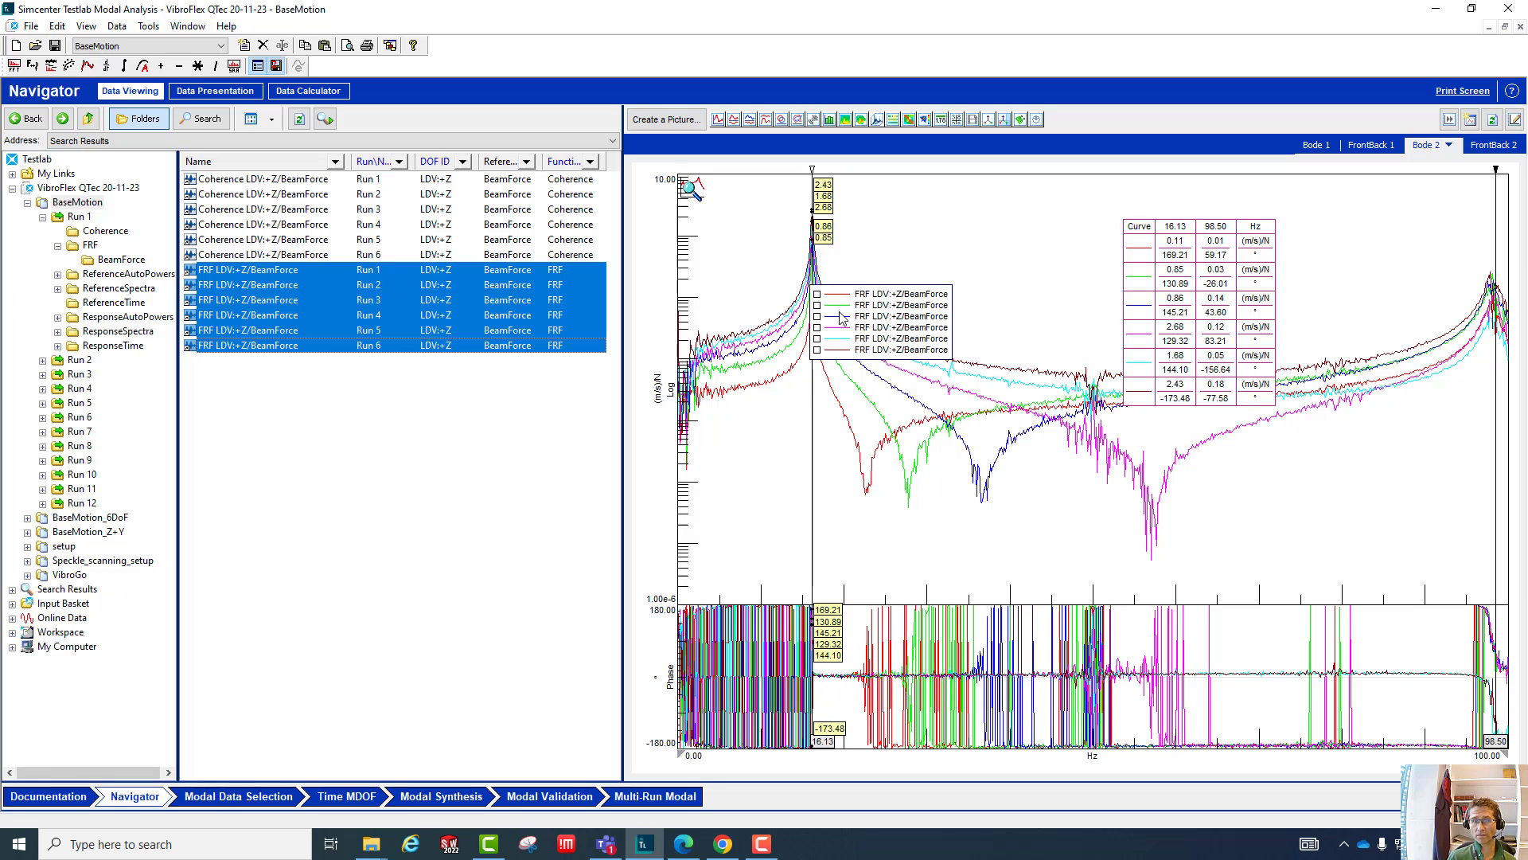
pyautogui.moveTo(842, 318); pyautogui.dragTo(995, 243)
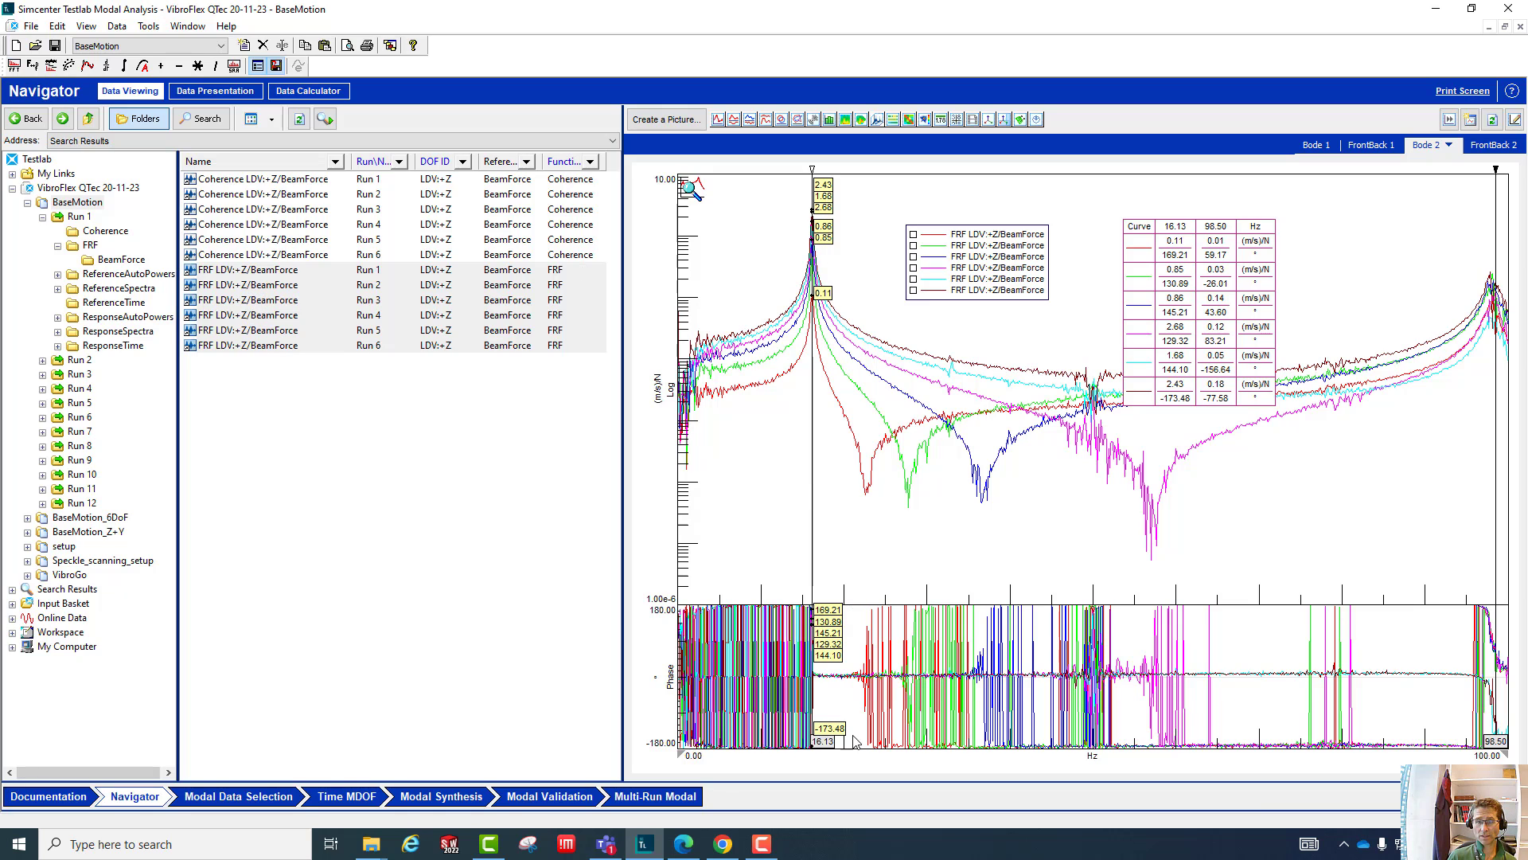
# - Compare the coherence curves in FrontBack 2 with the FRF curves in Bode 2 by alternating between the two displays
pyautogui.click(1488, 145)
pyautogui.click(1426, 146)
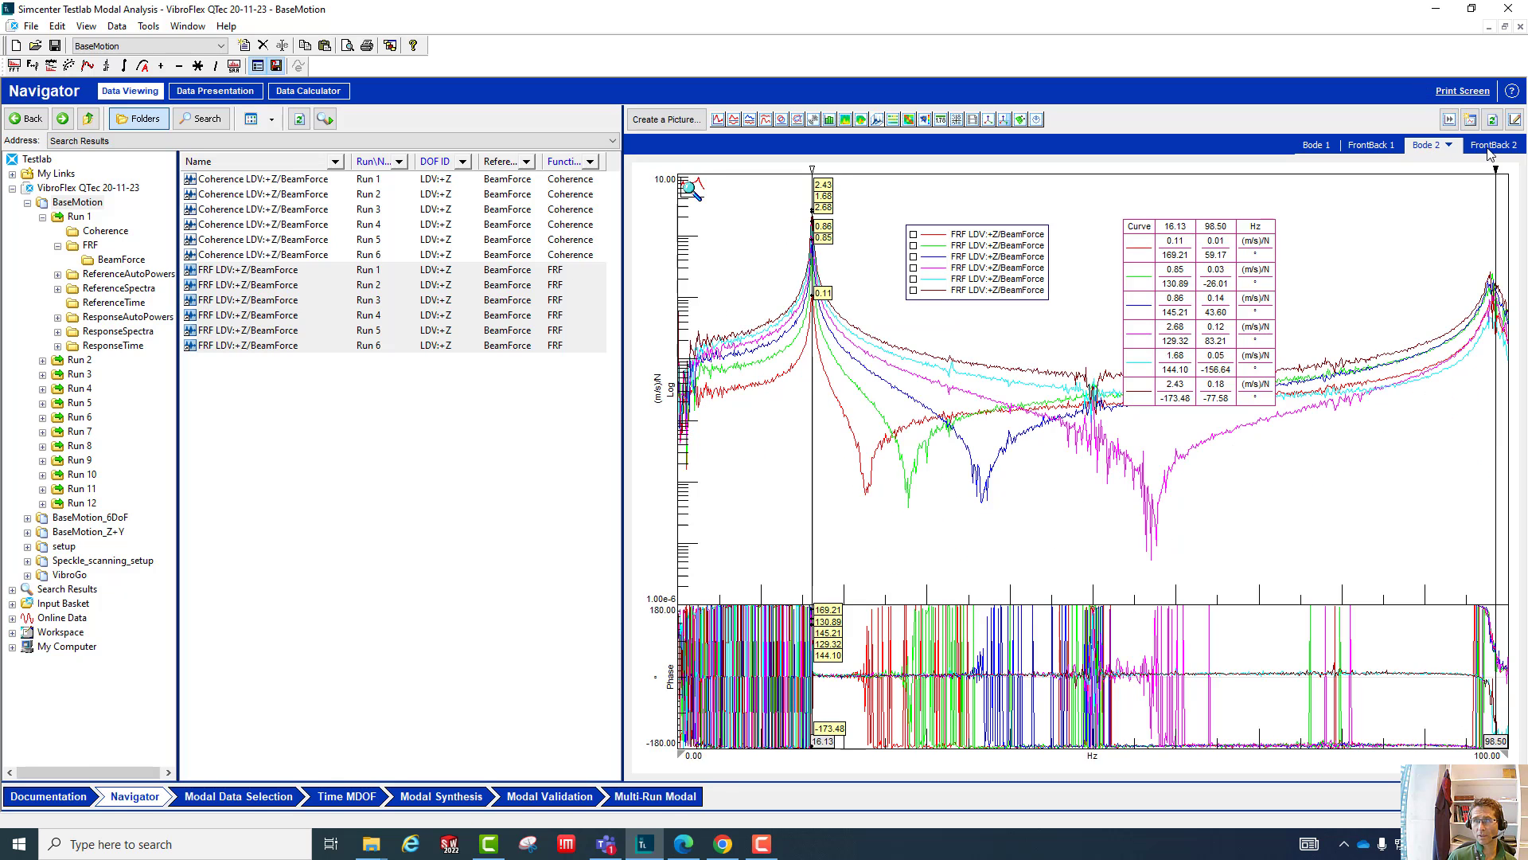
pyautogui.click(1487, 147)
pyautogui.click(1425, 147)
pyautogui.click(1489, 146)
pyautogui.click(1428, 146)
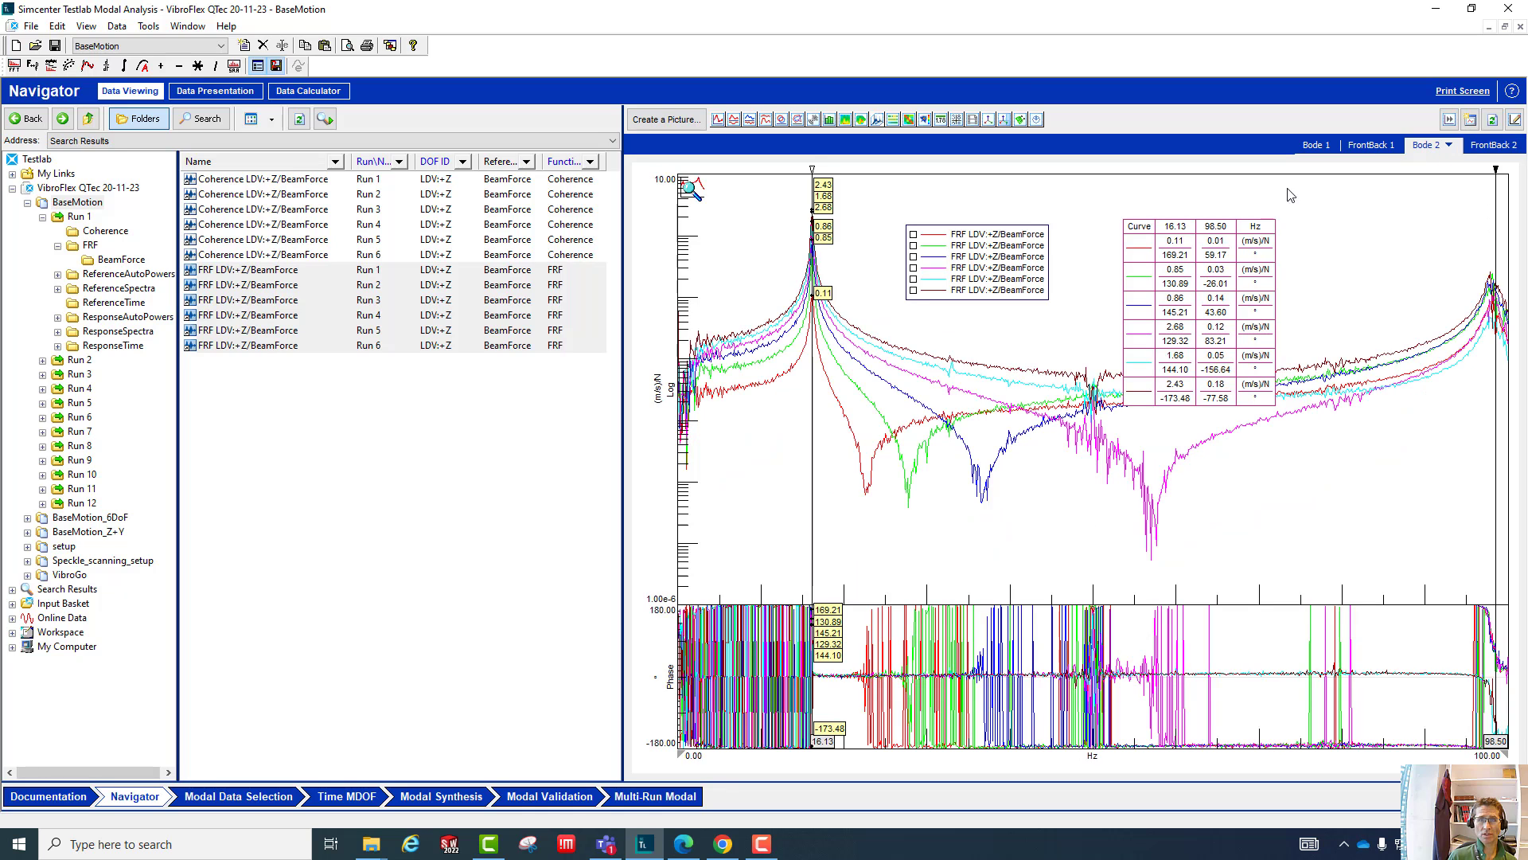
# - Remove all cursors and all curves from the Bode 2 display
pyautogui.click(259, 271)
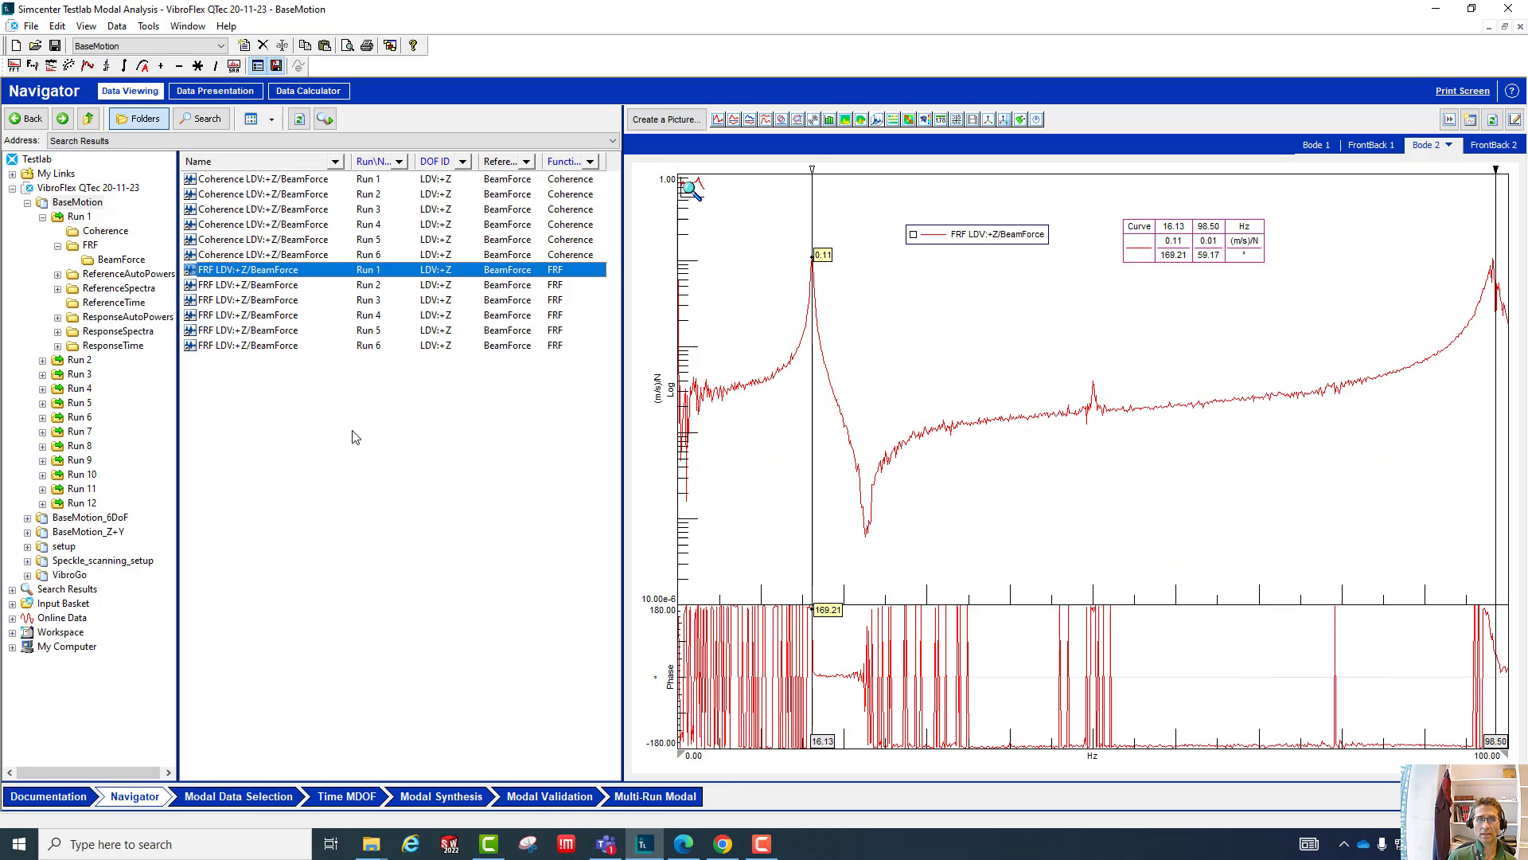
pyautogui.rightClick(1149, 351)
pyautogui.click(1202, 509)
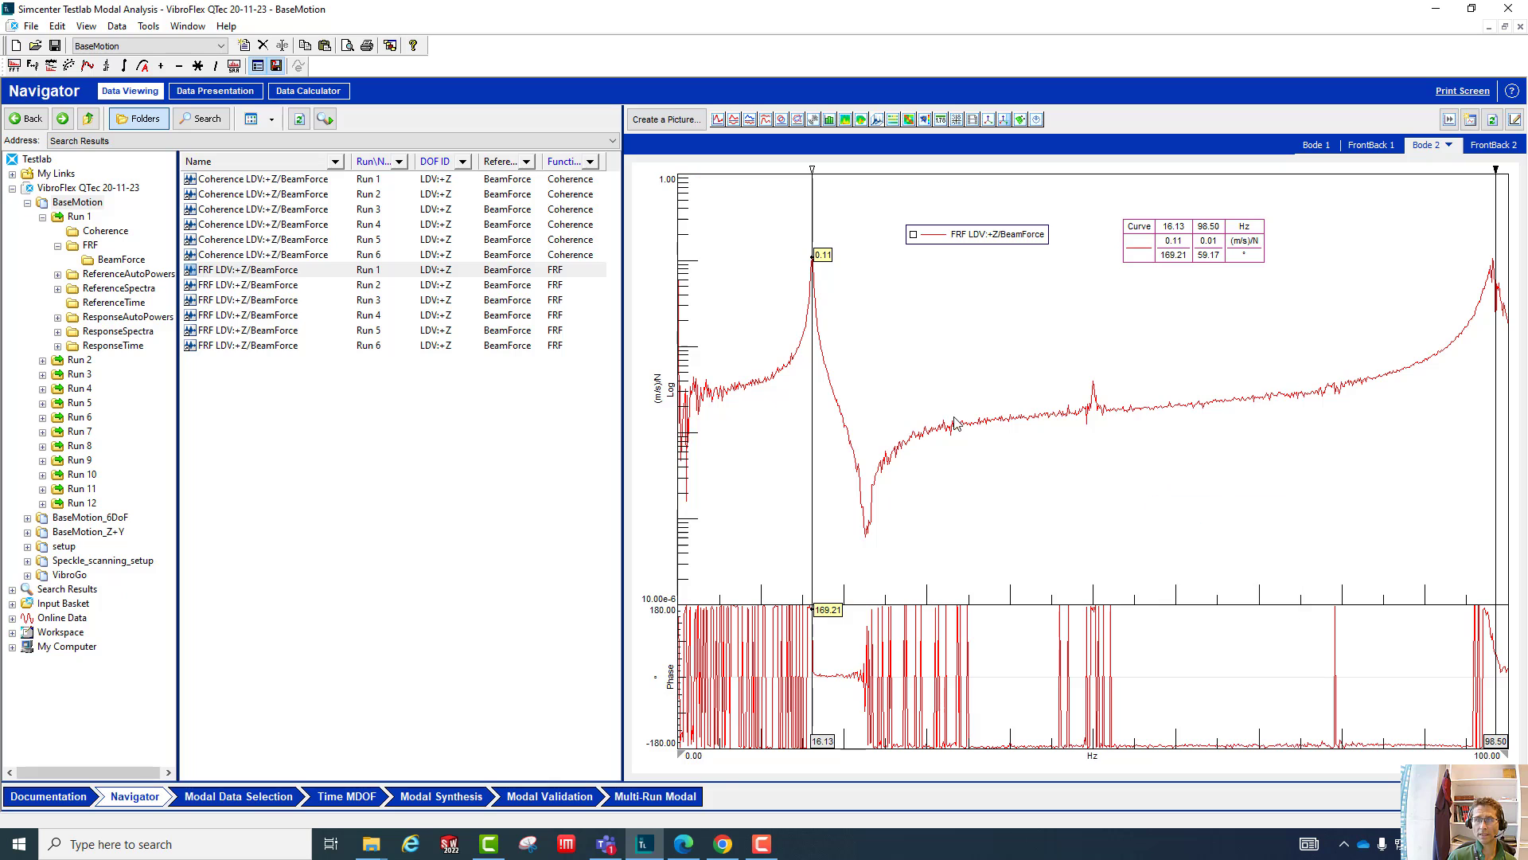
pyautogui.rightClick(1032, 345)
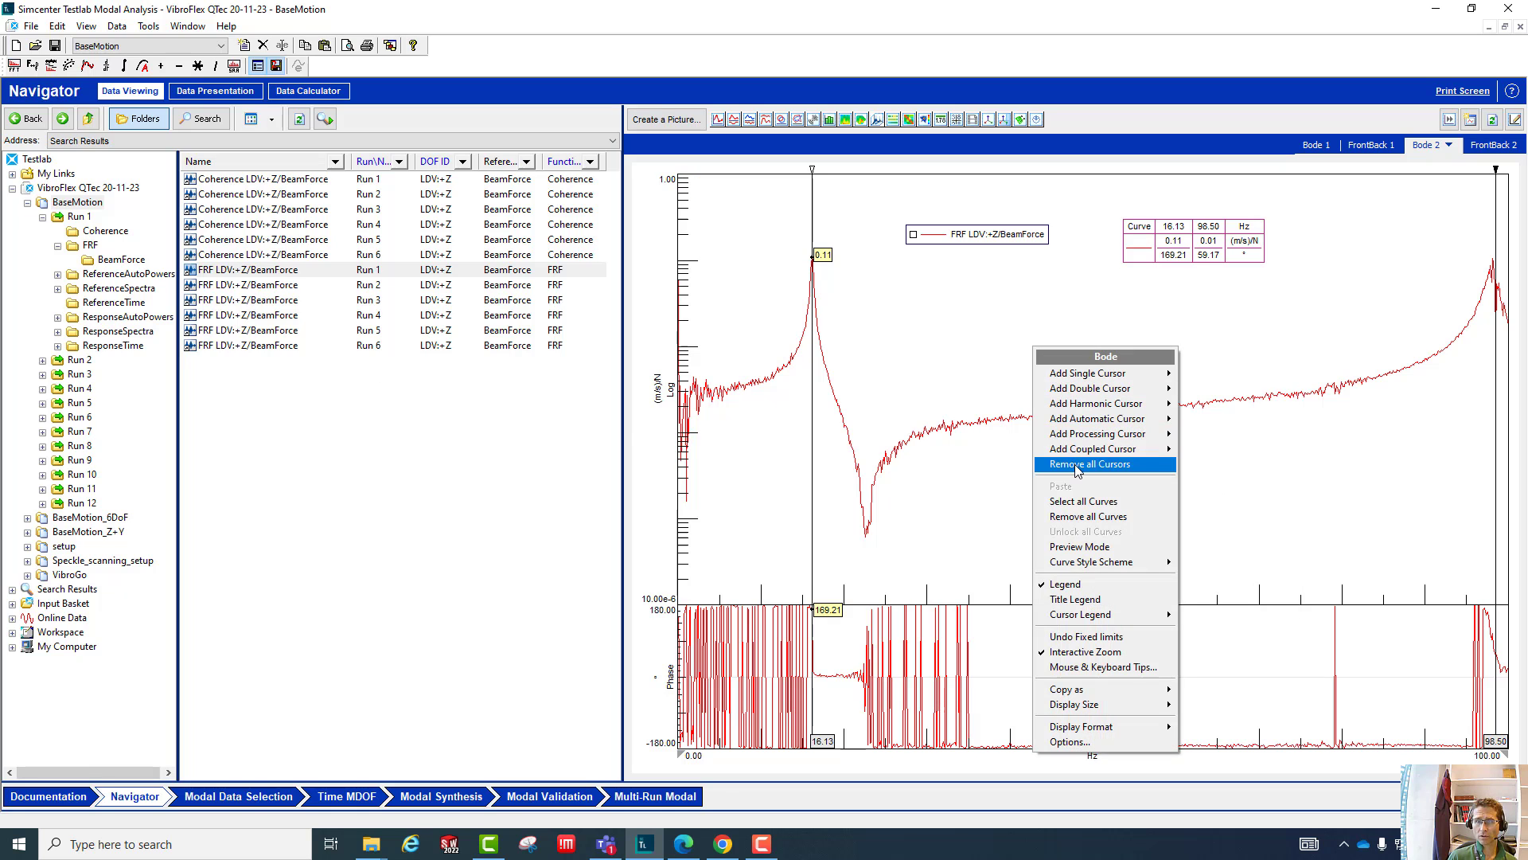
pyautogui.click(1078, 472)
pyautogui.rightClick(1052, 325)
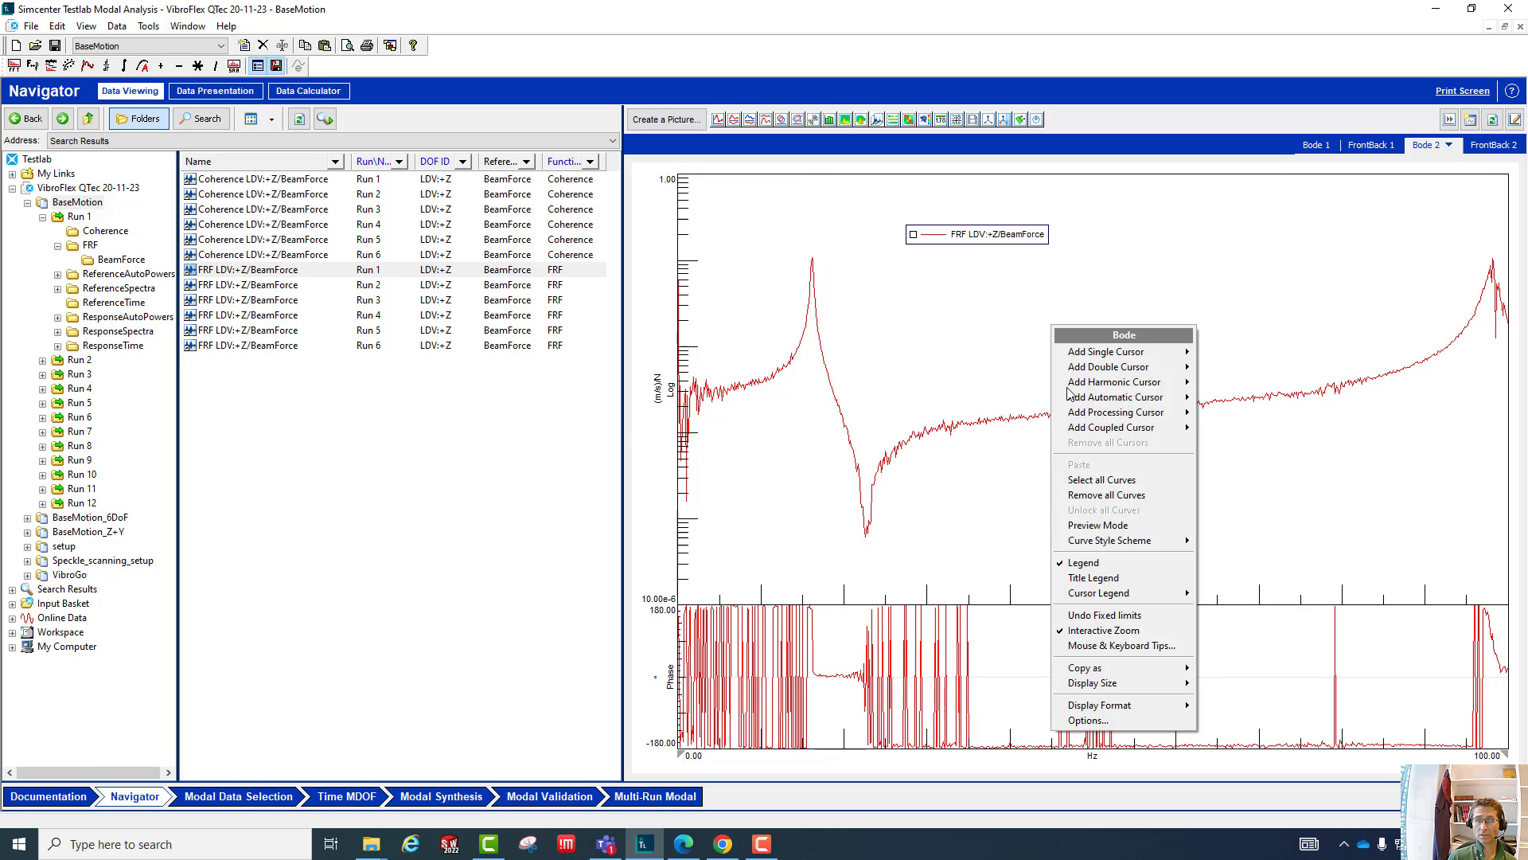
pyautogui.click(1107, 497)
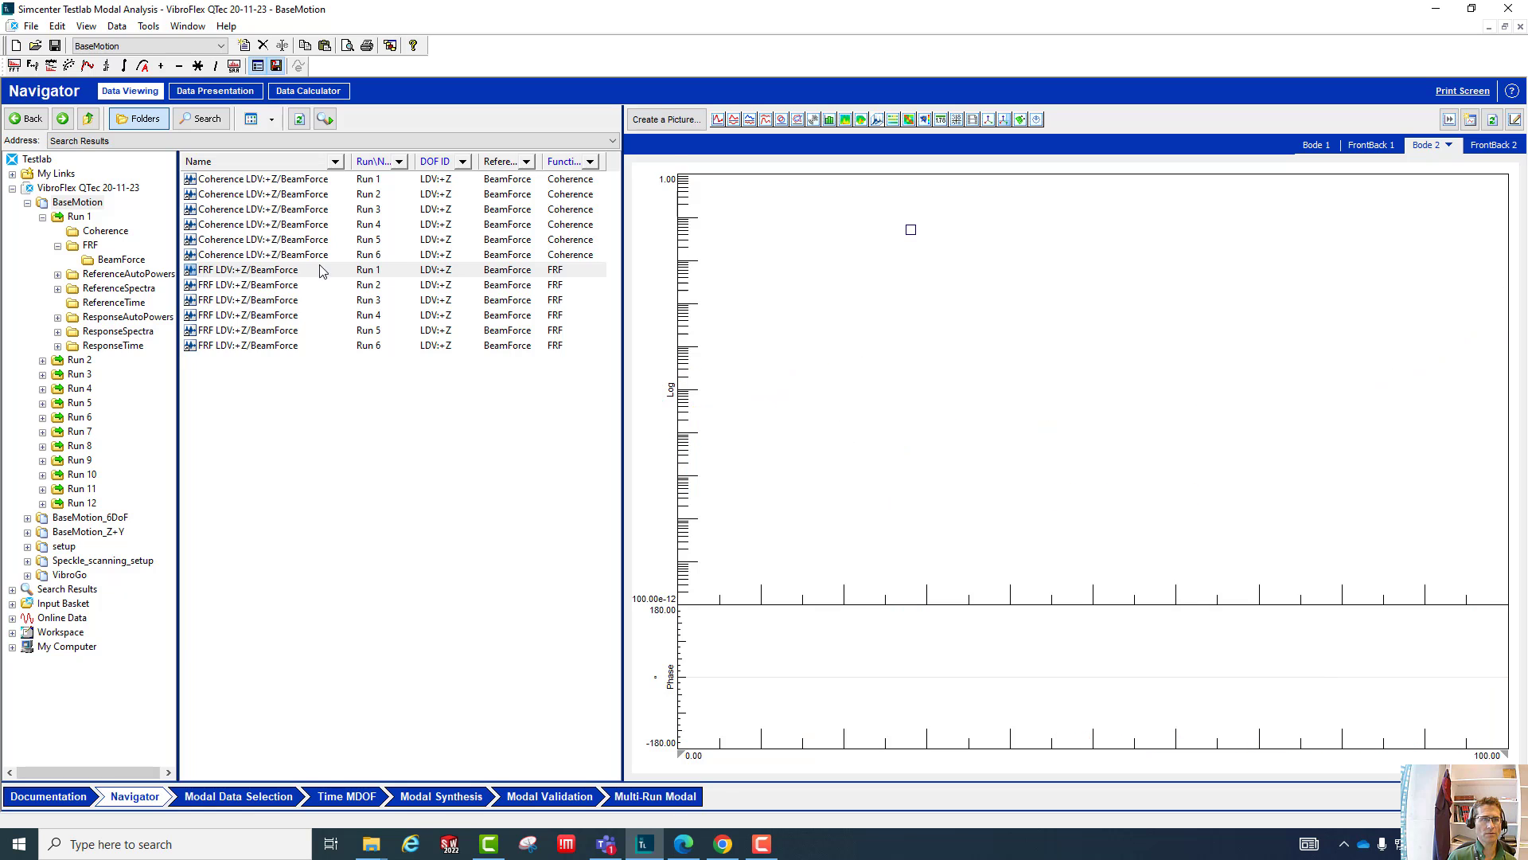
# - Plot the FRF blocks of Run 1 through Run 6 in the emptied Bode 2 display
pyautogui.click(257, 271)
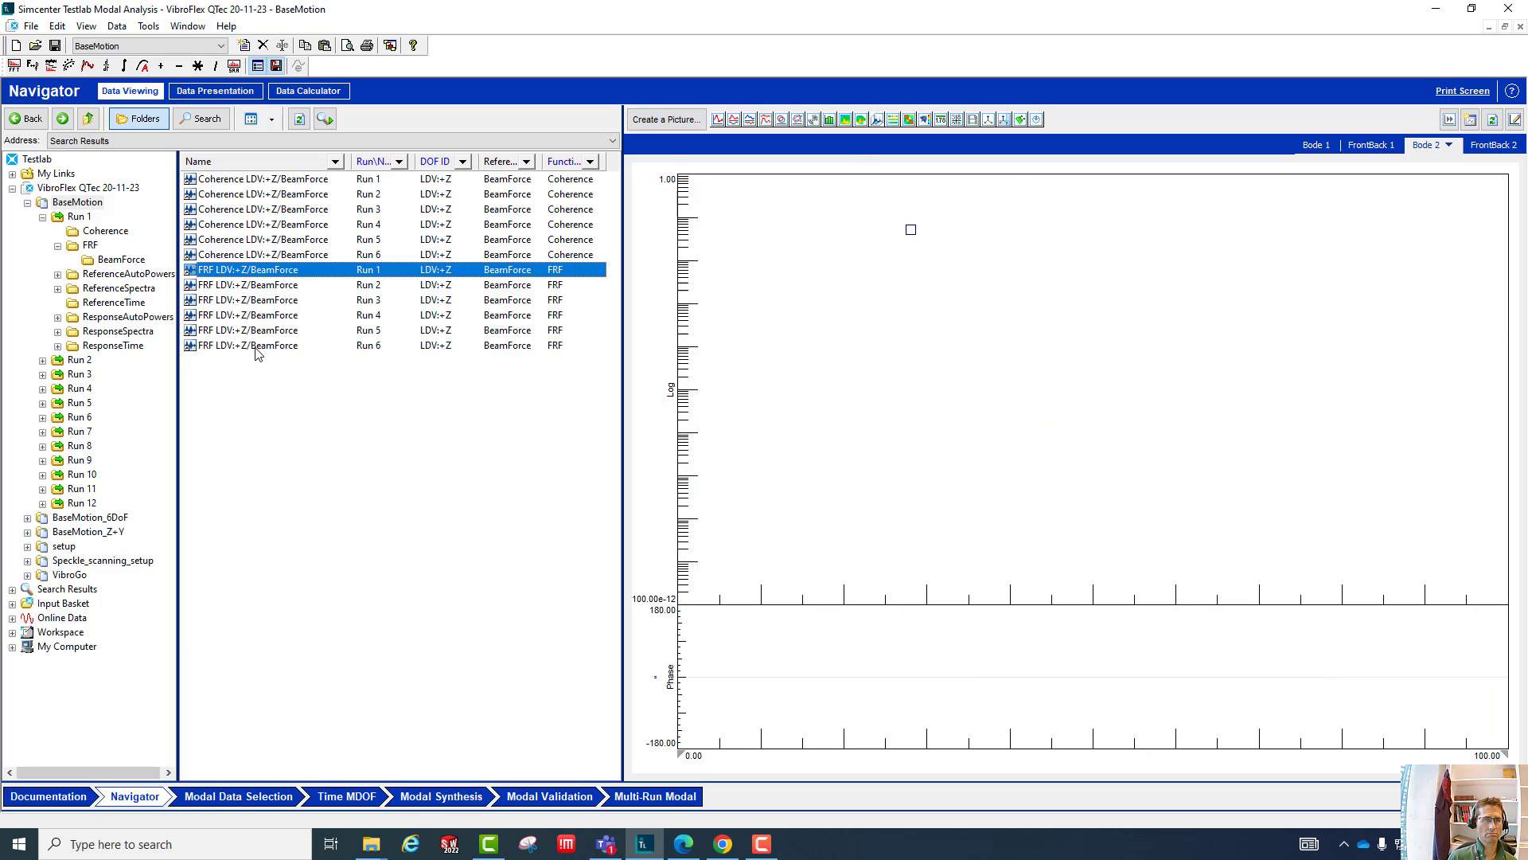
pyautogui.keyDown('shift'); pyautogui.click(257, 348); pyautogui.keyUp('shift')
pyautogui.moveTo(257, 348); pyautogui.dragTo(810, 354)
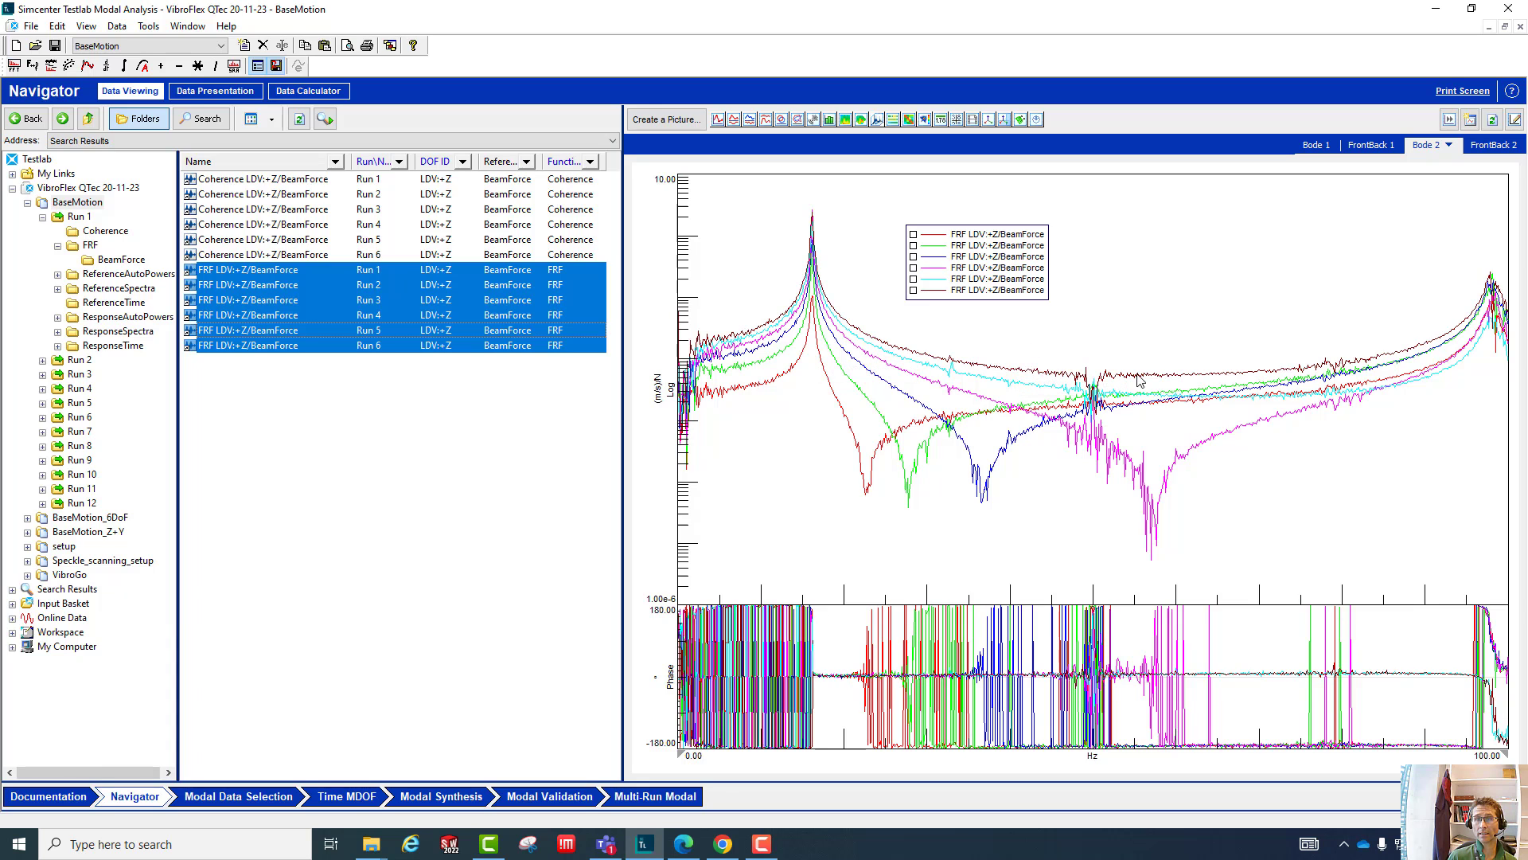
# - Add an automatic cursor to the Bode 2 display to mark the FRF peak
pyautogui.rightClick(1294, 232)
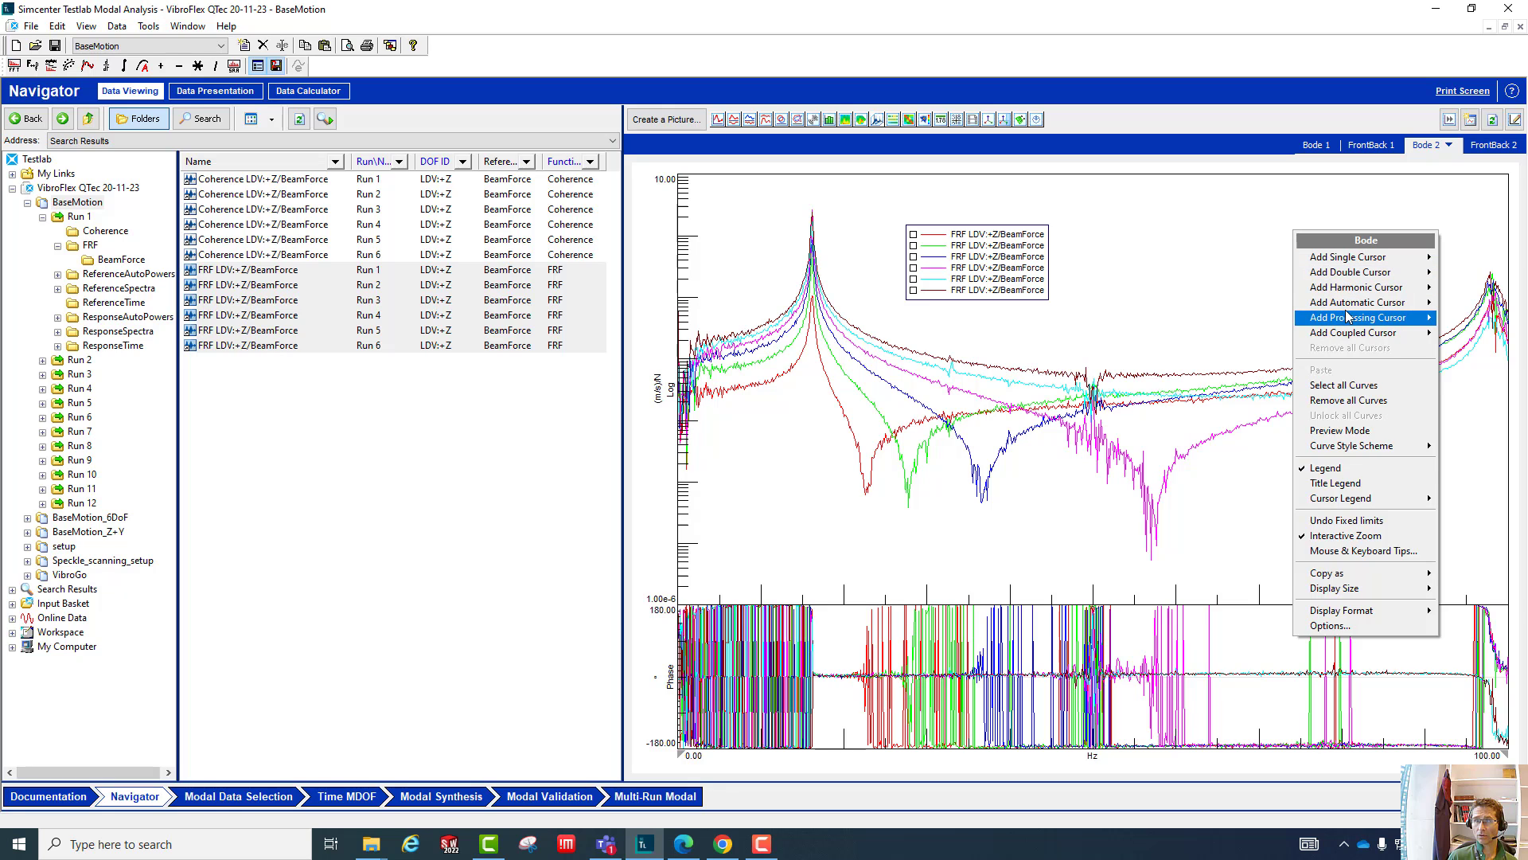
pyautogui.moveTo(1350, 312)
pyautogui.click(1238, 303)
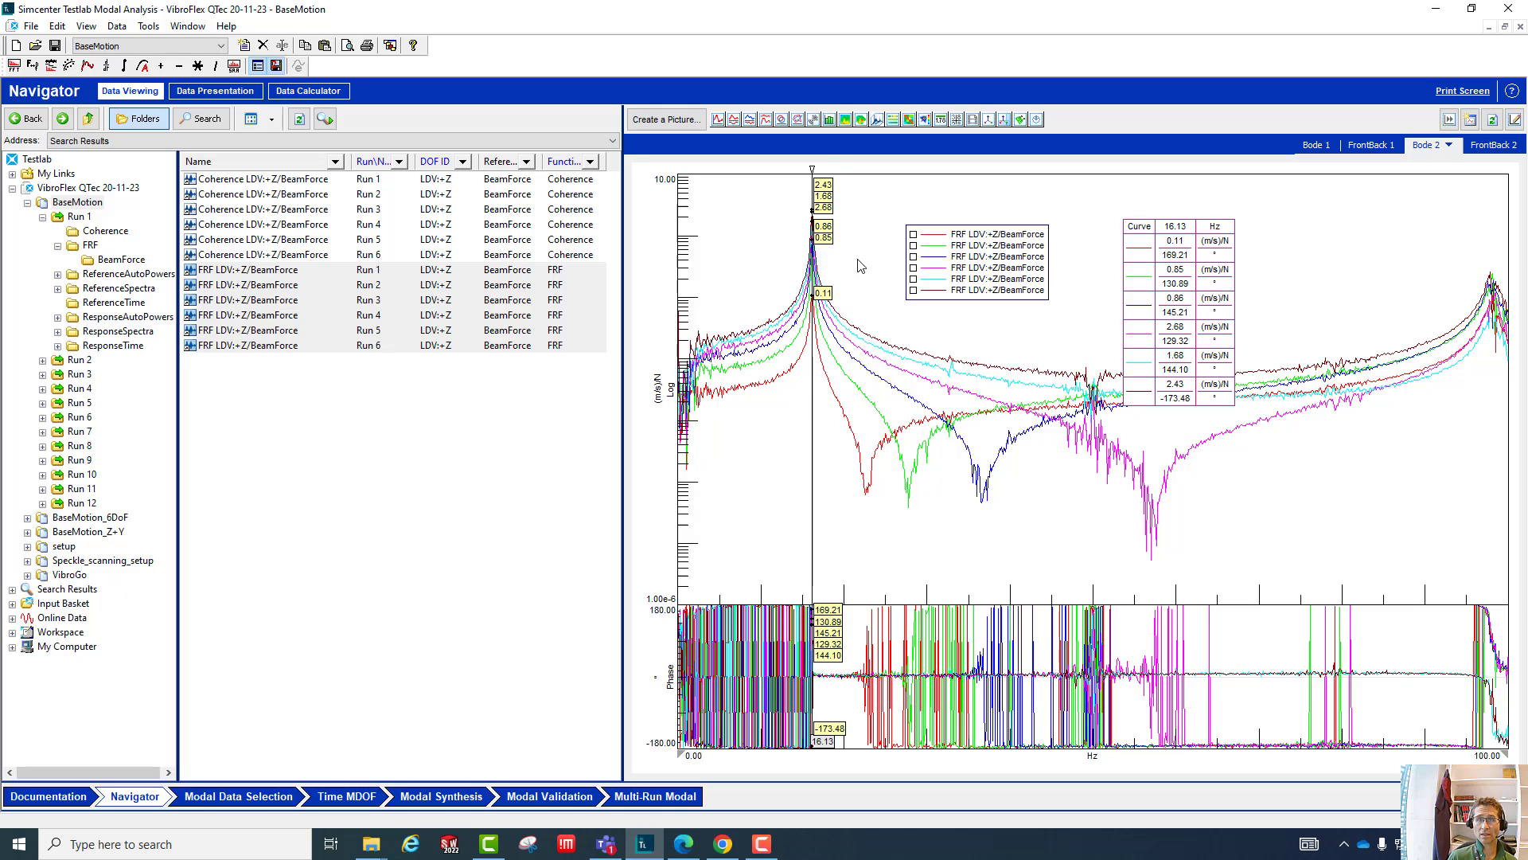
# - Set the Bode 2 upper Y axis to Real and the lower to Imag format, and highlight the first FRF curve
pyautogui.rightClick(677, 392)
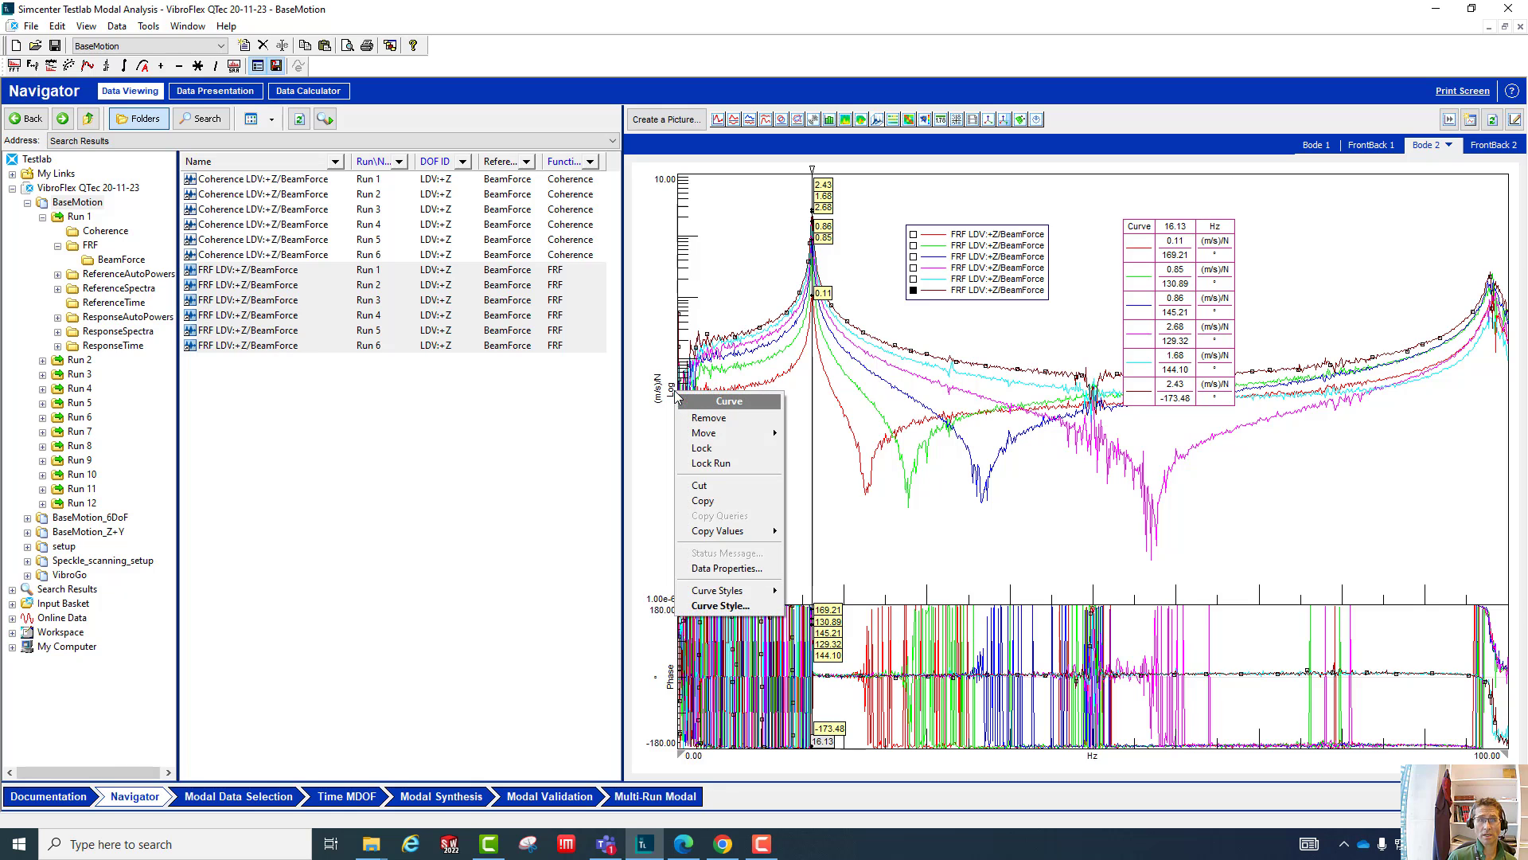
pyautogui.rightClick(678, 392)
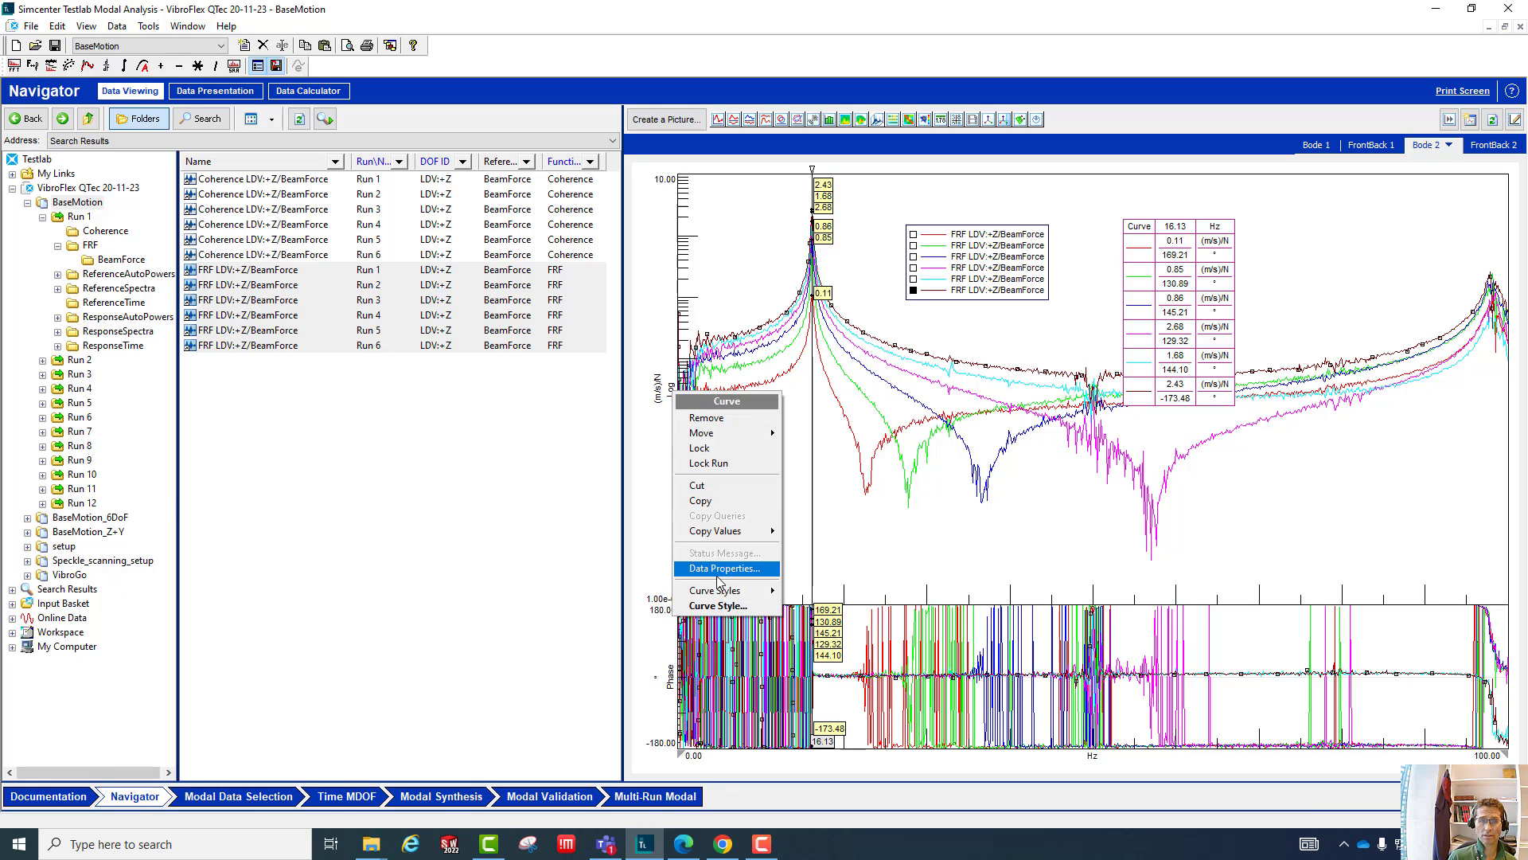
pyautogui.rightClick(672, 390)
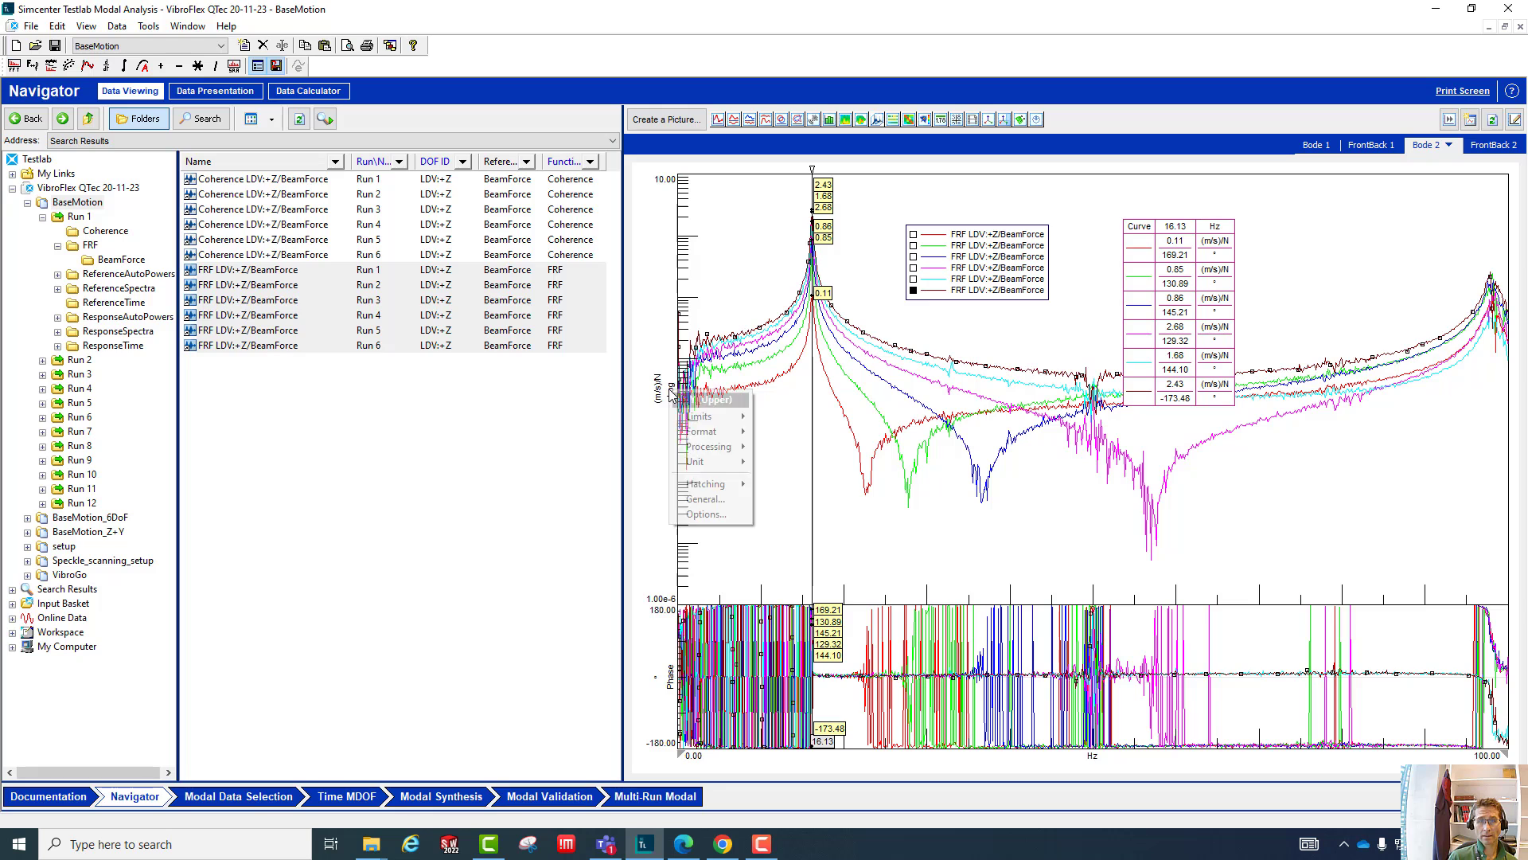
pyautogui.moveTo(695, 436)
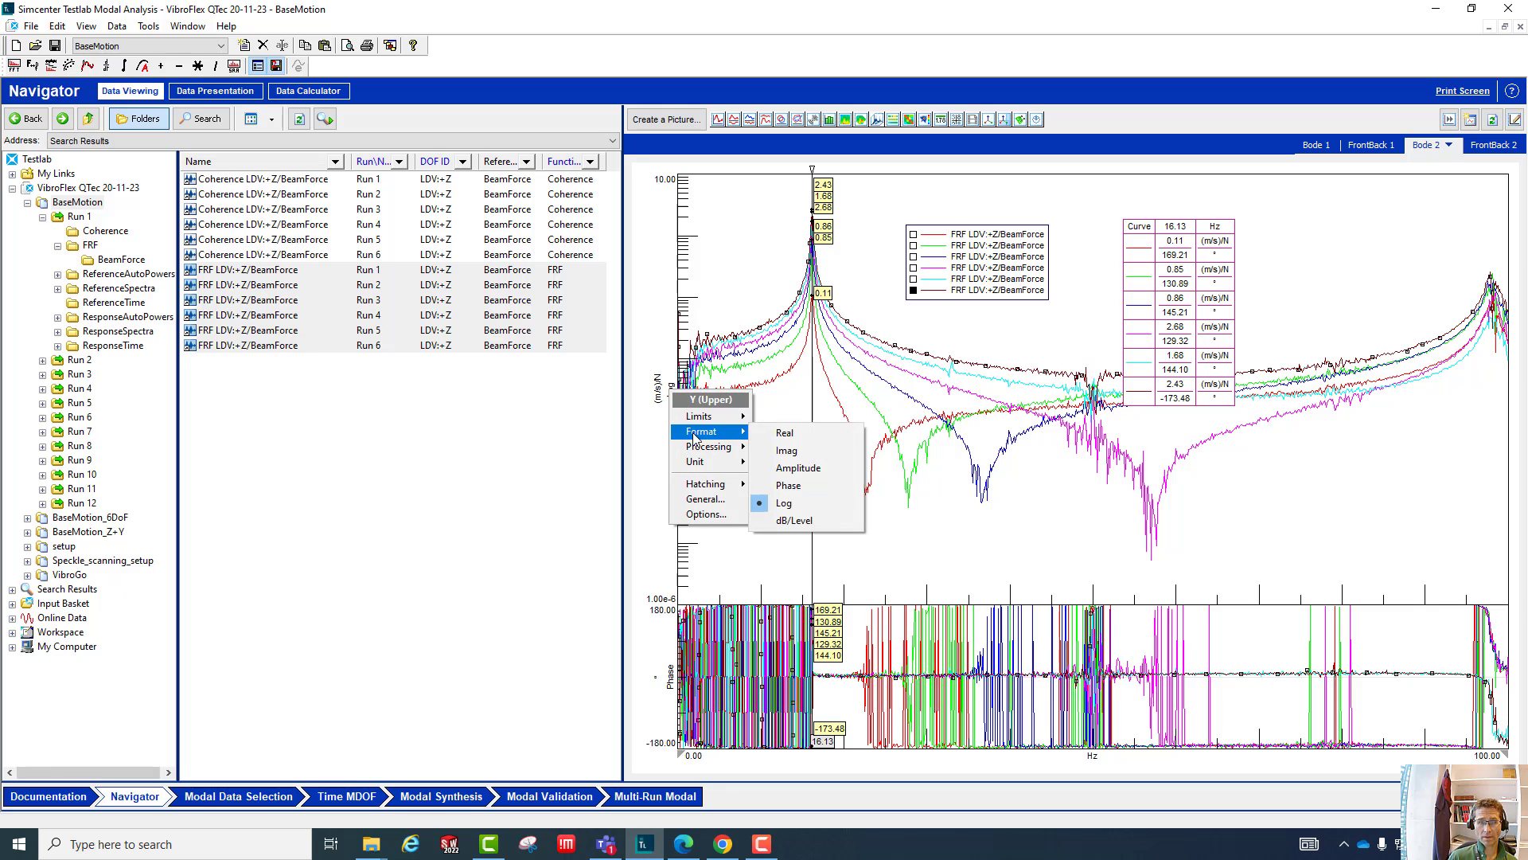
pyautogui.click(792, 434)
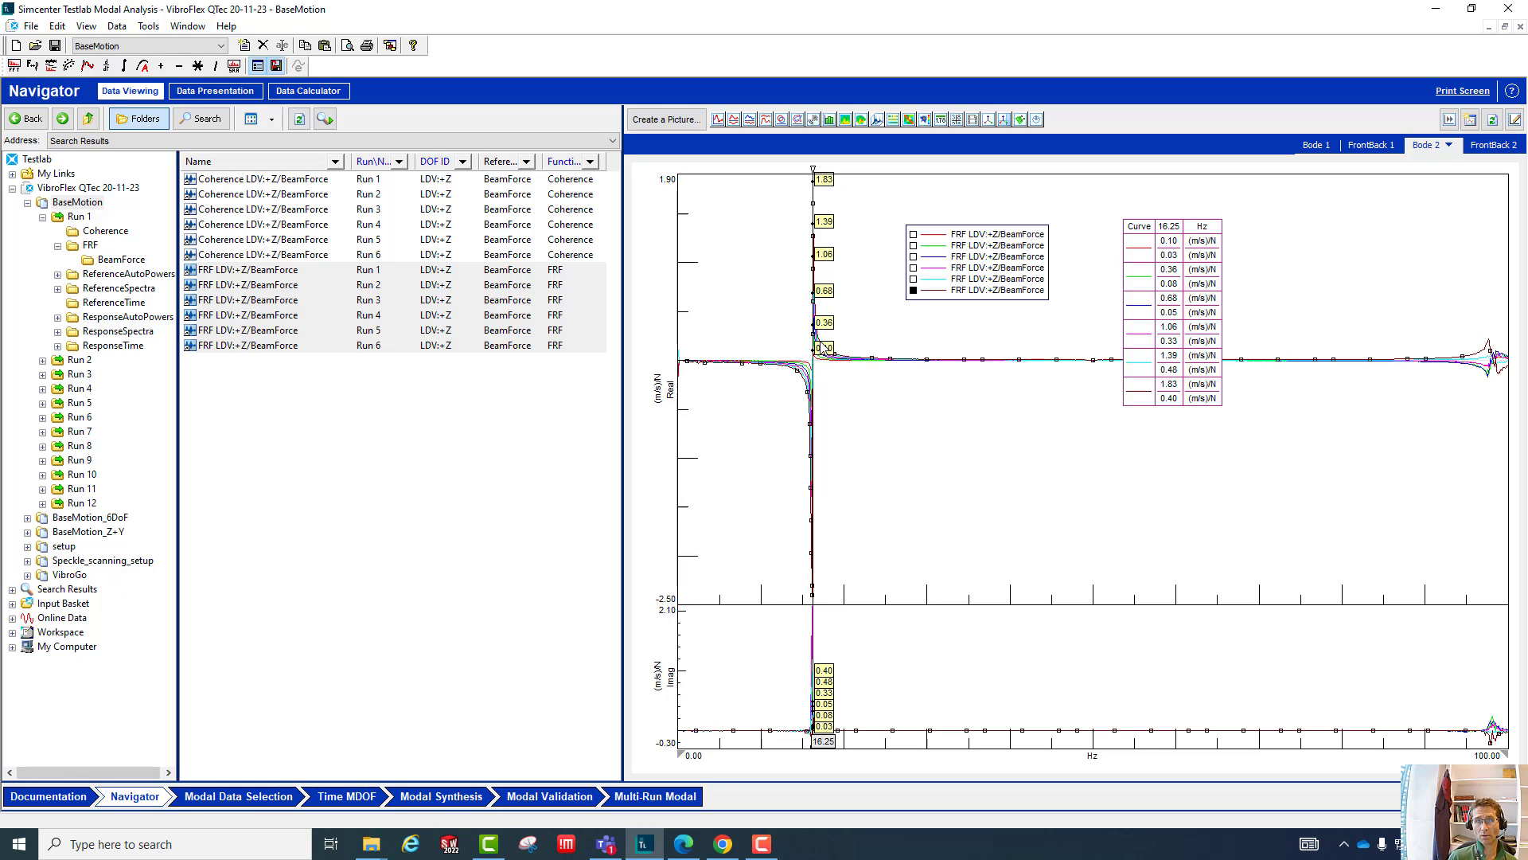
pyautogui.click(941, 237)
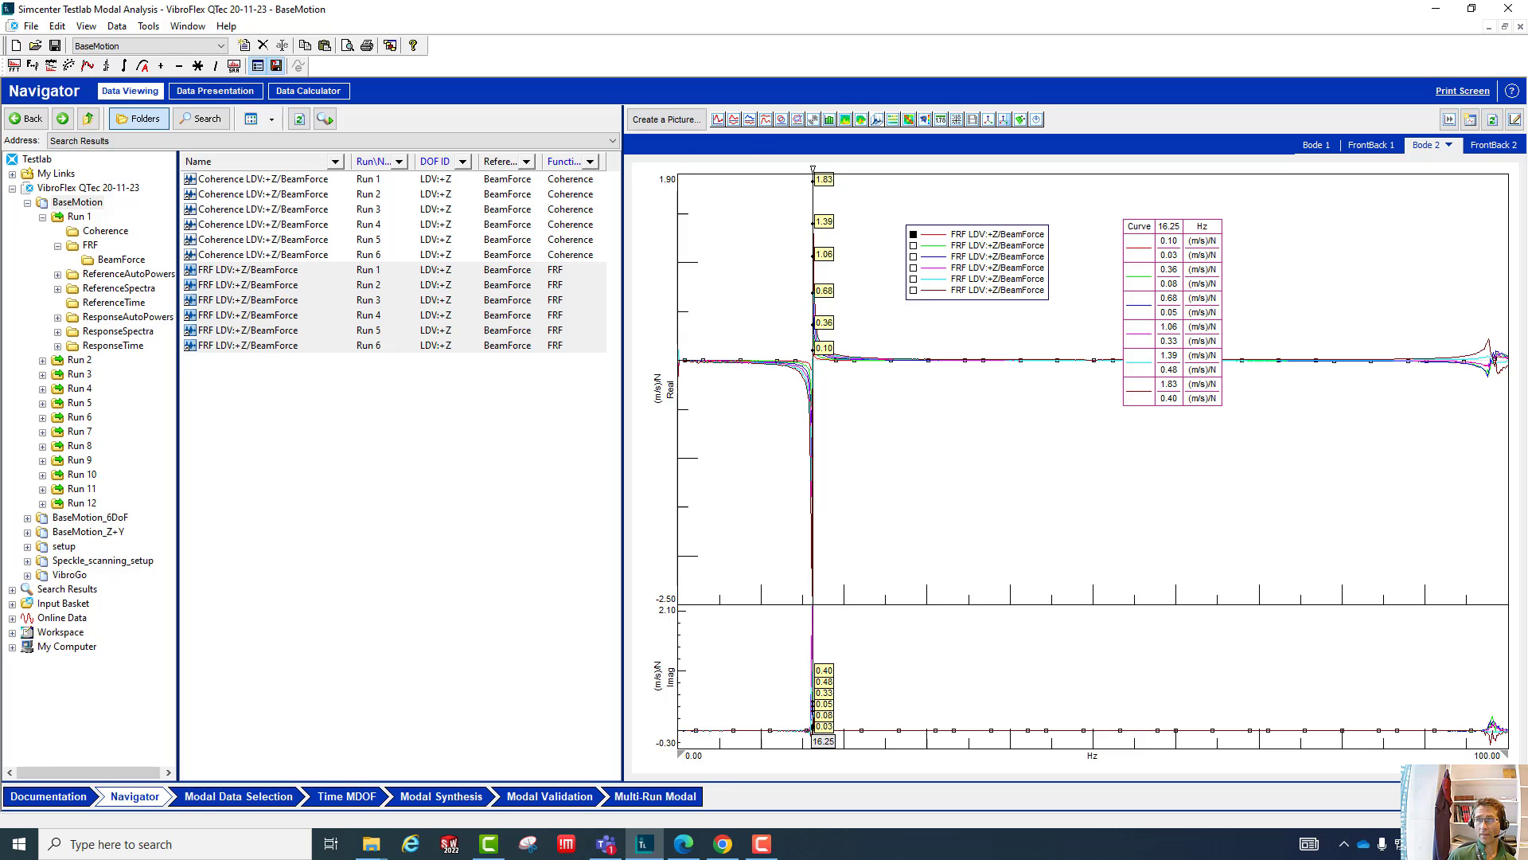
# - Switch to the FrontBack 2 display and try selecting all its FRF curves for removal
pyautogui.click(1487, 147)
pyautogui.rightClick(1186, 217)
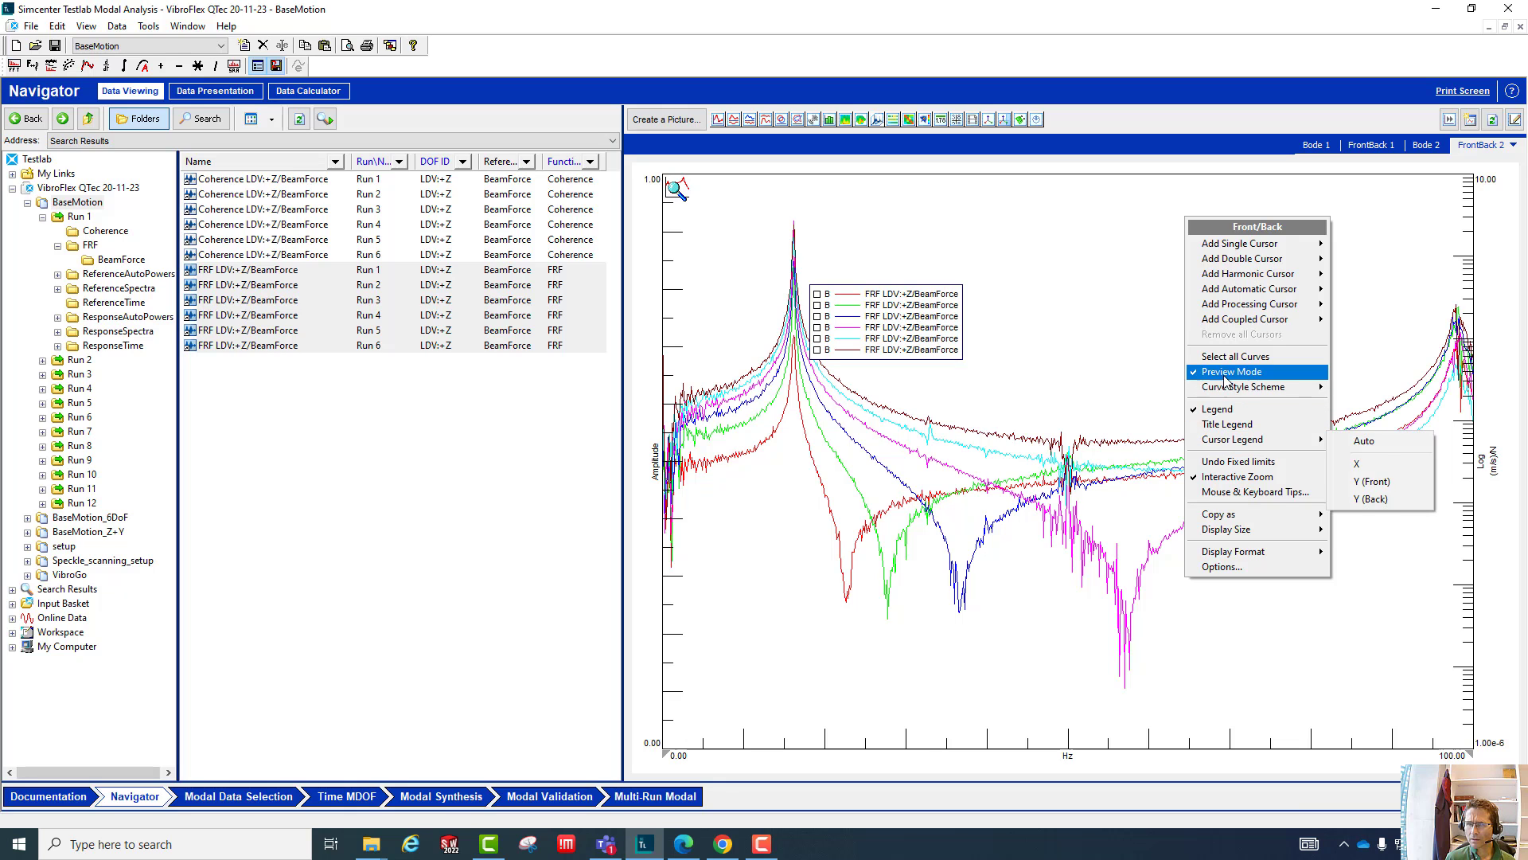
pyautogui.click(1134, 352)
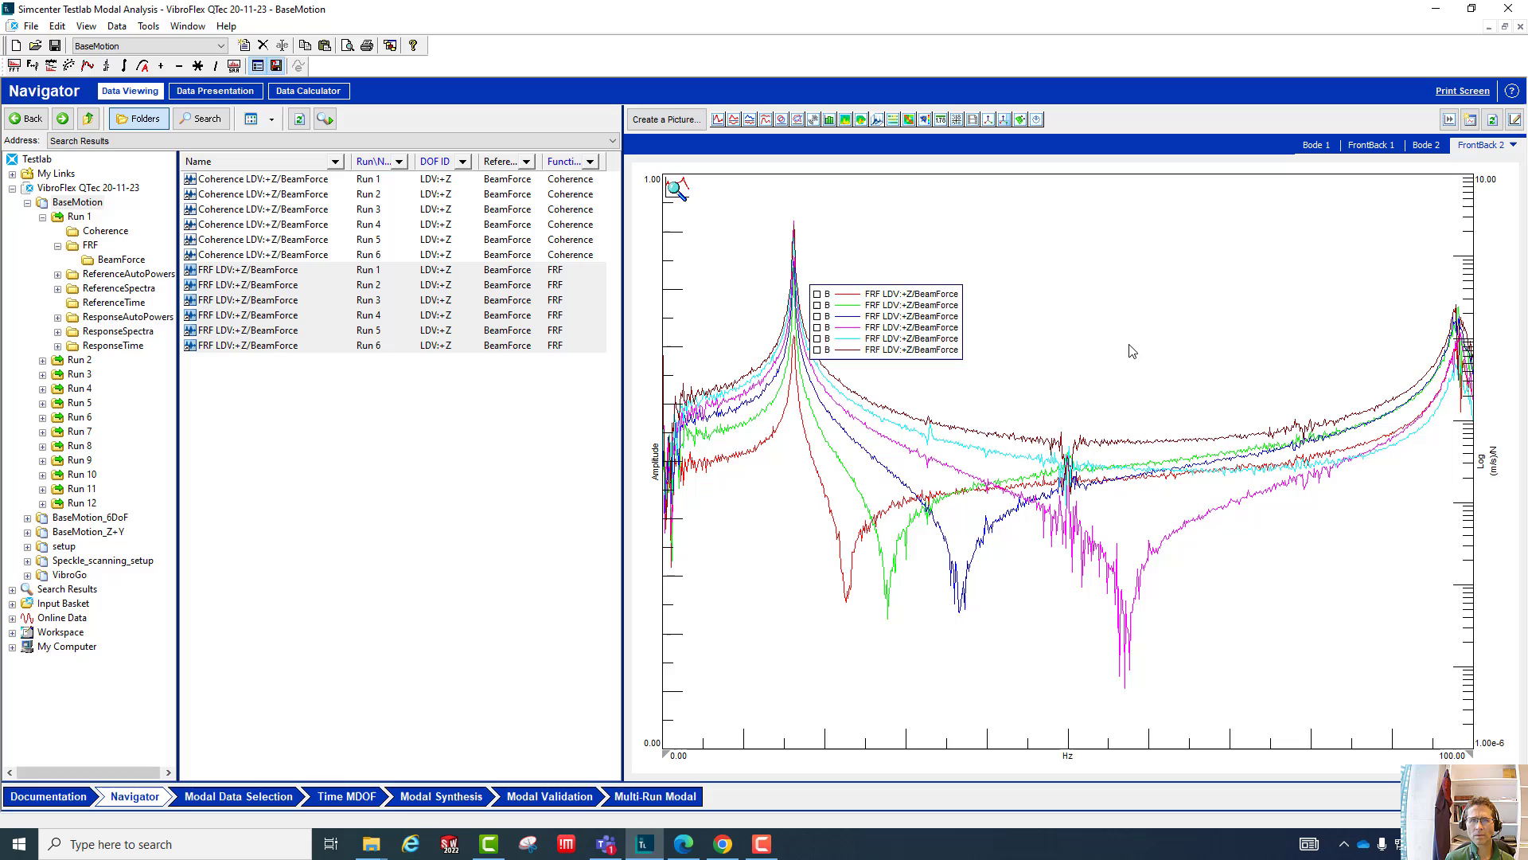
pyautogui.rightClick(1085, 330)
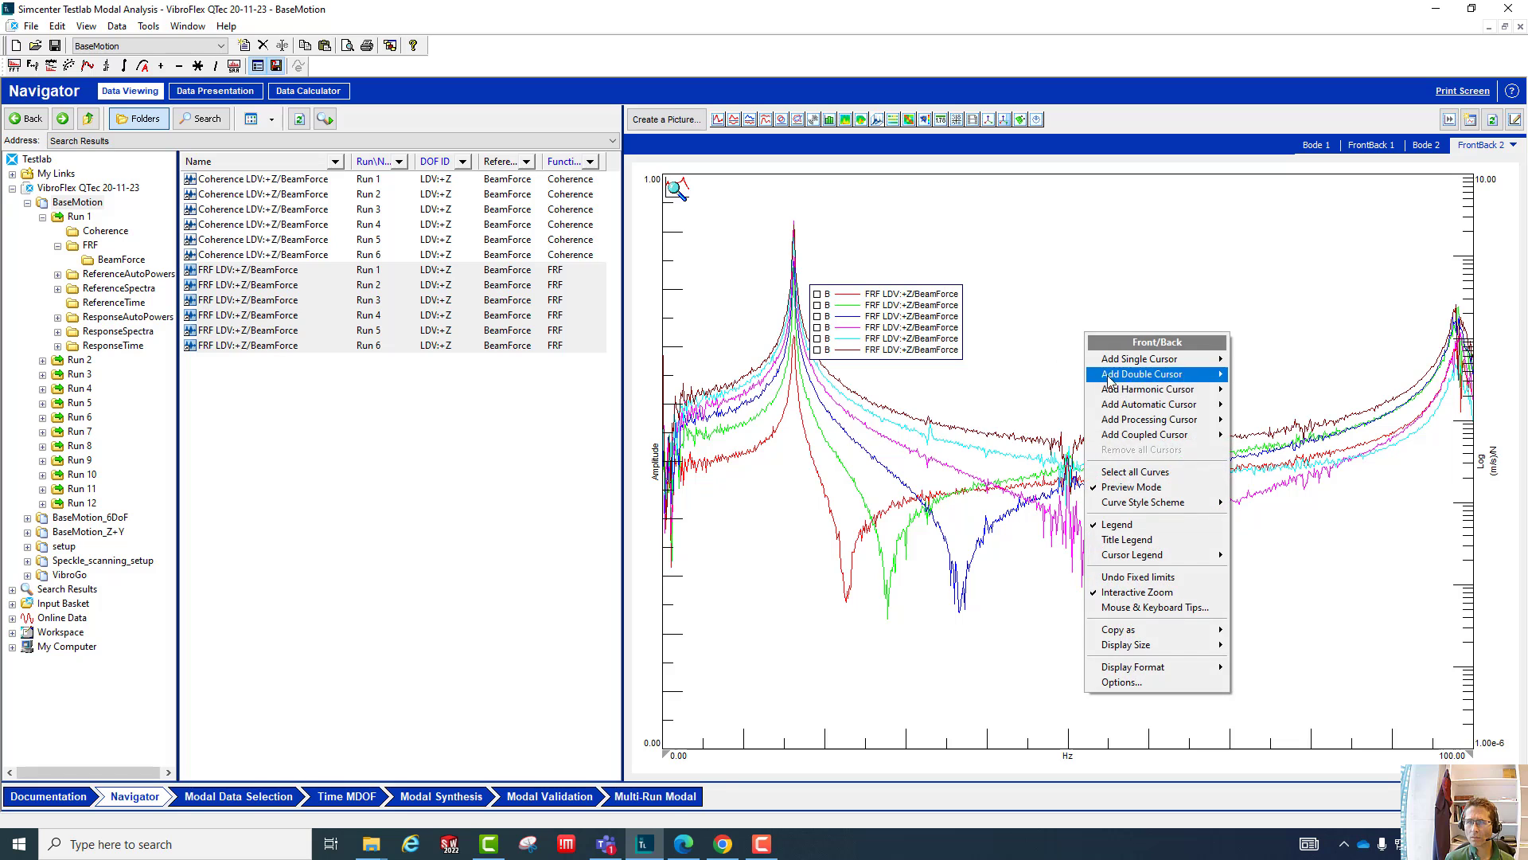
pyautogui.click(1131, 474)
pyautogui.rightClick(1113, 450)
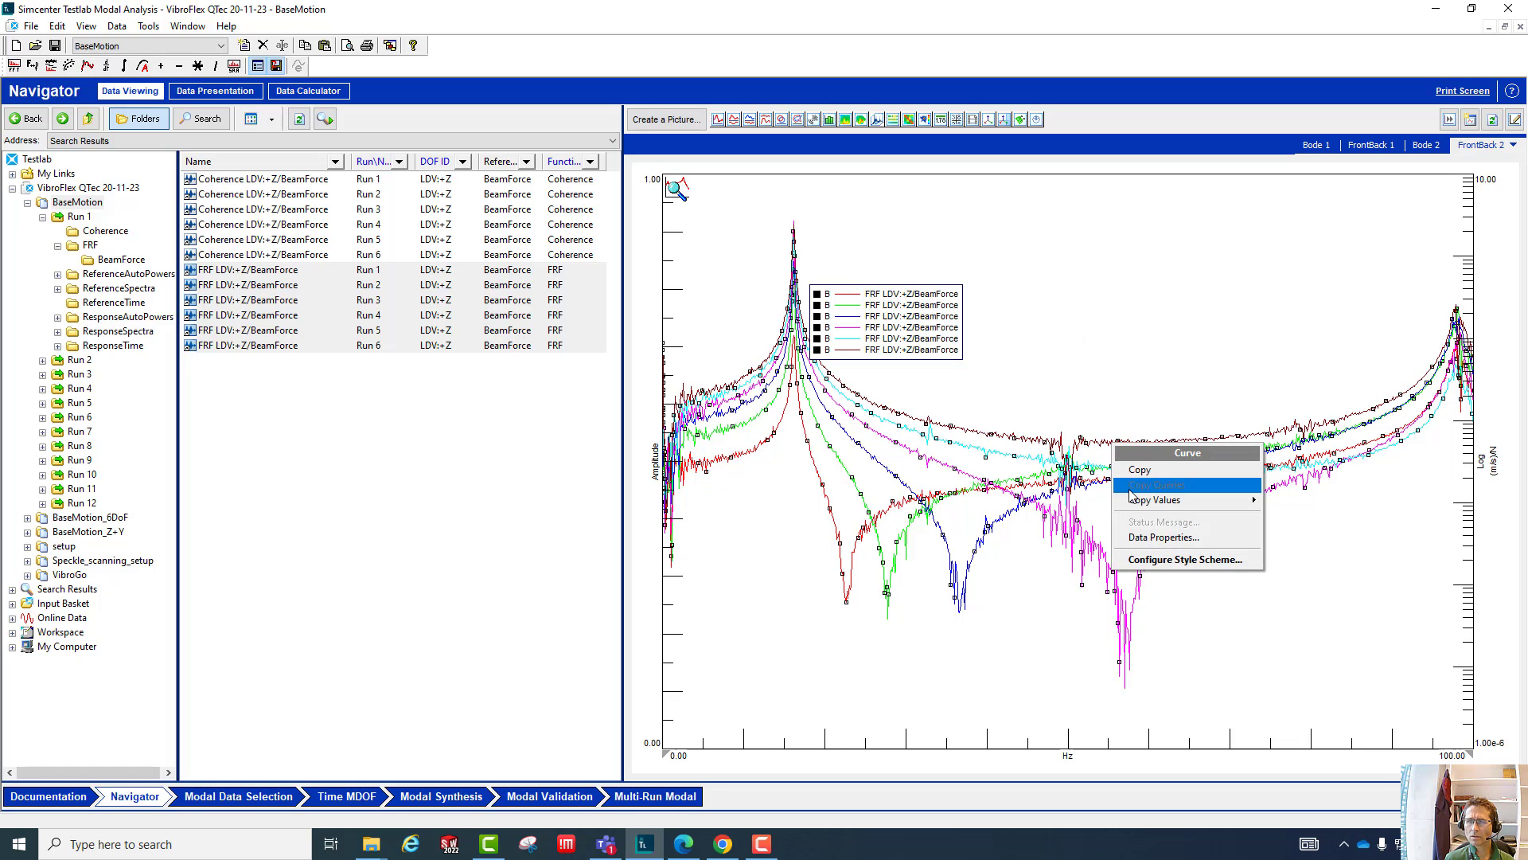
pyautogui.click(1129, 429)
pyautogui.rightClick(1126, 378)
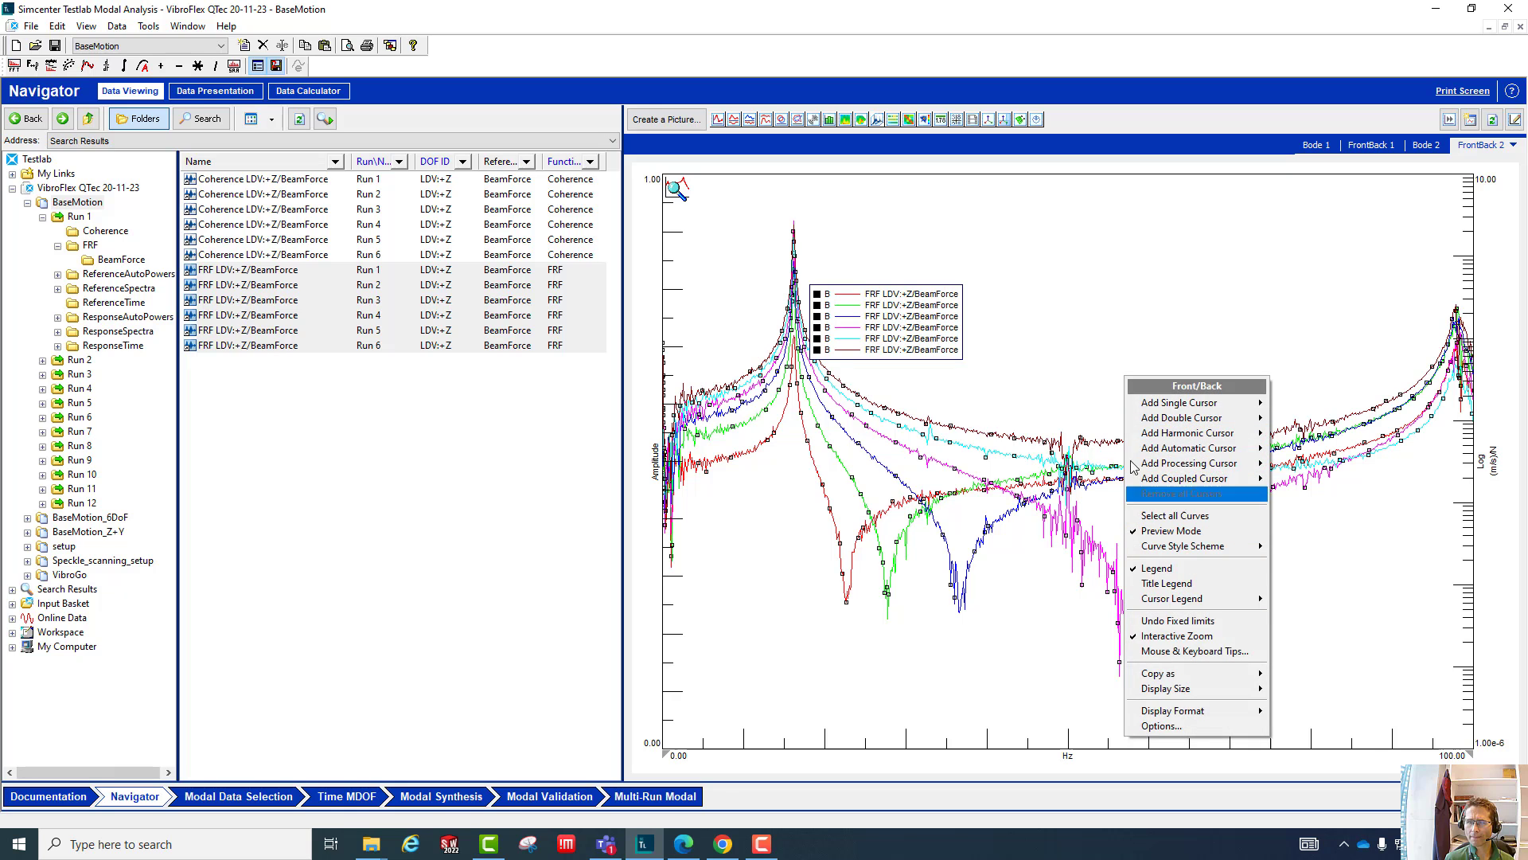
pyautogui.rightClick(846, 346)
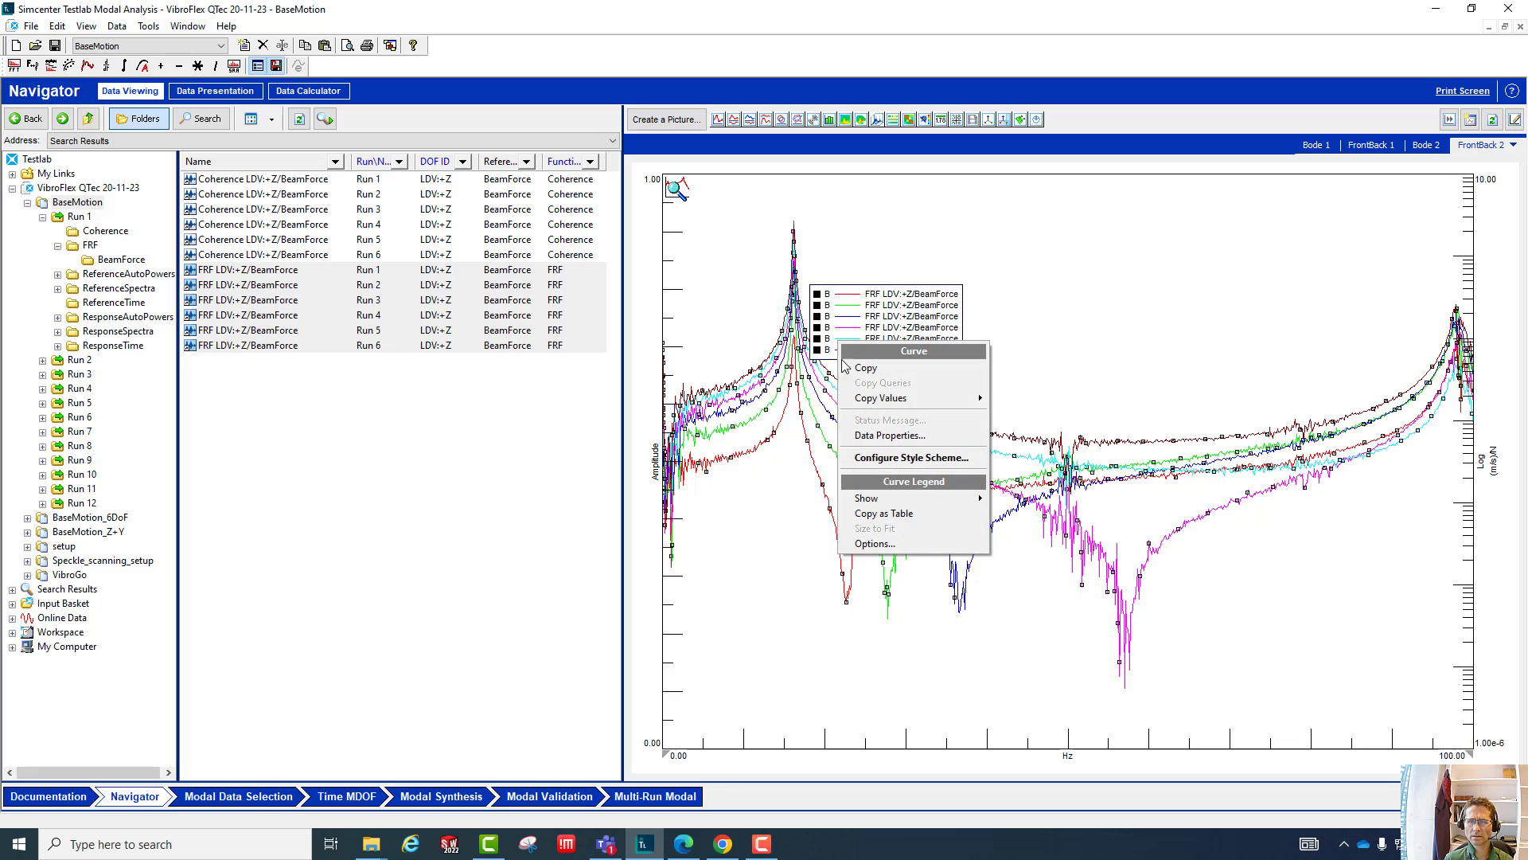
pyautogui.click(1130, 338)
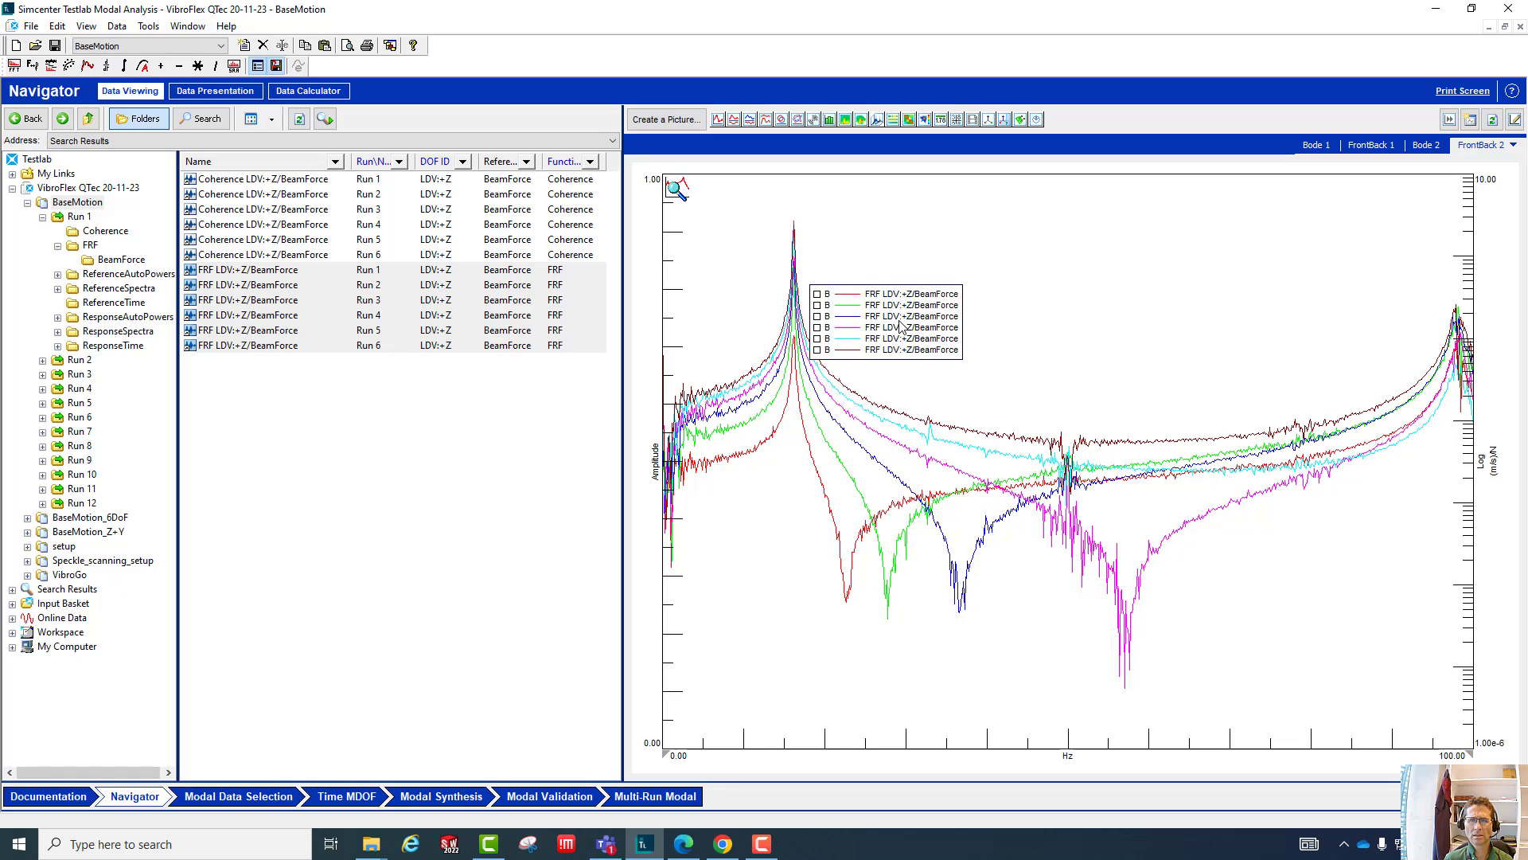
# - Delete all FRF curves from the FrontBack 2 display and turn off its Preview Mode
pyautogui.rightClick(1027, 257)
pyautogui.moveTo(1075, 430)
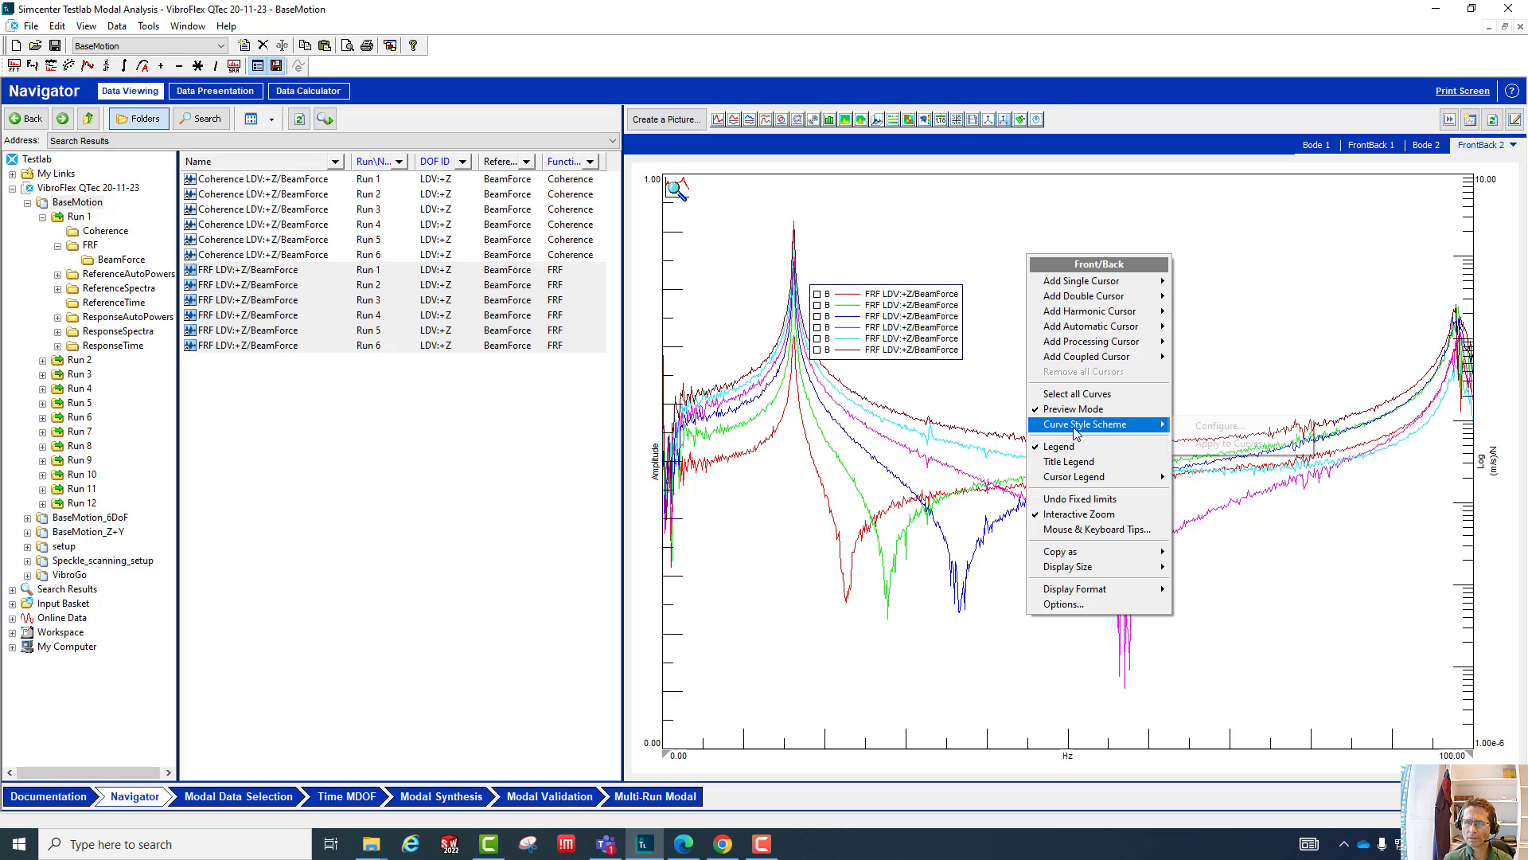
pyautogui.click(1079, 394)
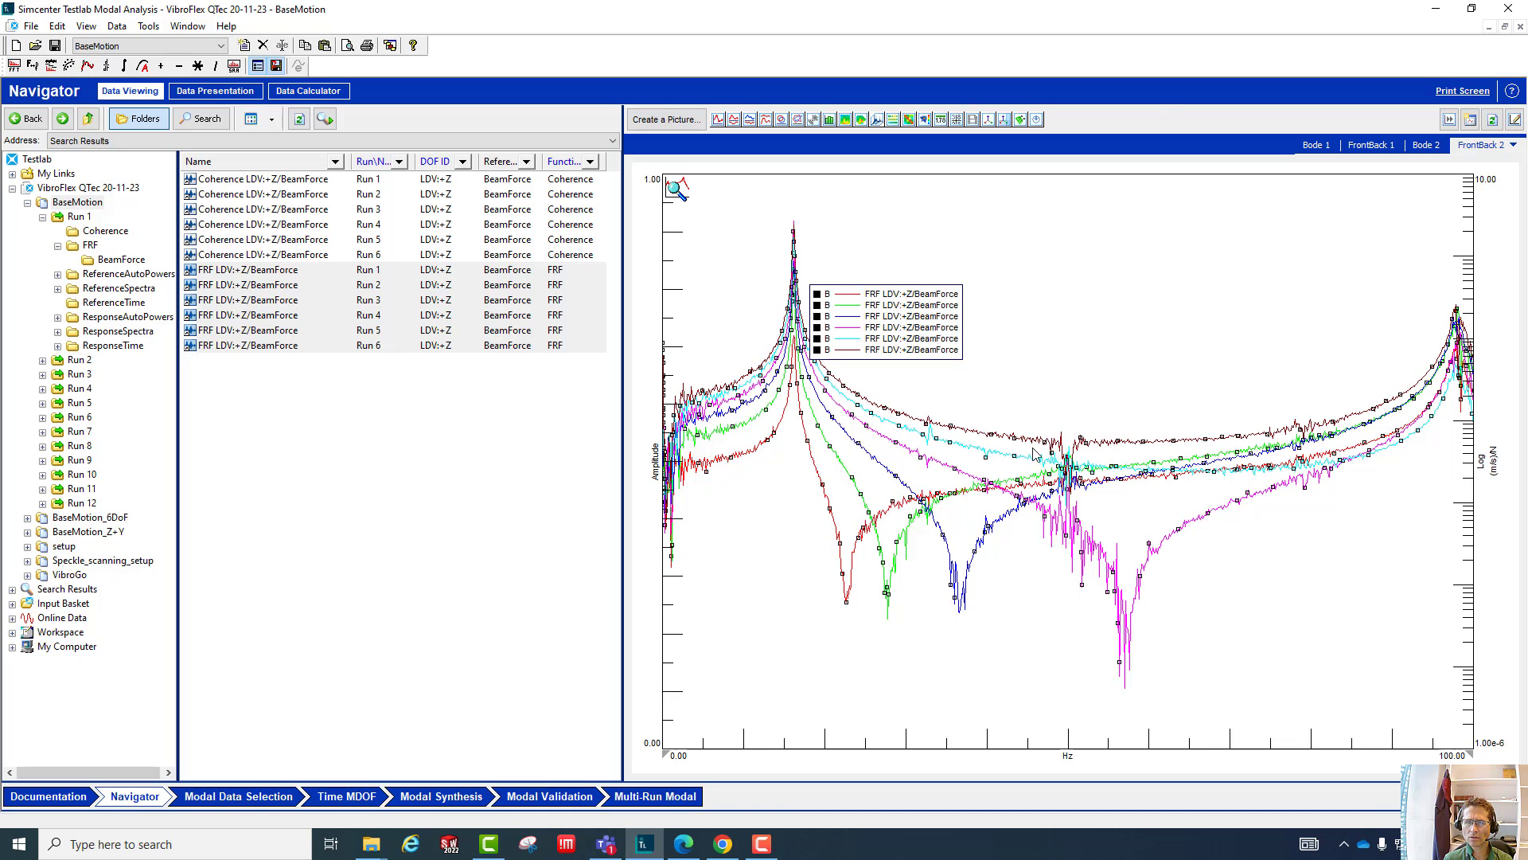
pyautogui.press('Delete')
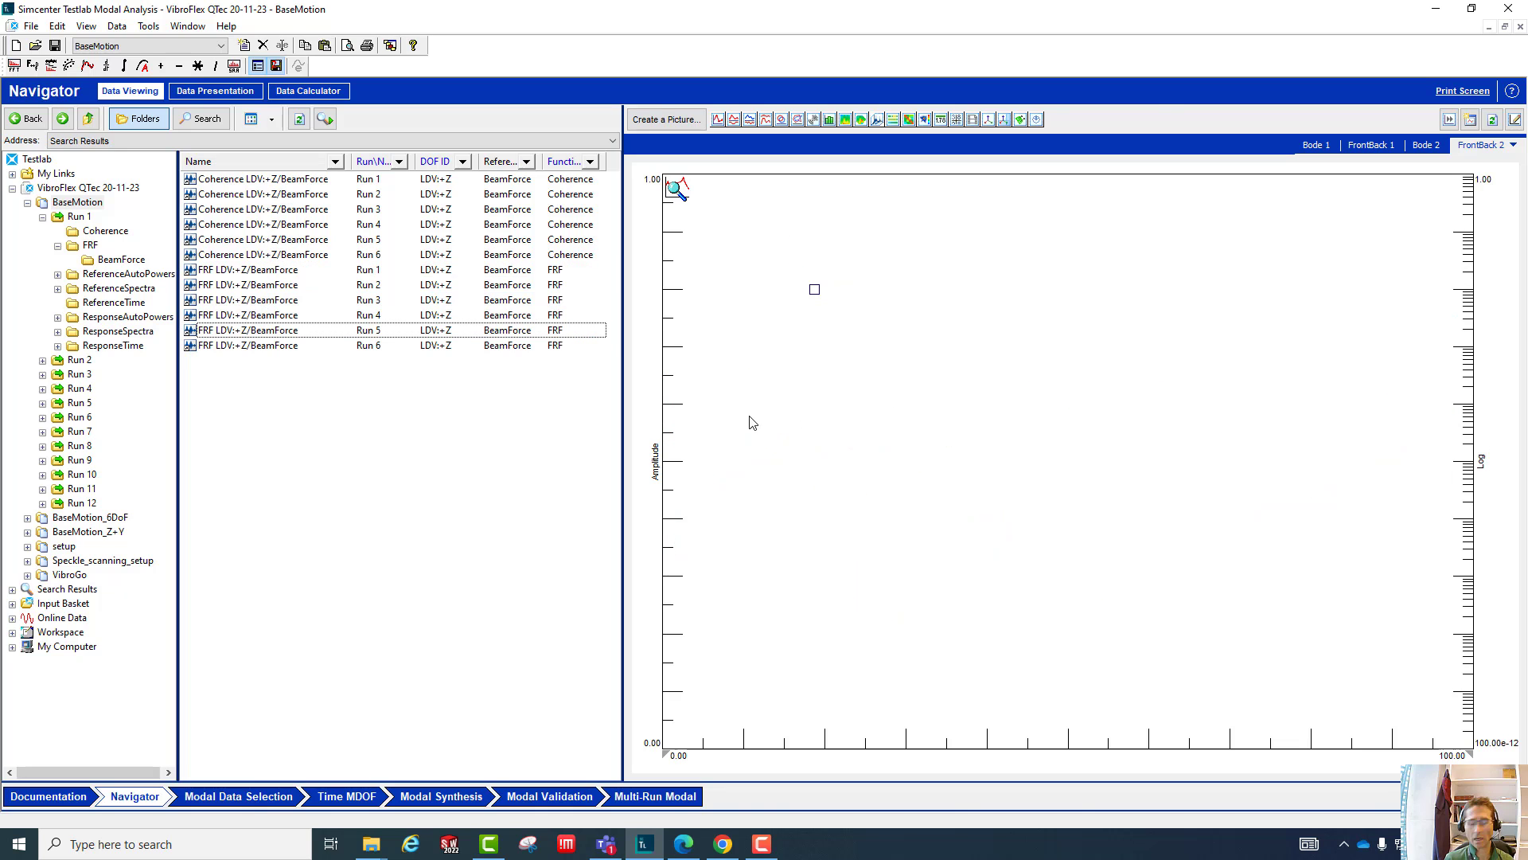
pyautogui.rightClick(933, 460)
pyautogui.click(992, 616)
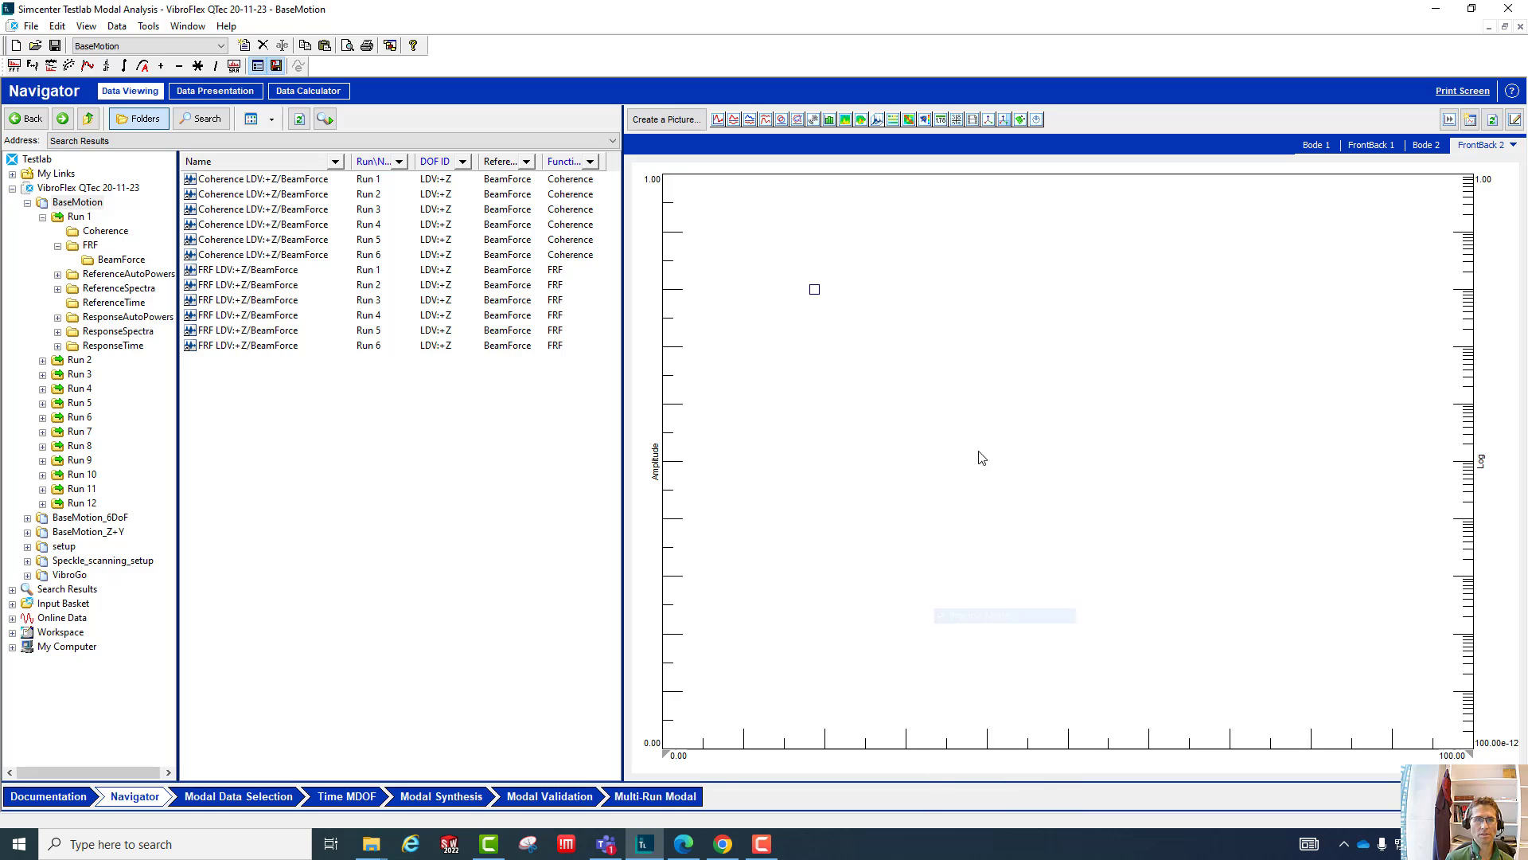
# - Plot the Coherence blocks of Run 1 through Run 6 in the emptied FrontBack 2 display
pyautogui.click(234, 183)
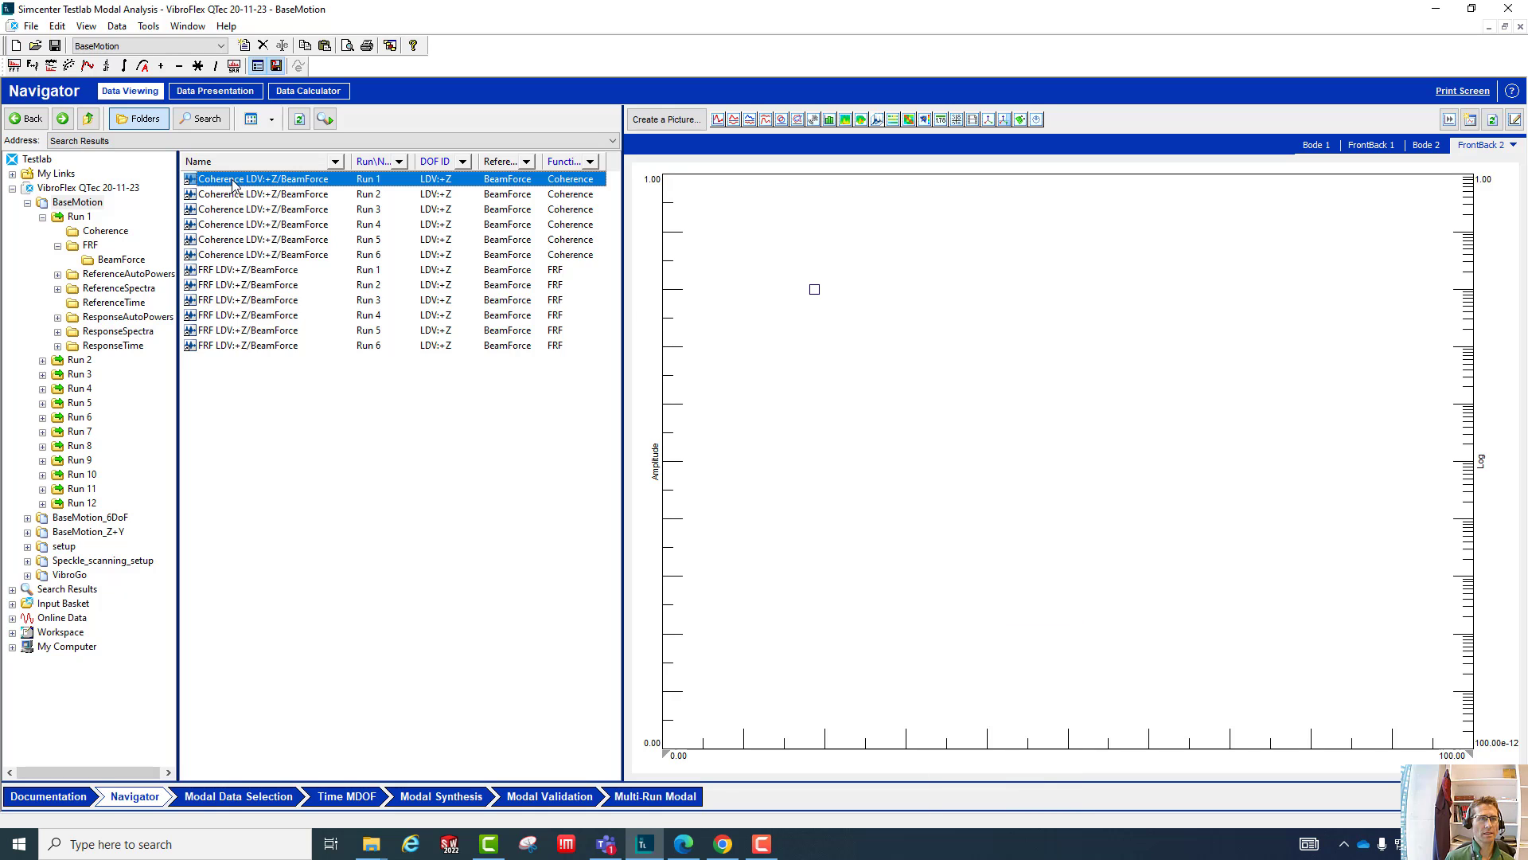
pyautogui.keyDown('shift'); pyautogui.click(236, 246); pyautogui.keyUp('shift')
pyautogui.keyDown('shift'); pyautogui.click(237, 253); pyautogui.keyUp('shift')
pyautogui.moveTo(236, 229); pyautogui.dragTo(899, 386)
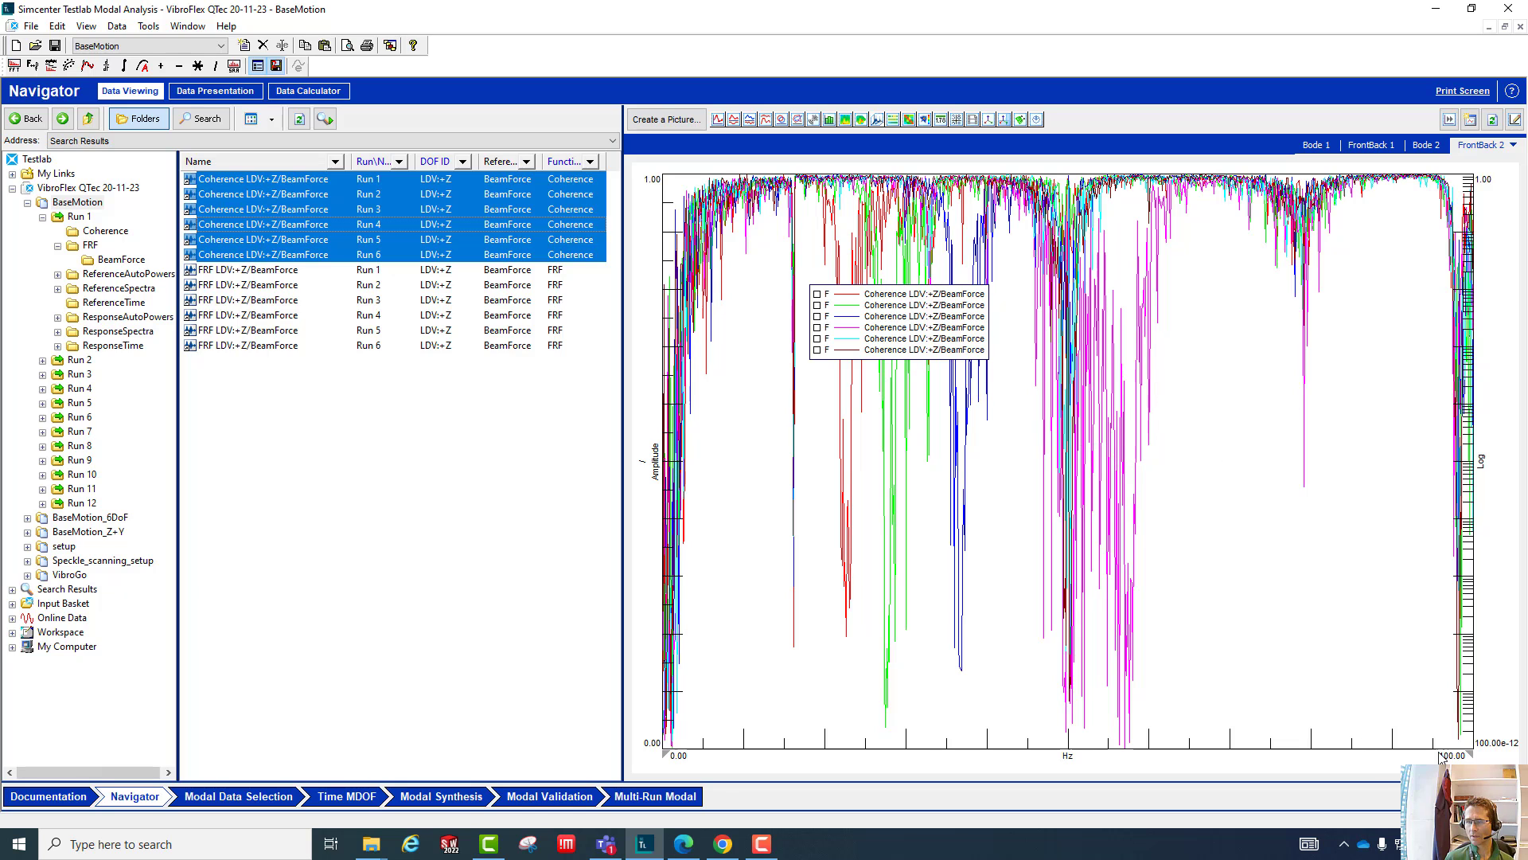
# - Add a single X cursor to the FrontBack 2 display and move it to 16.13 Hz
pyautogui.rightClick(1261, 487)
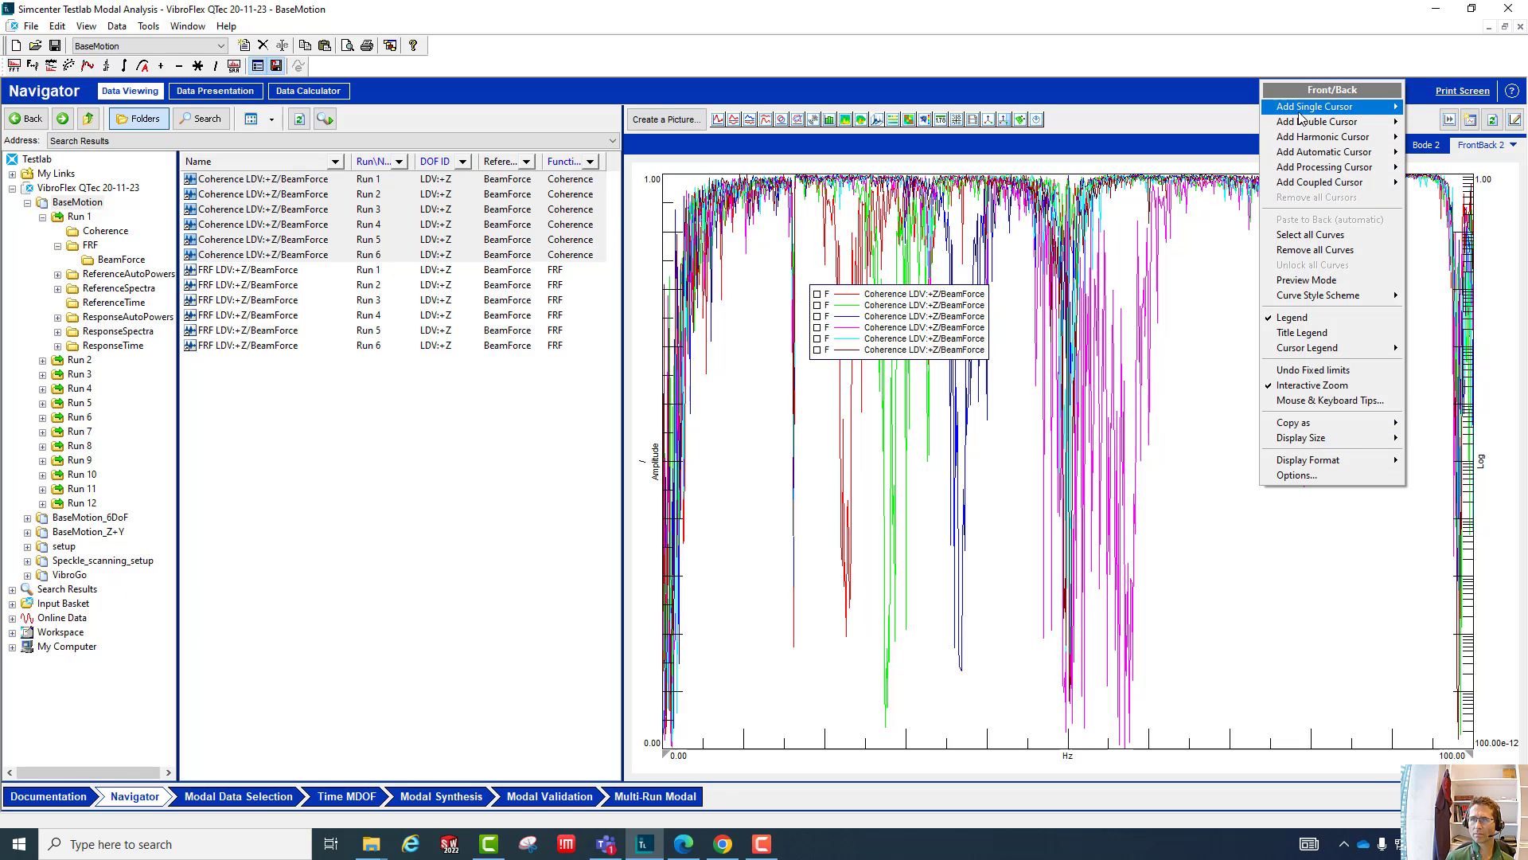
pyautogui.moveTo(1280, 140)
pyautogui.click(1159, 108)
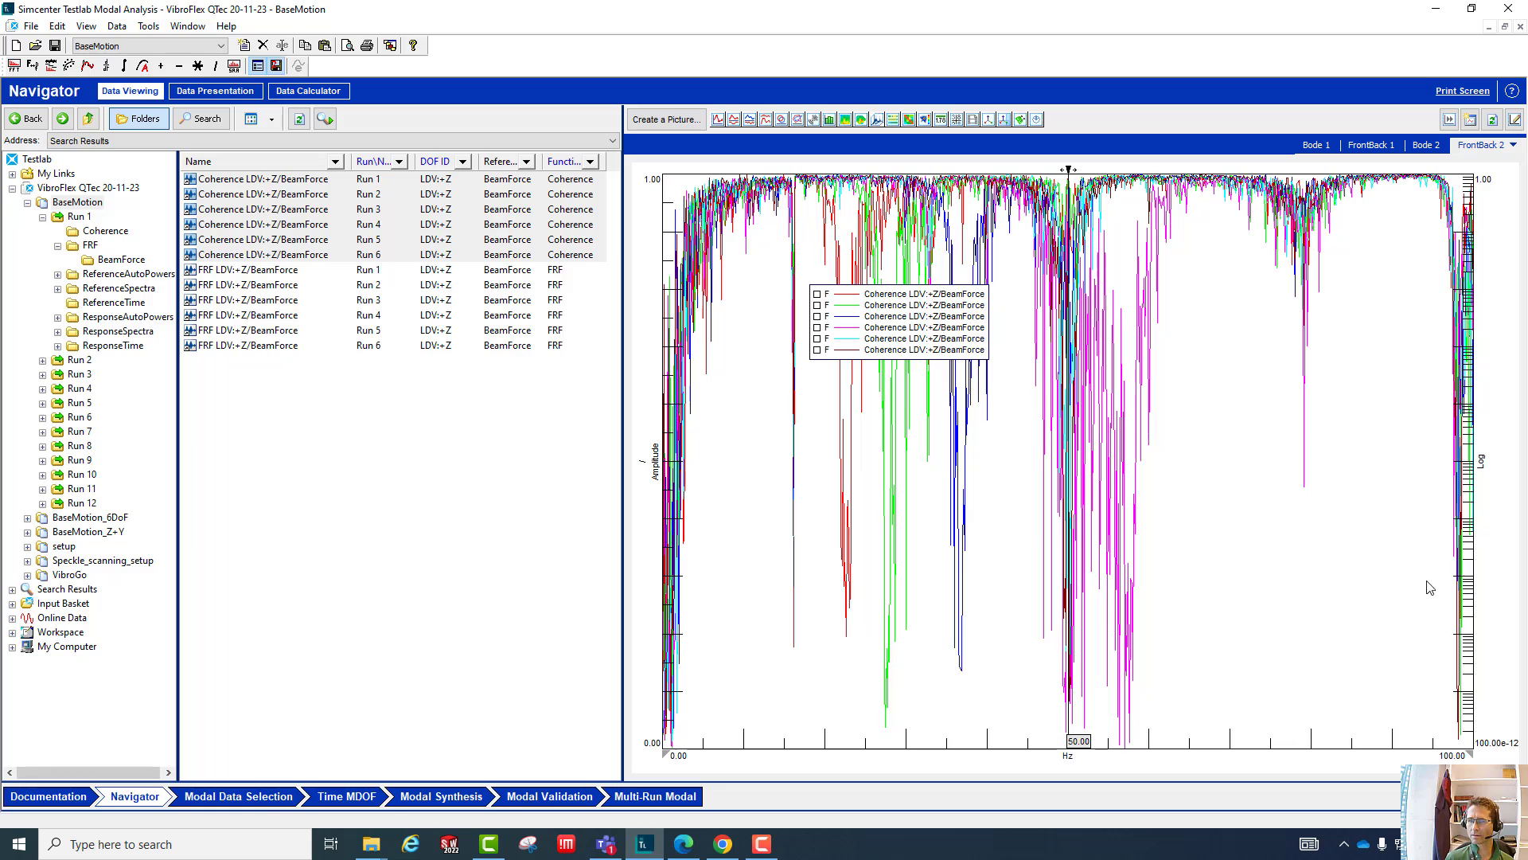
pyautogui.rightClick(1432, 682)
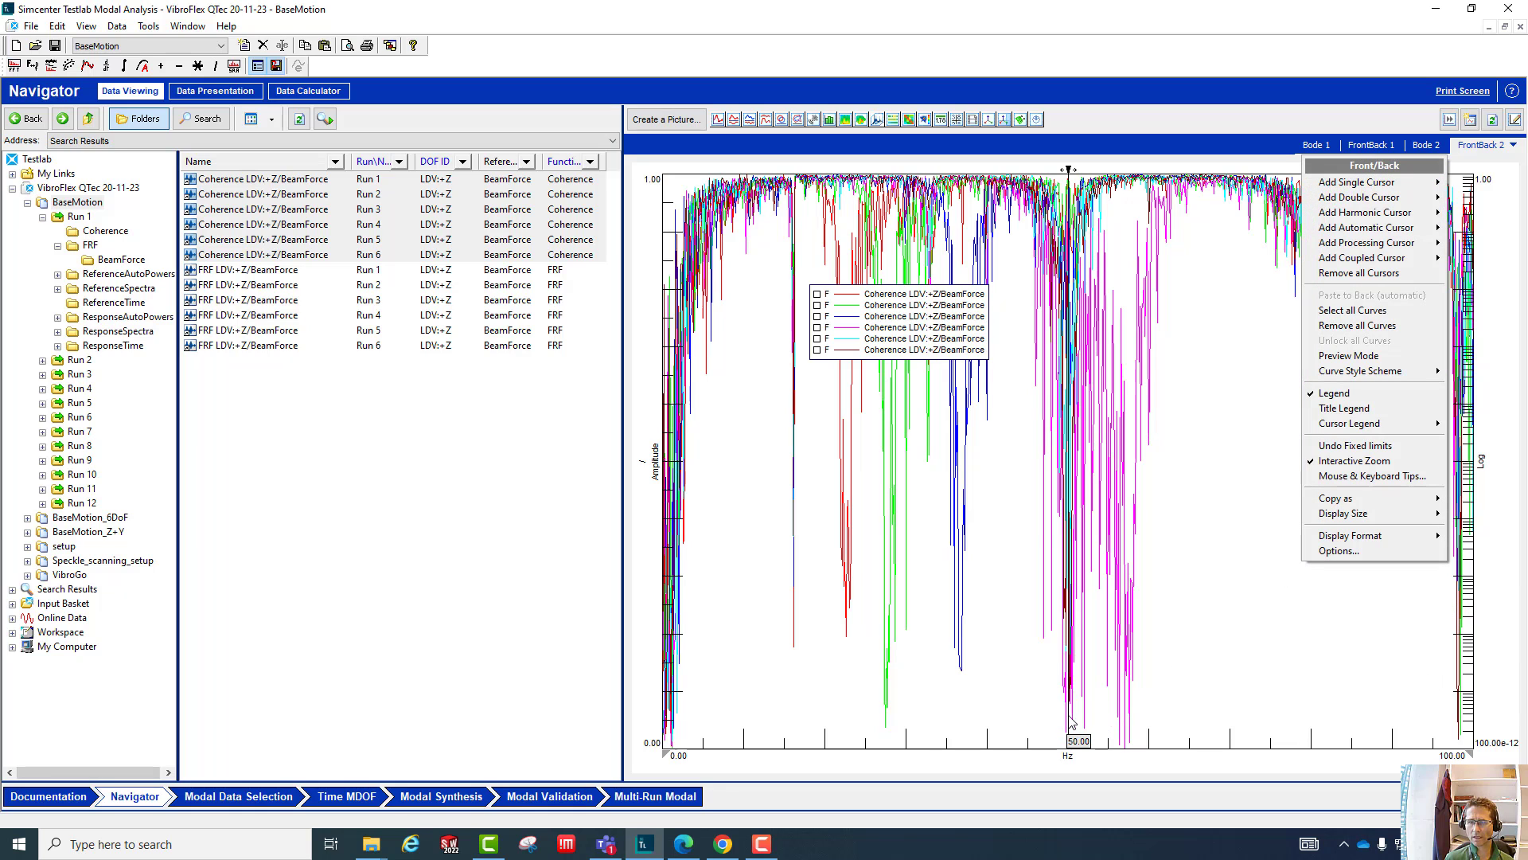
pyautogui.doubleClick(1078, 739)
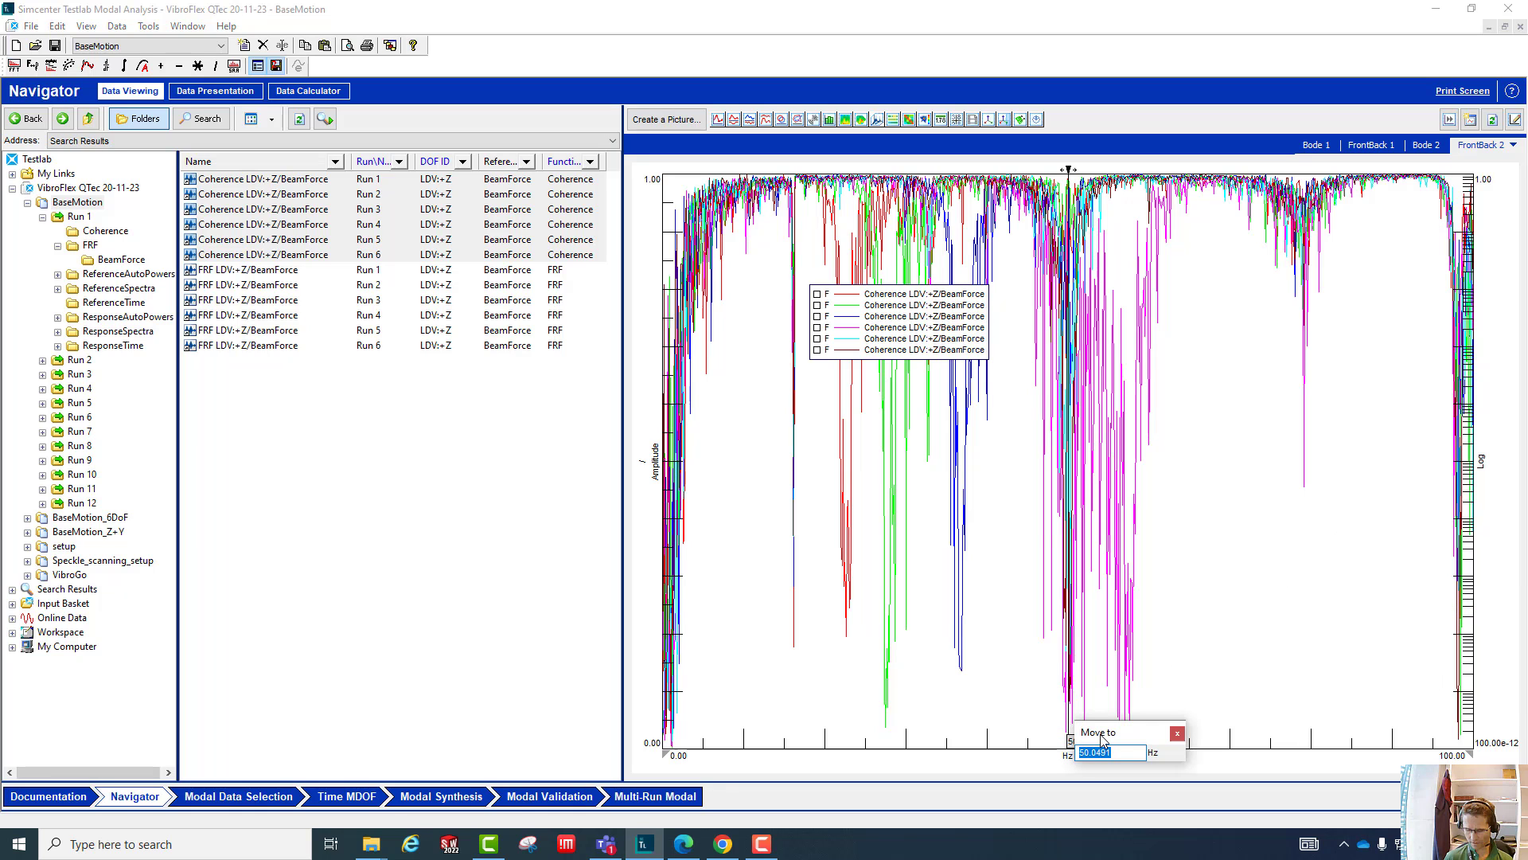
pyautogui.write('16.13')
pyautogui.press('Return')
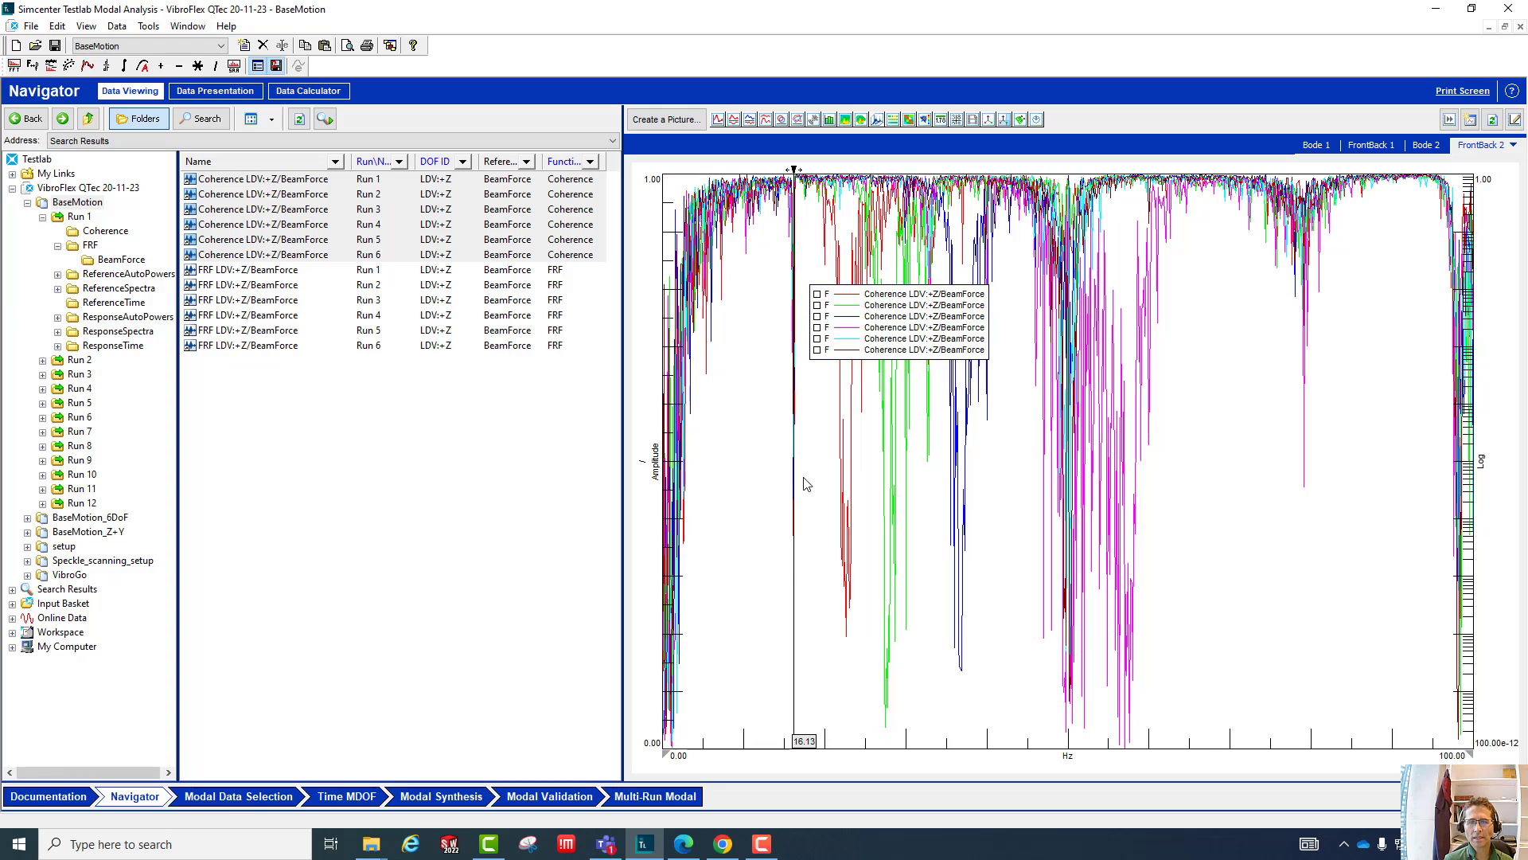
# - Reposition the cursor on the narrow coherence dip at about 16.17 Hz and compare it with the Bode 2 display
pyautogui.click(806, 613)
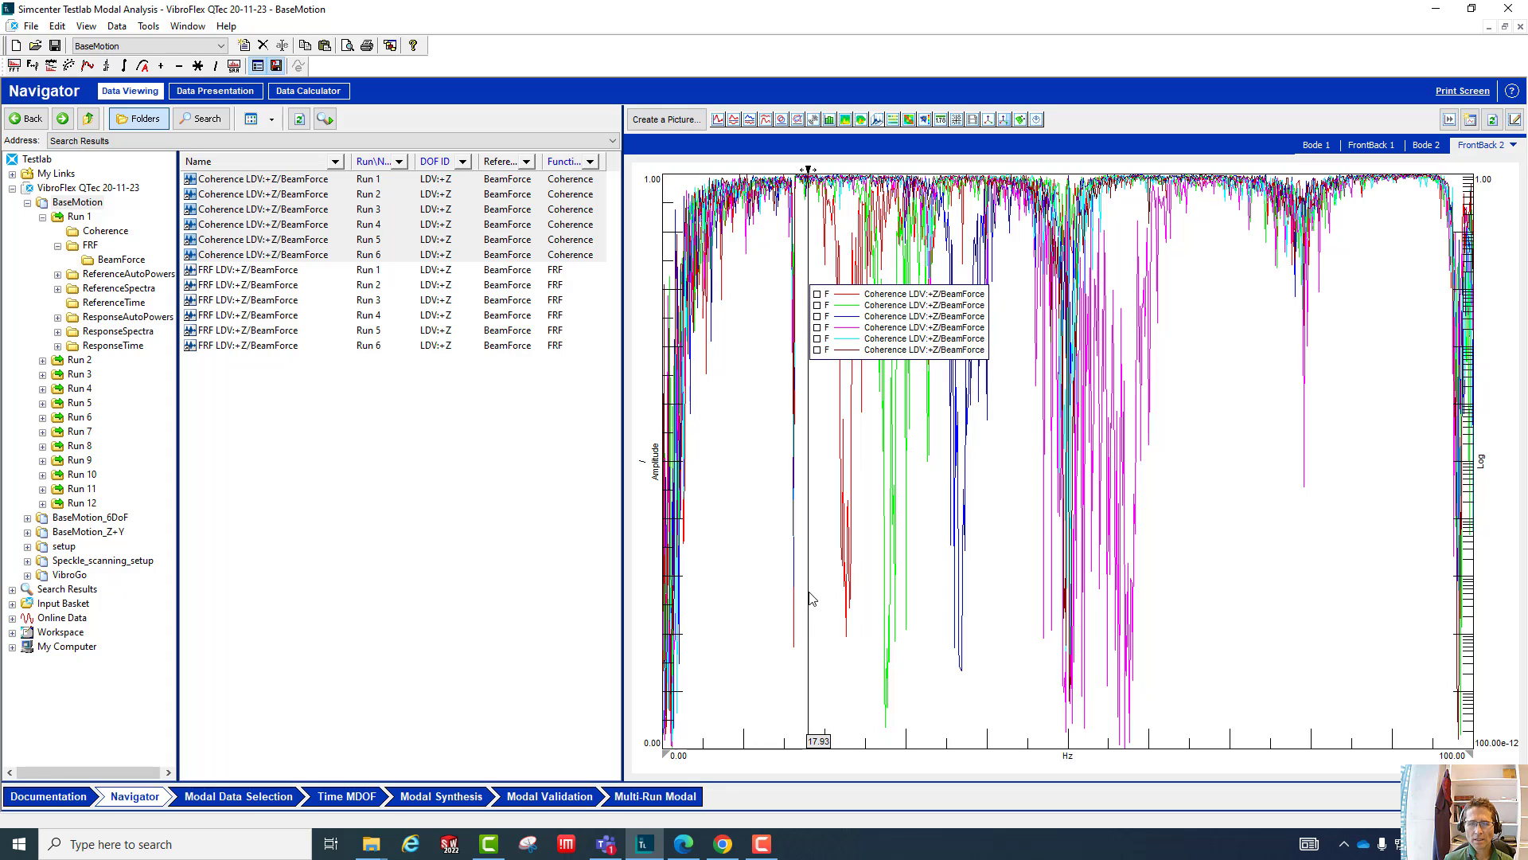
pyautogui.click(795, 649)
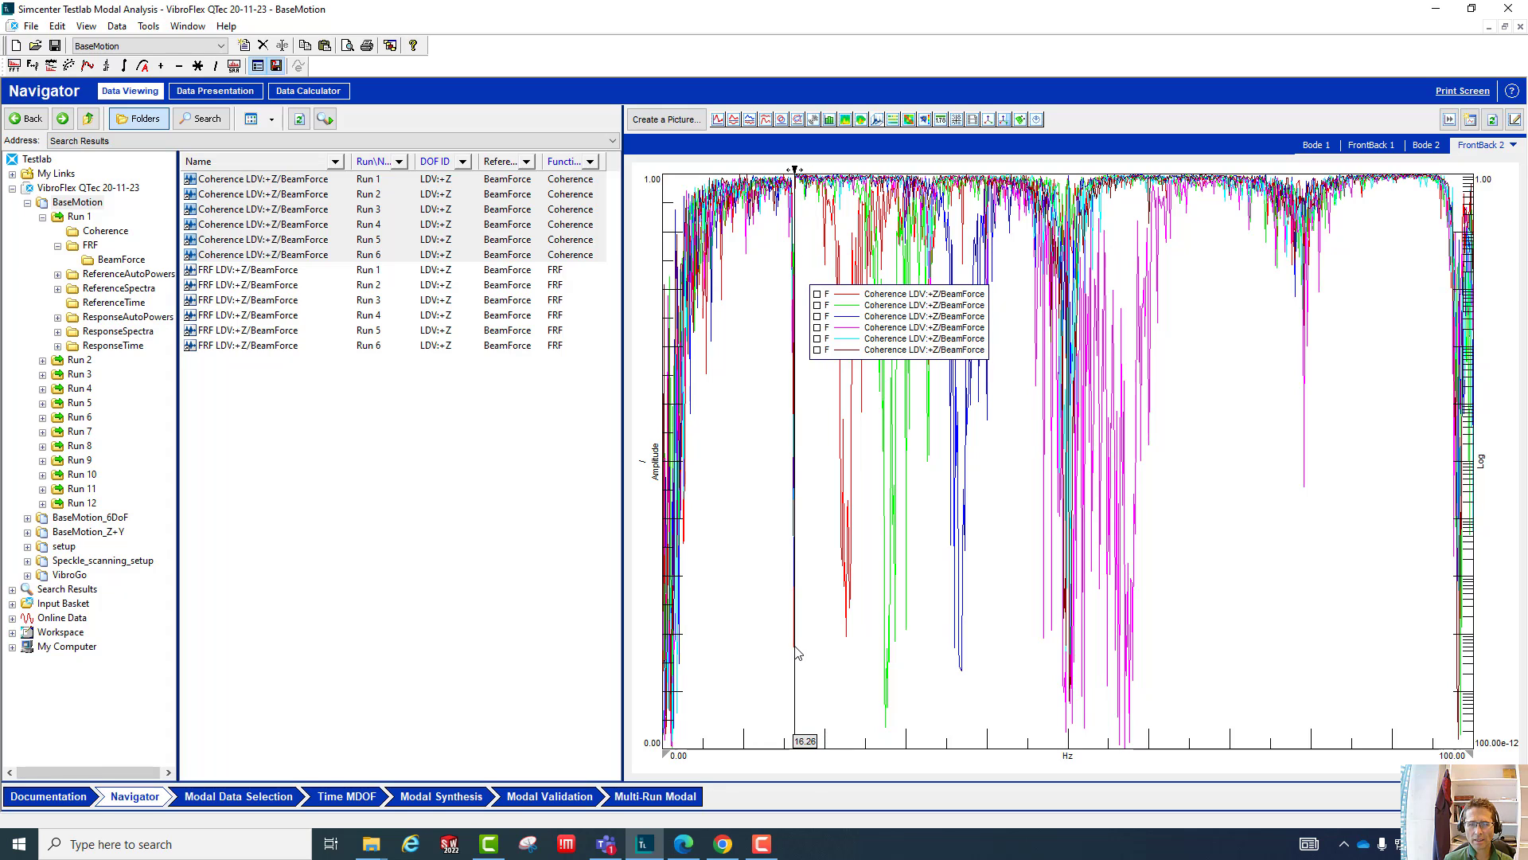
pyautogui.click(794, 648)
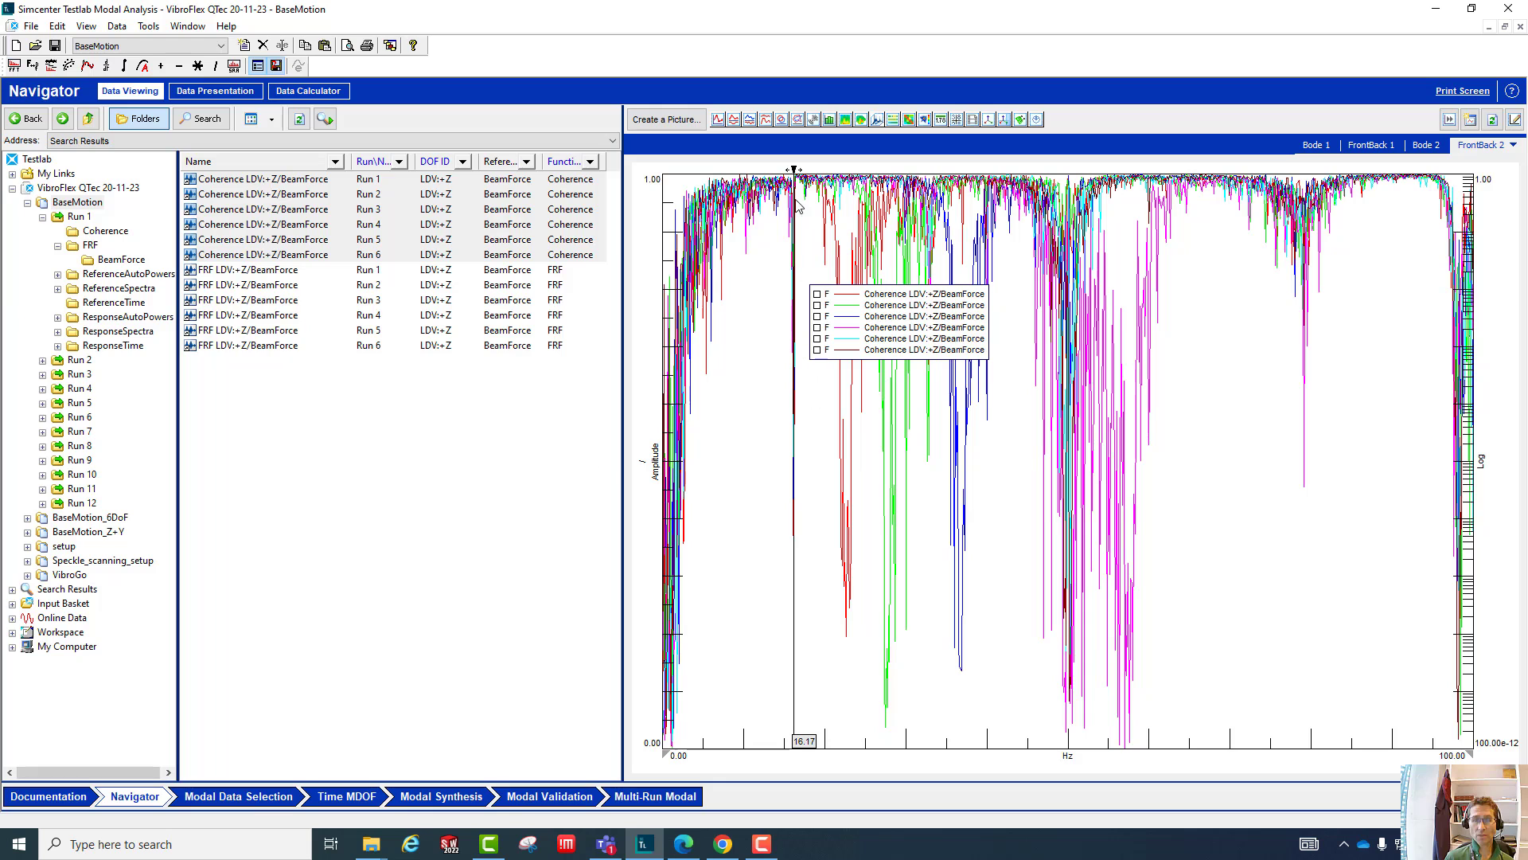
pyautogui.moveTo(795, 609); pyautogui.dragTo(797, 610)
pyautogui.rightClick(797, 609)
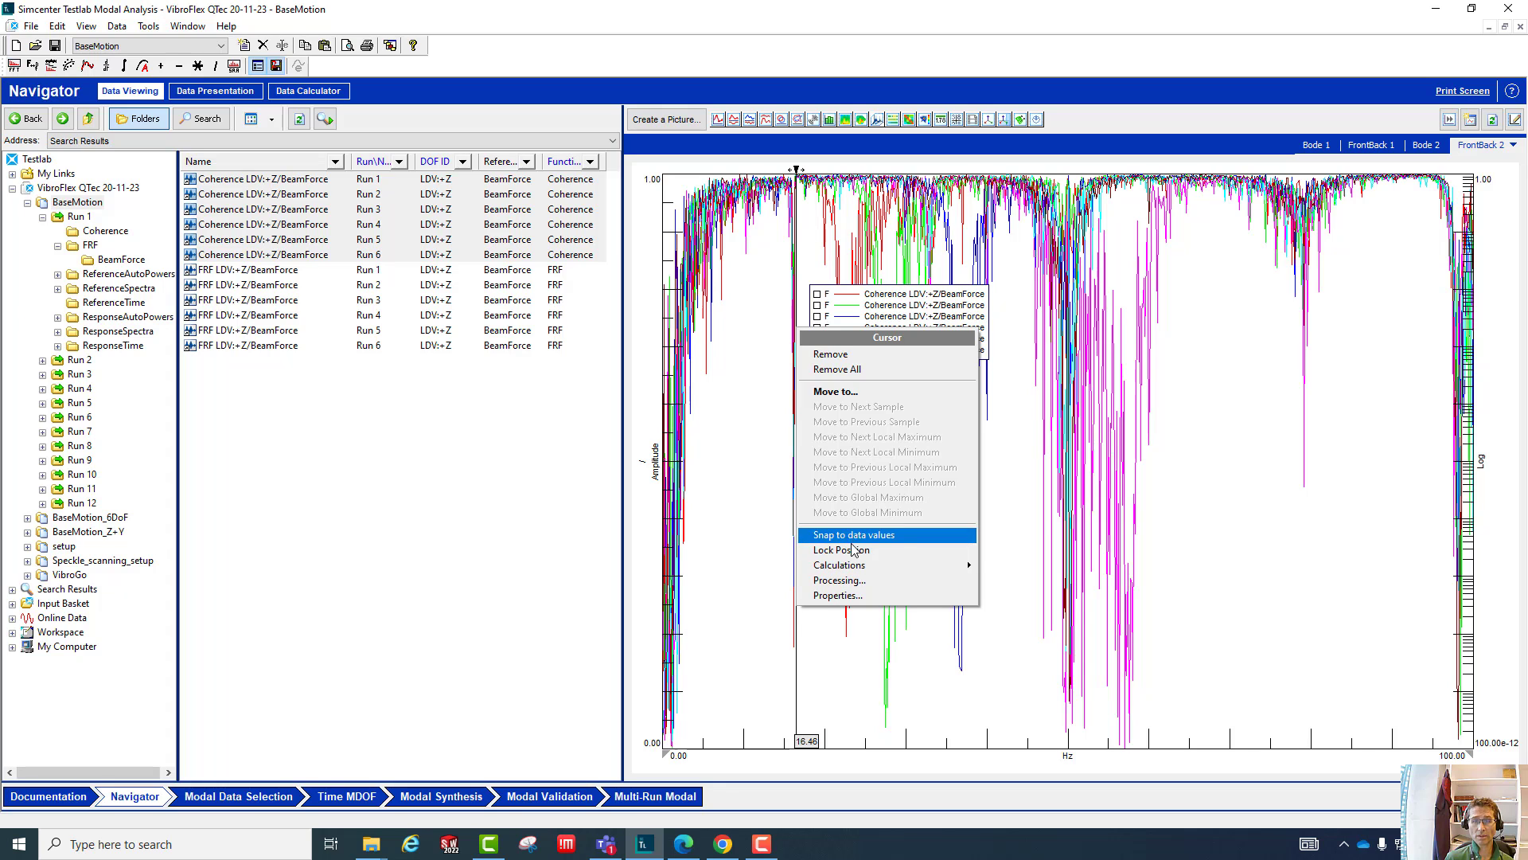
pyautogui.click(800, 703)
pyautogui.moveTo(800, 703); pyautogui.dragTo(796, 703)
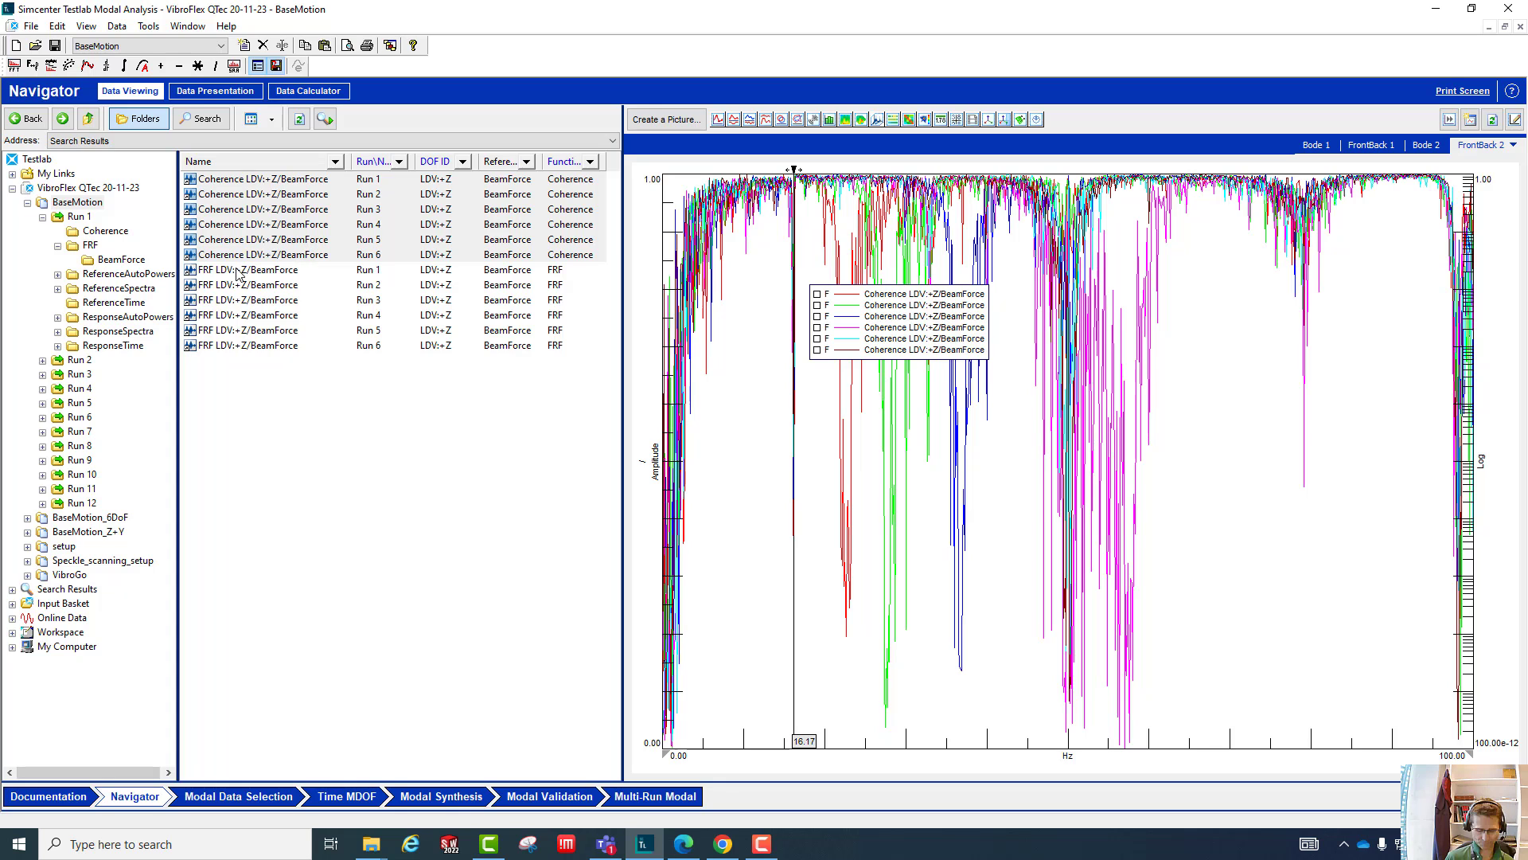
pyautogui.click(1429, 145)
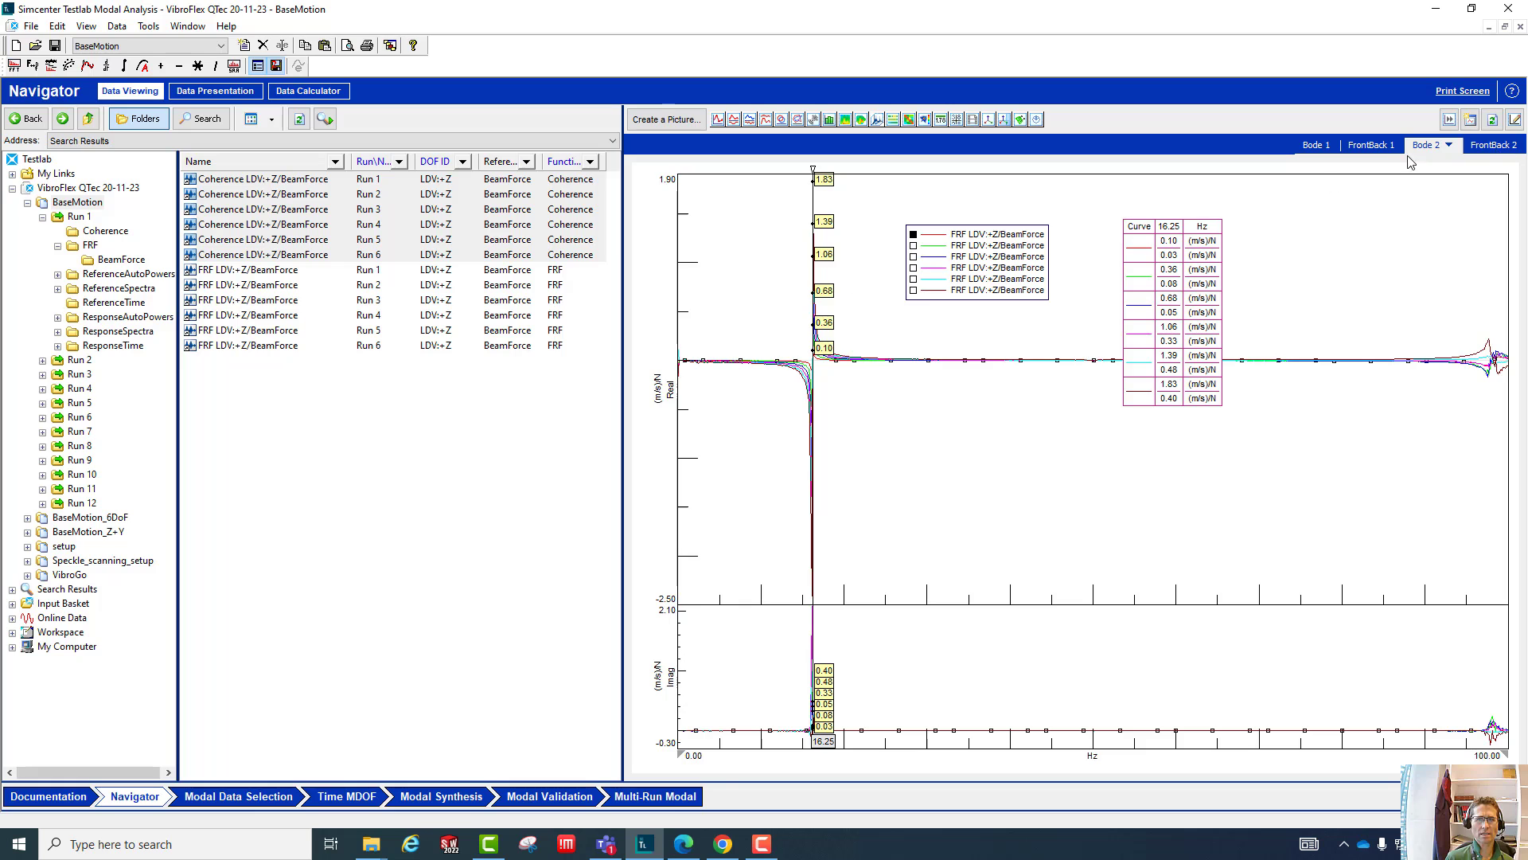
pyautogui.click(1494, 146)
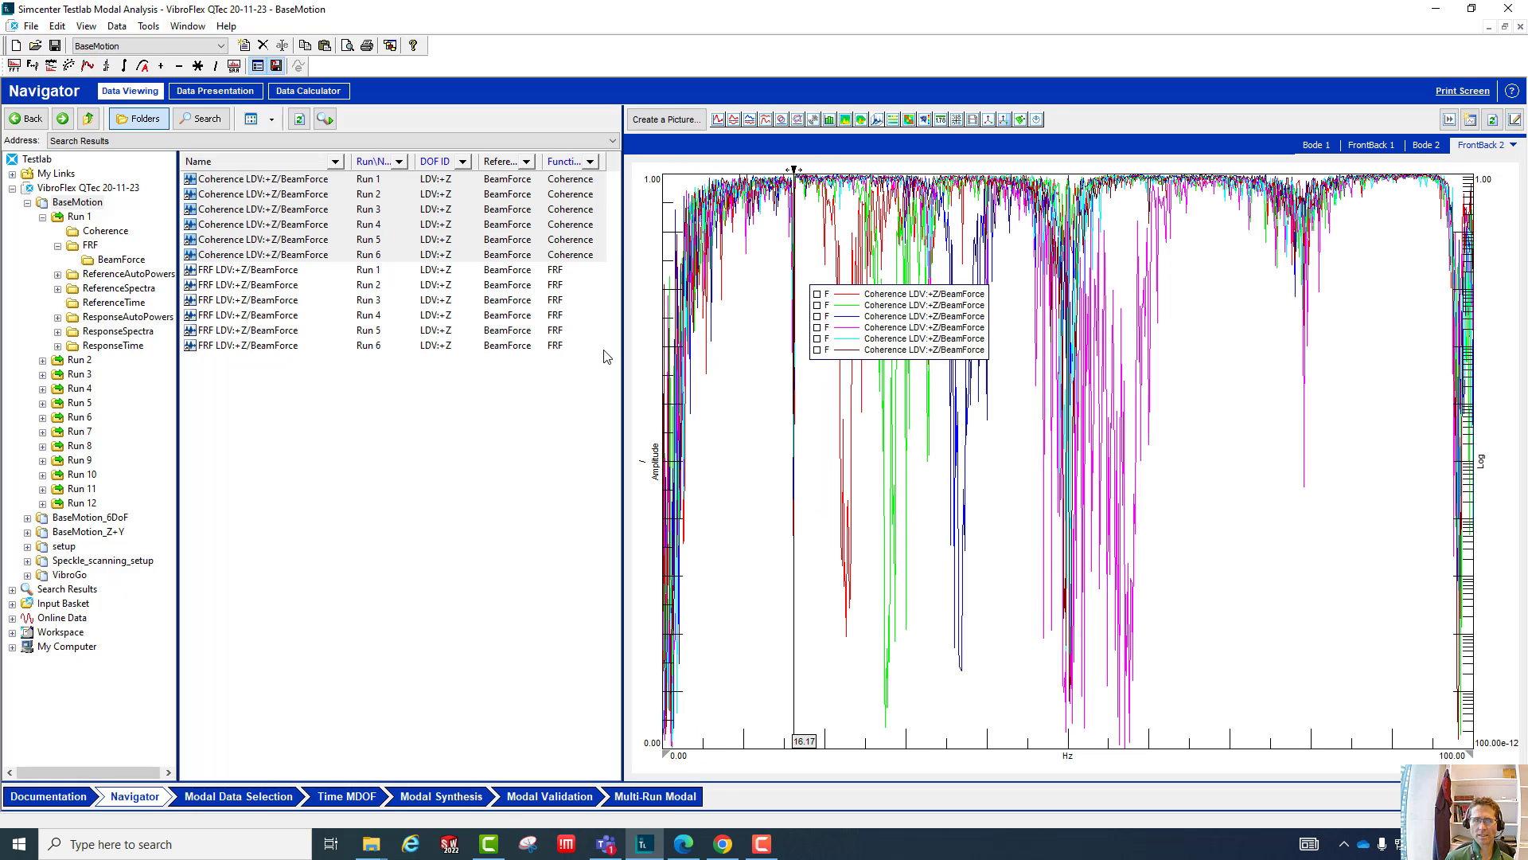
# - Examine the detailed properties of the Run 1 FRF block, then close them
pyautogui.rightClick(254, 272)
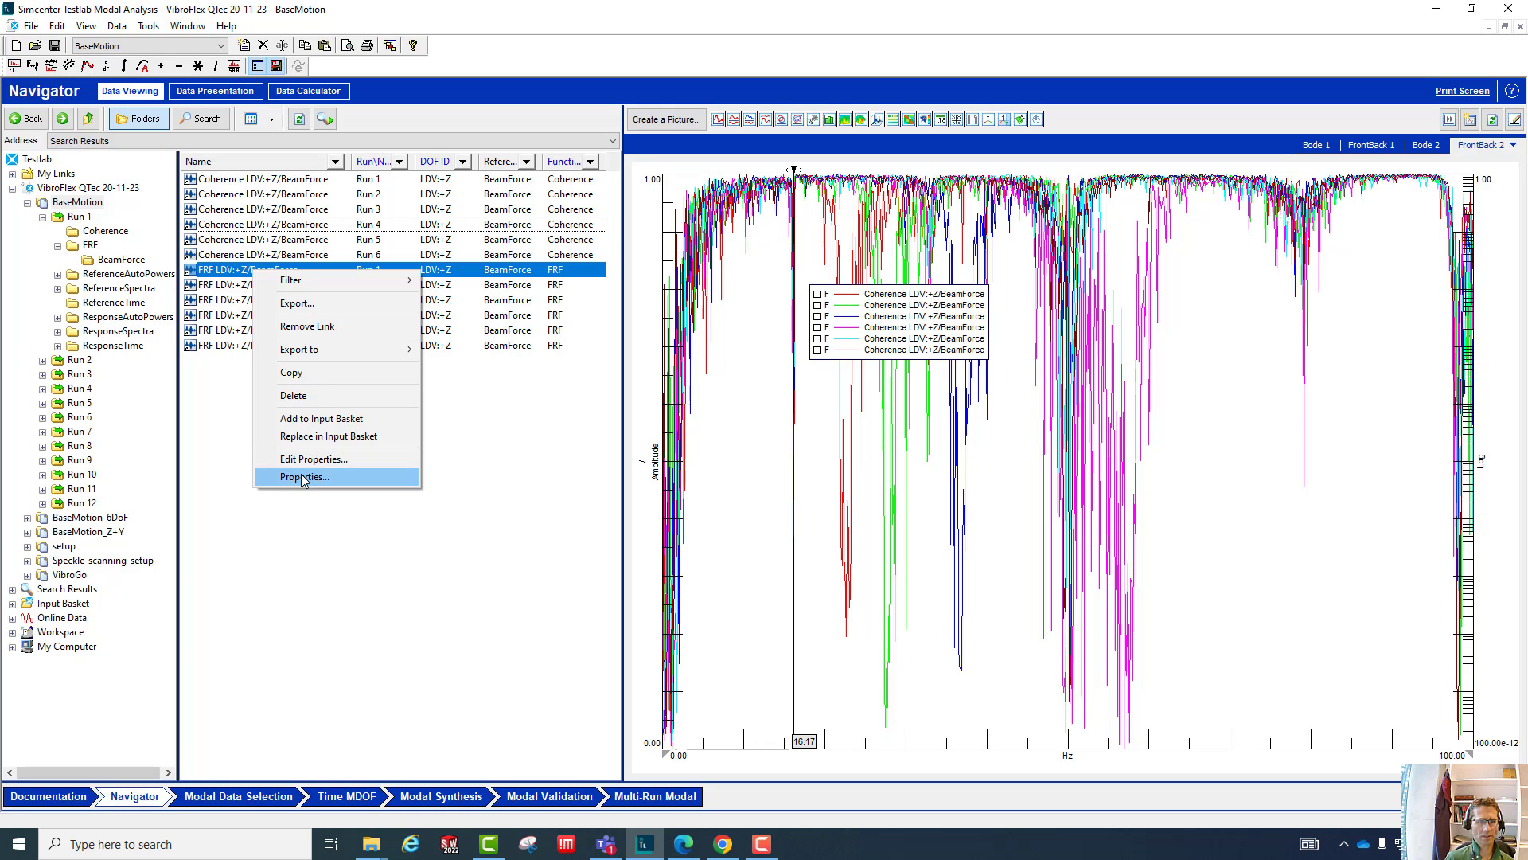
pyautogui.click(298, 479)
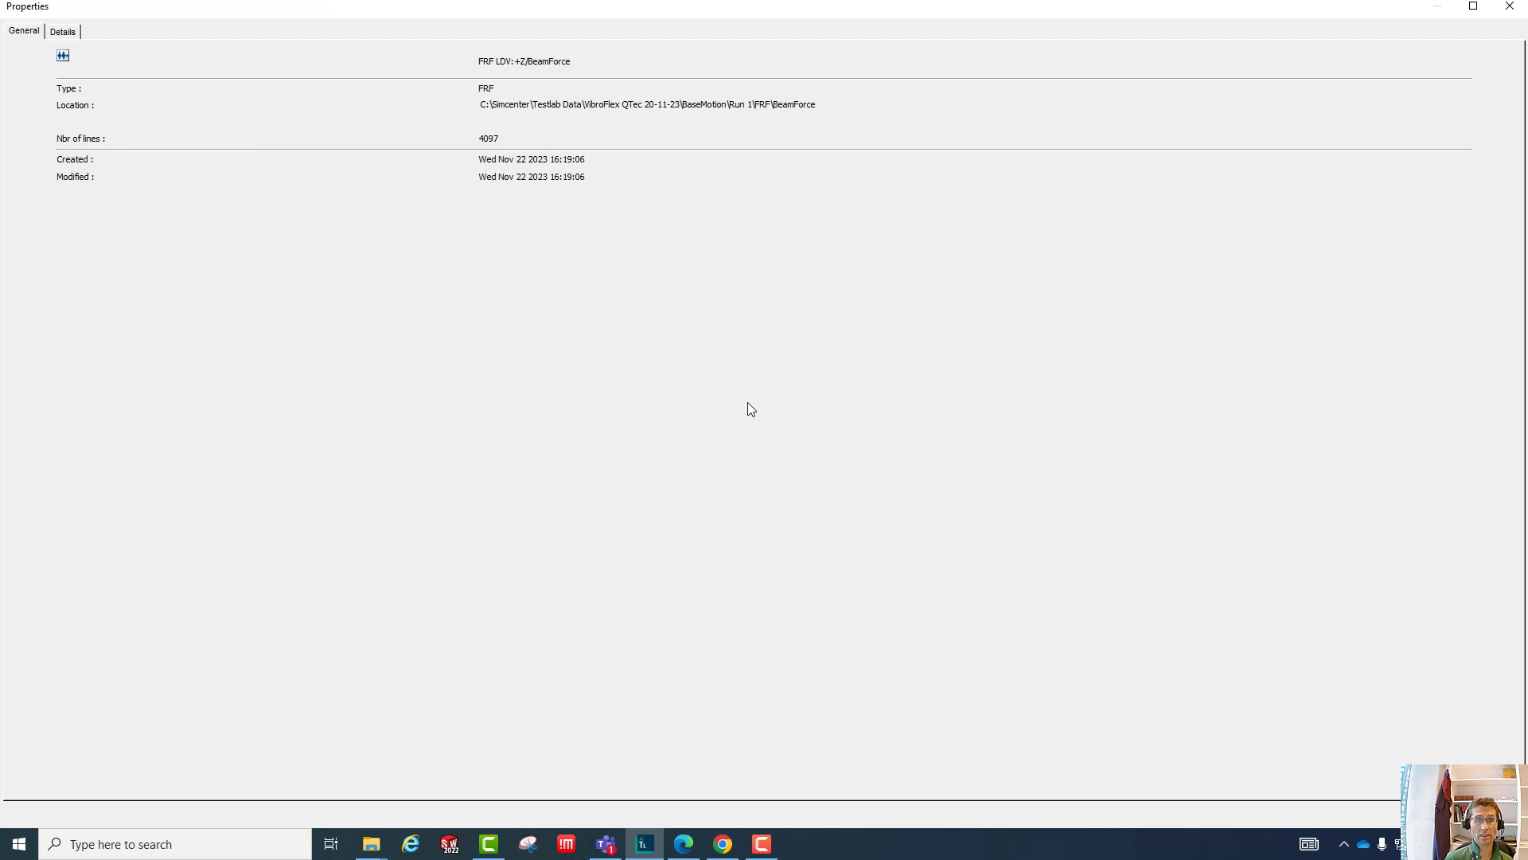
pyautogui.click(64, 32)
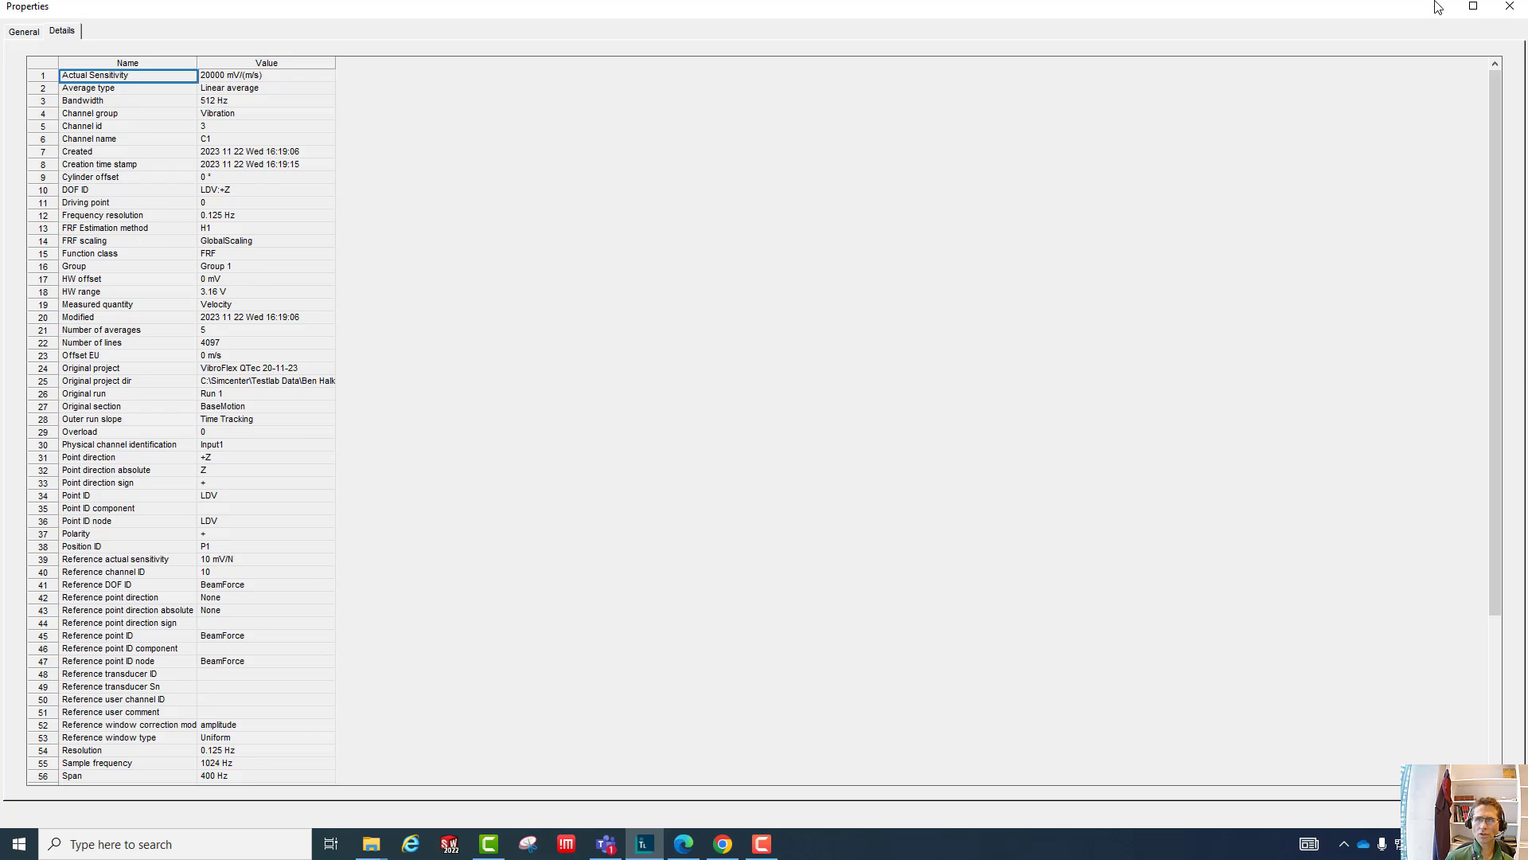
pyautogui.click(1511, 8)
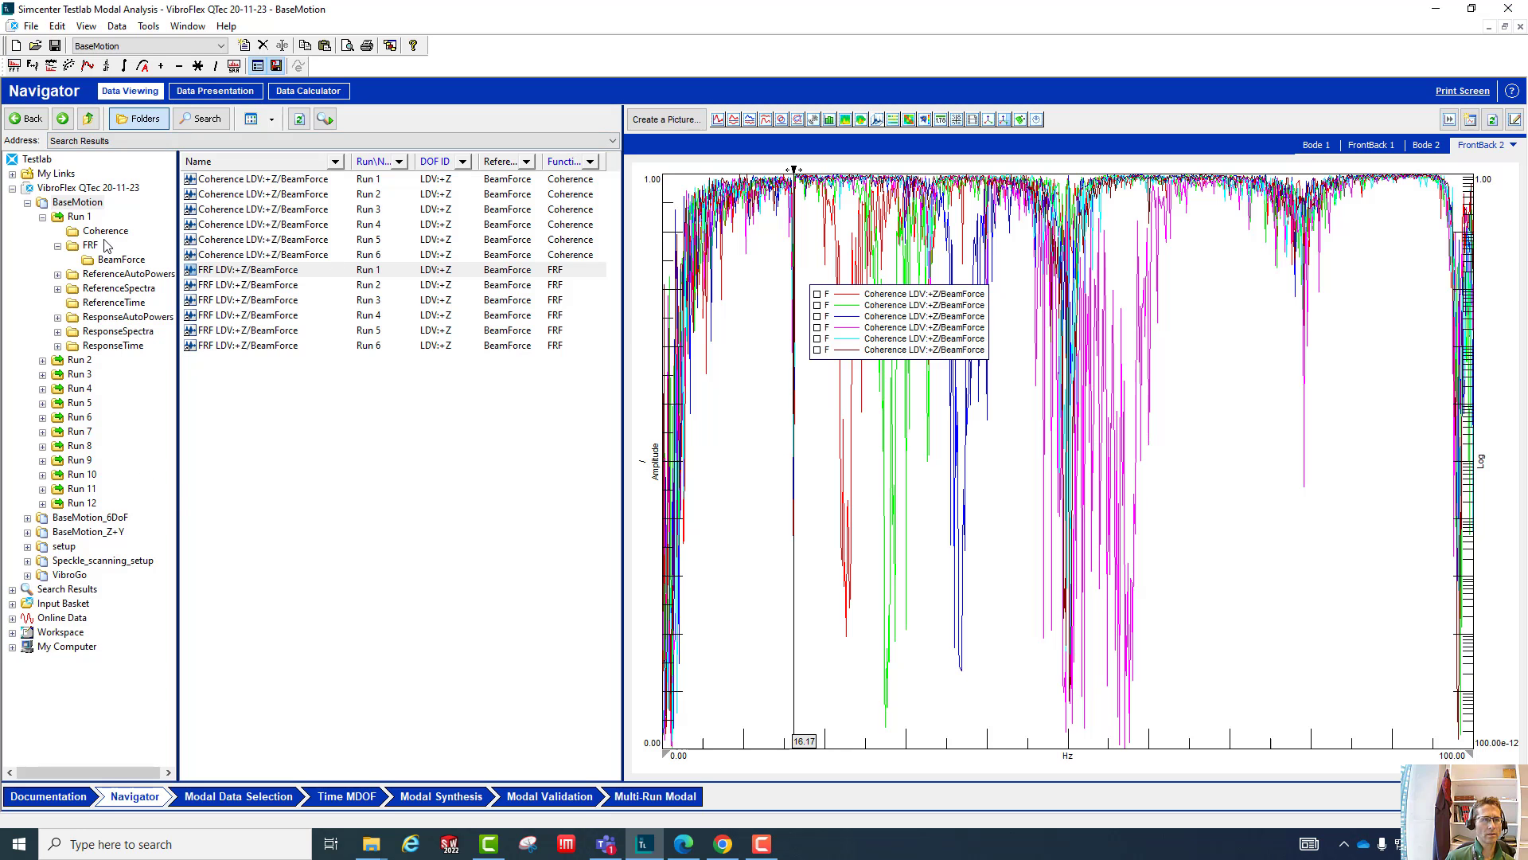
# - Open Run 1 of BaseMotion and reset the block list filter to show all items
pyautogui.click(79, 217)
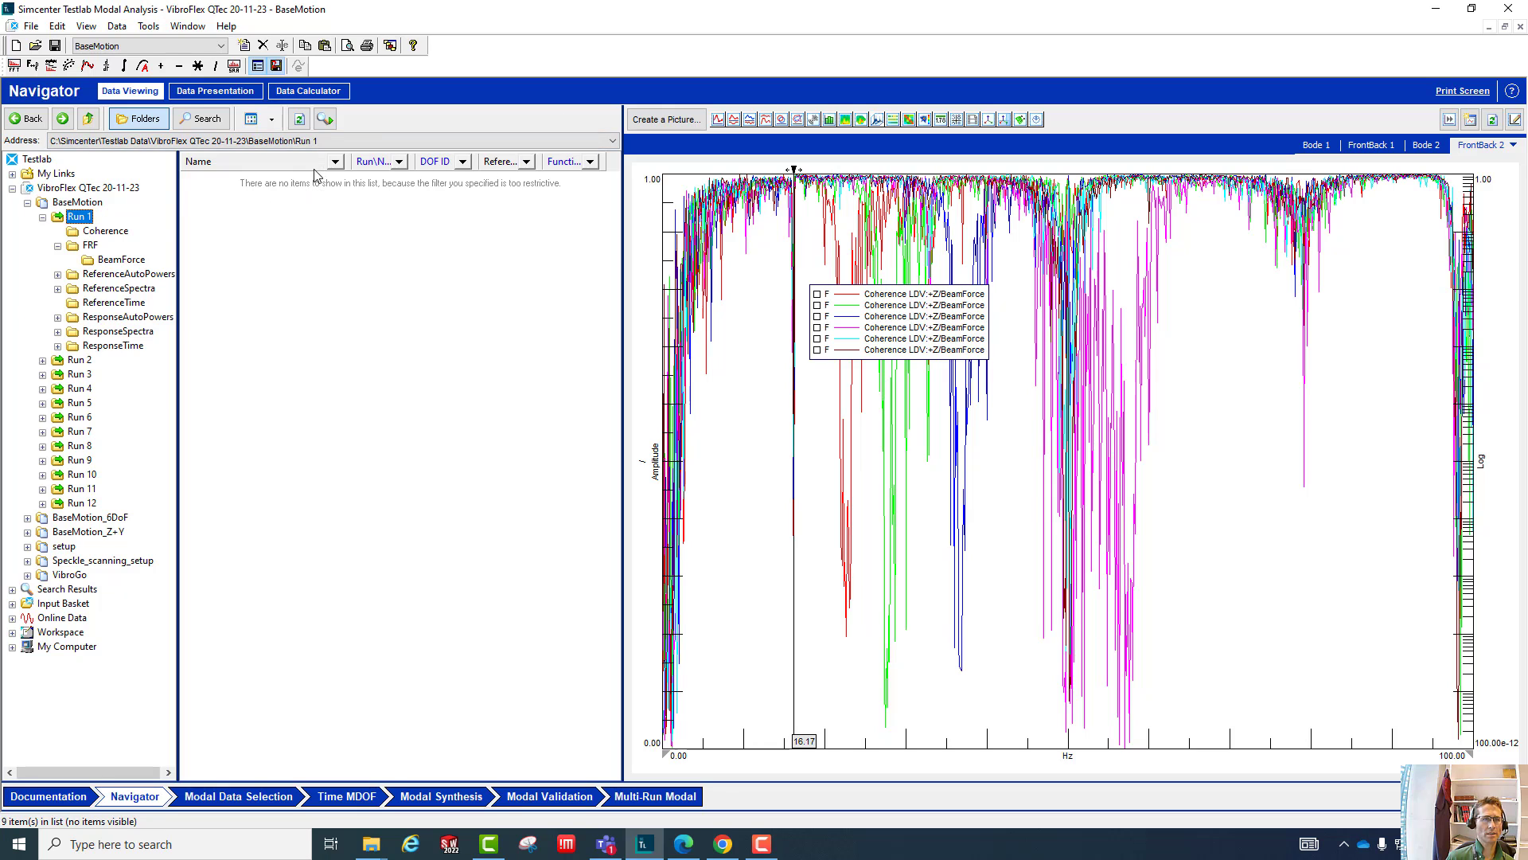
pyautogui.click(82, 204)
pyautogui.click(78, 217)
pyautogui.rightClick(371, 161)
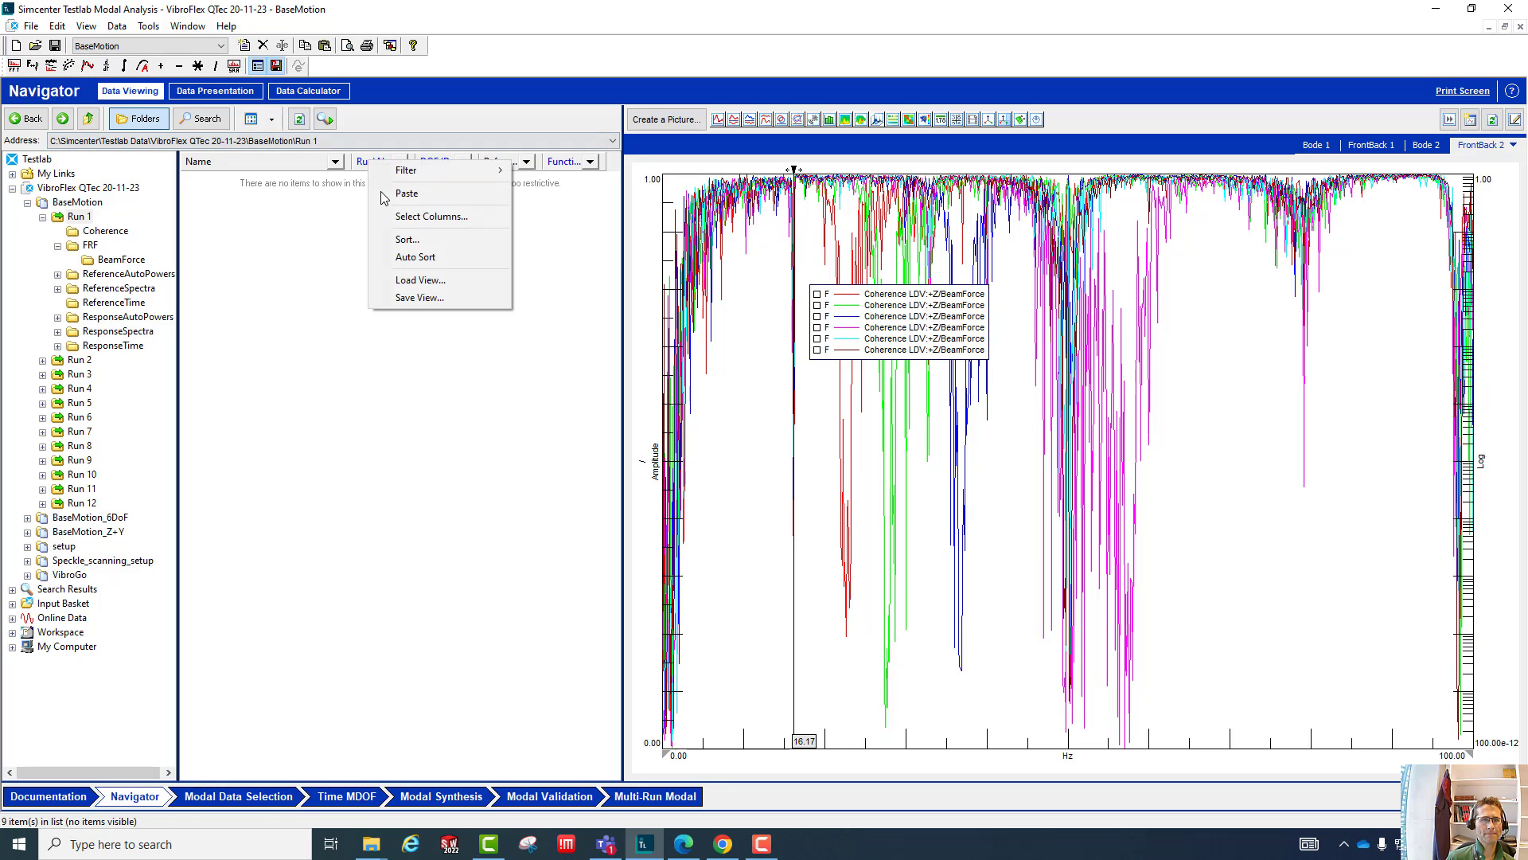
pyautogui.moveTo(413, 176)
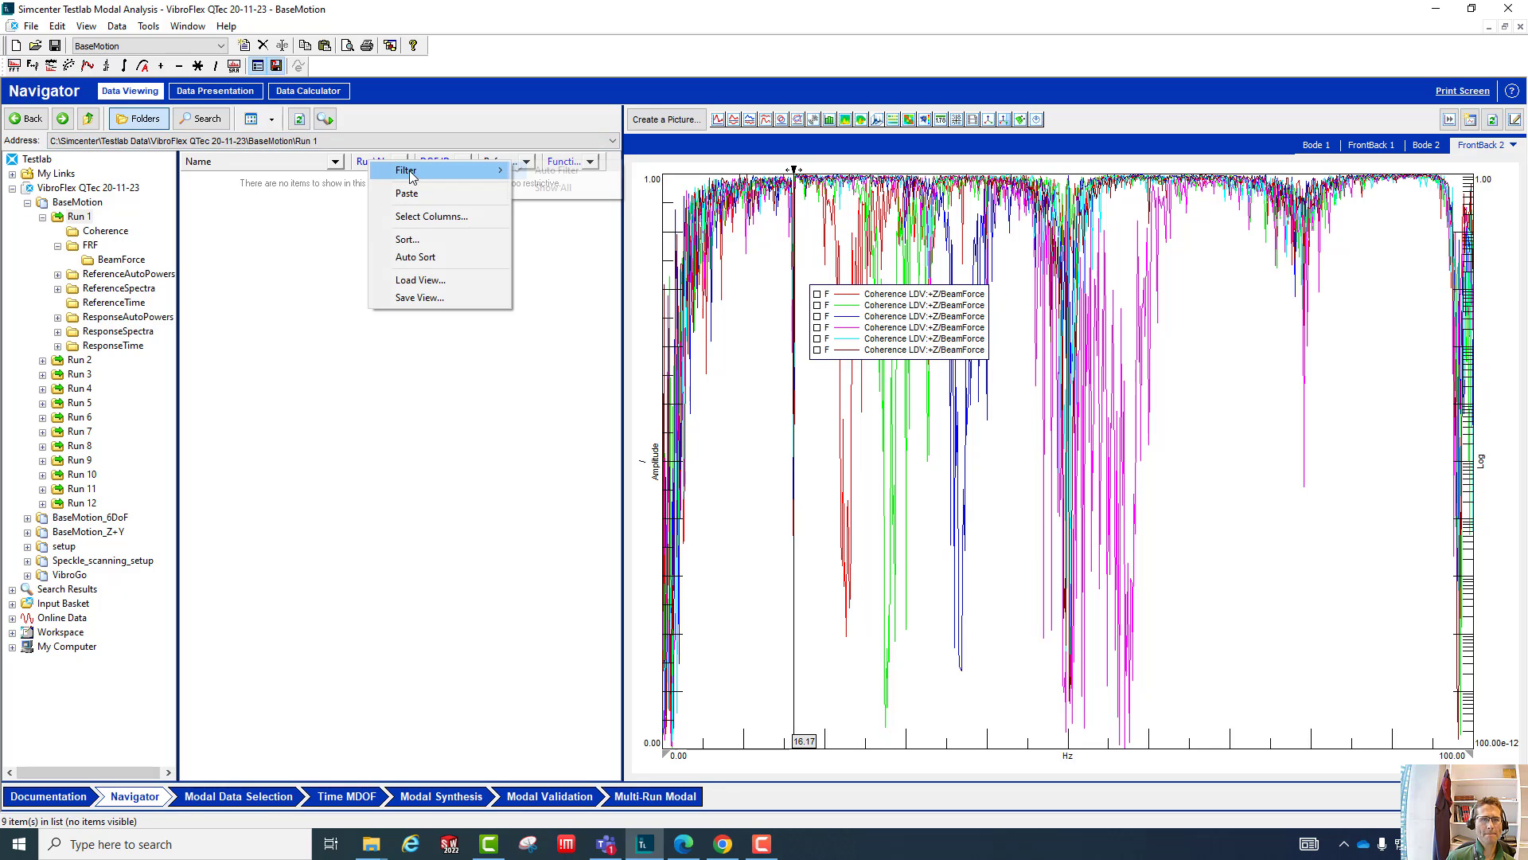
pyautogui.click(548, 190)
# - View the channel setup stored in Run 1's ArchivedSettings
pyautogui.click(236, 178)
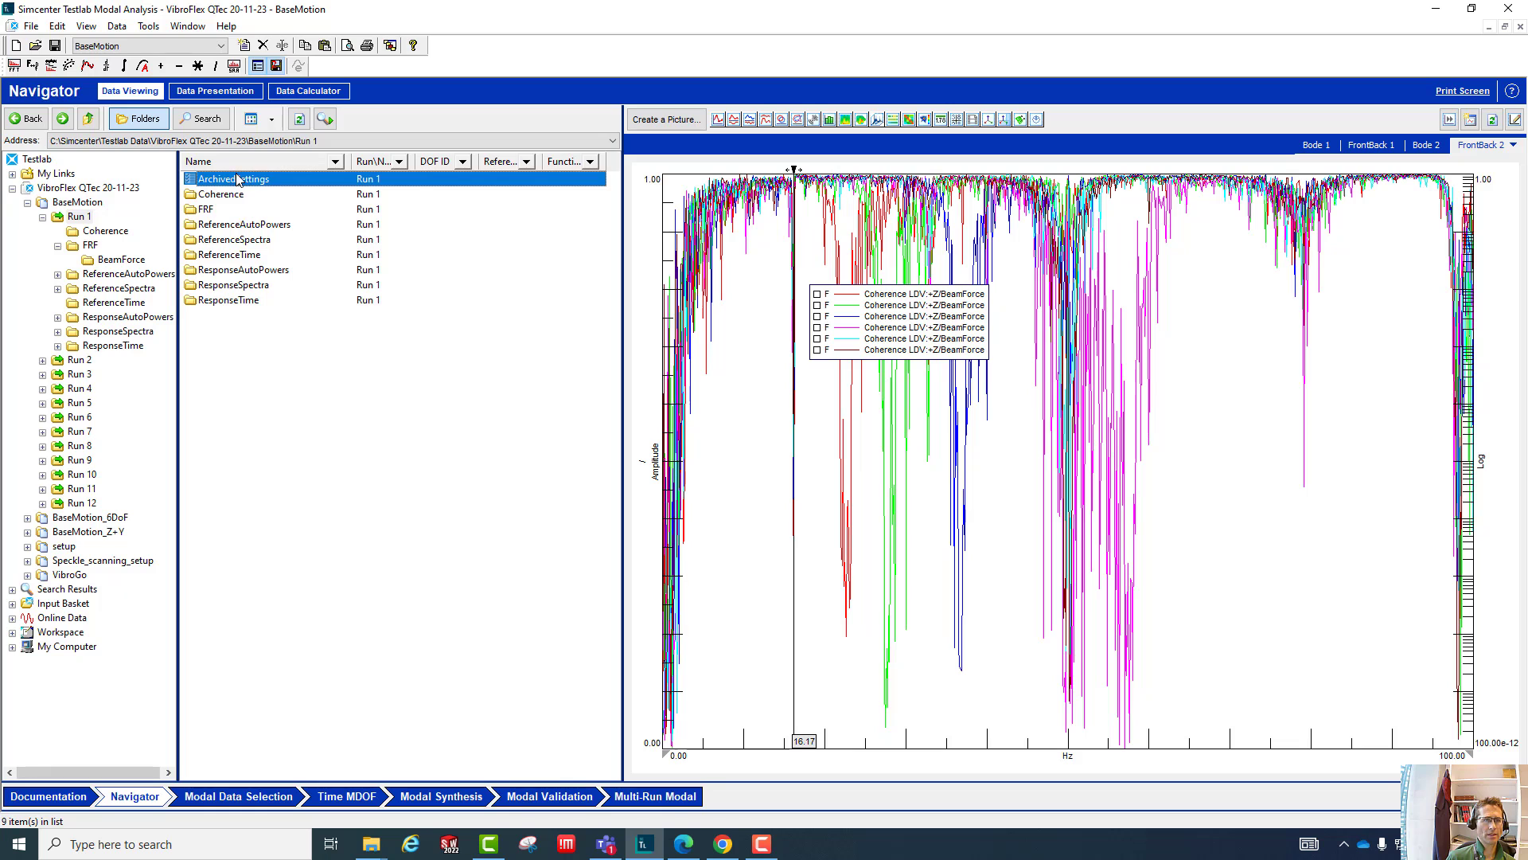
pyautogui.rightClick(243, 181)
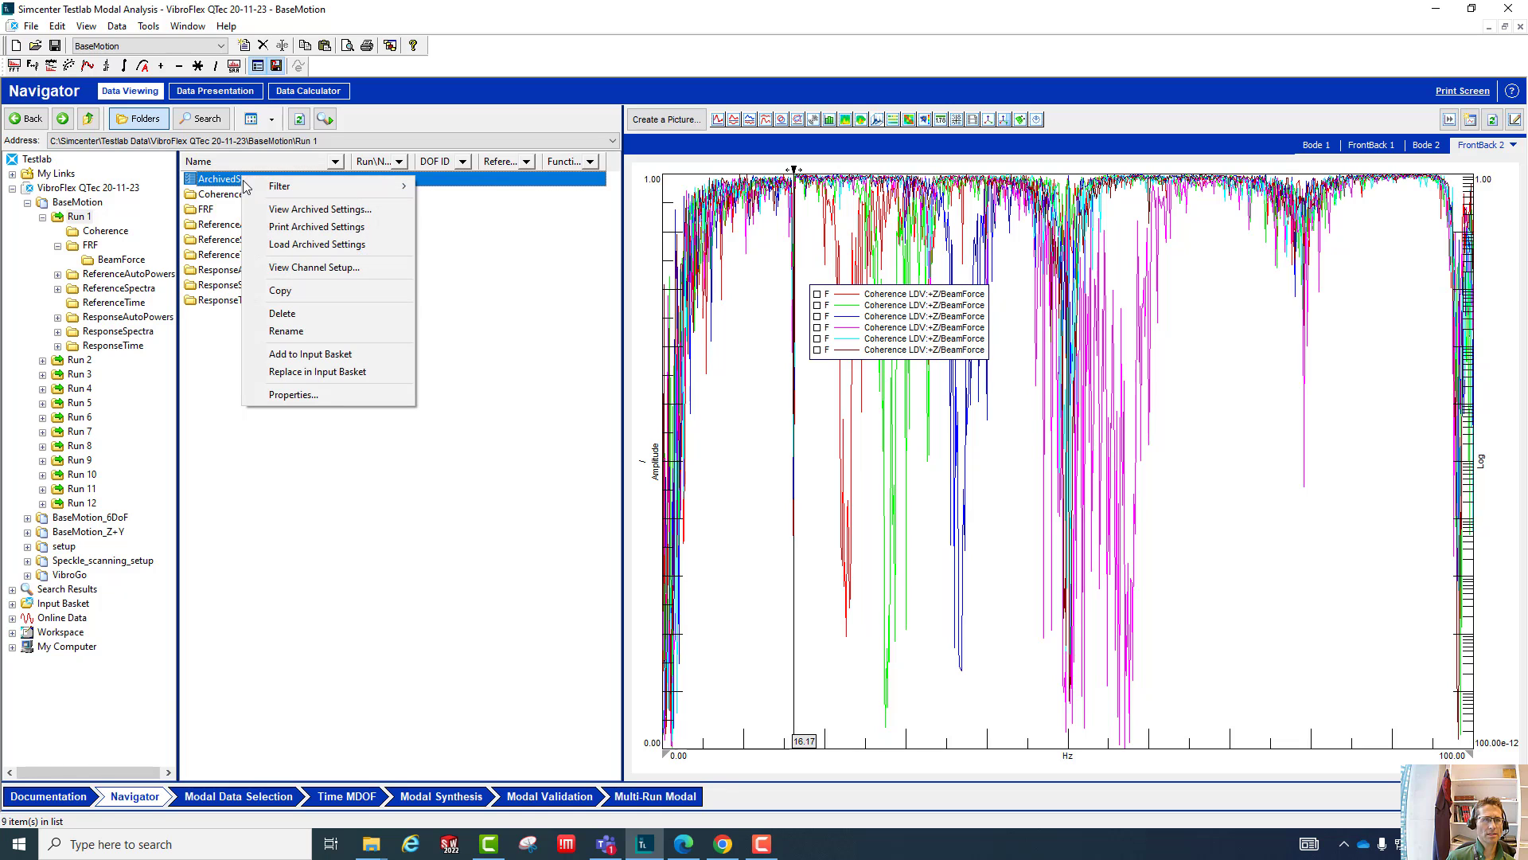
pyautogui.click(308, 268)
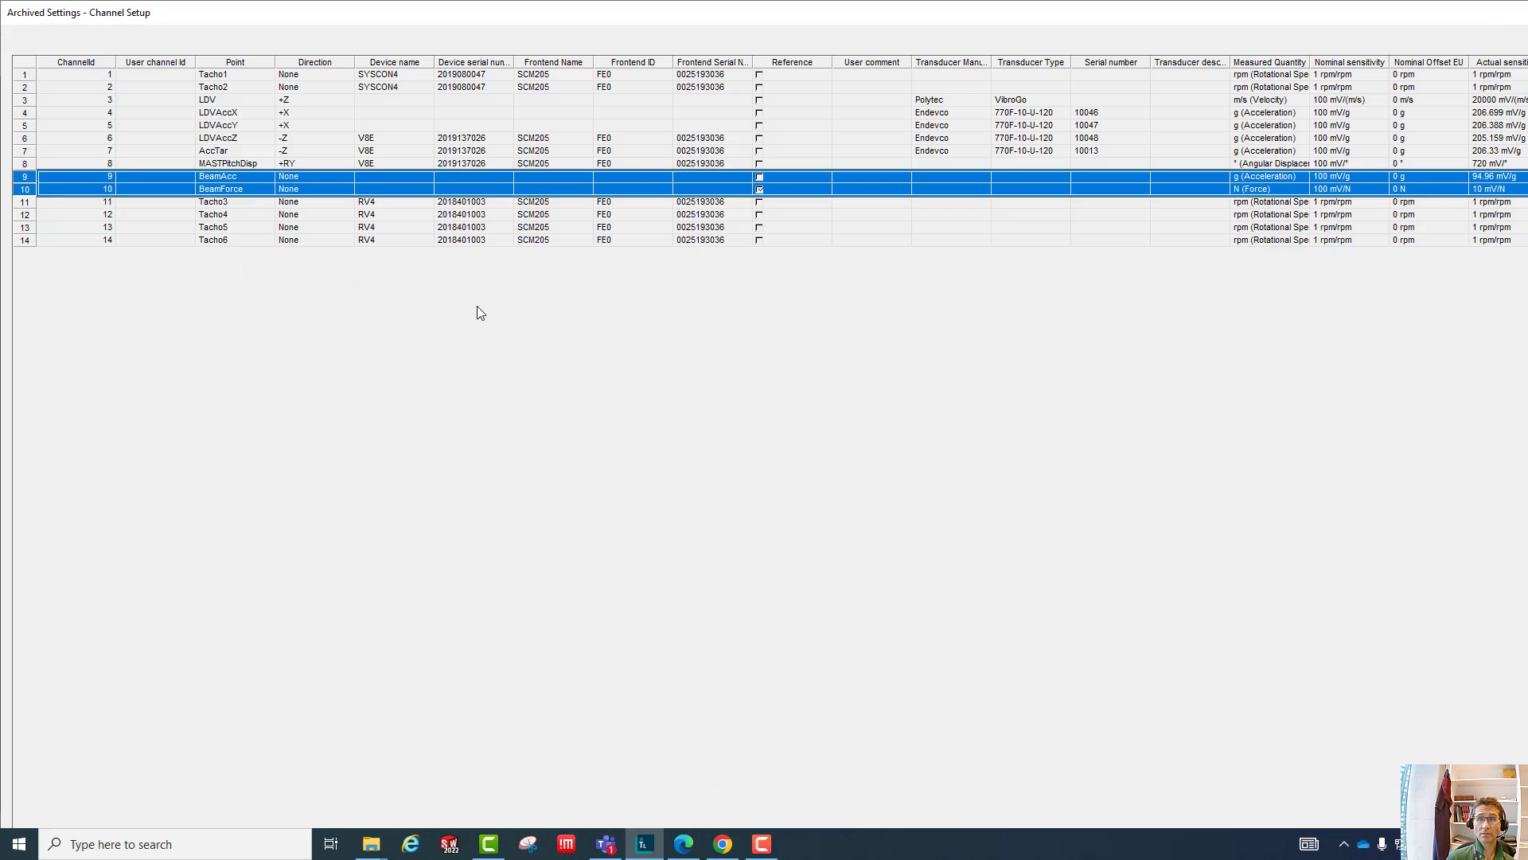
# - Bring the archived channel setup window fully into view and maximize it to show the whole channel table
pyautogui.press('Escape')
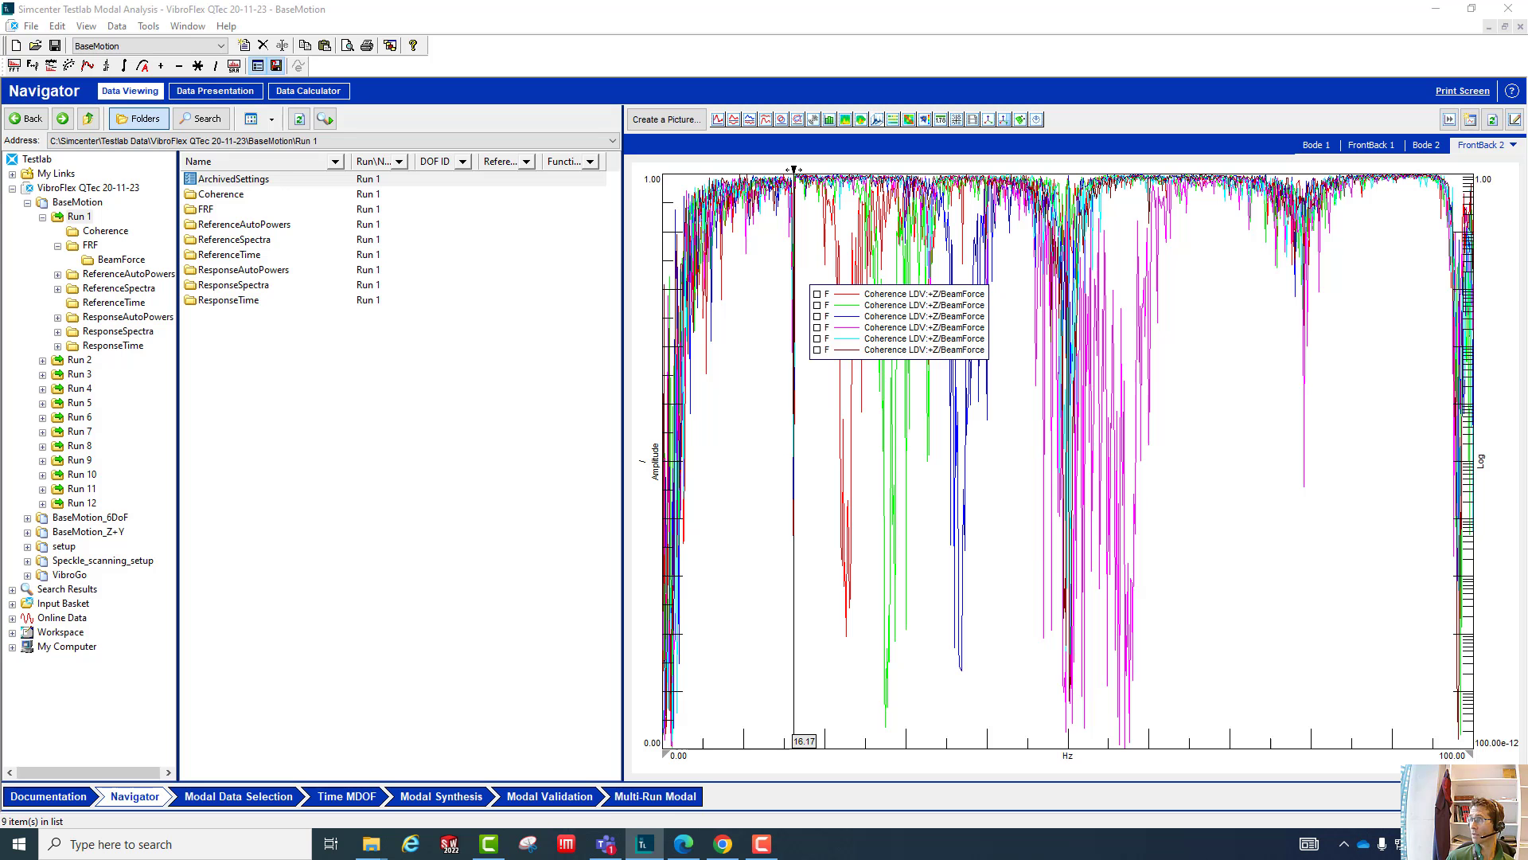
pyautogui.moveTo(1527, 41); pyautogui.dragTo(499, 58)
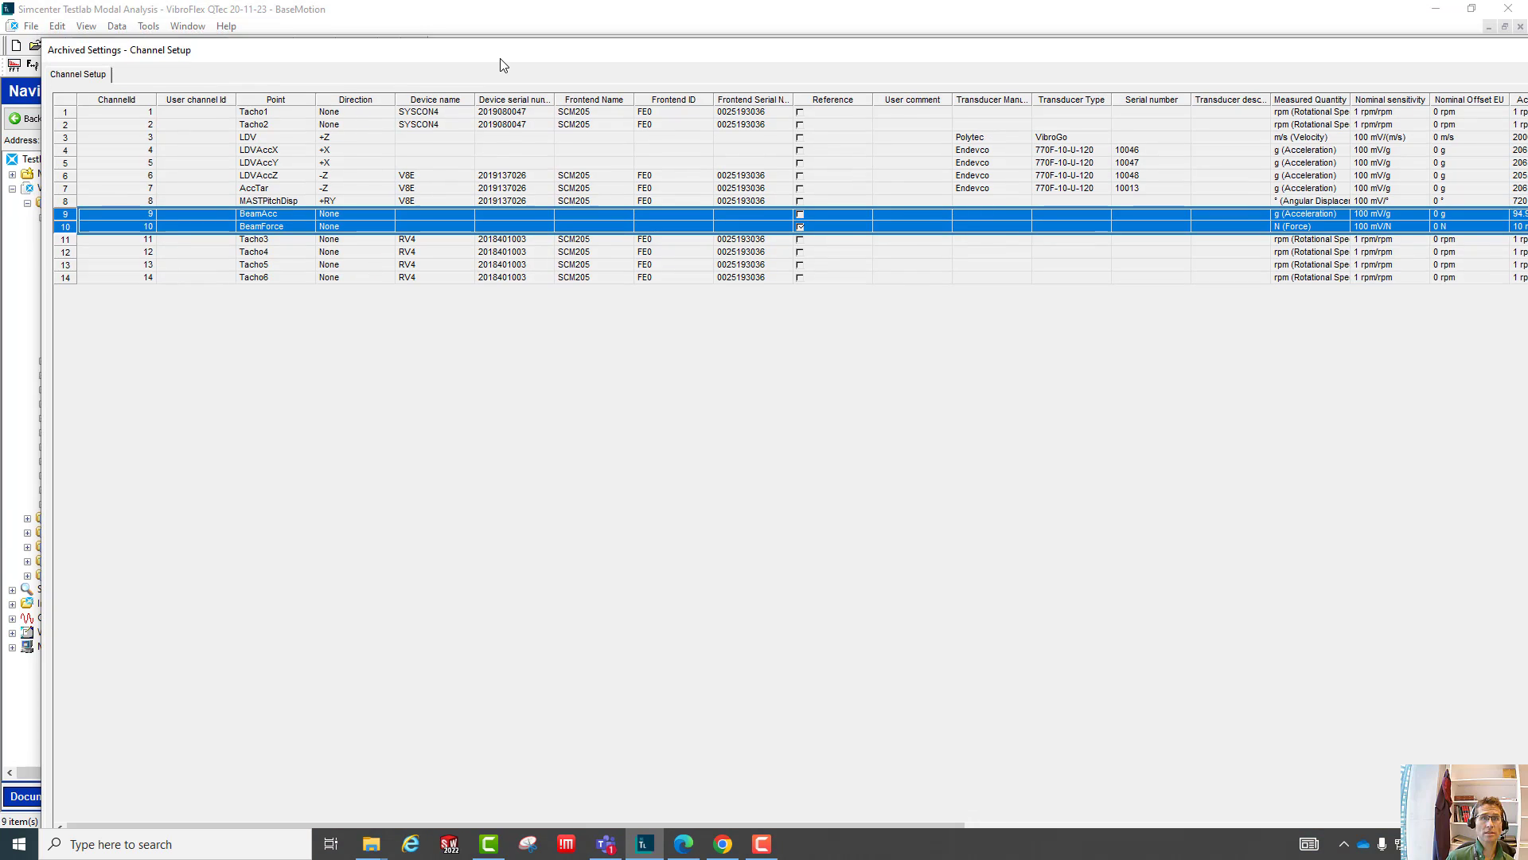
pyautogui.press('Escape')
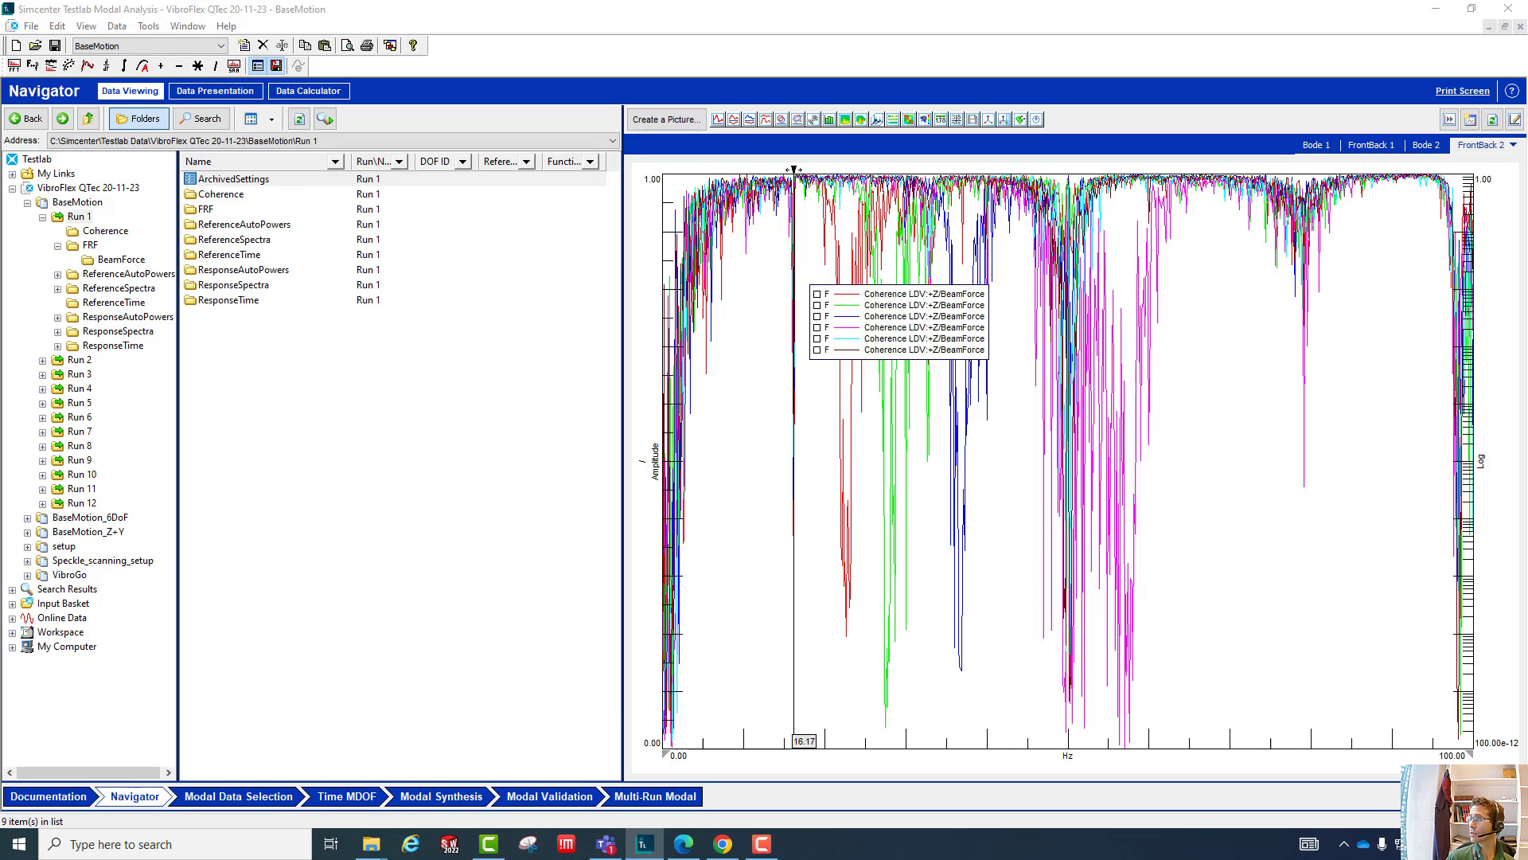
pyautogui.press('super+Down')
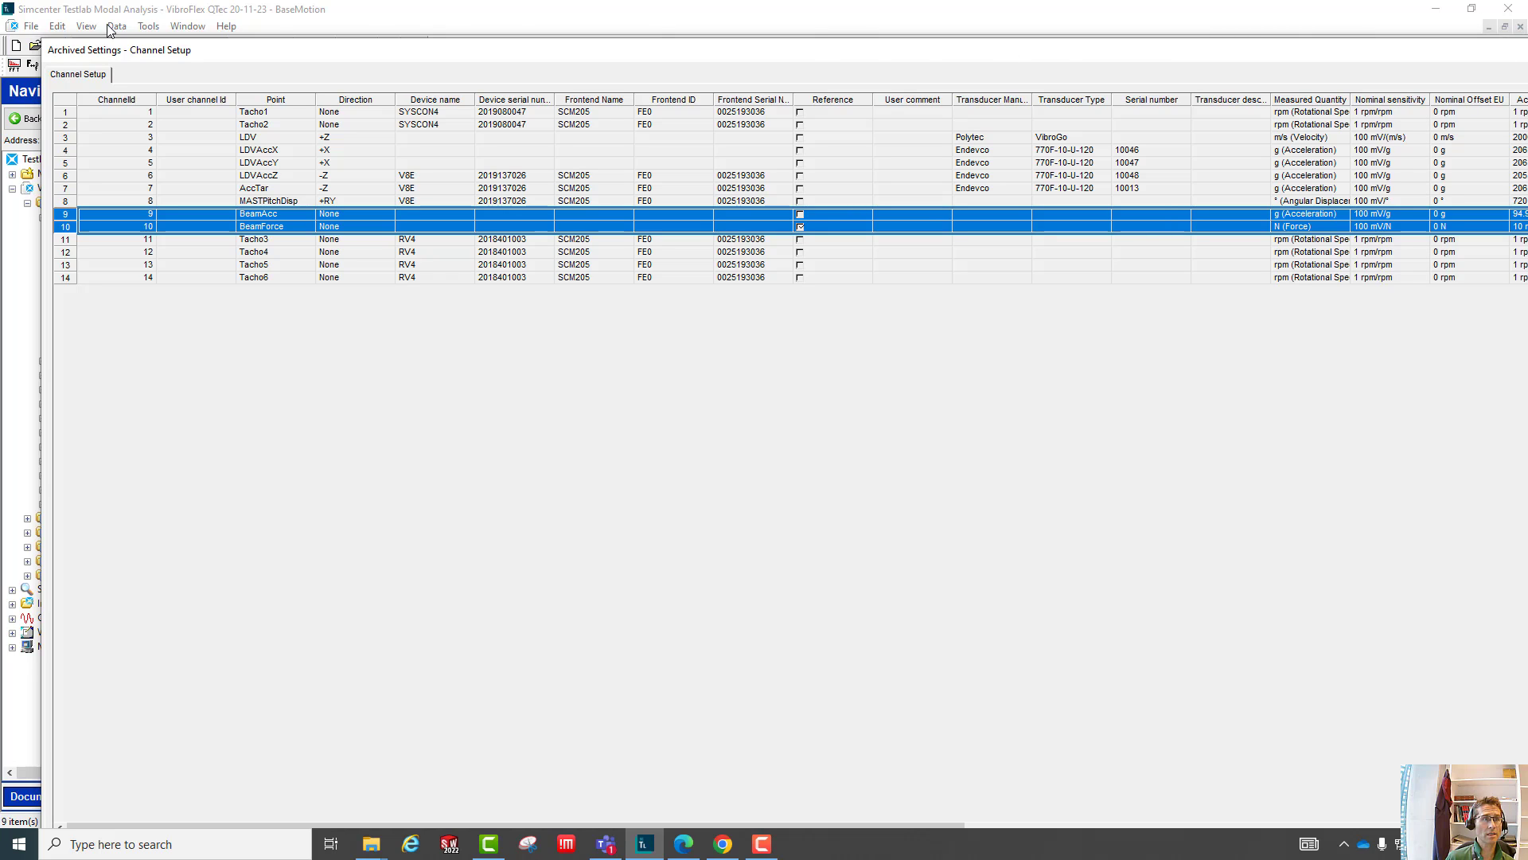
pyautogui.moveTo(40, 73); pyautogui.dragTo(1051, 73)
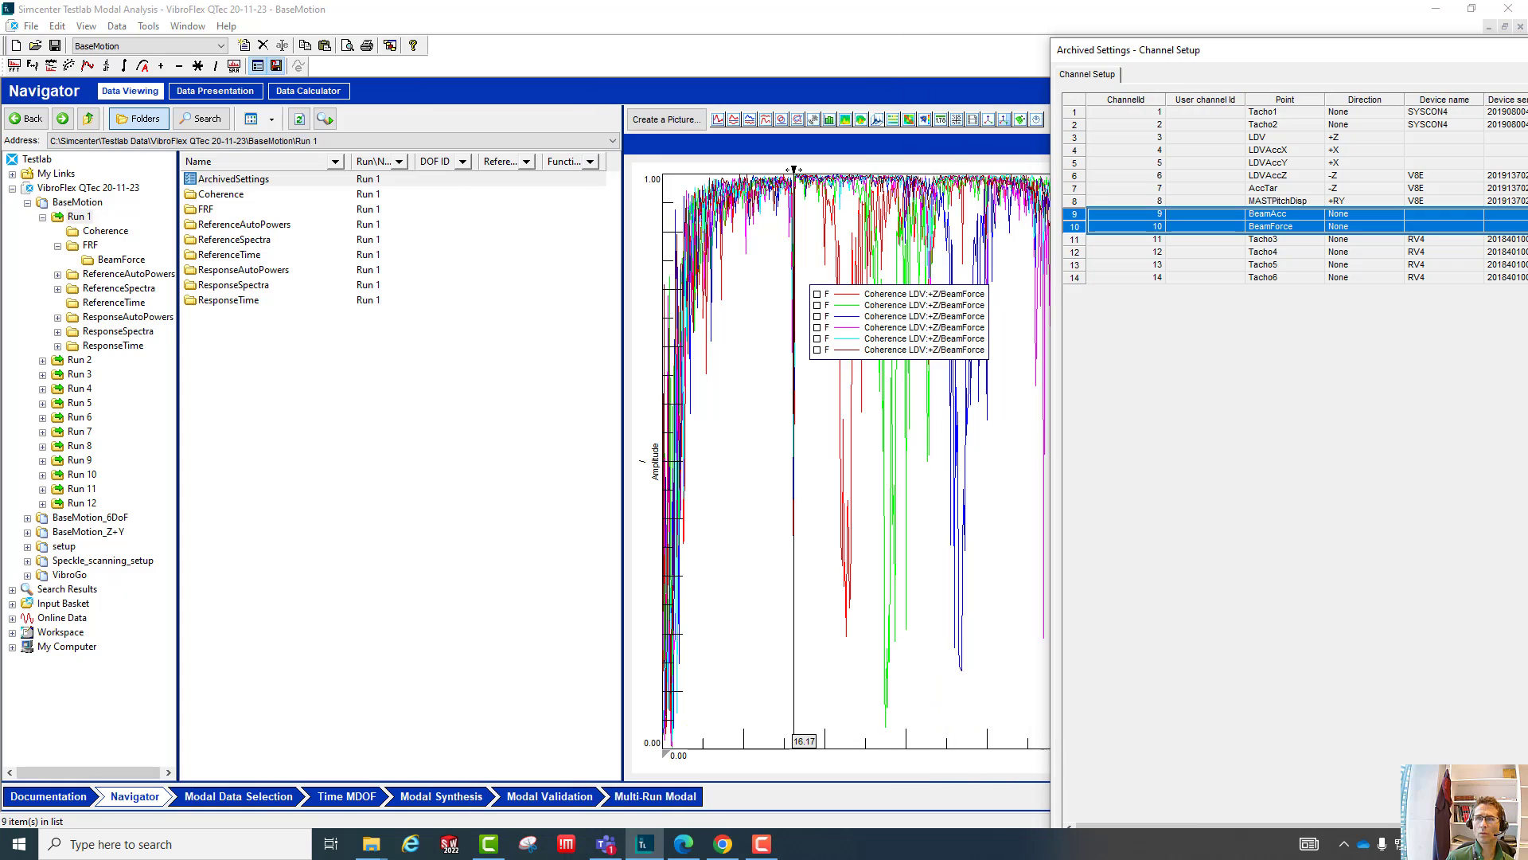
pyautogui.moveTo(1527, 54); pyautogui.dragTo(354, 110)
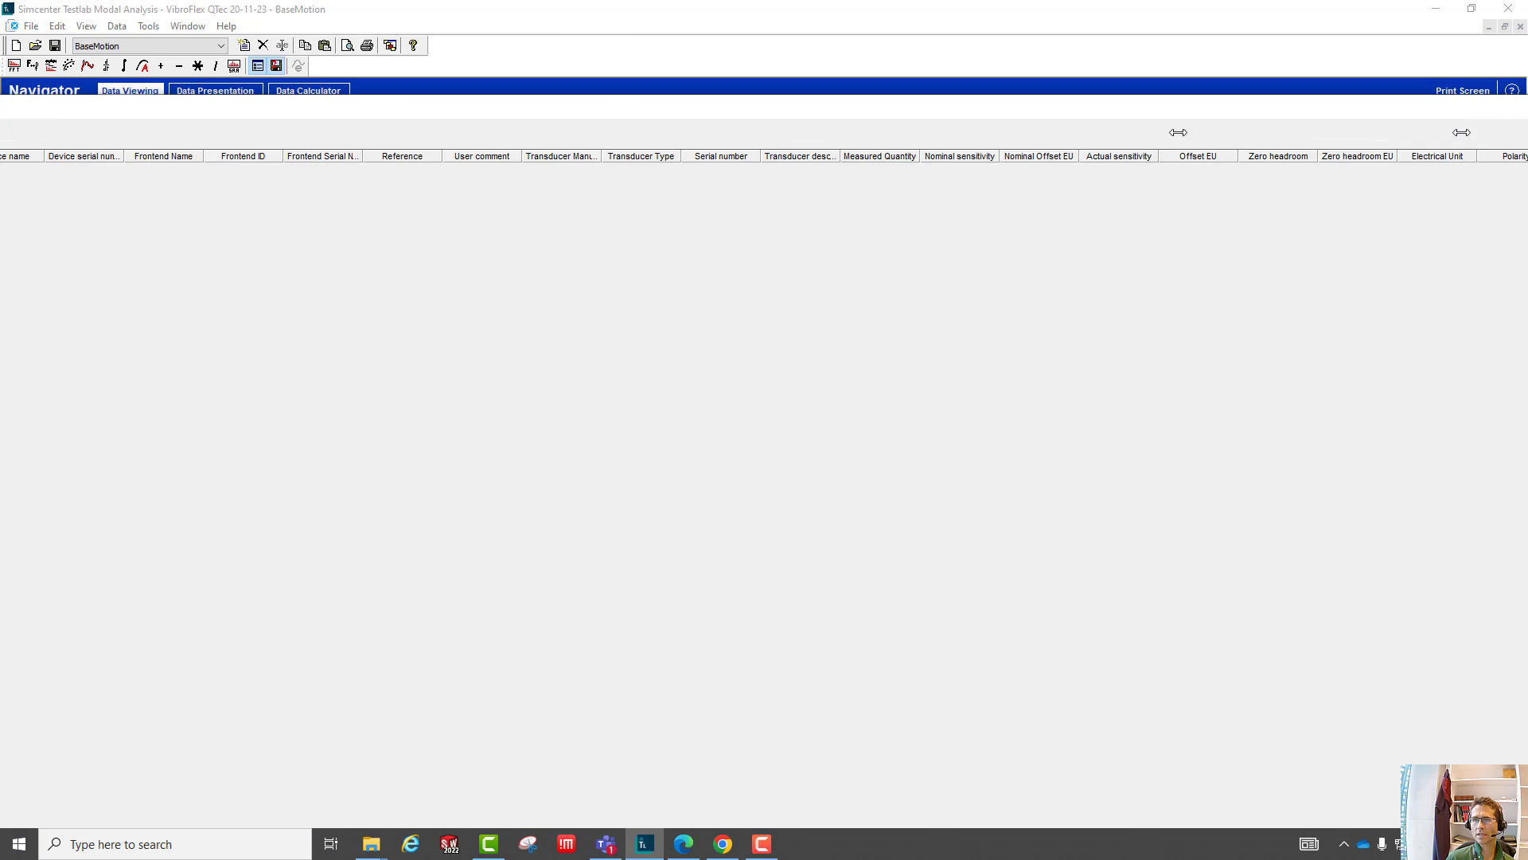
pyautogui.moveTo(1527, 142); pyautogui.dragTo(743, 142)
pyautogui.moveTo(539, 110); pyautogui.dragTo(1049, 39)
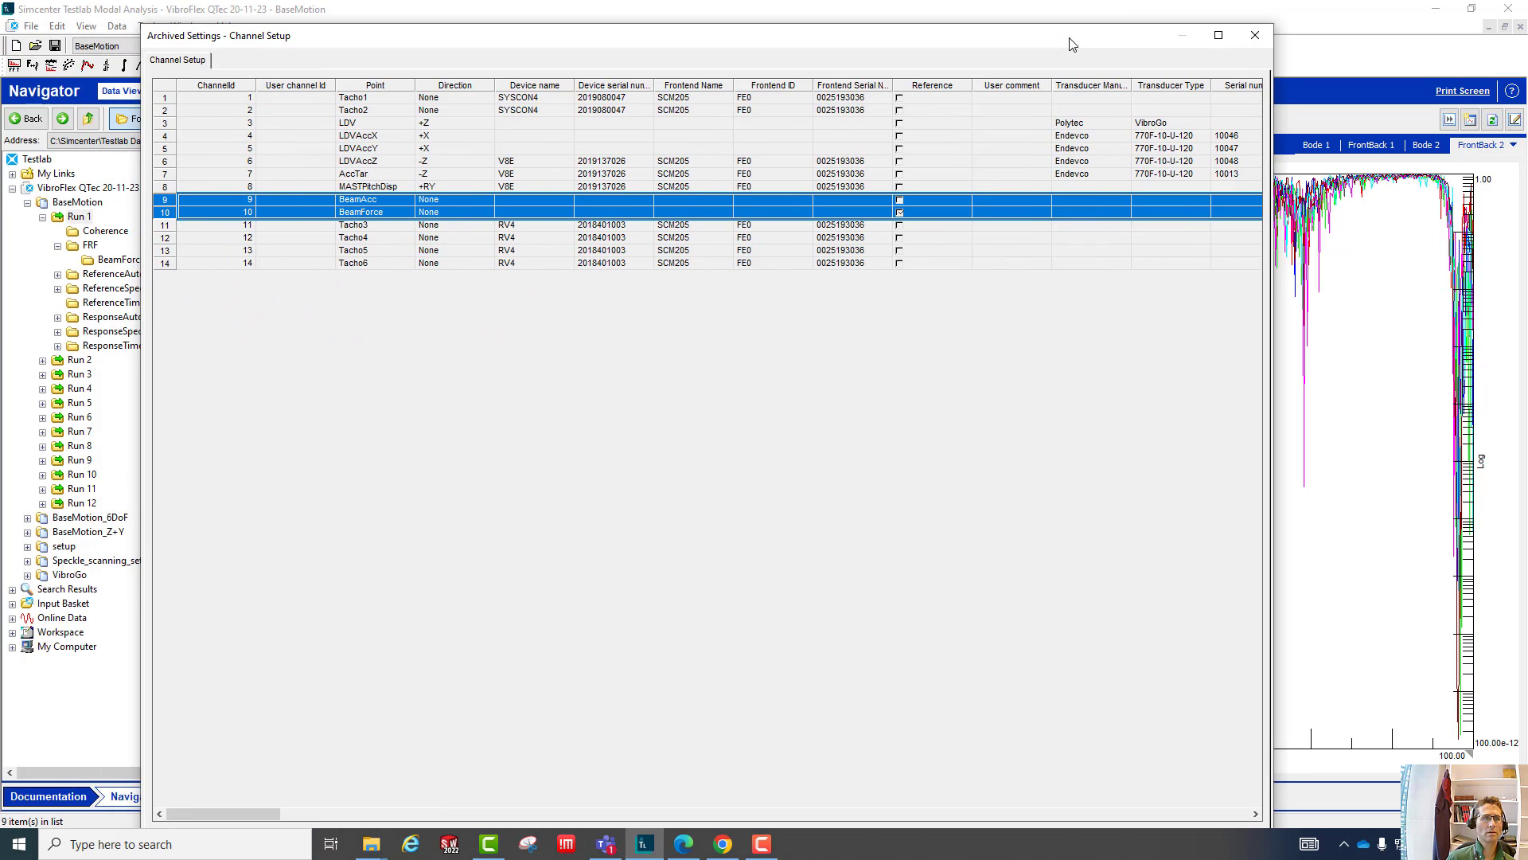
pyautogui.doubleClick(1049, 40)
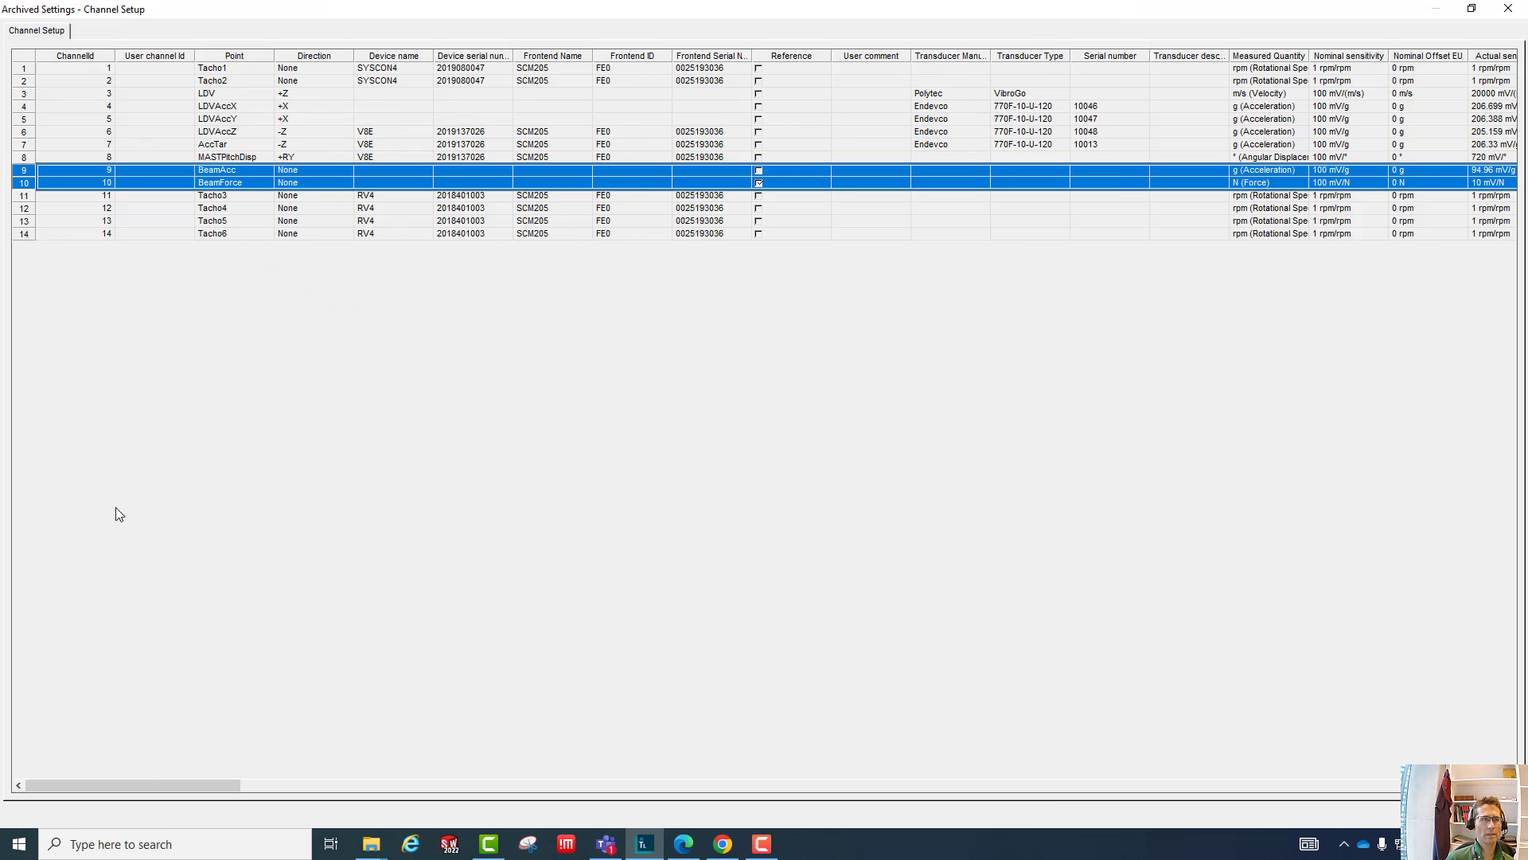
# - Examine the channel point names, from LDV and the LDVAcc accelerometers through AccTar, MASTPitchDisp, BeamAcc and BeamForce, plus the Tacho3–Tacho6 device names
pyautogui.click(91, 70)
pyautogui.click(225, 94)
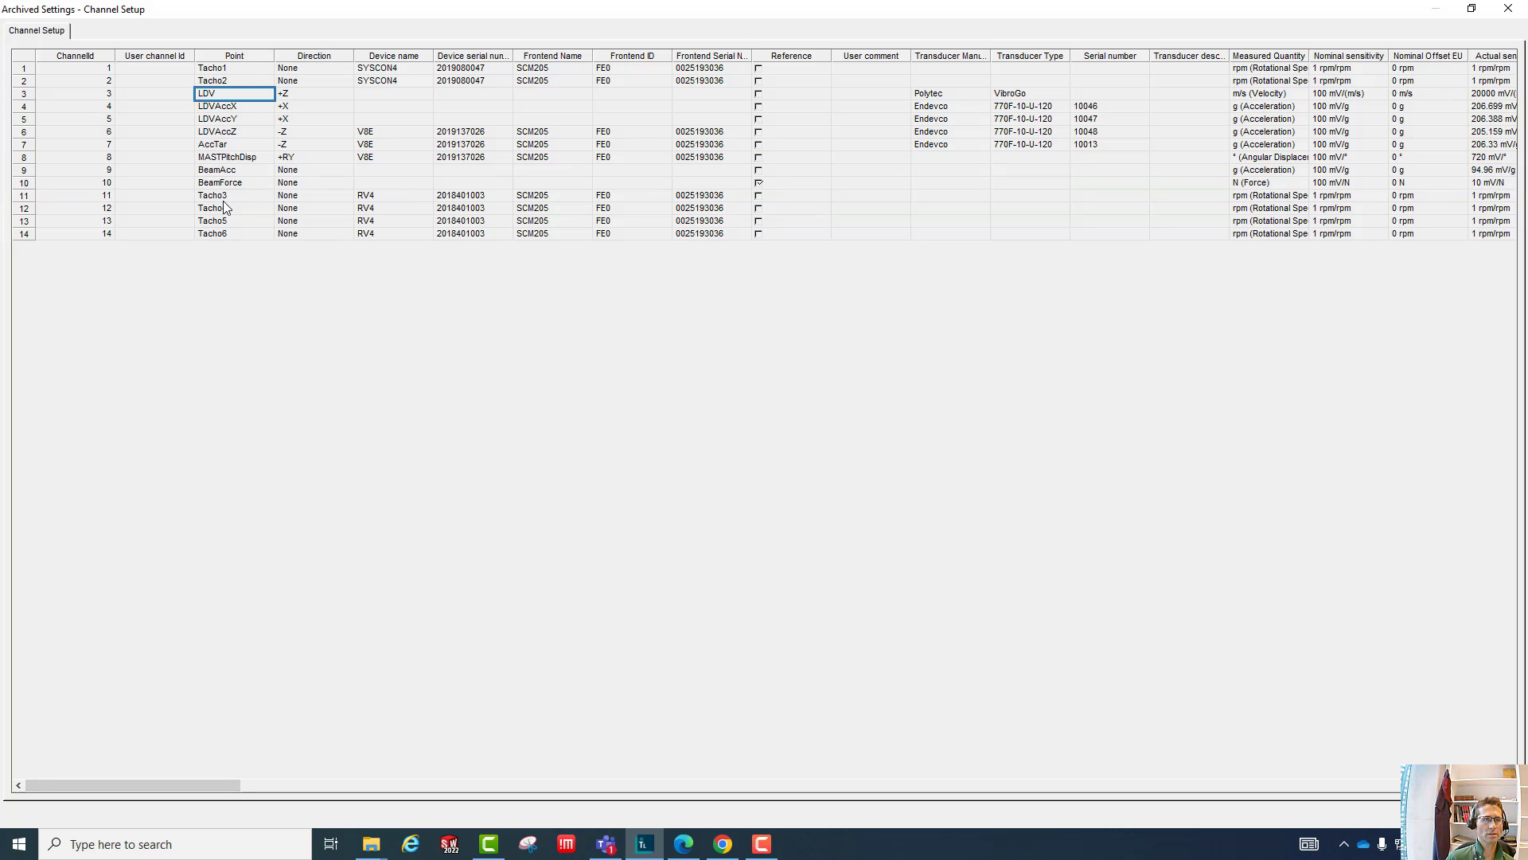
pyautogui.moveTo(367, 199); pyautogui.dragTo(374, 253)
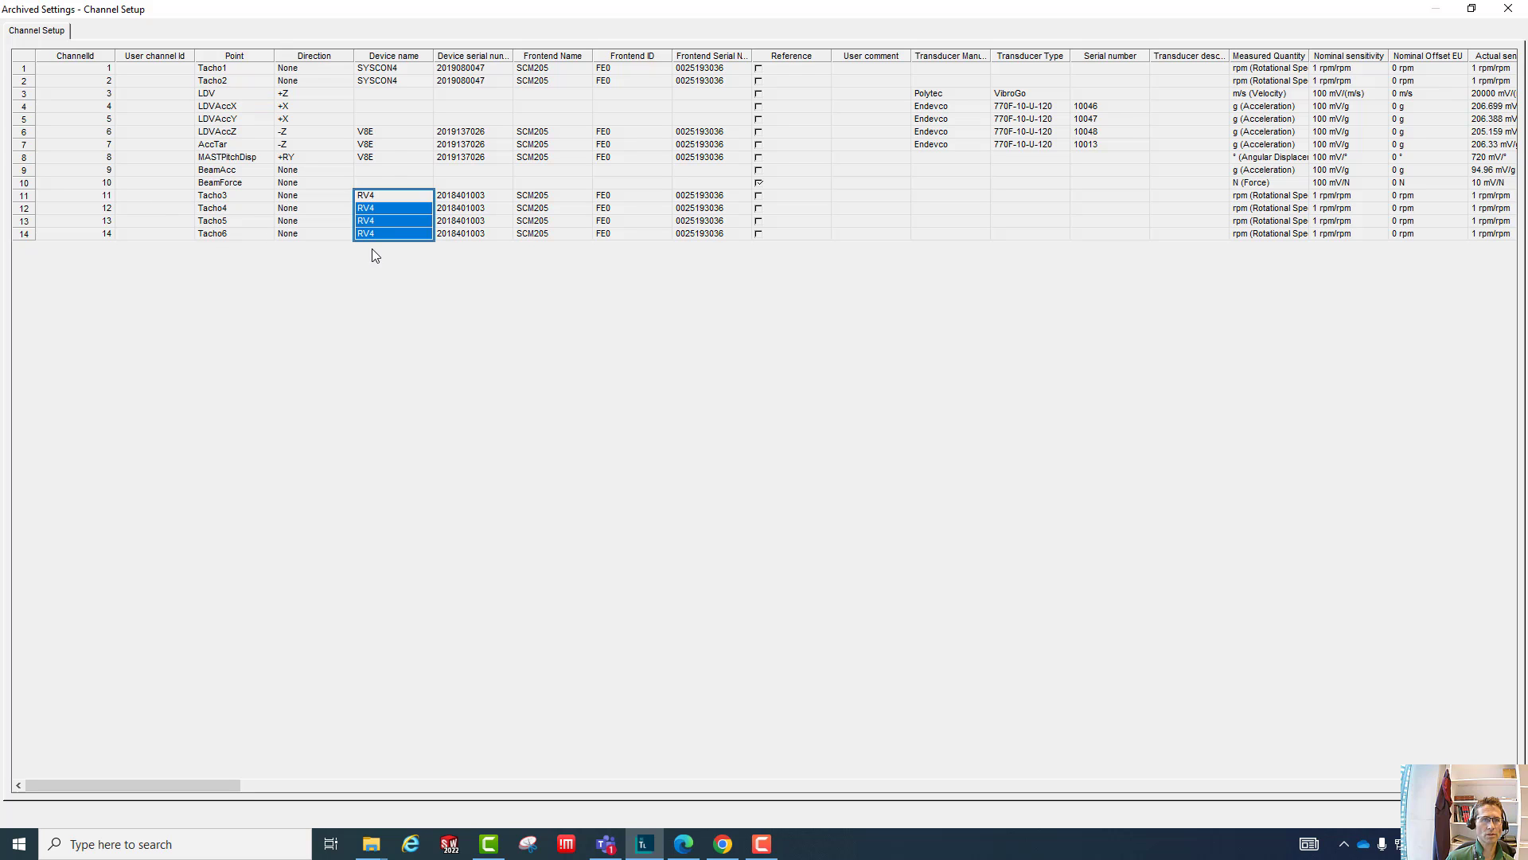
pyautogui.click(209, 96)
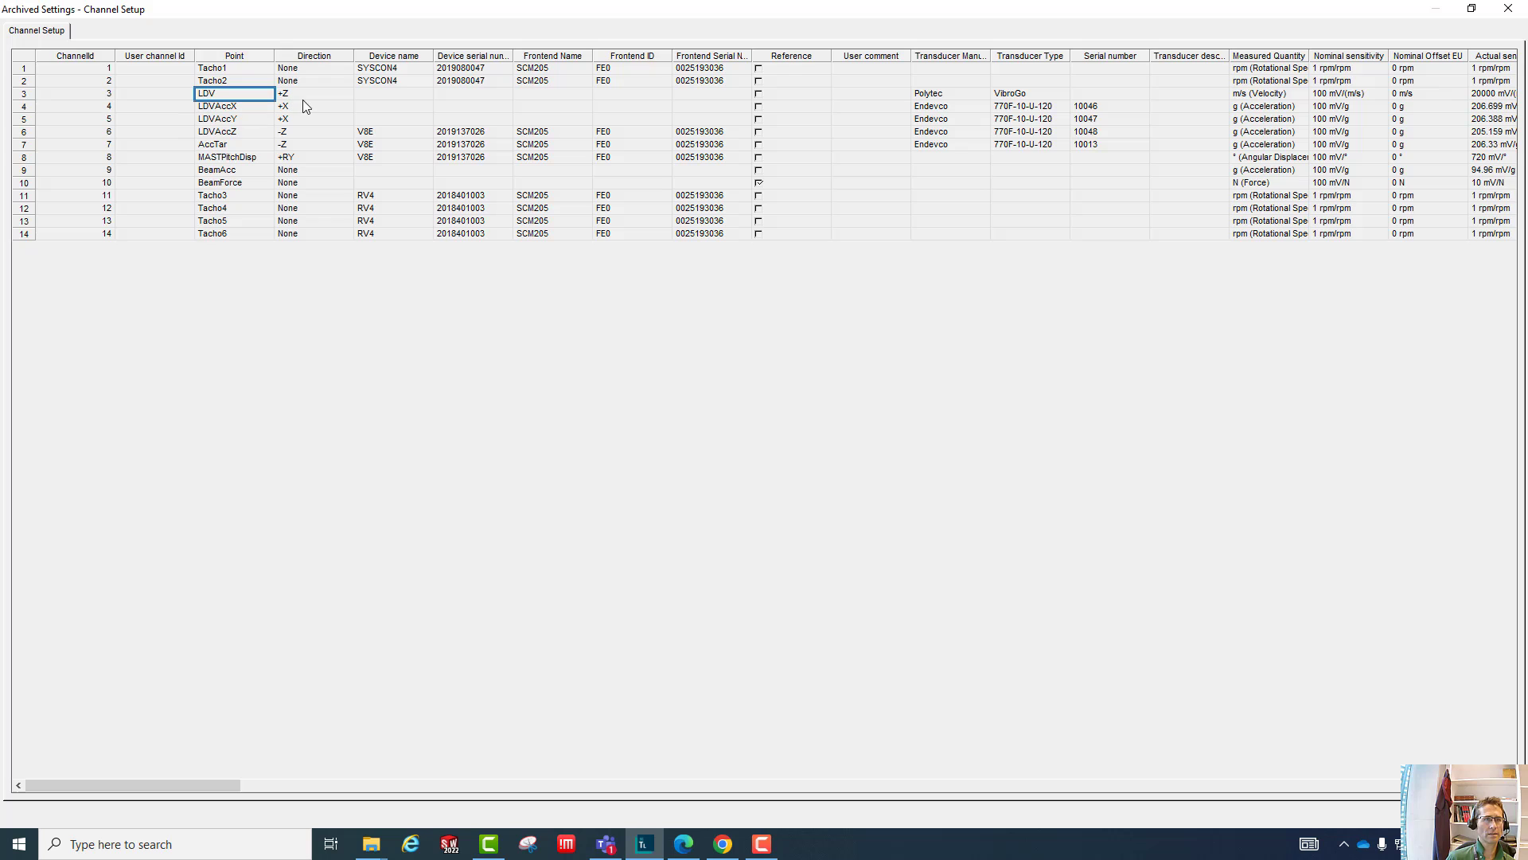
pyautogui.moveTo(220, 109); pyautogui.dragTo(222, 135)
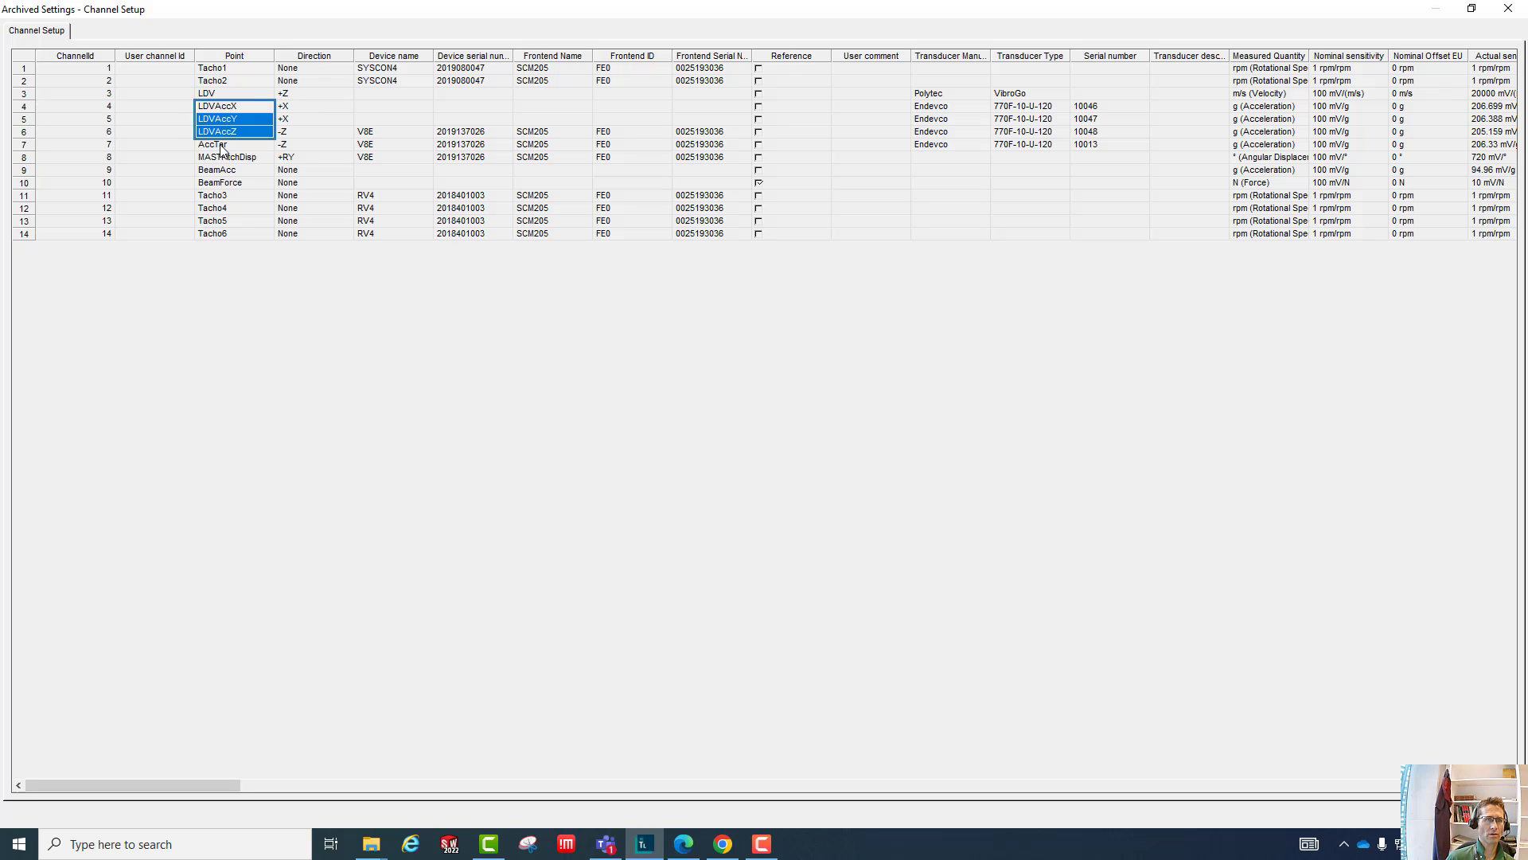
pyautogui.click(206, 147)
pyautogui.click(210, 159)
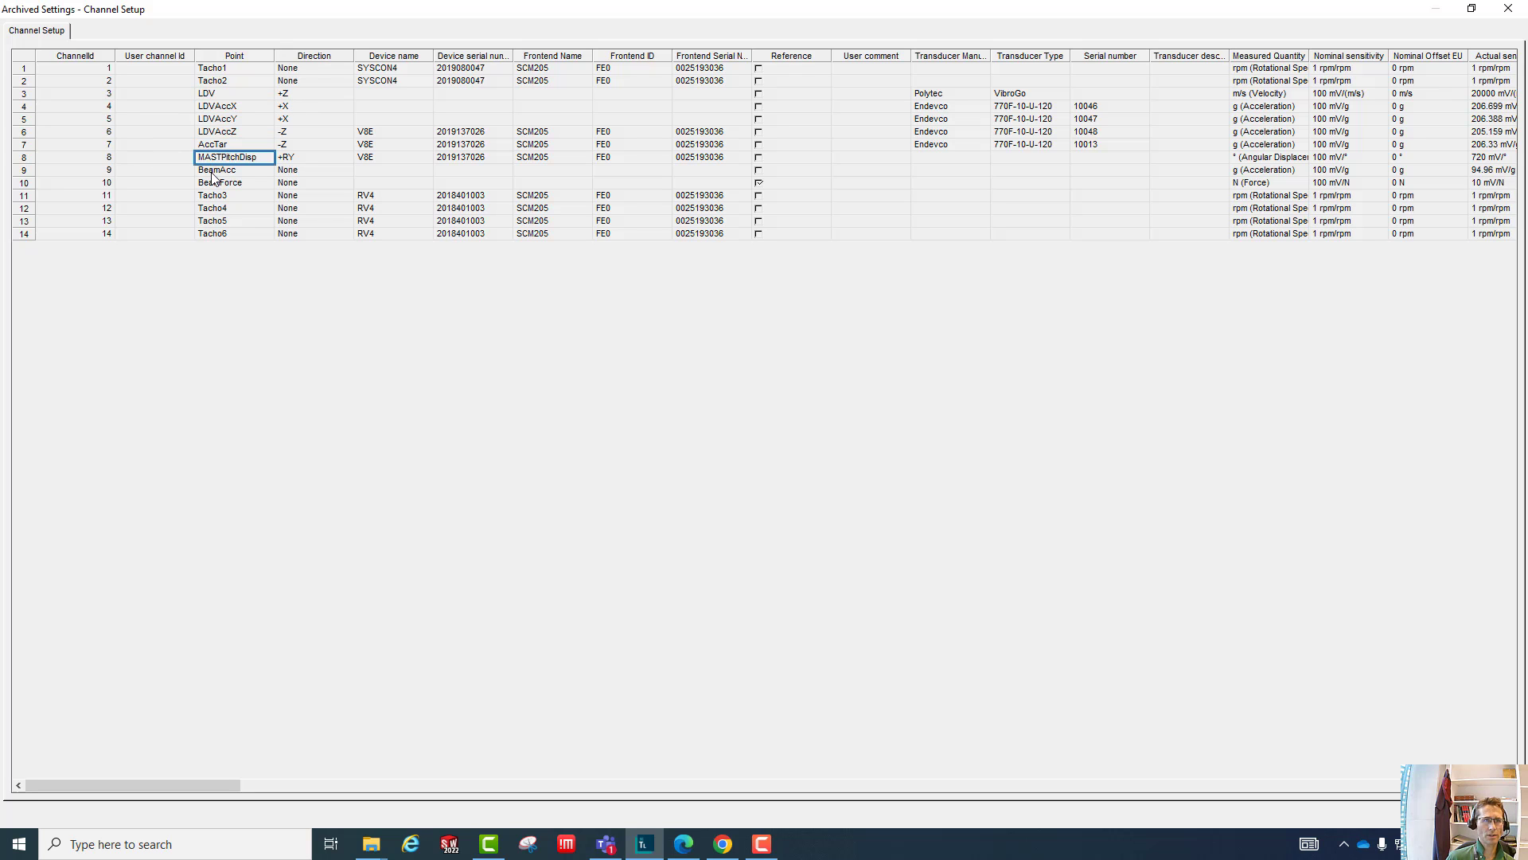
pyautogui.click(213, 172)
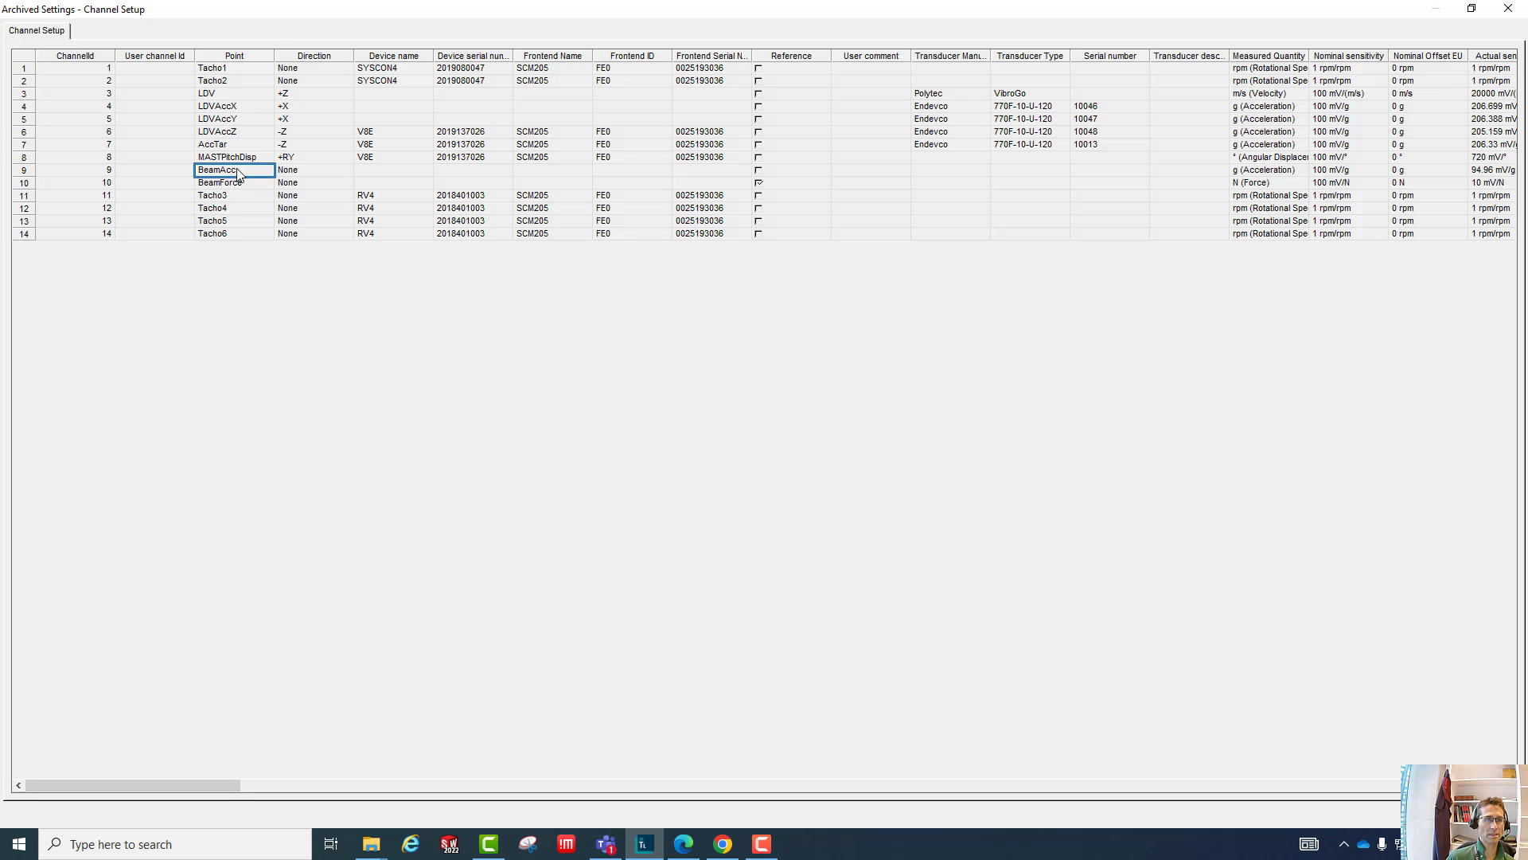
pyautogui.click(230, 184)
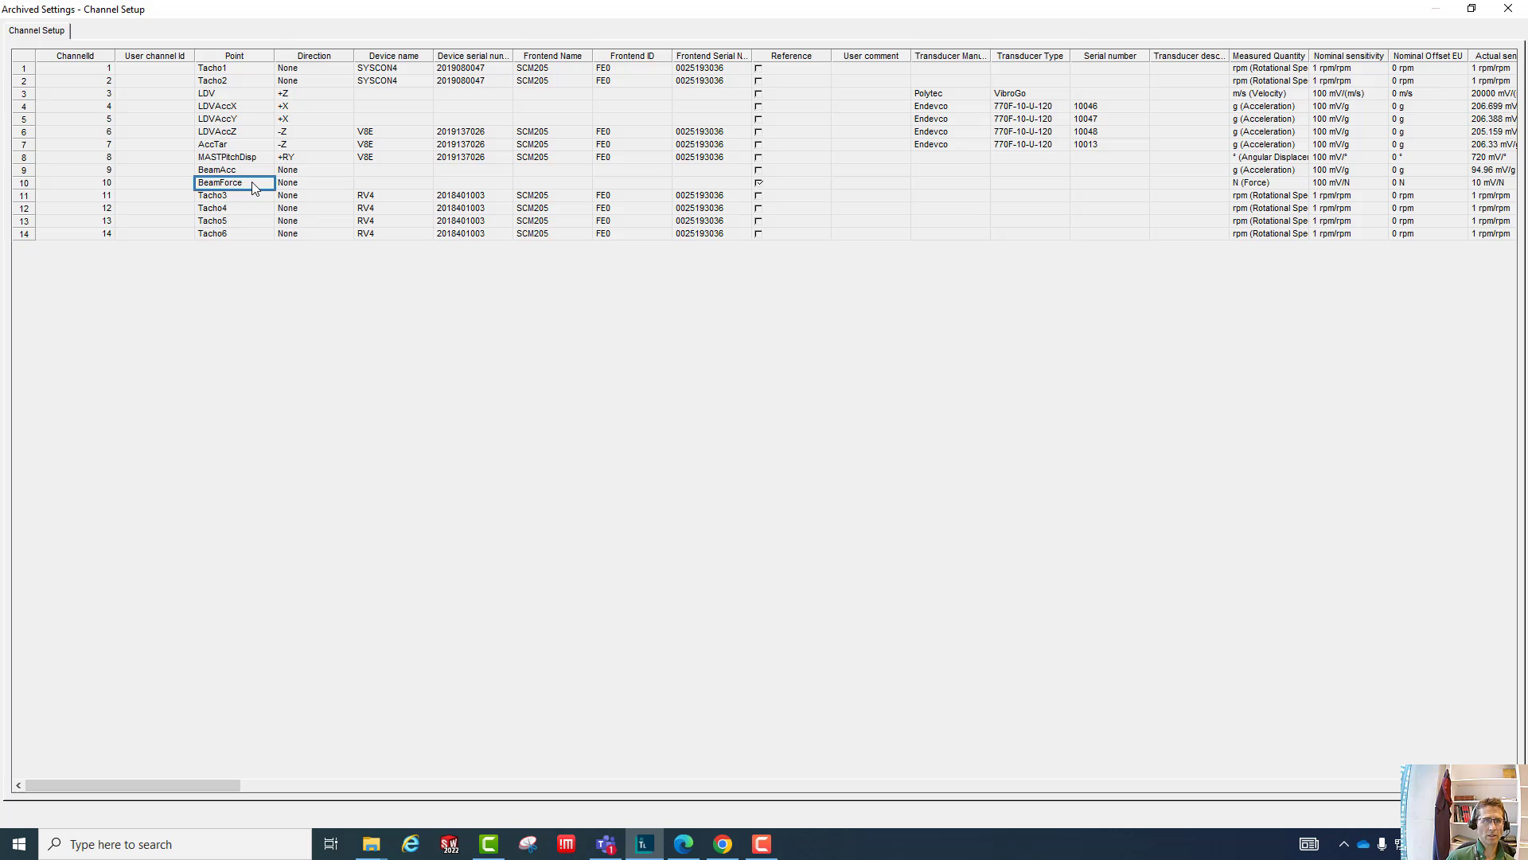
# - Check the BeamForce channel's reference flag and read along its transducer columns
pyautogui.press('Right')
pyautogui.press('Right')
pyautogui.press('Right')
pyautogui.press('Right')
pyautogui.press('Right')
pyautogui.press('Right')
pyautogui.press('Right')
pyautogui.press('Right')
pyautogui.press('Right')
pyautogui.press('Right')
pyautogui.press('Right')
pyautogui.press('Right')
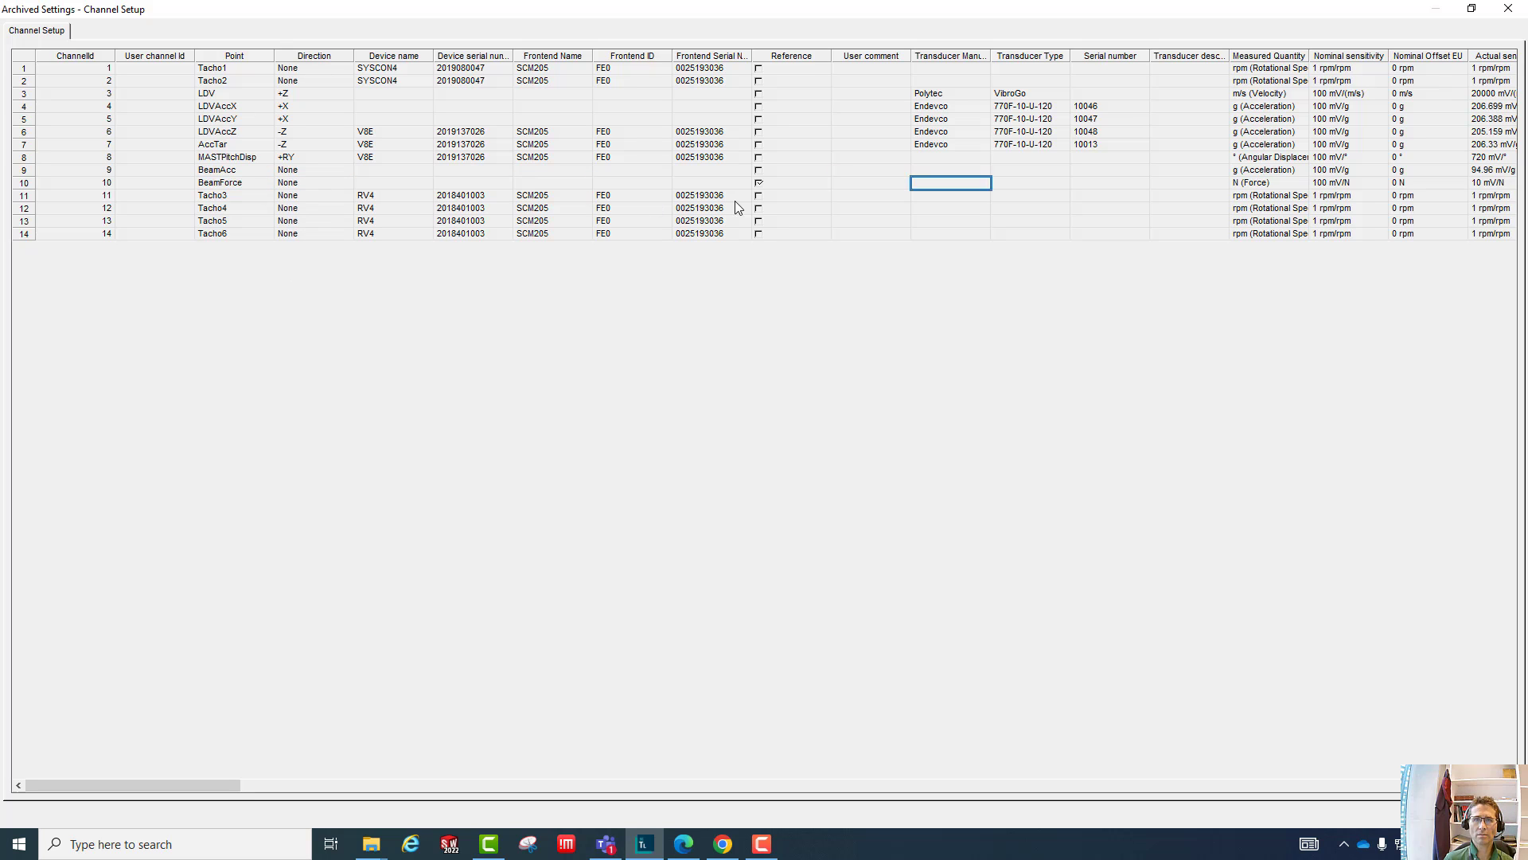
pyautogui.click(775, 181)
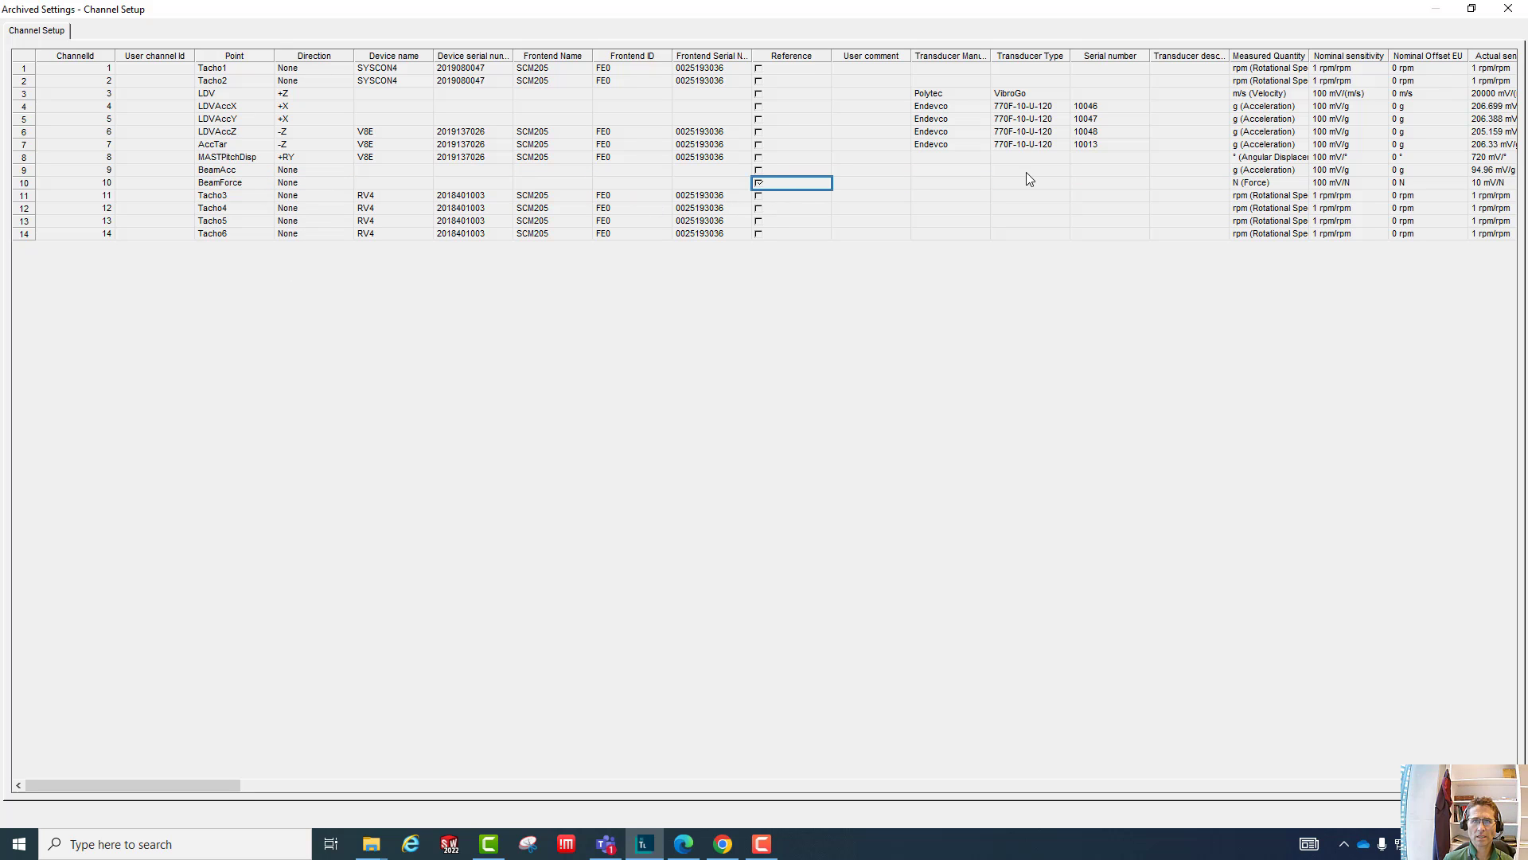
pyautogui.press('Right')
pyautogui.press('Right')
pyautogui.press('Right')
pyautogui.press('Right')
pyautogui.press('Right')
pyautogui.press('Right')
pyautogui.press('Right')
pyautogui.press('Right')
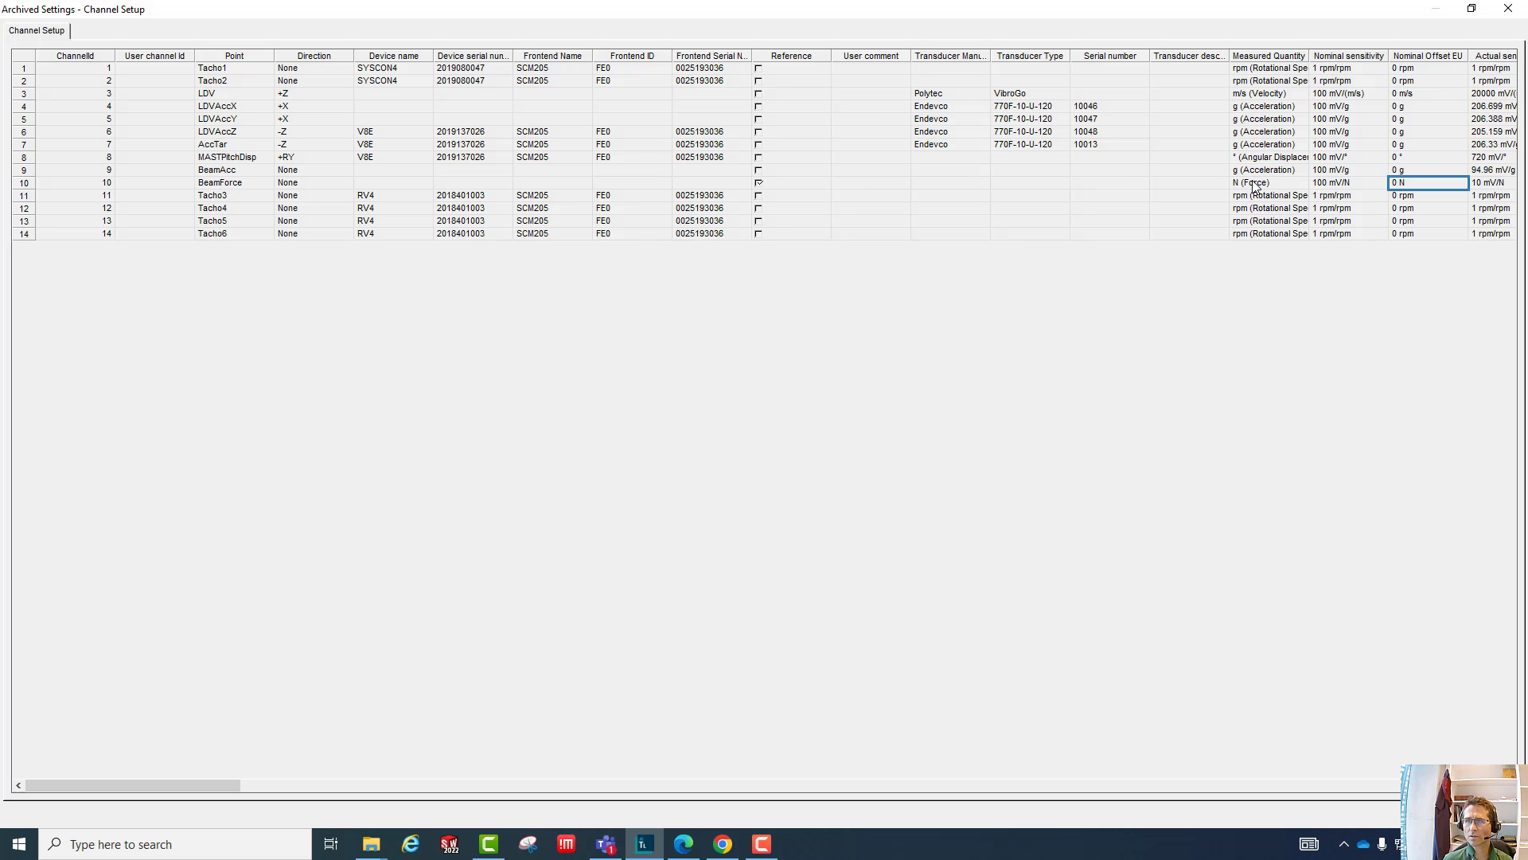
# - Inspect the measured quantity of BeamForce and the actual sensitivities of the BeamAcc and BeamForce channels
pyautogui.click(1254, 182)
pyautogui.press('Right')
pyautogui.press('Right')
pyautogui.press('Right')
pyautogui.press('Right')
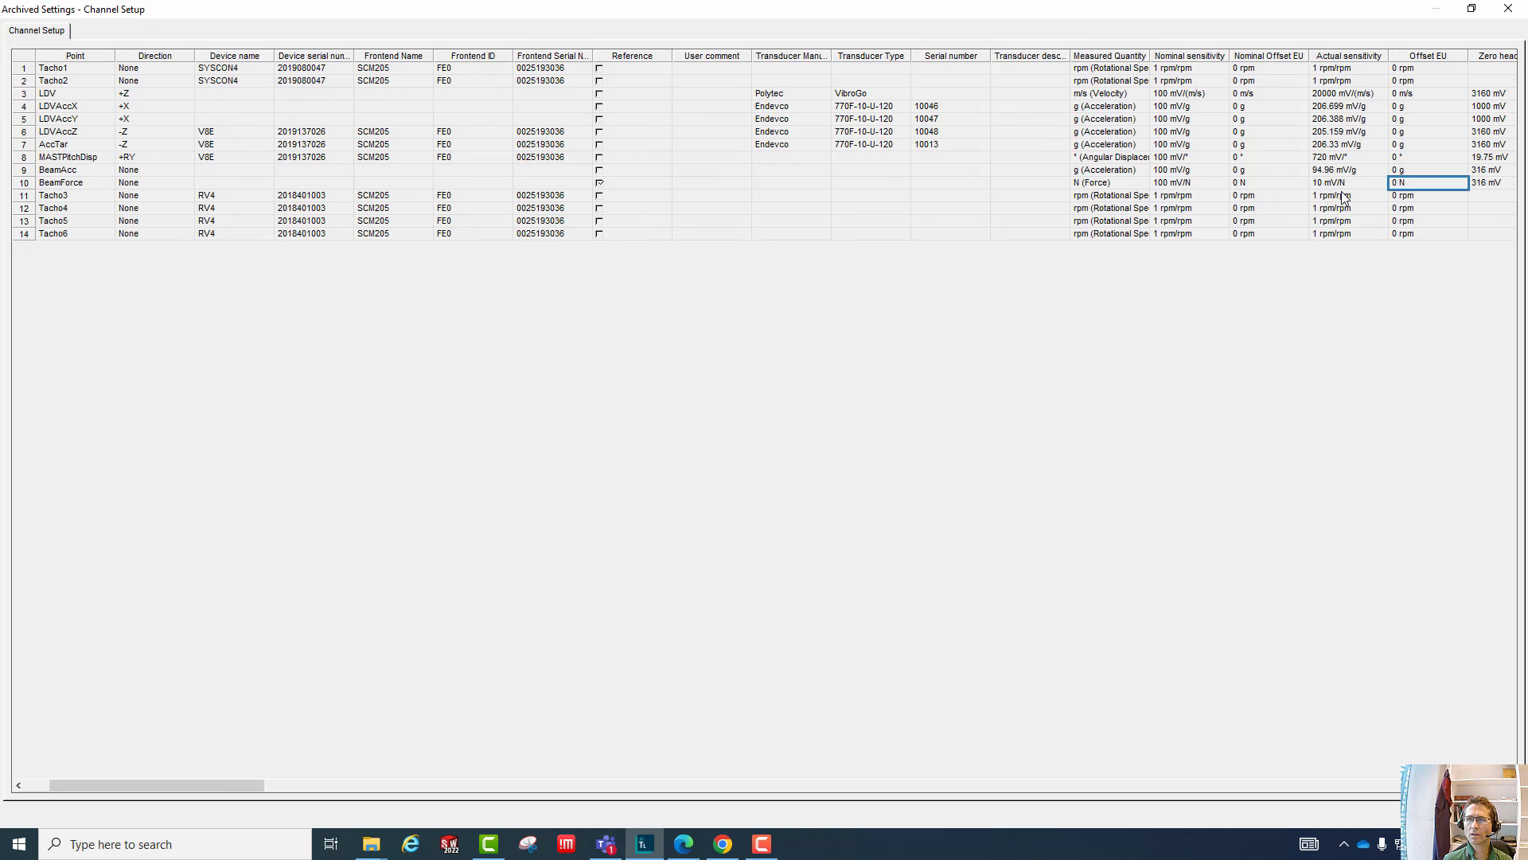
pyautogui.press('Right')
pyautogui.click(1261, 185)
pyautogui.press('Right')
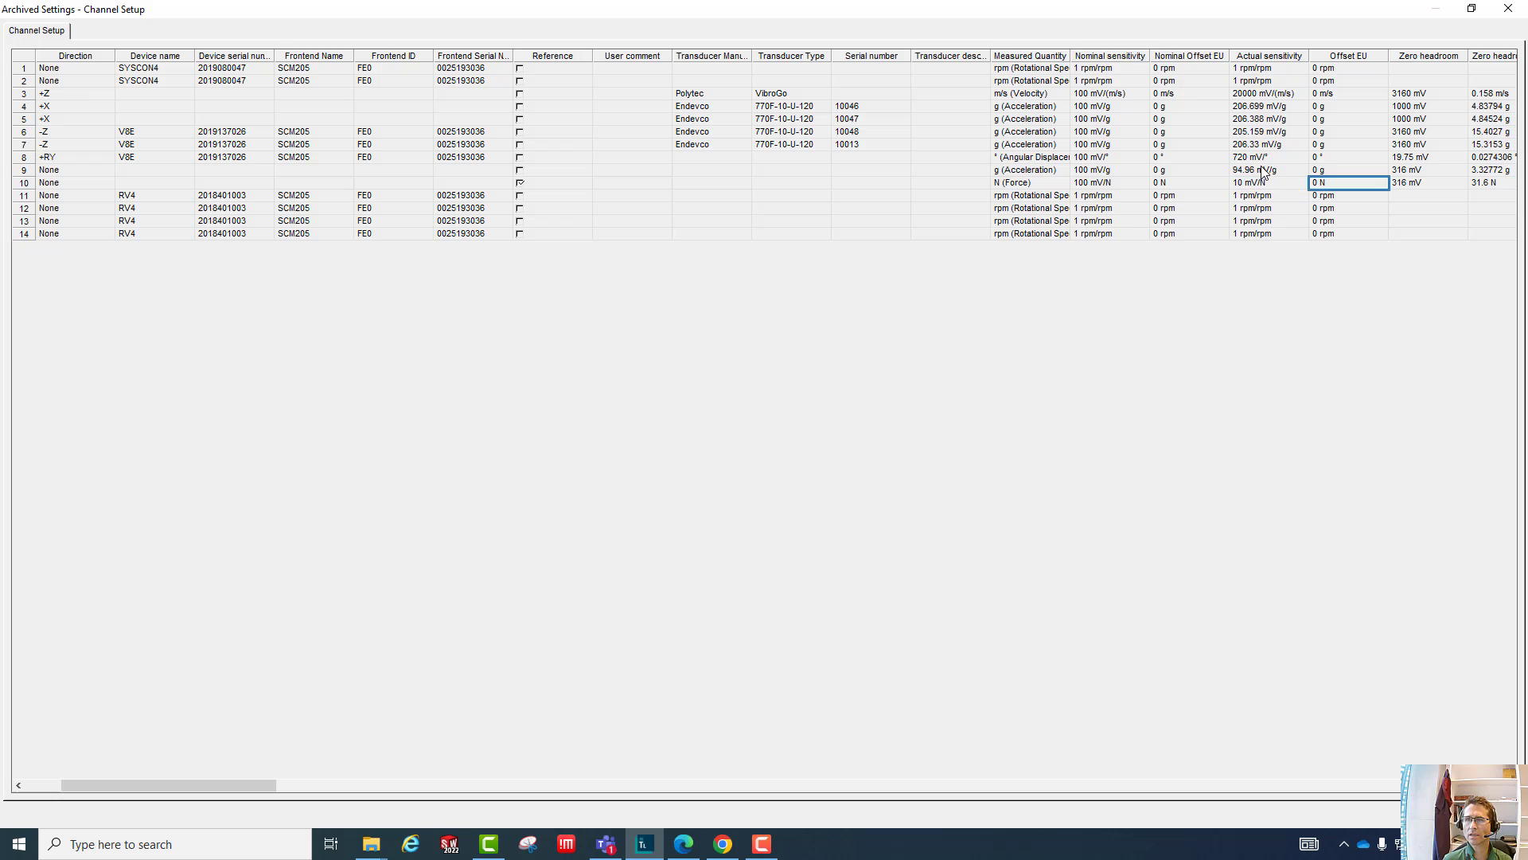
pyautogui.press('Left')
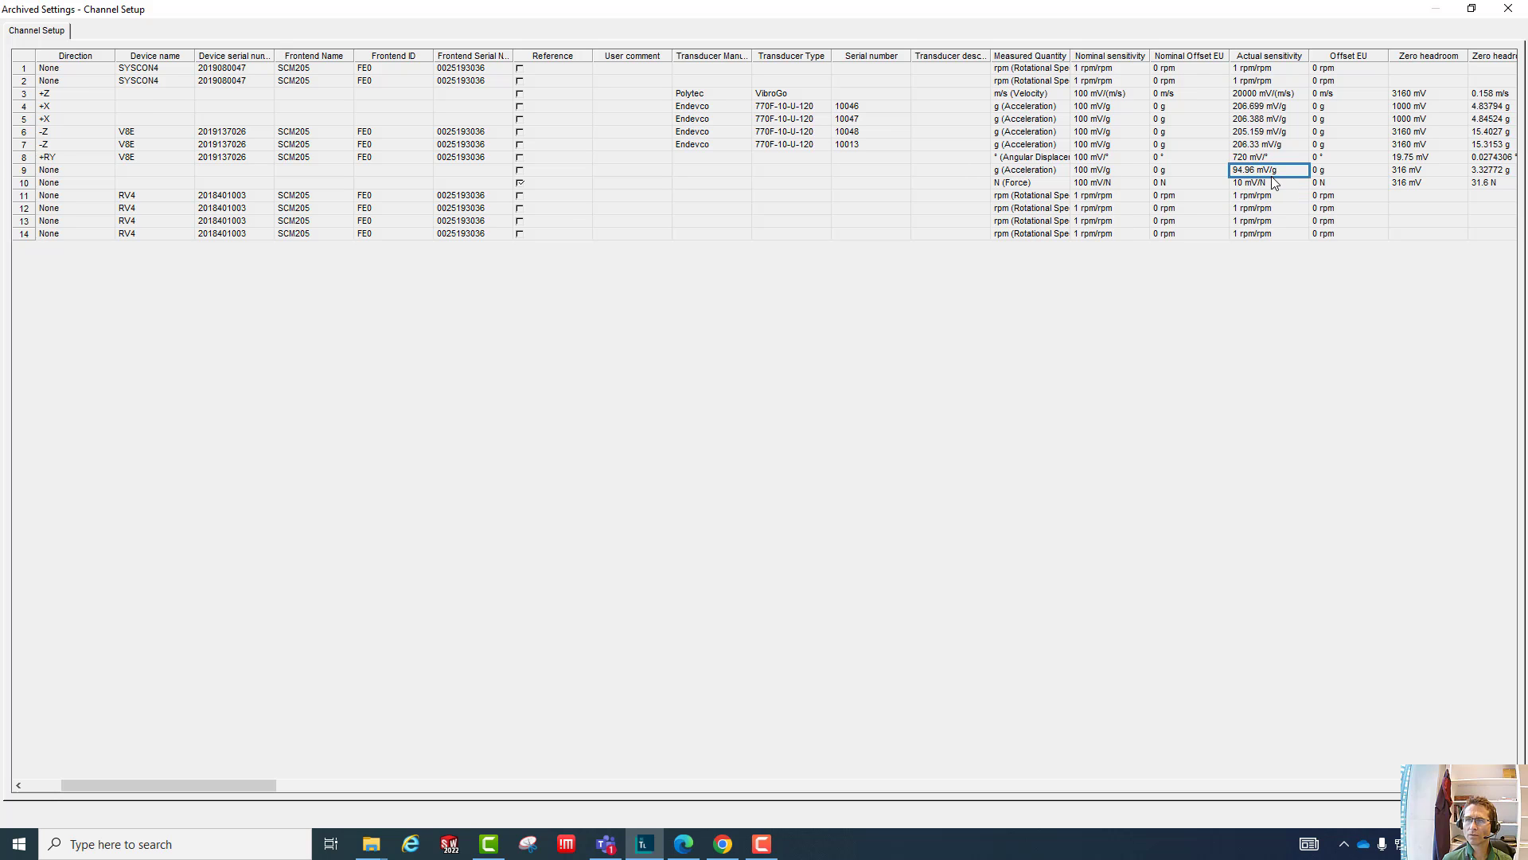
pyautogui.click(1272, 172)
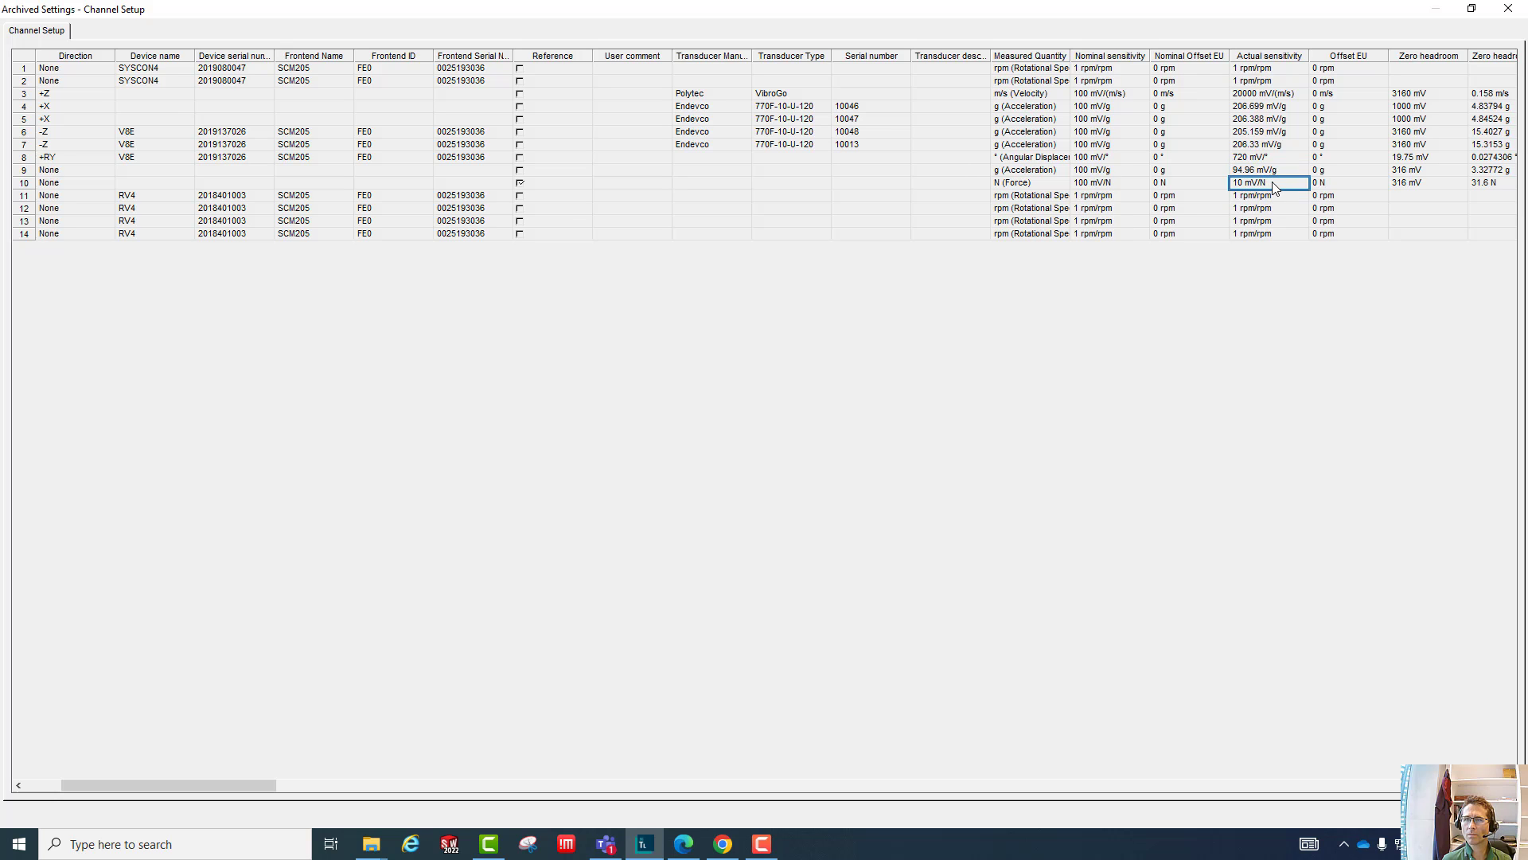
# - Read along the BeamForce row through the gain, physical channel, on/off, range and low-pass cutoff settings
pyautogui.press('Right')
pyautogui.press('Right')
pyautogui.press('Right')
pyautogui.press('Right')
pyautogui.press('Right')
pyautogui.press('Right')
pyautogui.press('Right')
pyautogui.press('Right')
pyautogui.press('Right')
pyautogui.press('Right')
pyautogui.press('Right')
pyautogui.press('Right')
pyautogui.press('Right')
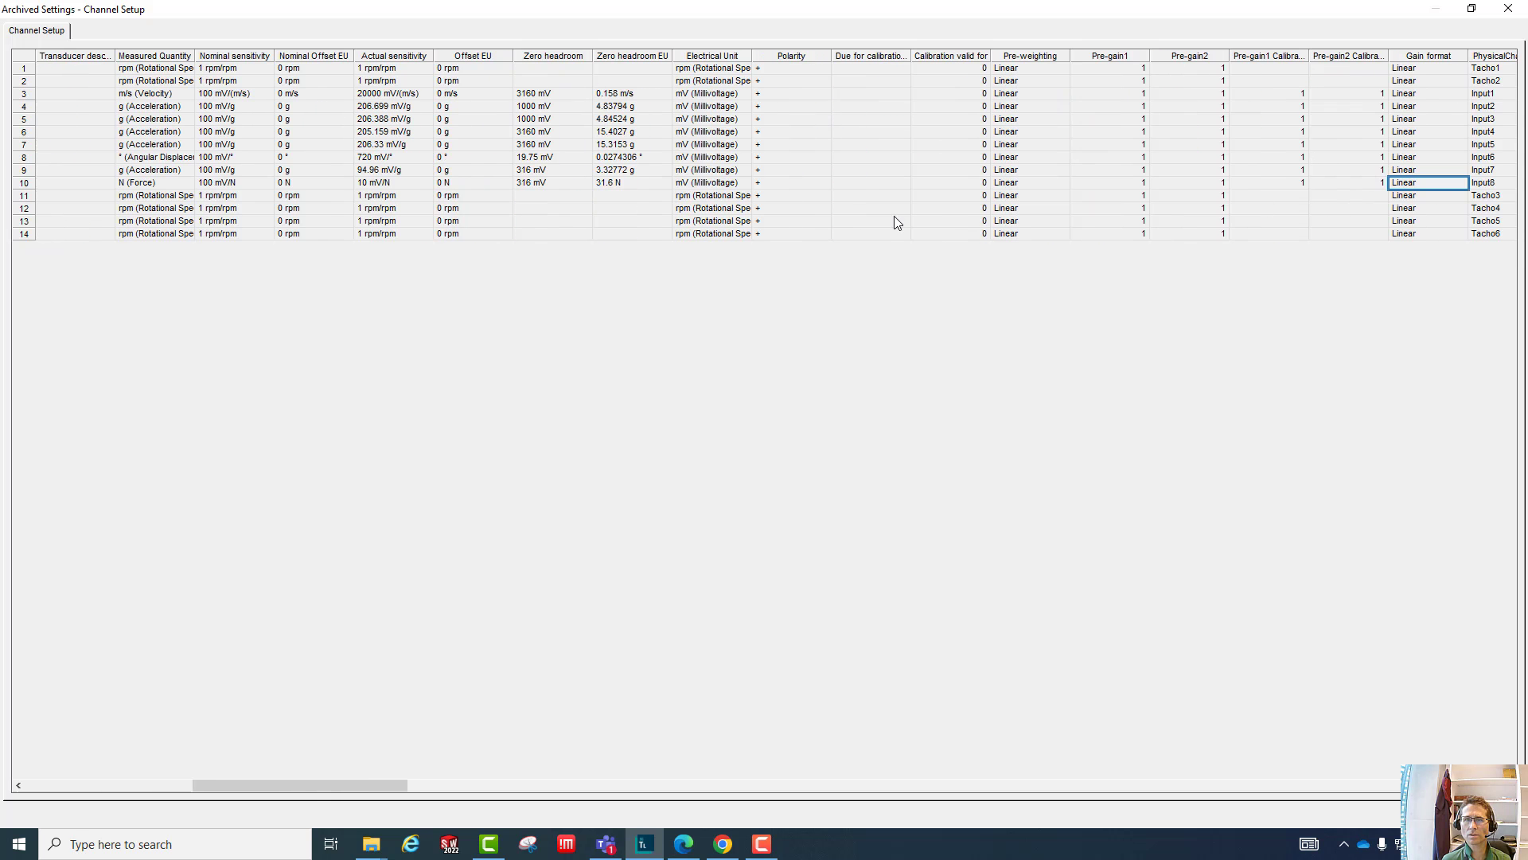
pyautogui.press('Right')
pyautogui.press('Right')
pyautogui.press('Right')
pyautogui.press('Right')
pyautogui.press('Right')
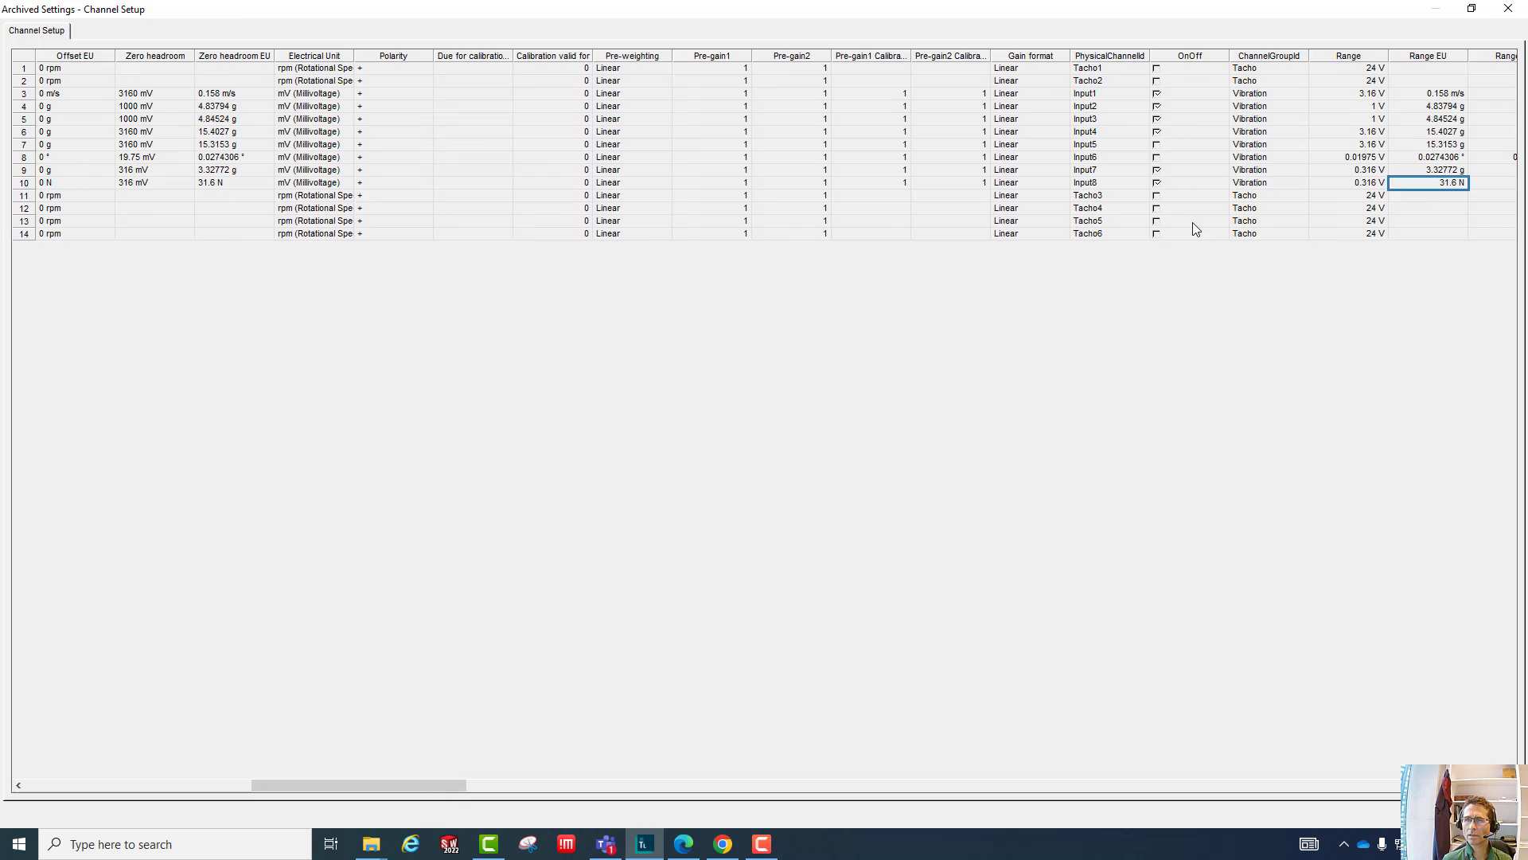
# - Check the input mode of the BeamForce and BeamAcc channels and the remaining columns, then close the archived channel setup
pyautogui.press('Right')
pyautogui.press('Right')
pyautogui.press('Right')
pyautogui.press('Right')
pyautogui.press('Right')
pyautogui.press('Right')
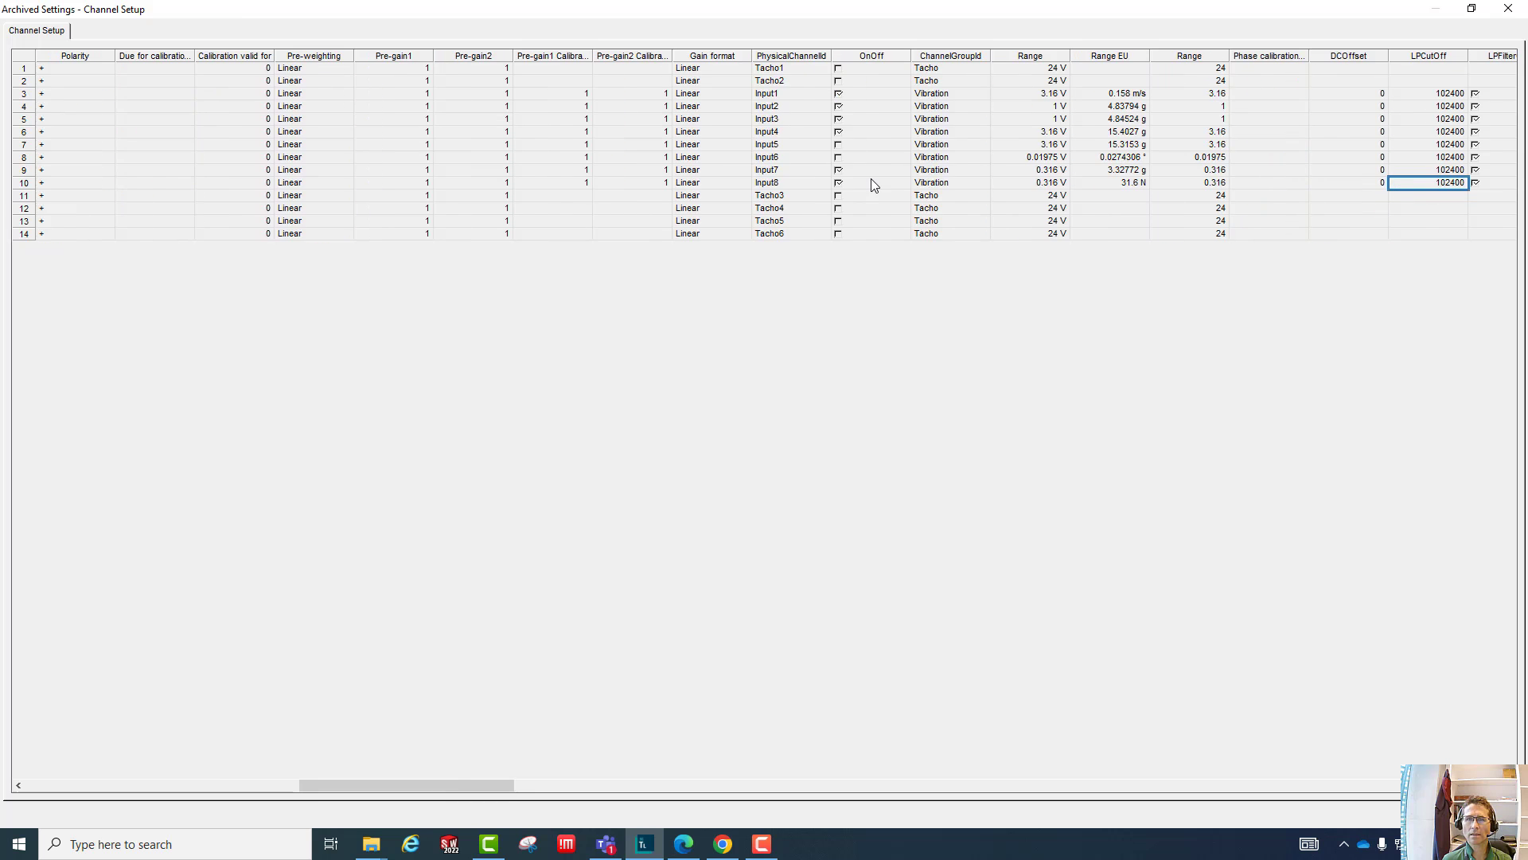
pyautogui.press('Right')
pyautogui.press('Right')
pyautogui.press('Right')
pyautogui.press('Right')
pyautogui.press('Right')
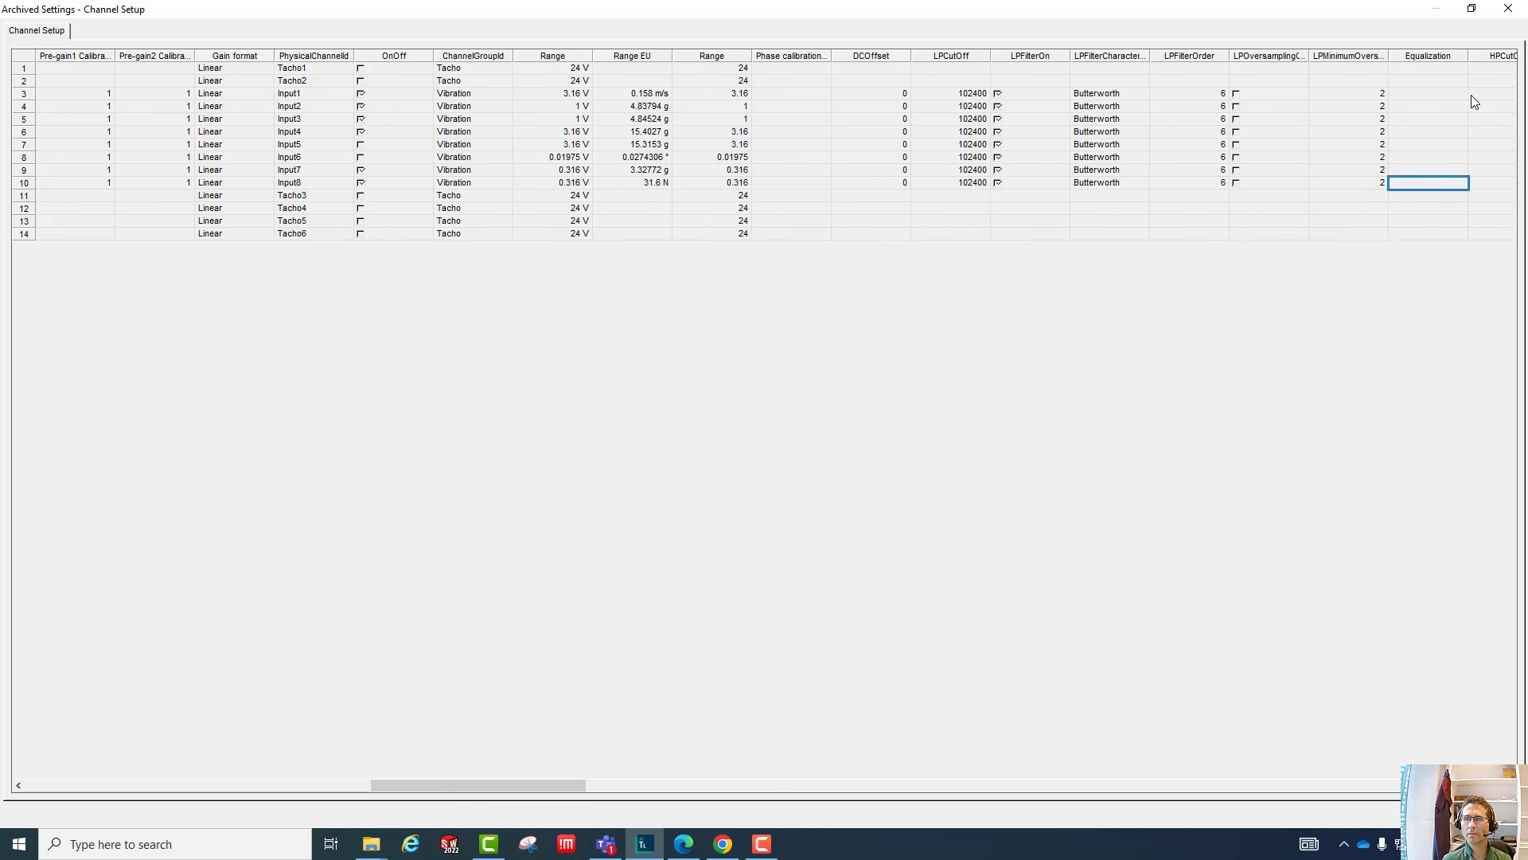
pyautogui.press('Right')
pyautogui.press('Right')
pyautogui.press('Right')
pyautogui.press('Right')
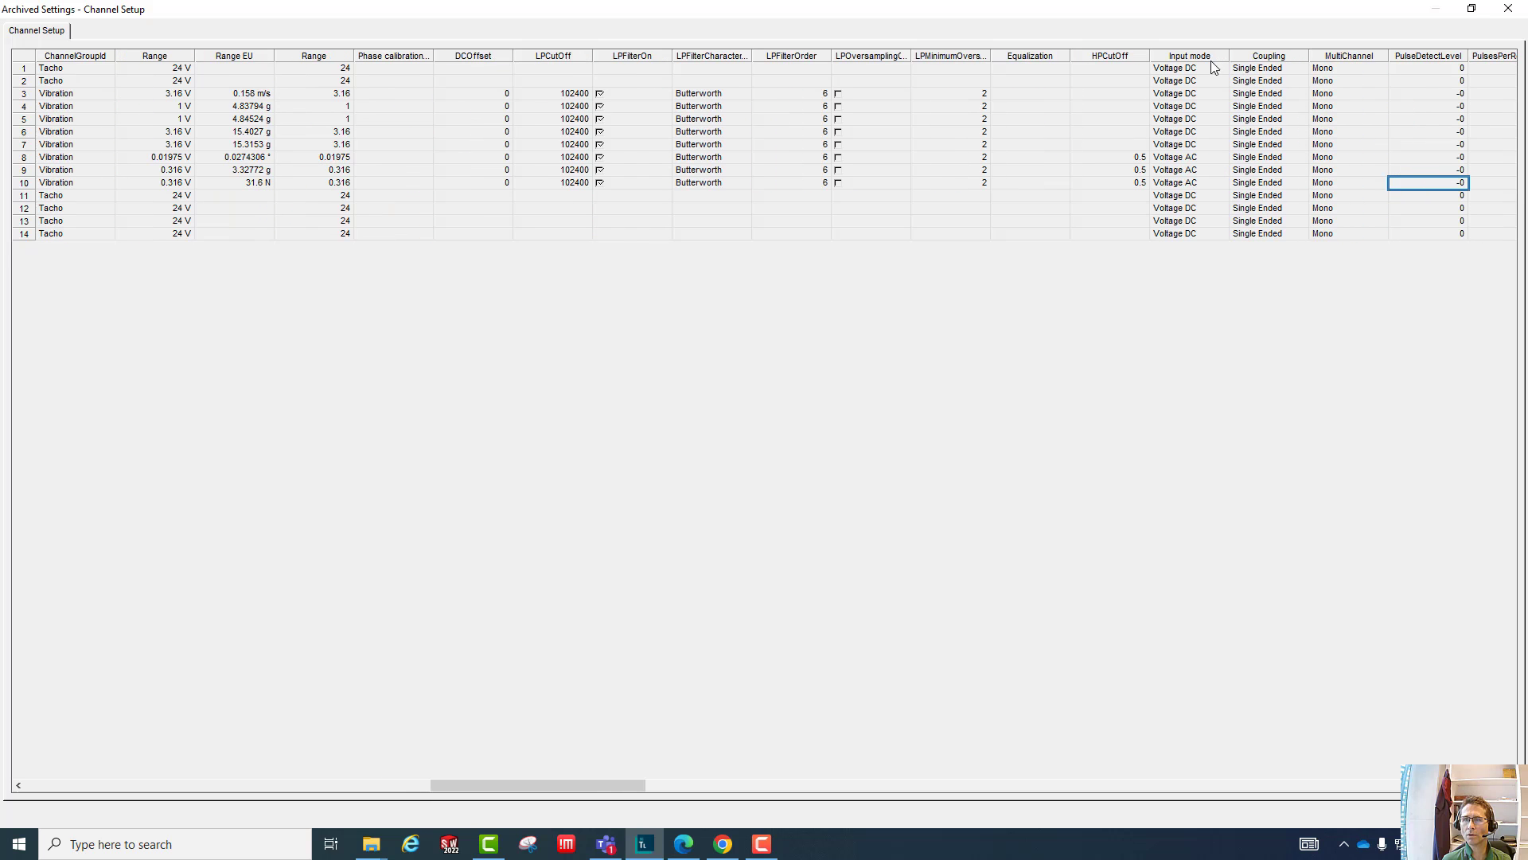
pyautogui.click(1213, 184)
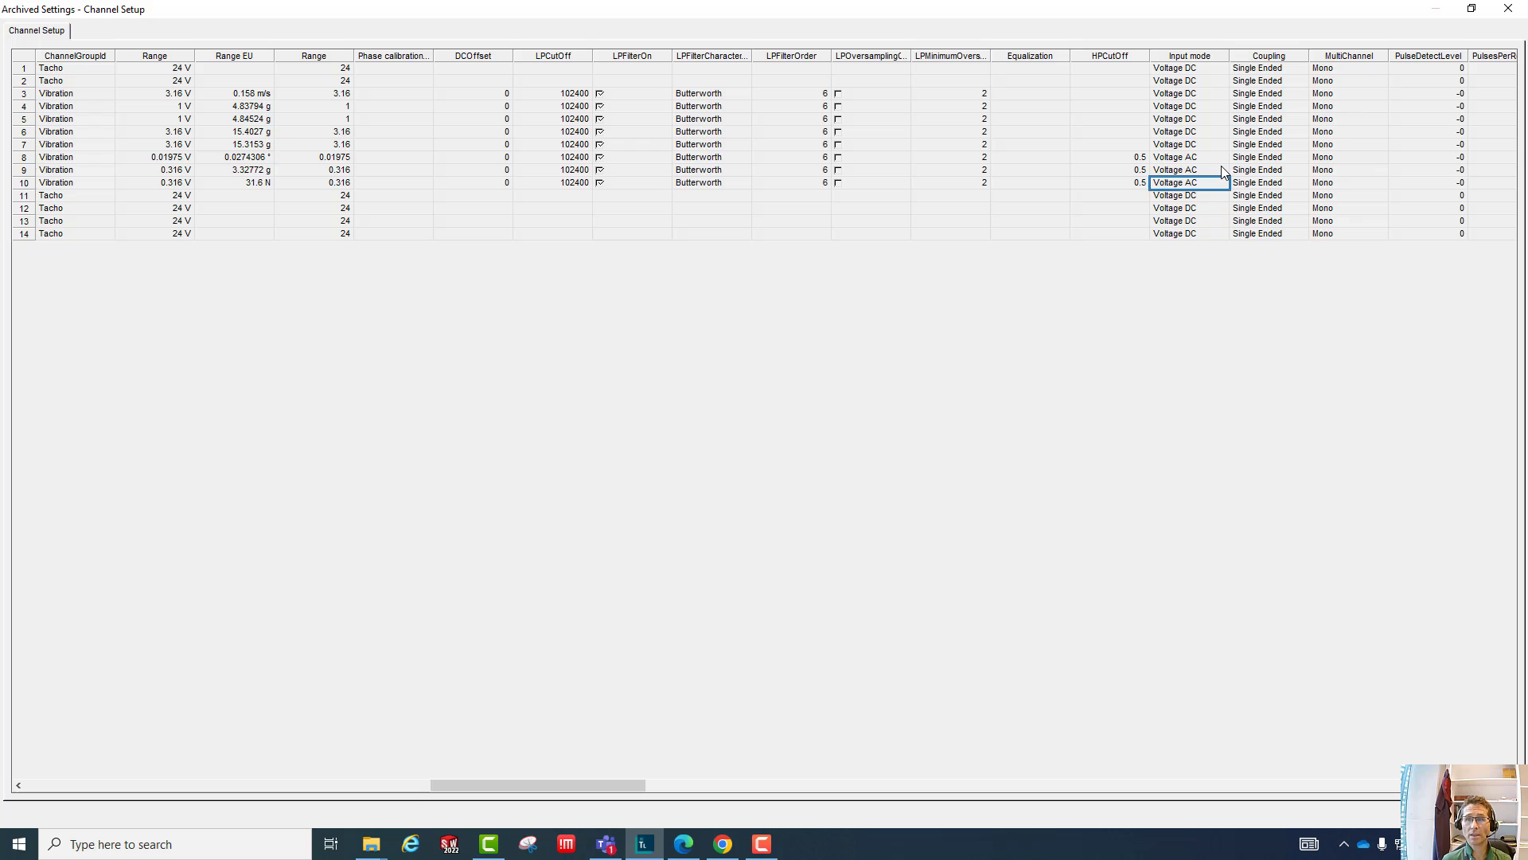
pyautogui.click(1222, 170)
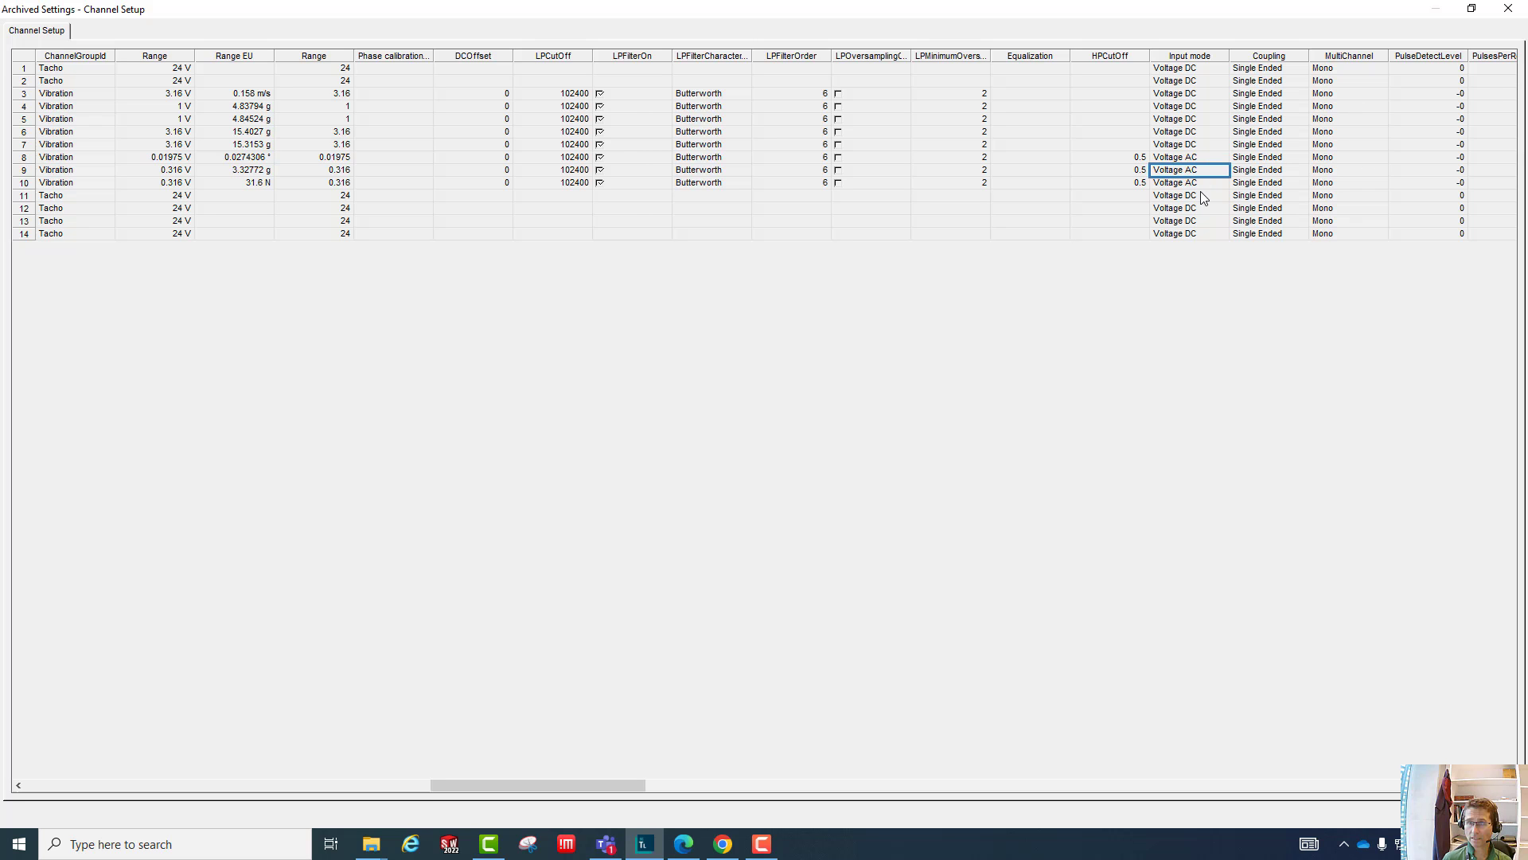
pyautogui.moveTo(1208, 180); pyautogui.dragTo(1208, 181)
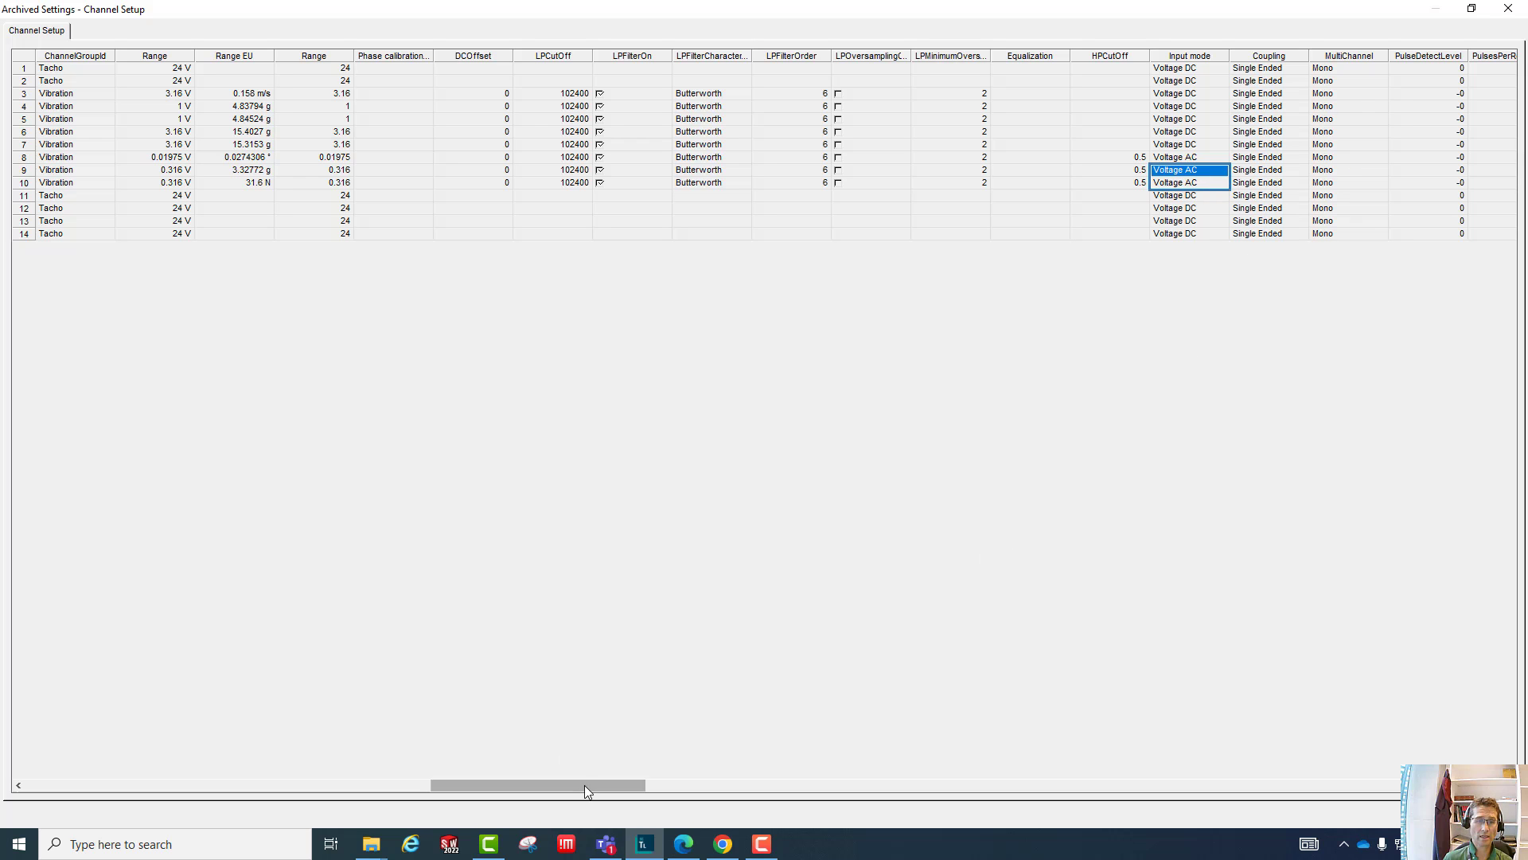
pyautogui.moveTo(585, 785); pyautogui.dragTo(717, 800)
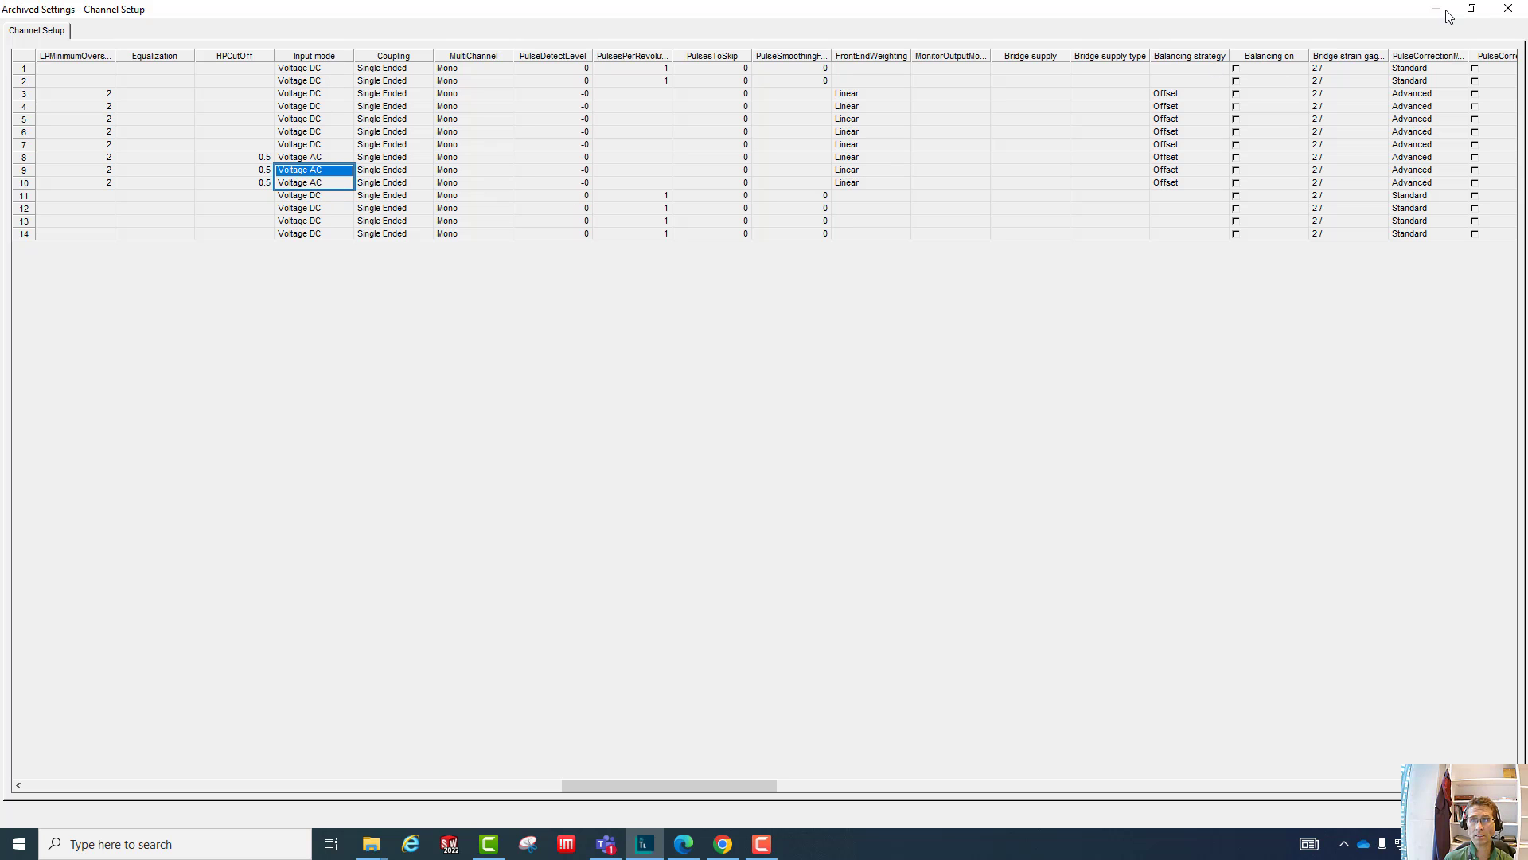
pyautogui.click(1514, 10)
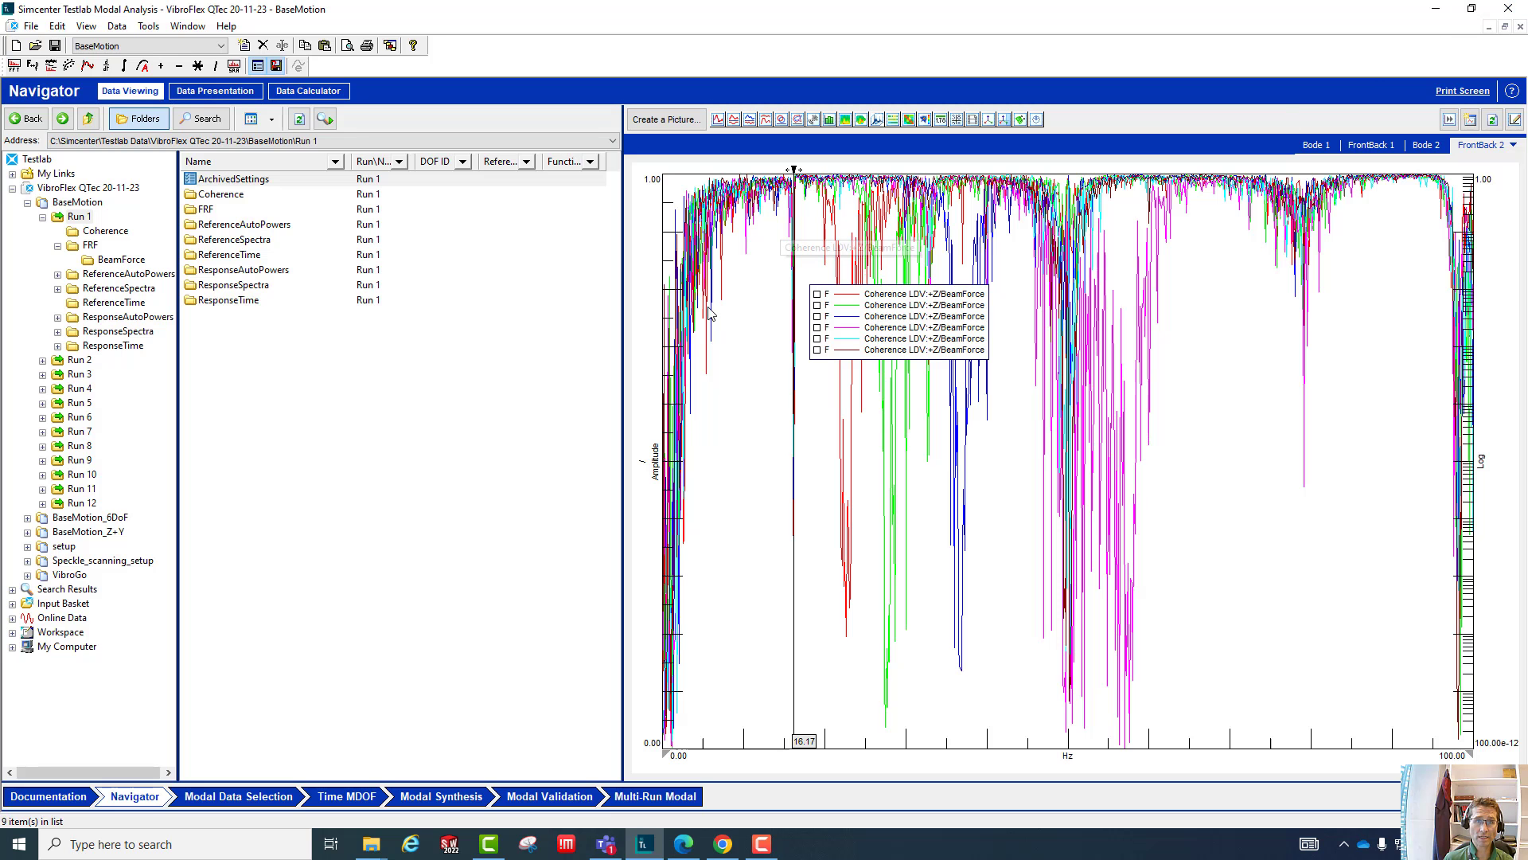
# - Show the Bode 2 picture and set its upper Y-axis format to Log
pyautogui.click(1425, 145)
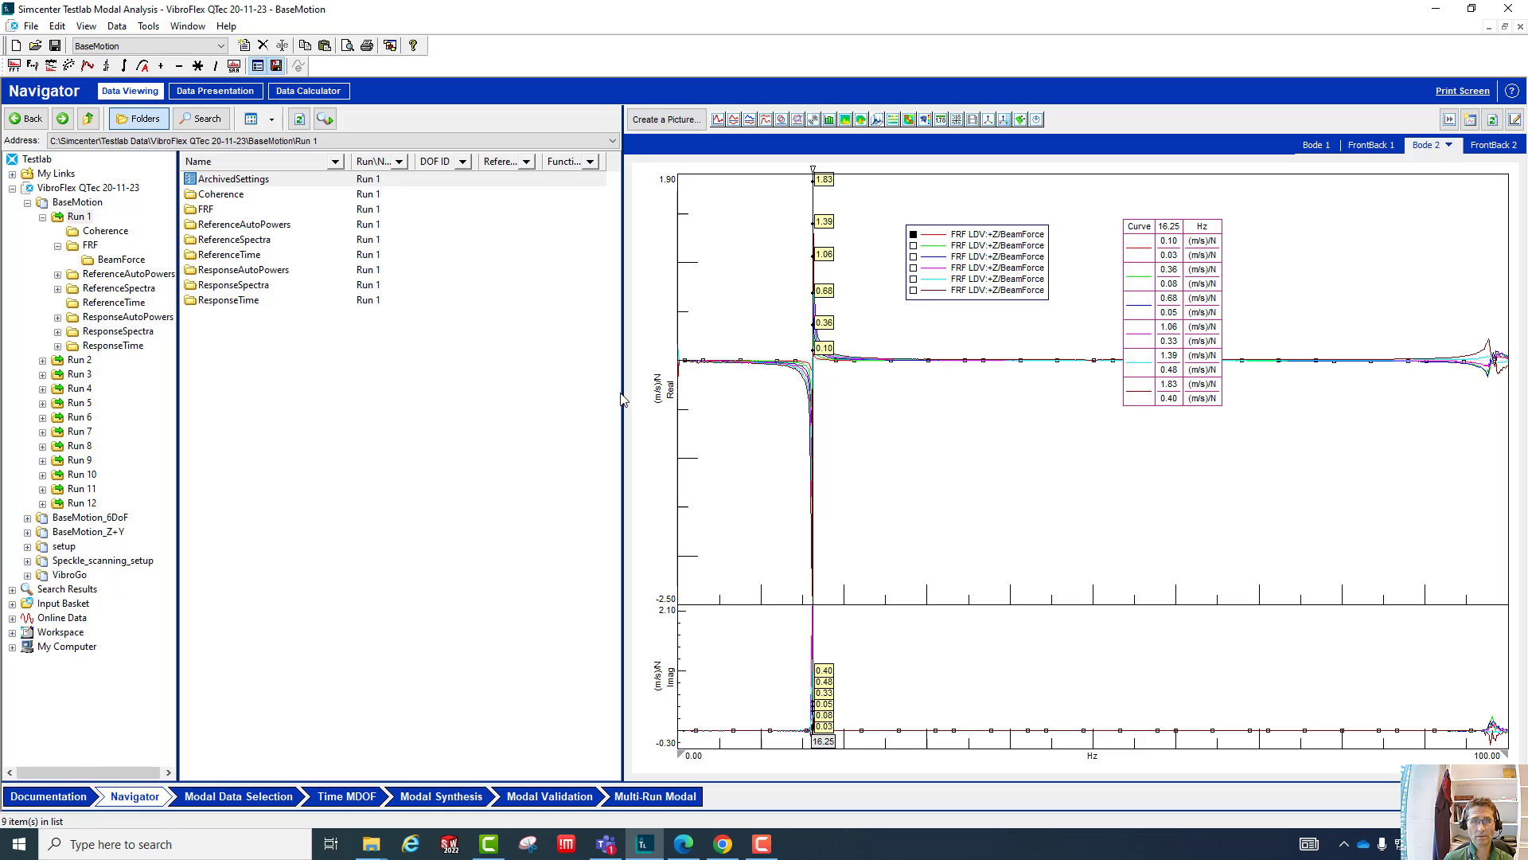
pyautogui.rightClick(671, 388)
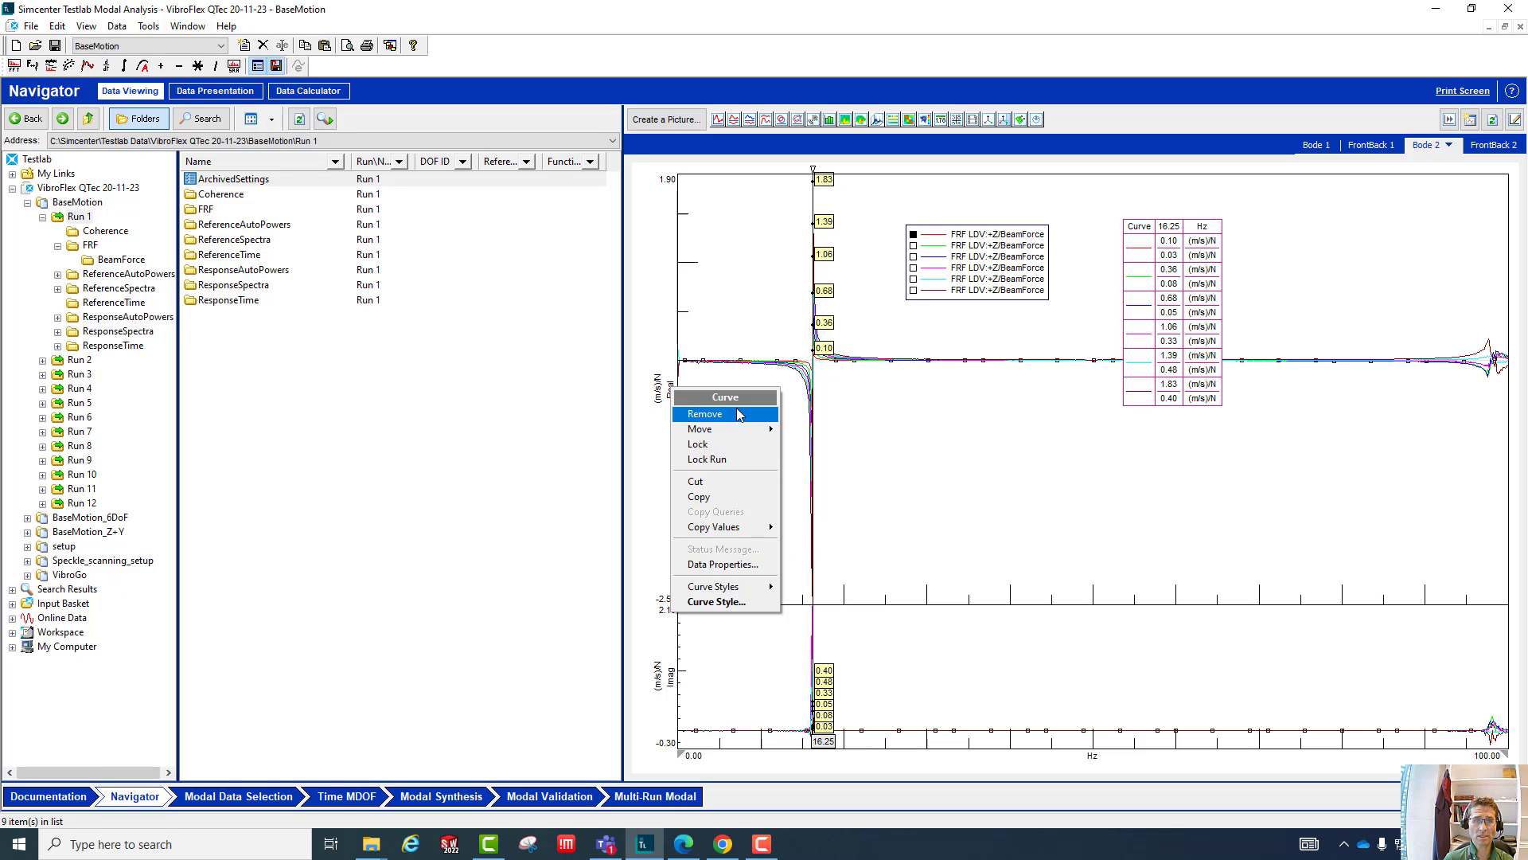
pyautogui.rightClick(662, 387)
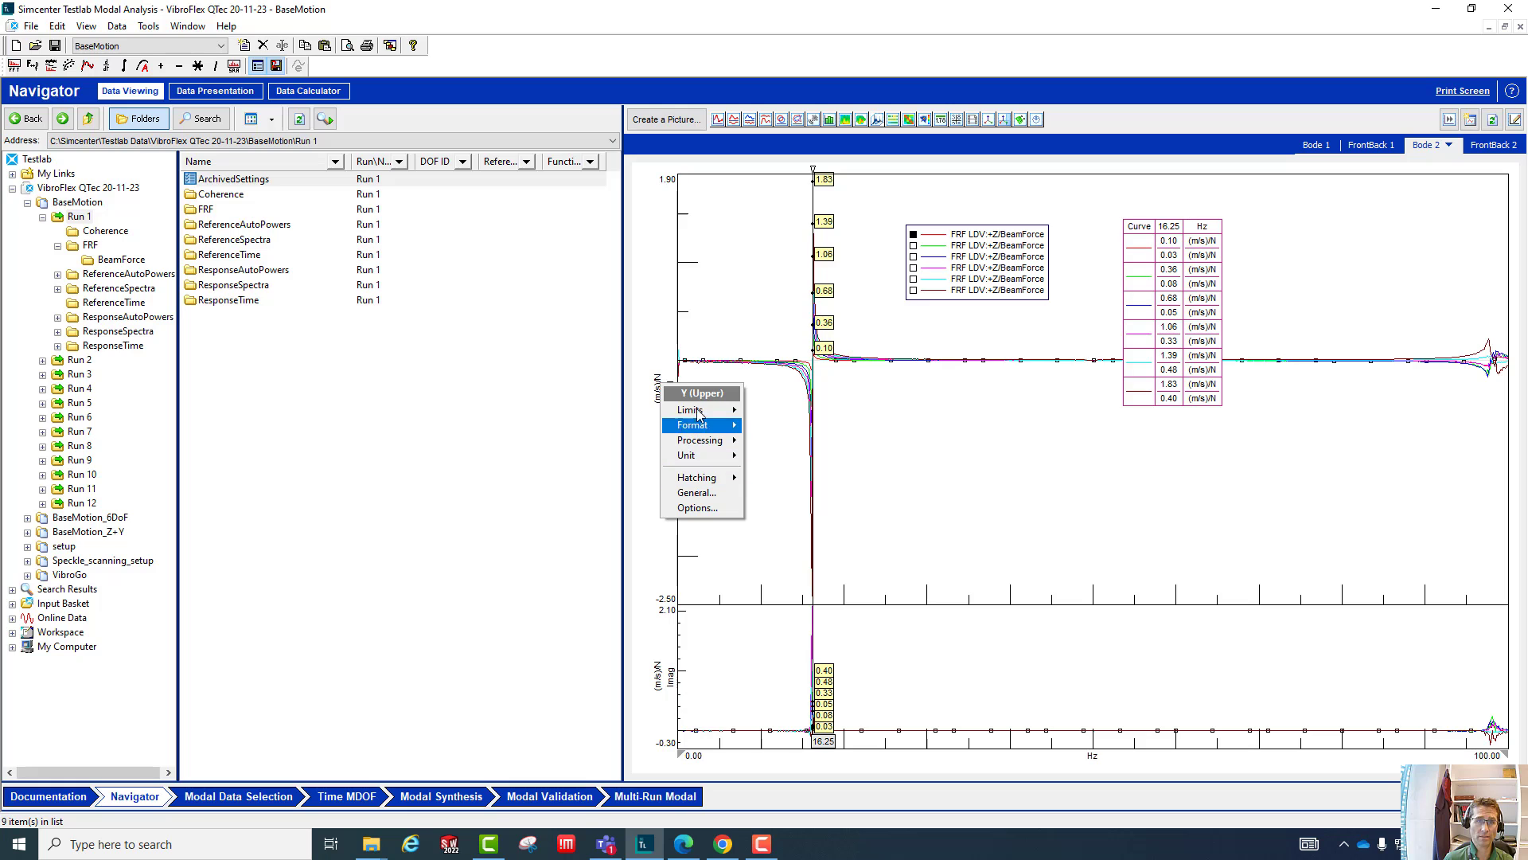
pyautogui.moveTo(695, 427)
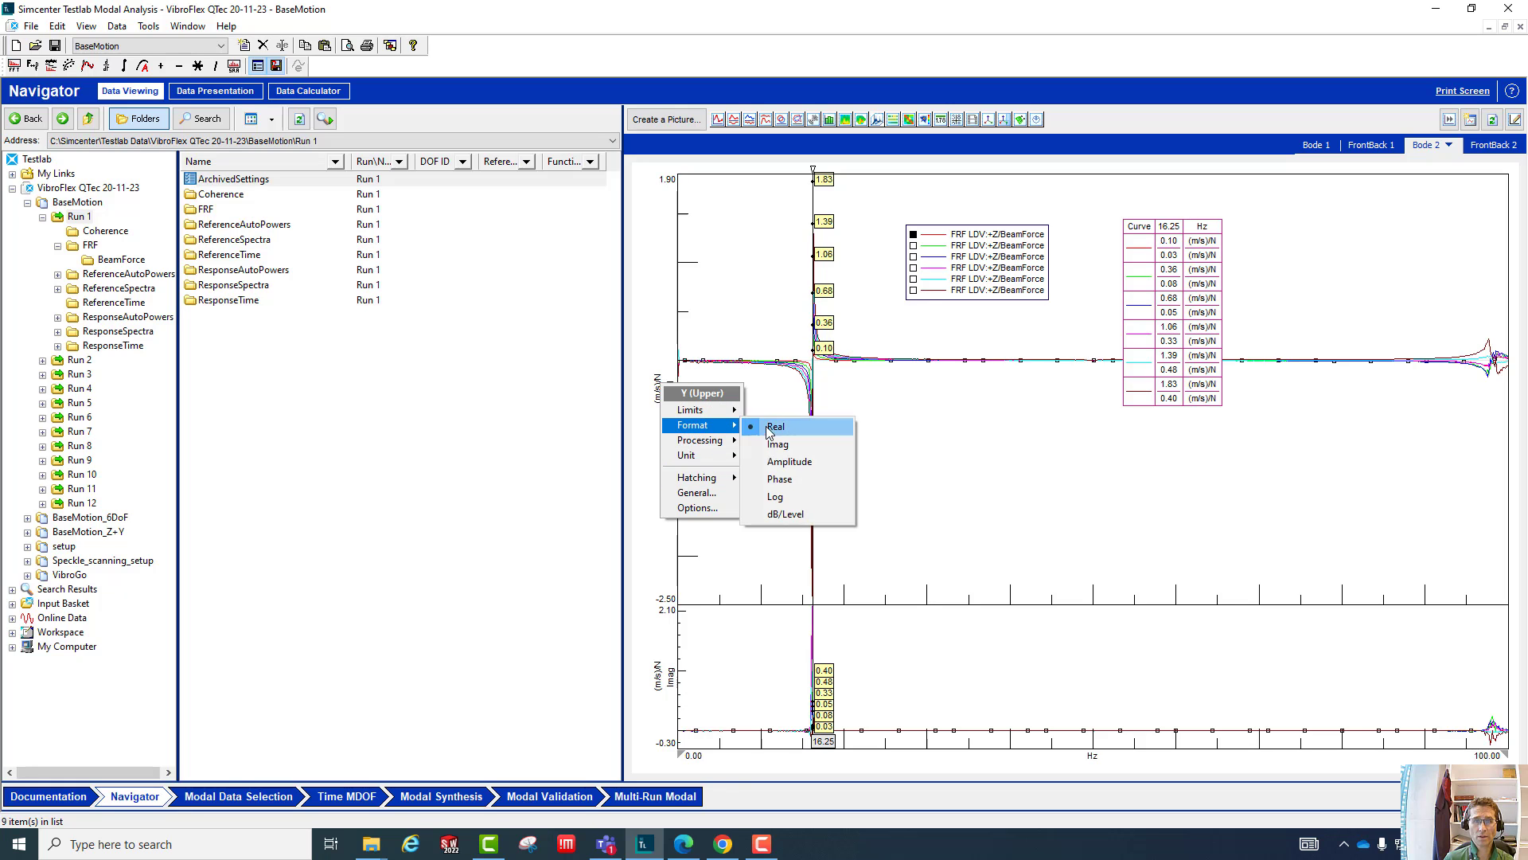
pyautogui.click(778, 494)
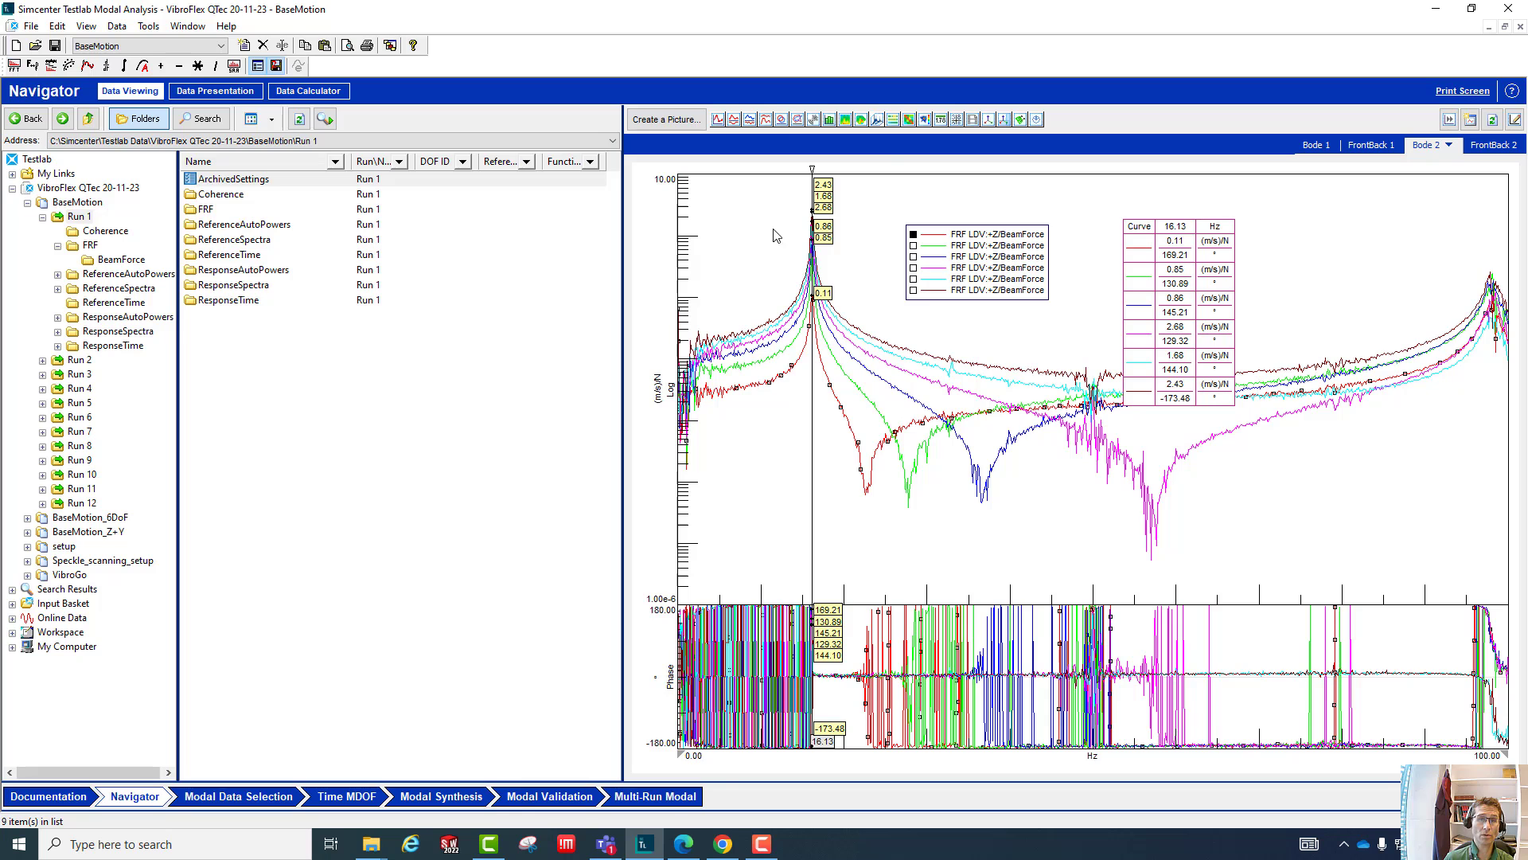
# - Return to the FrontBack 2 coherence plot and open the options of its curve legend
pyautogui.click(1497, 148)
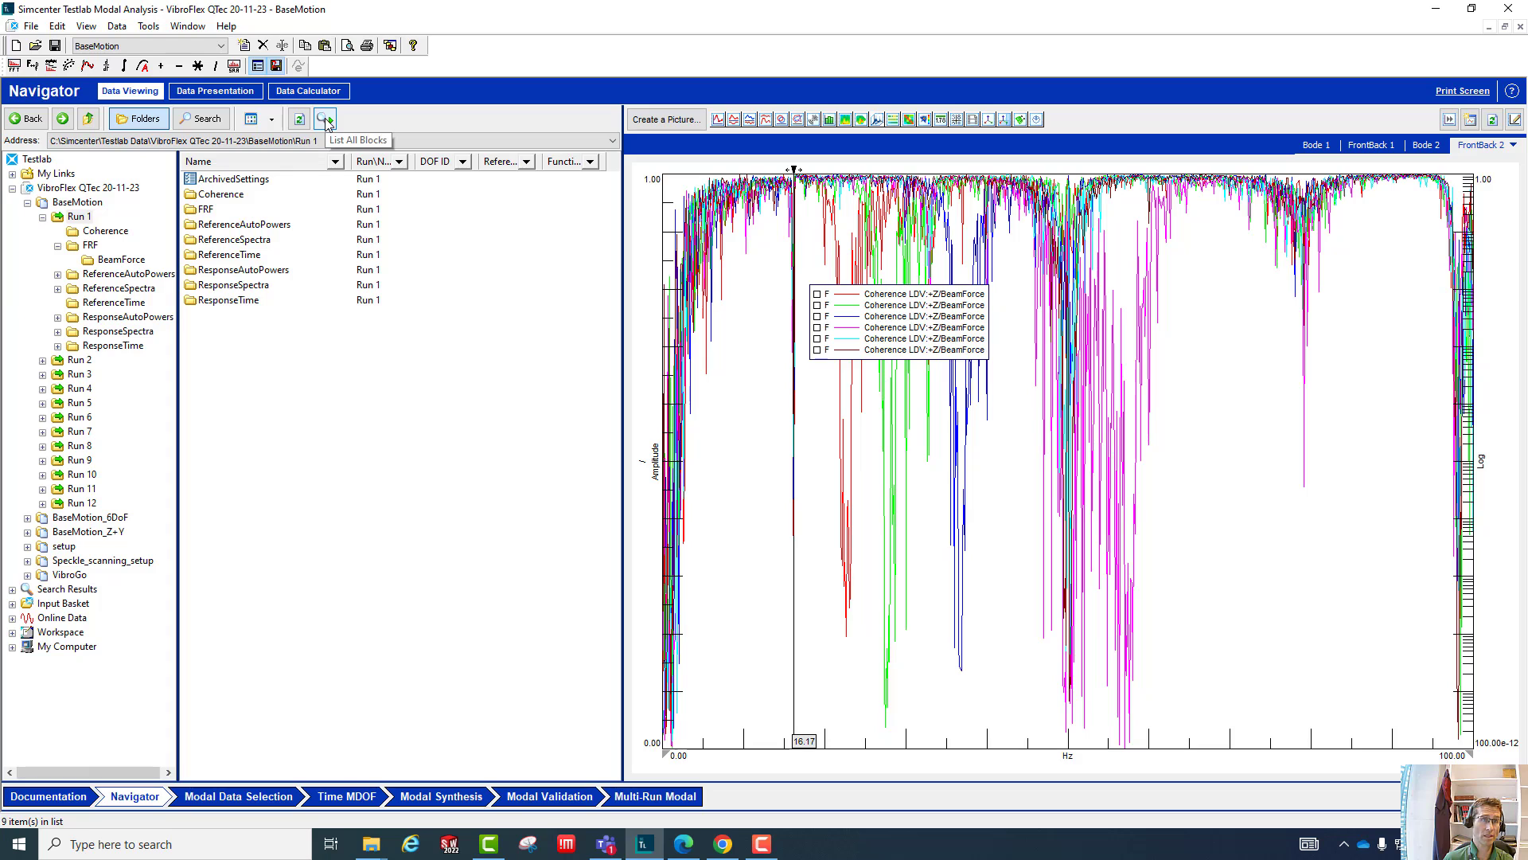
pyautogui.rightClick(1233, 473)
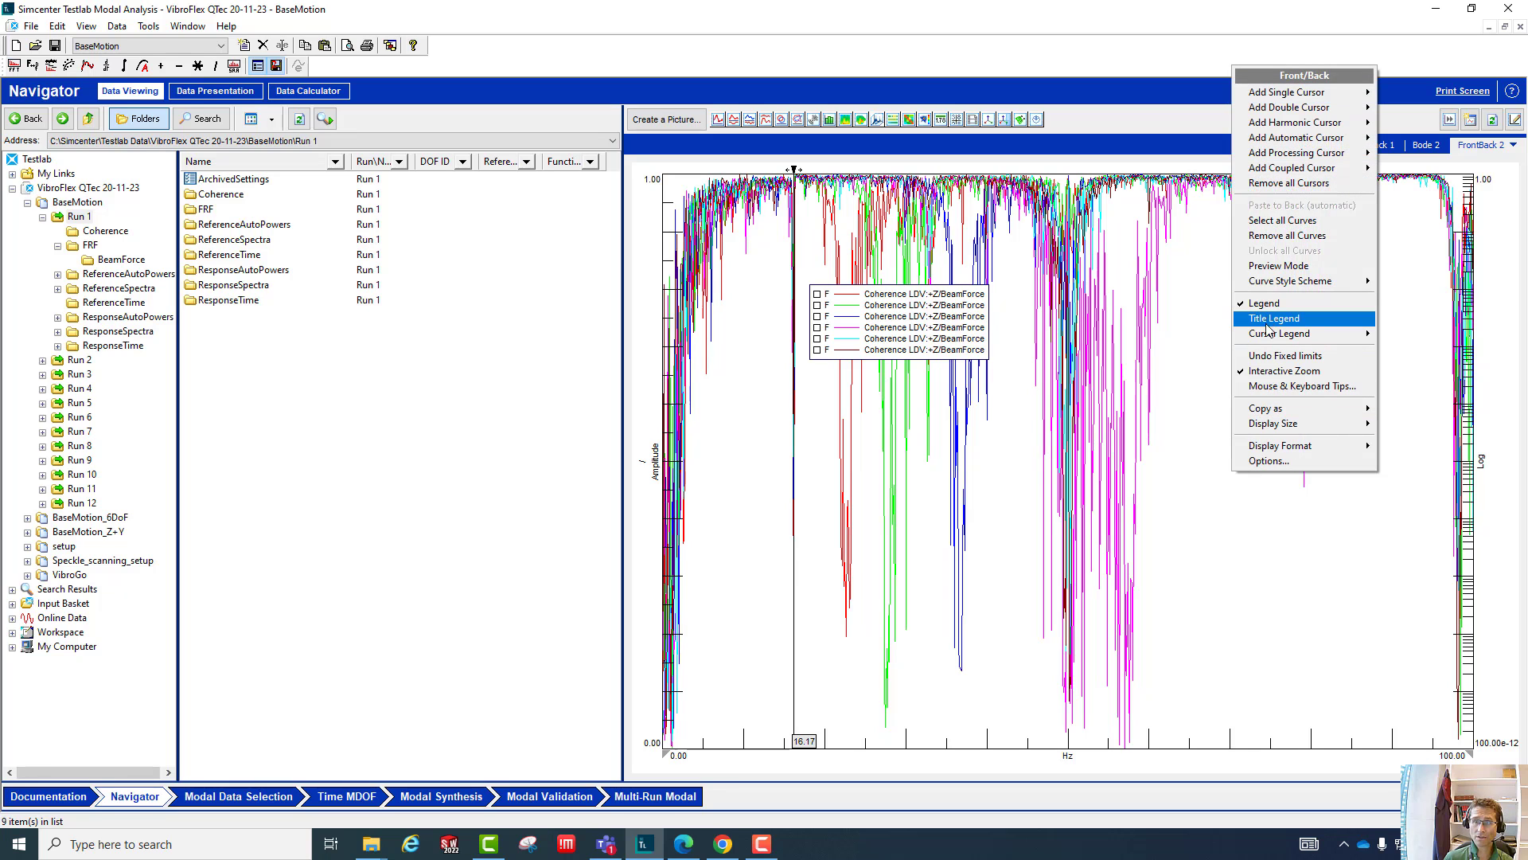
pyautogui.click(966, 341)
pyautogui.rightClick(965, 340)
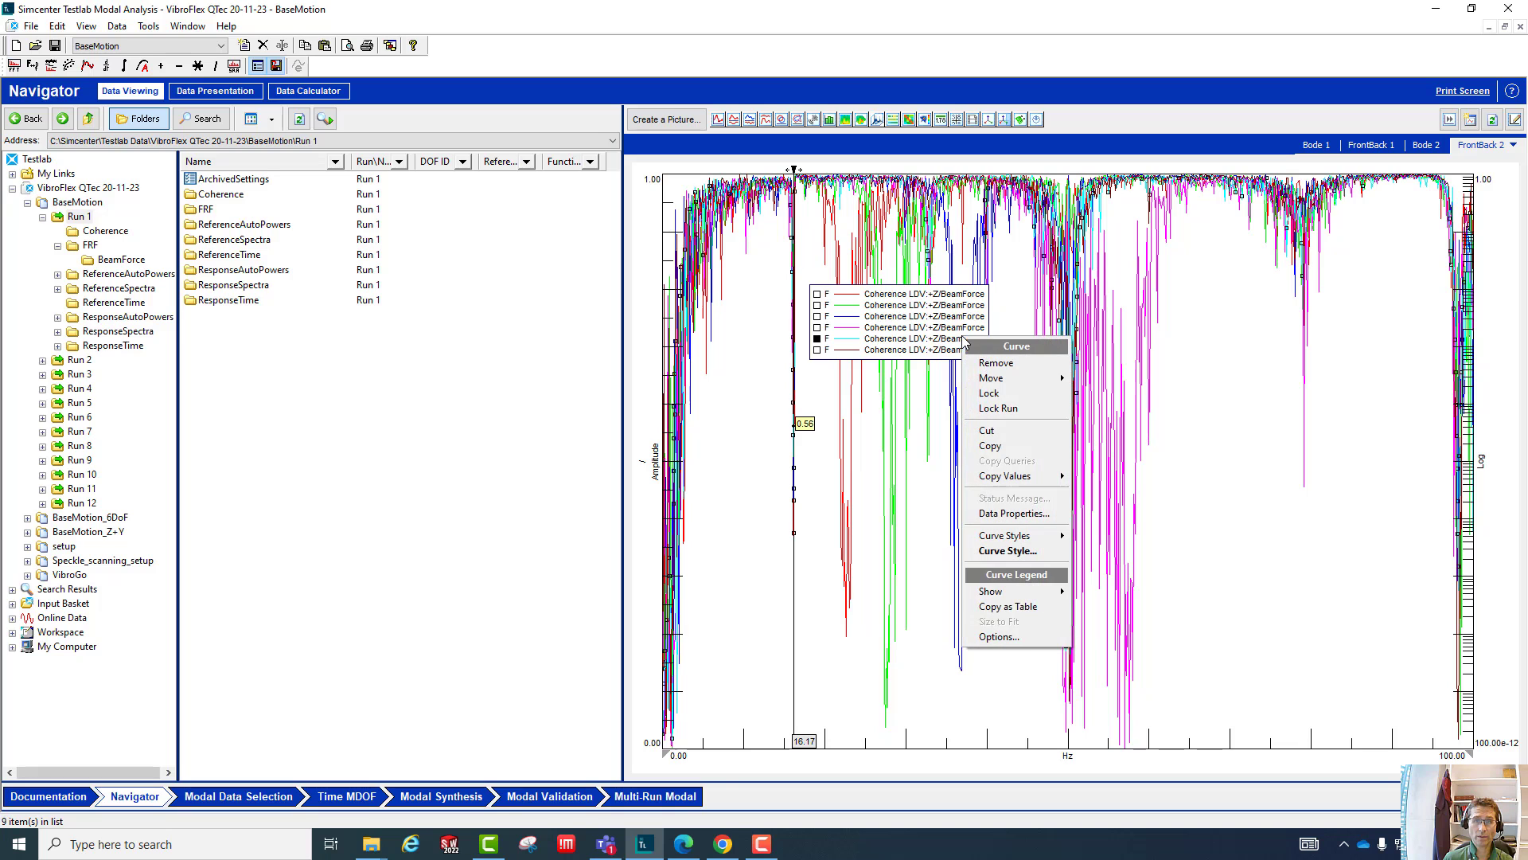
pyautogui.click(999, 638)
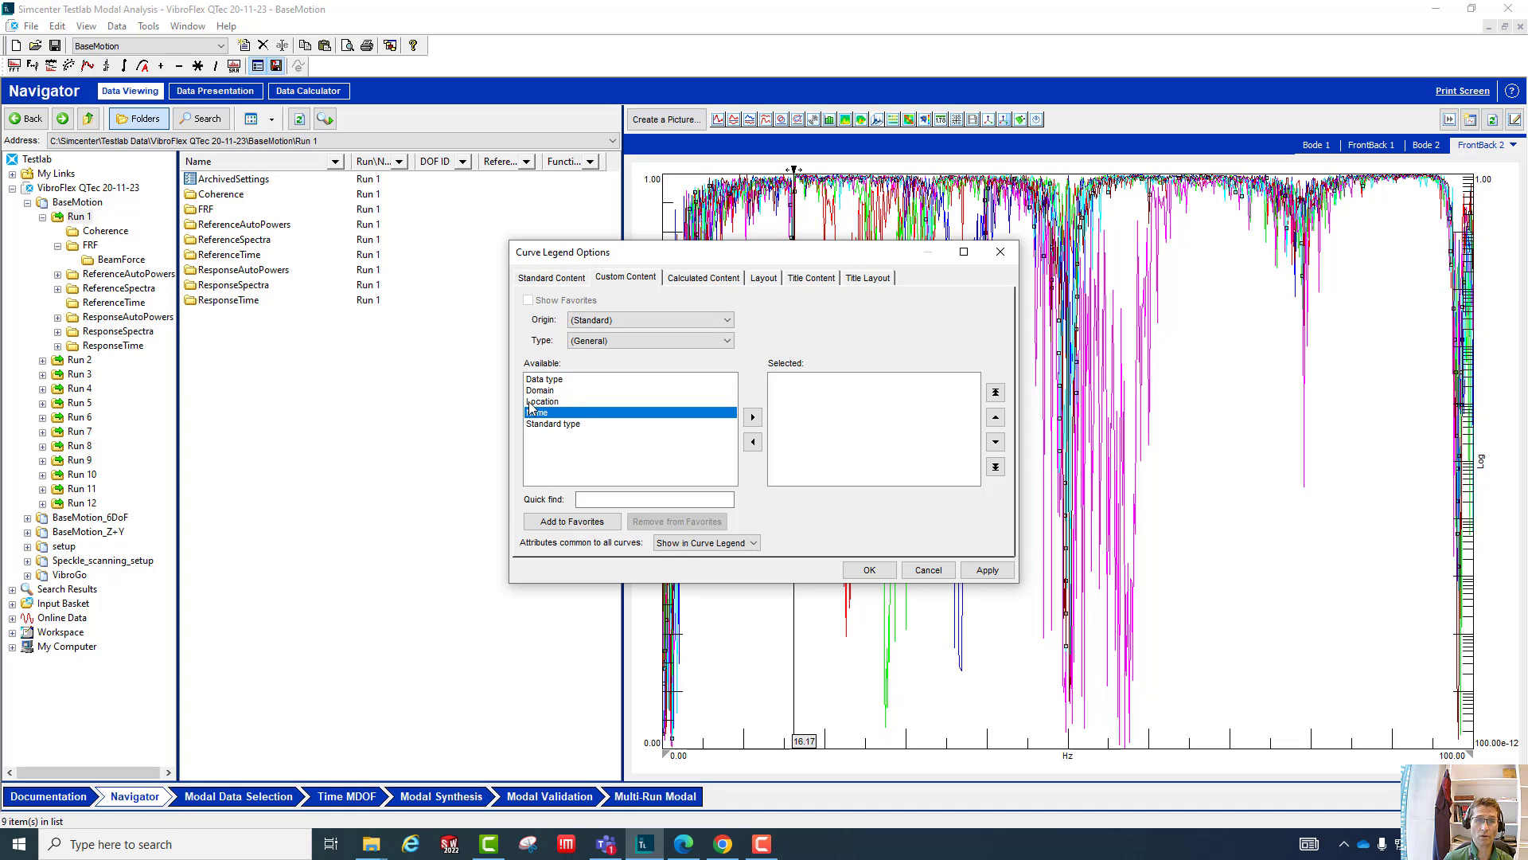
# - Set the legend's custom content origin to Testlab and its type to Run
pyautogui.click(604, 320)
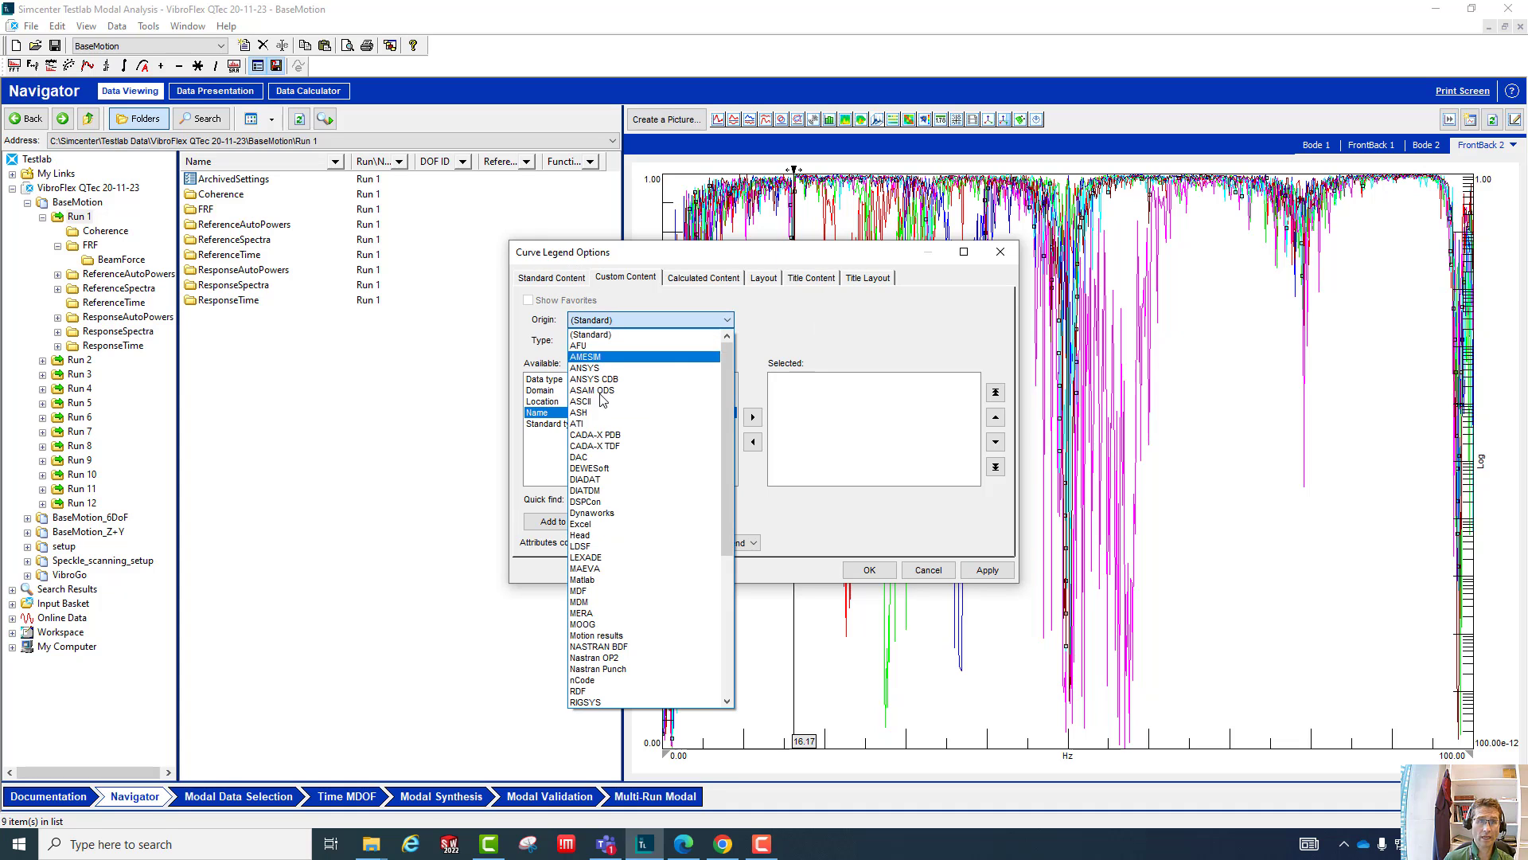
pyautogui.scroll(-8, 597, 557)
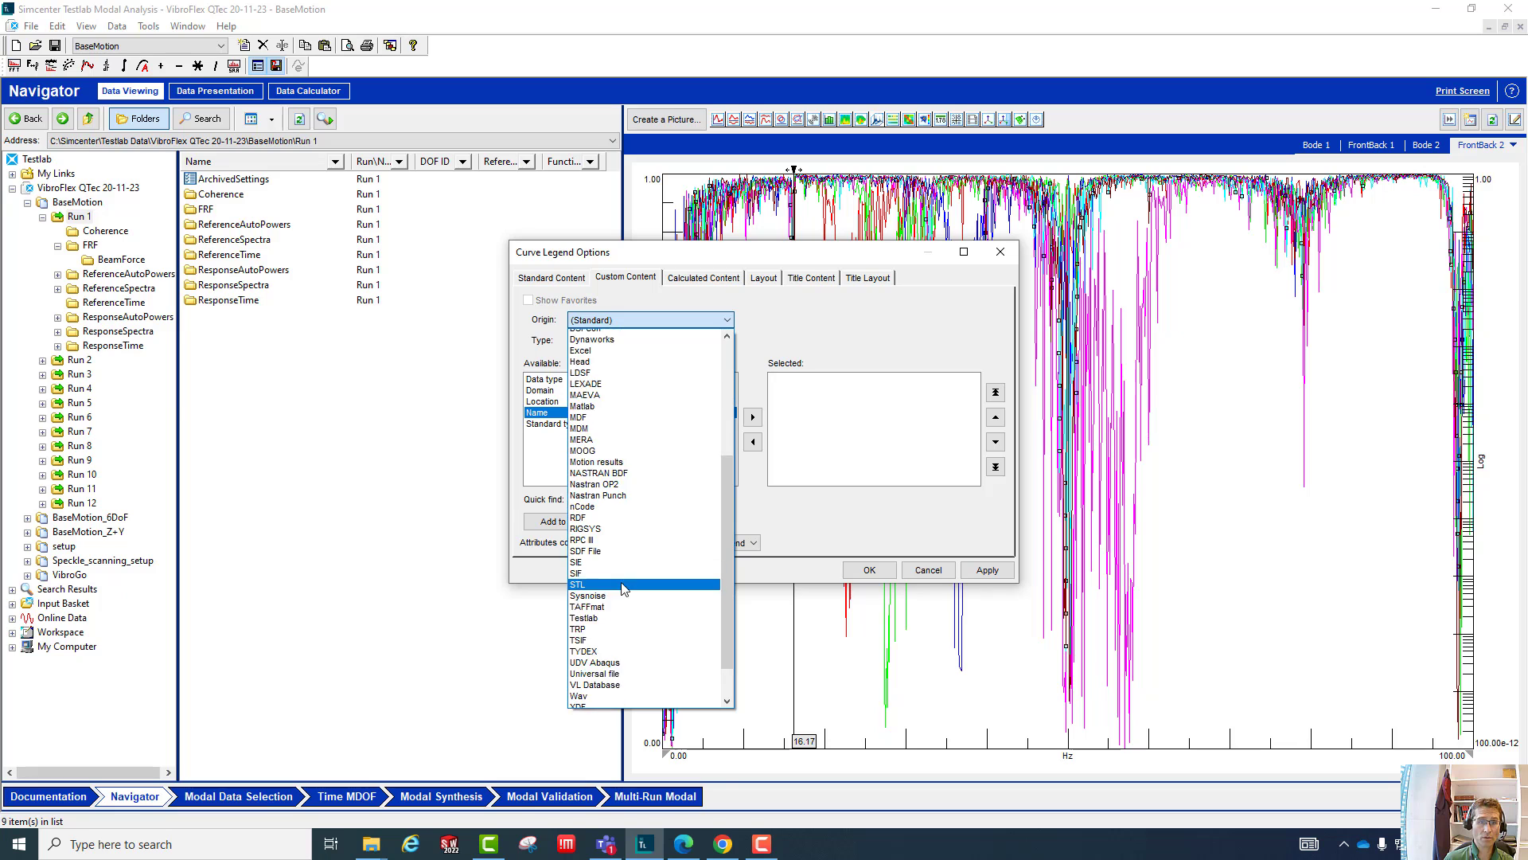
pyautogui.click(586, 548)
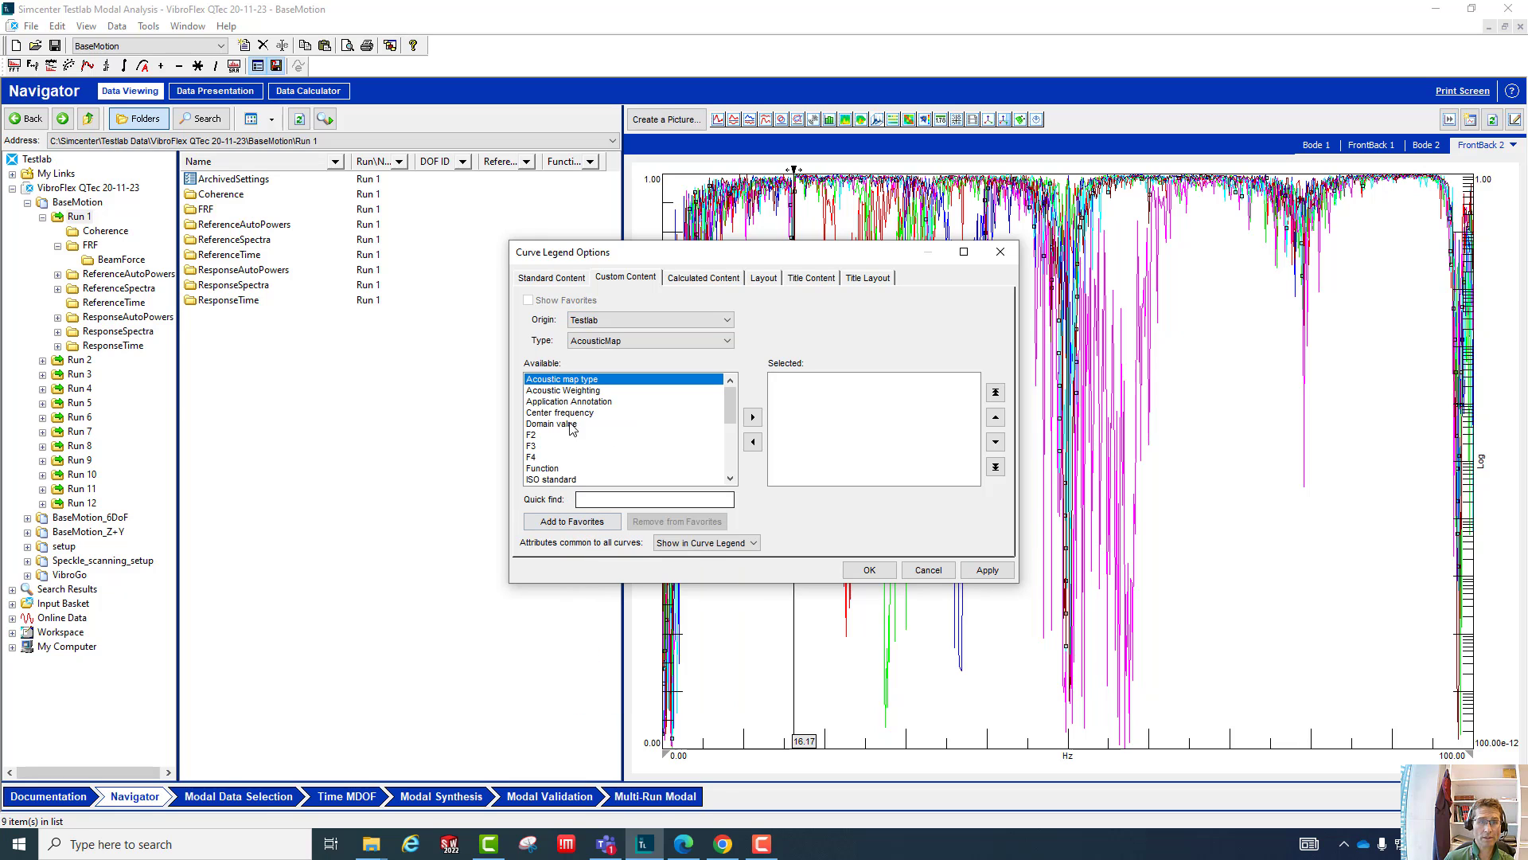
pyautogui.click(721, 341)
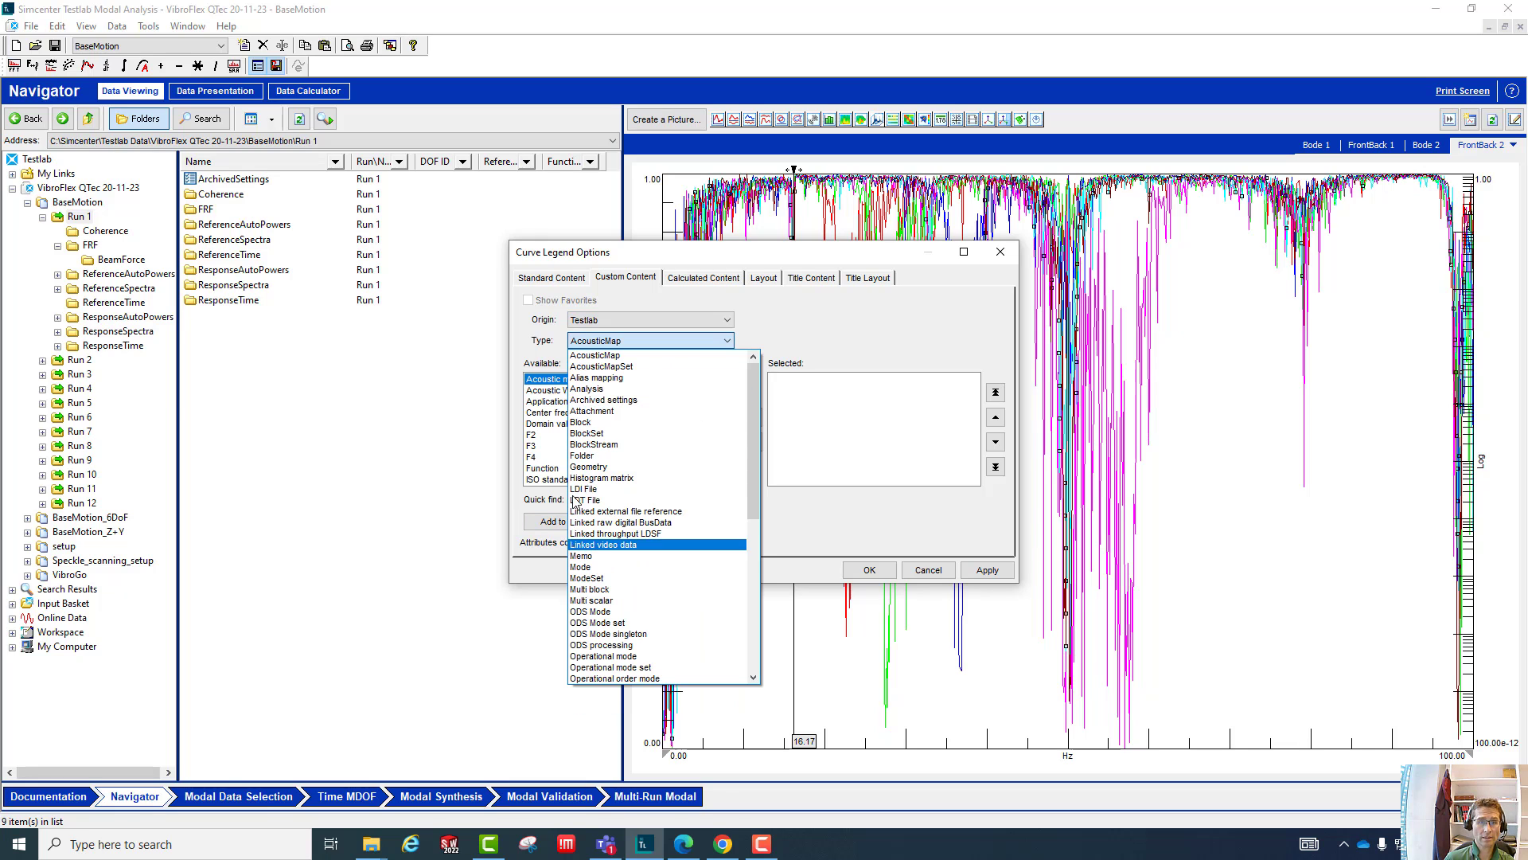
pyautogui.scroll(-6, 590, 541)
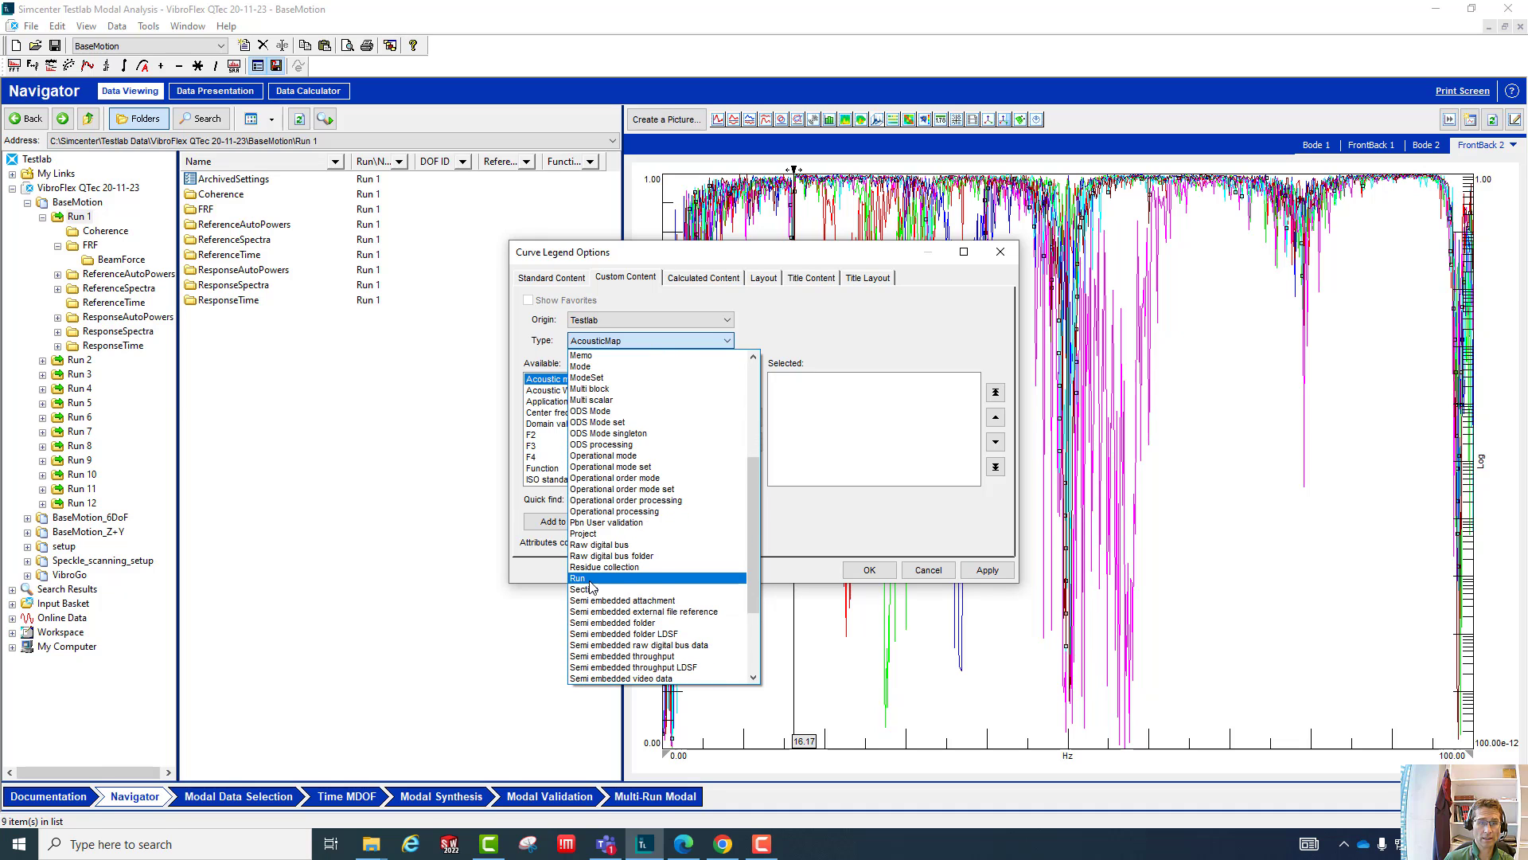
pyautogui.click(590, 592)
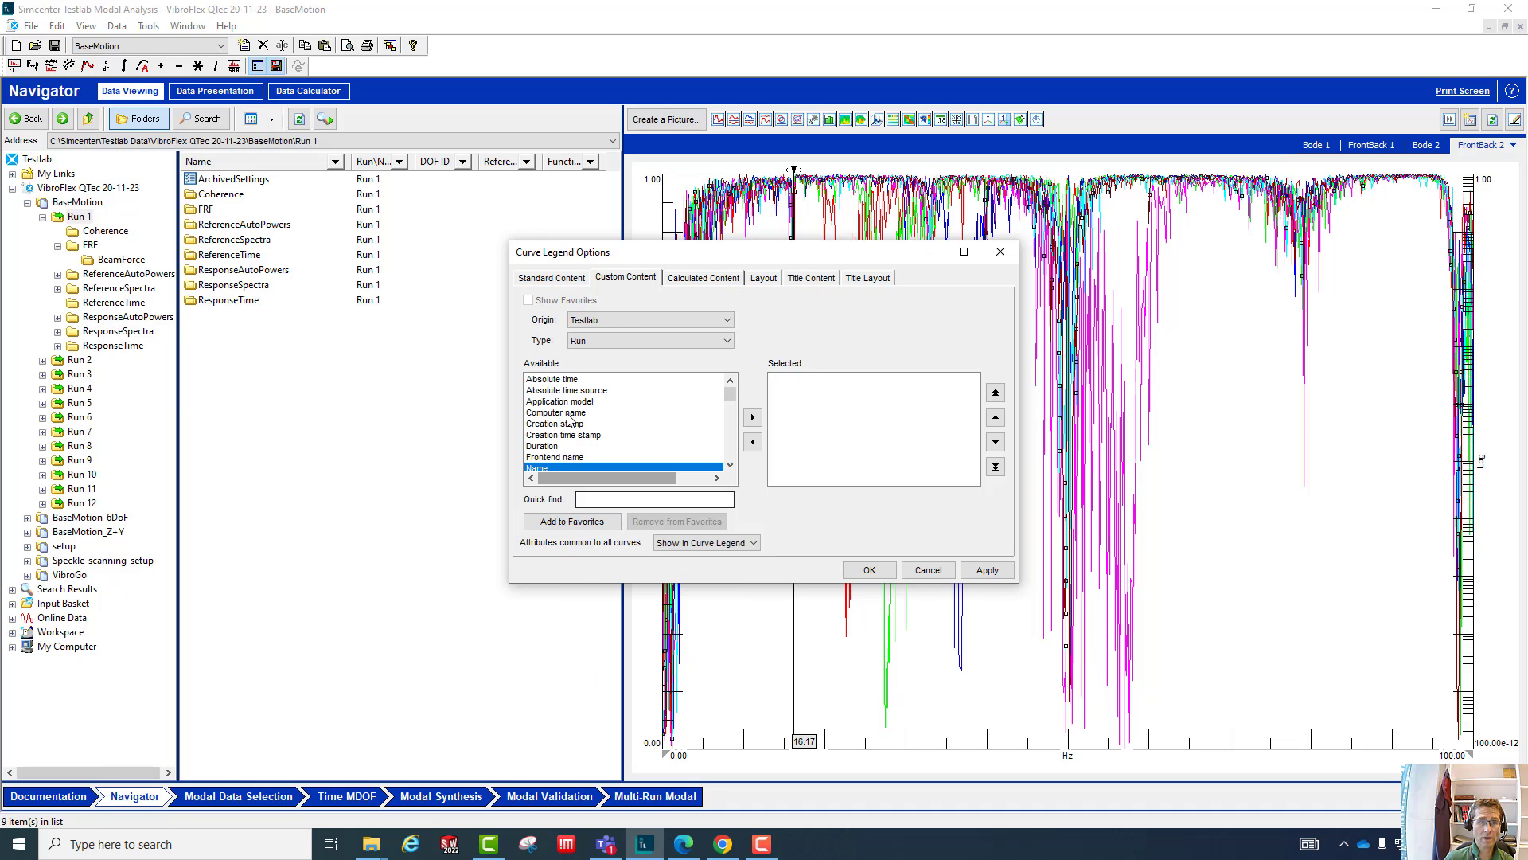
# - Add the run's Name attribute to the selected legend content and apply it to the coherence plot
pyautogui.click(733, 448)
pyautogui.scroll(-12, 732, 449)
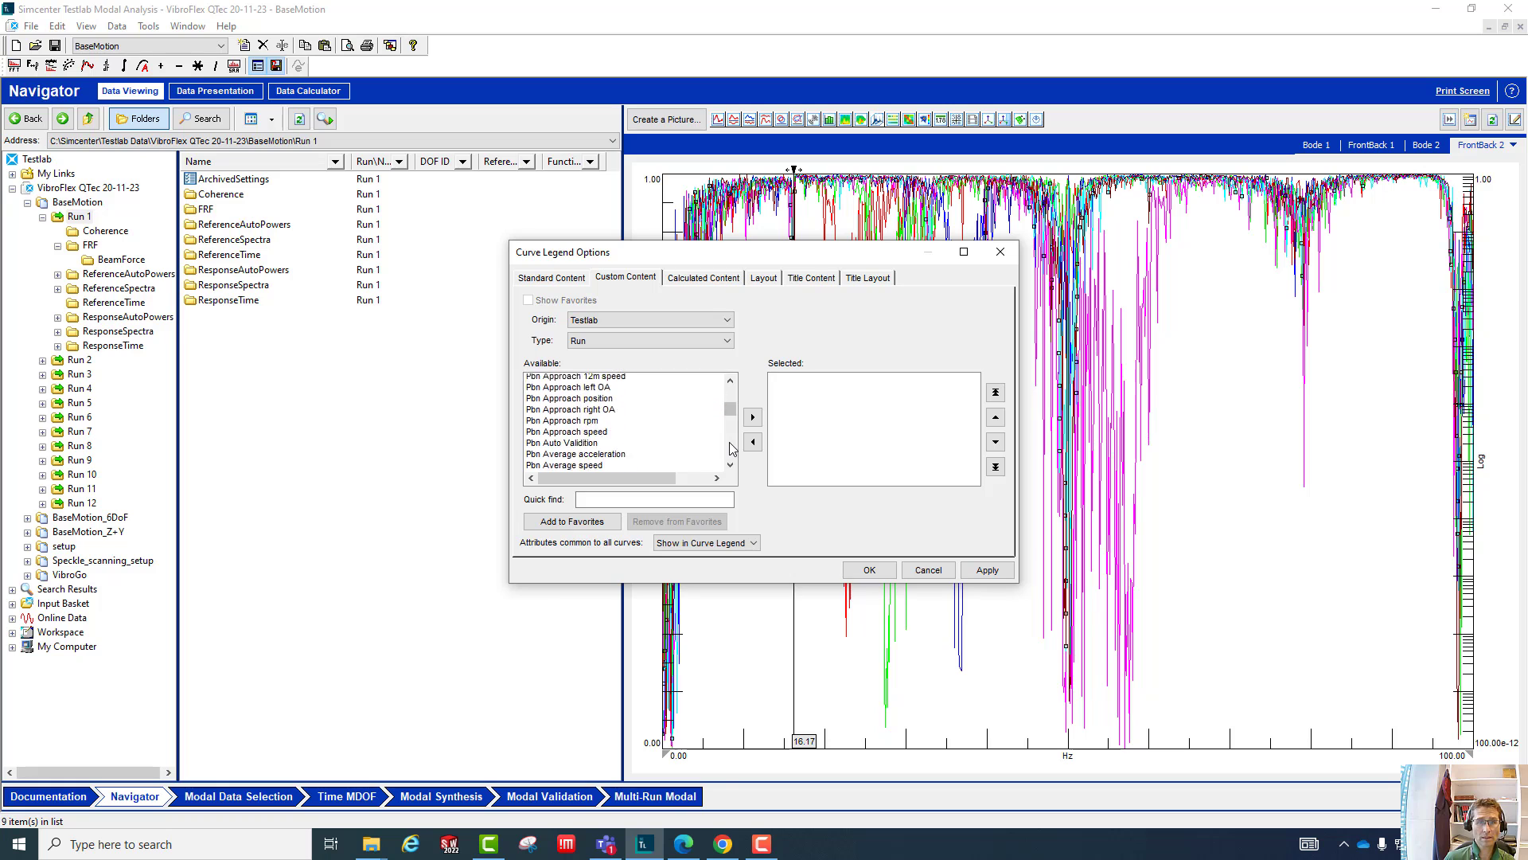
pyautogui.click(745, 417)
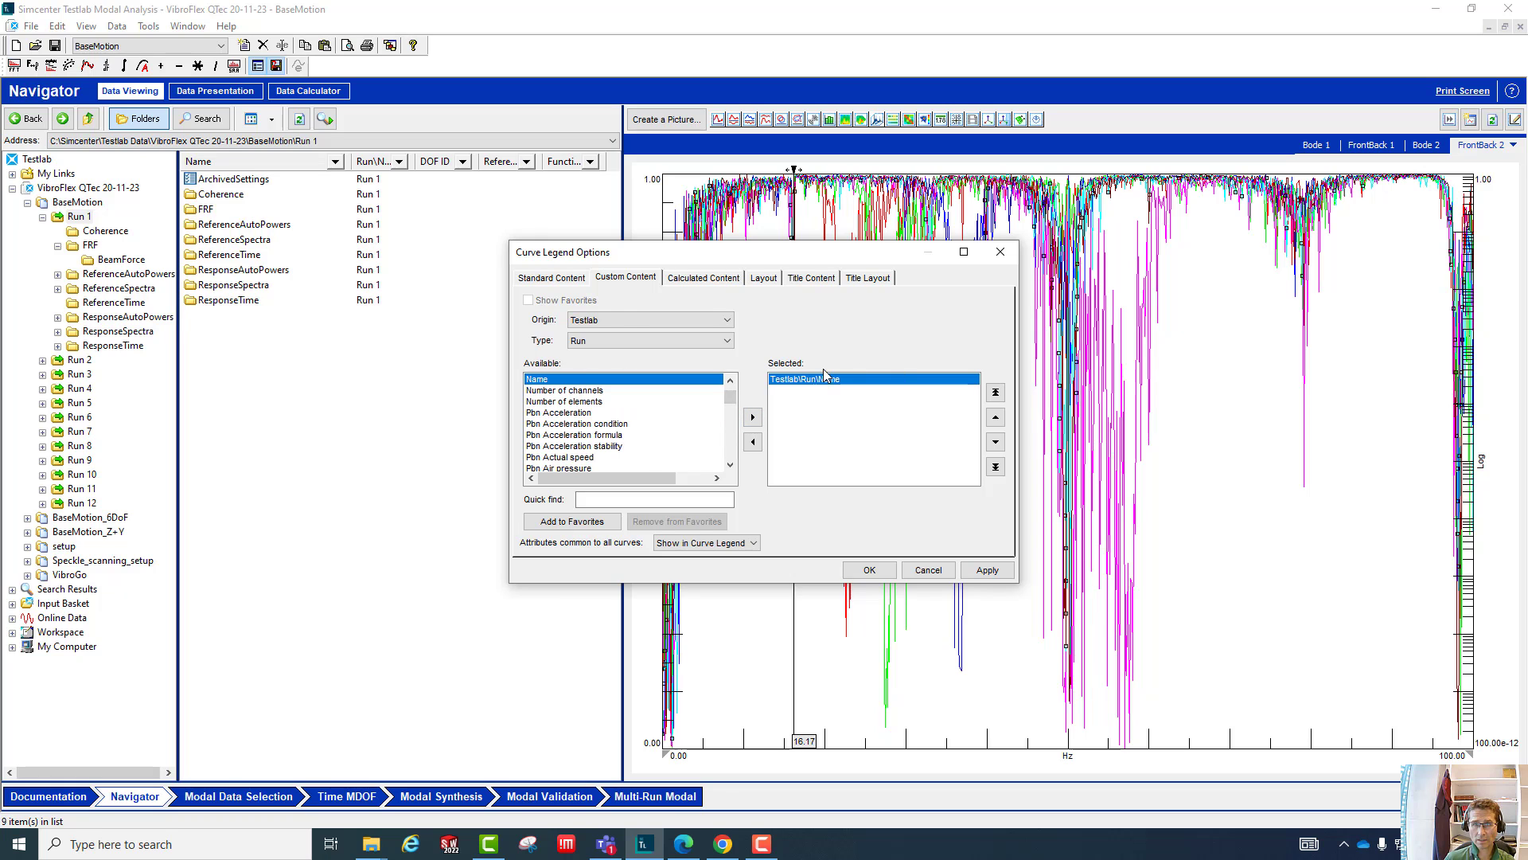
pyautogui.moveTo(862, 253); pyautogui.dragTo(475, 367)
pyautogui.click(598, 683)
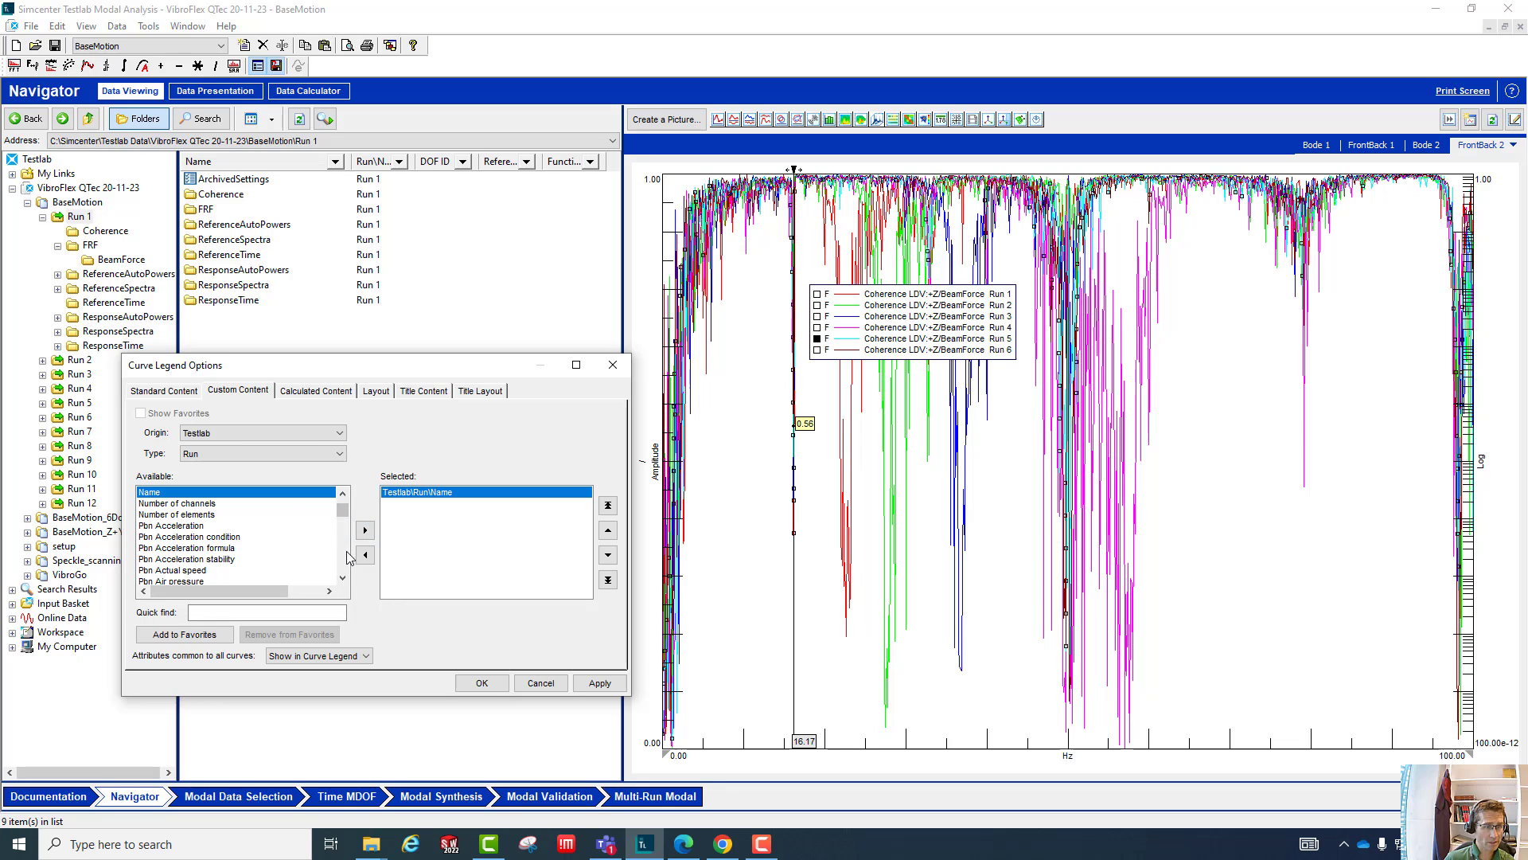
# - Look through the other available Run attributes for the legend, then accept and close the legend options
pyautogui.scroll(-8, 347, 558)
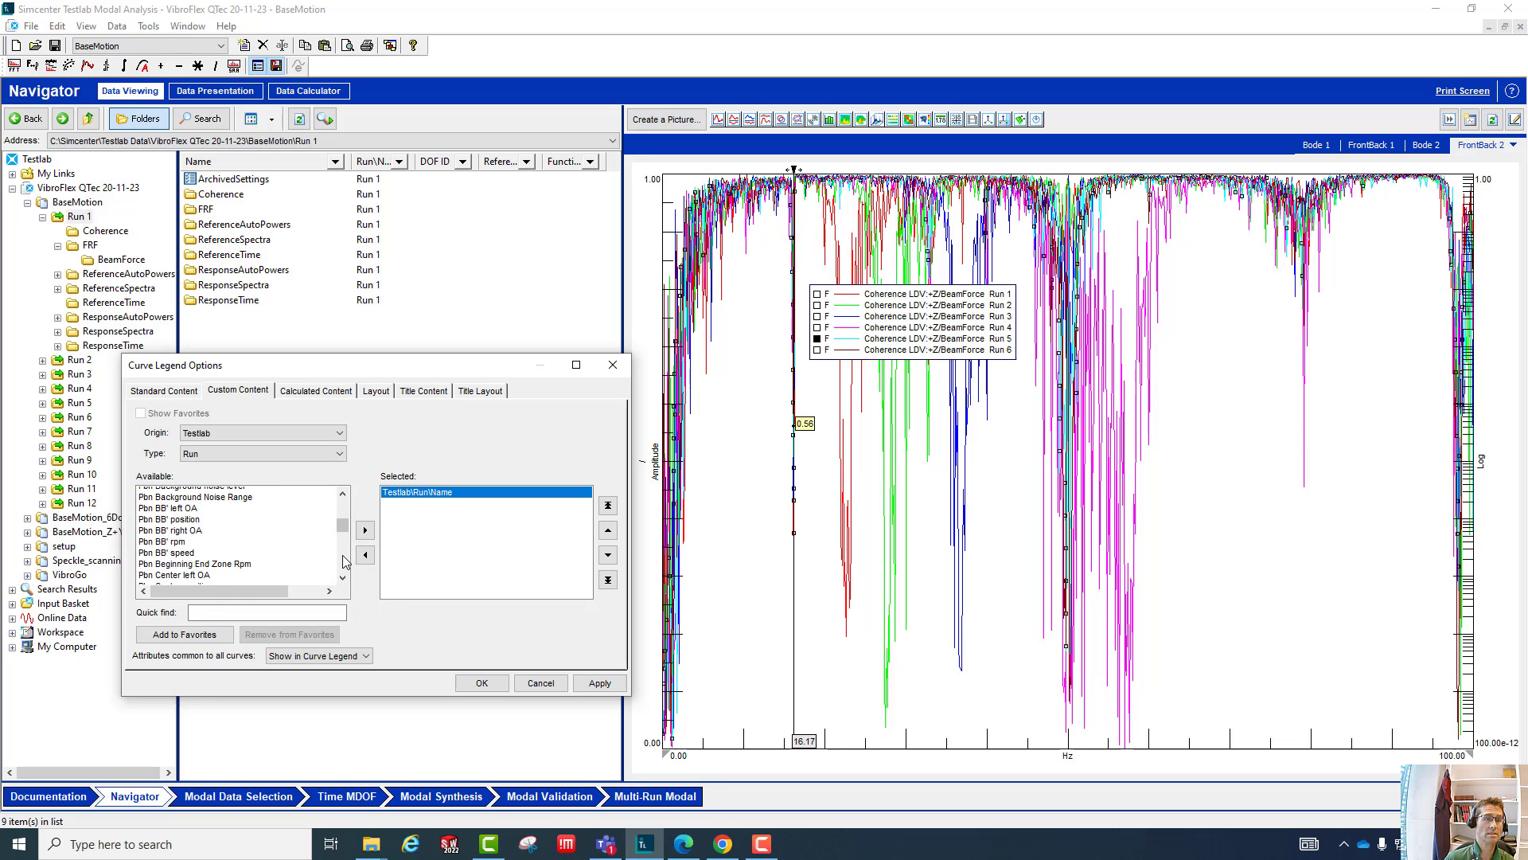
pyautogui.scroll(-10, 343, 560)
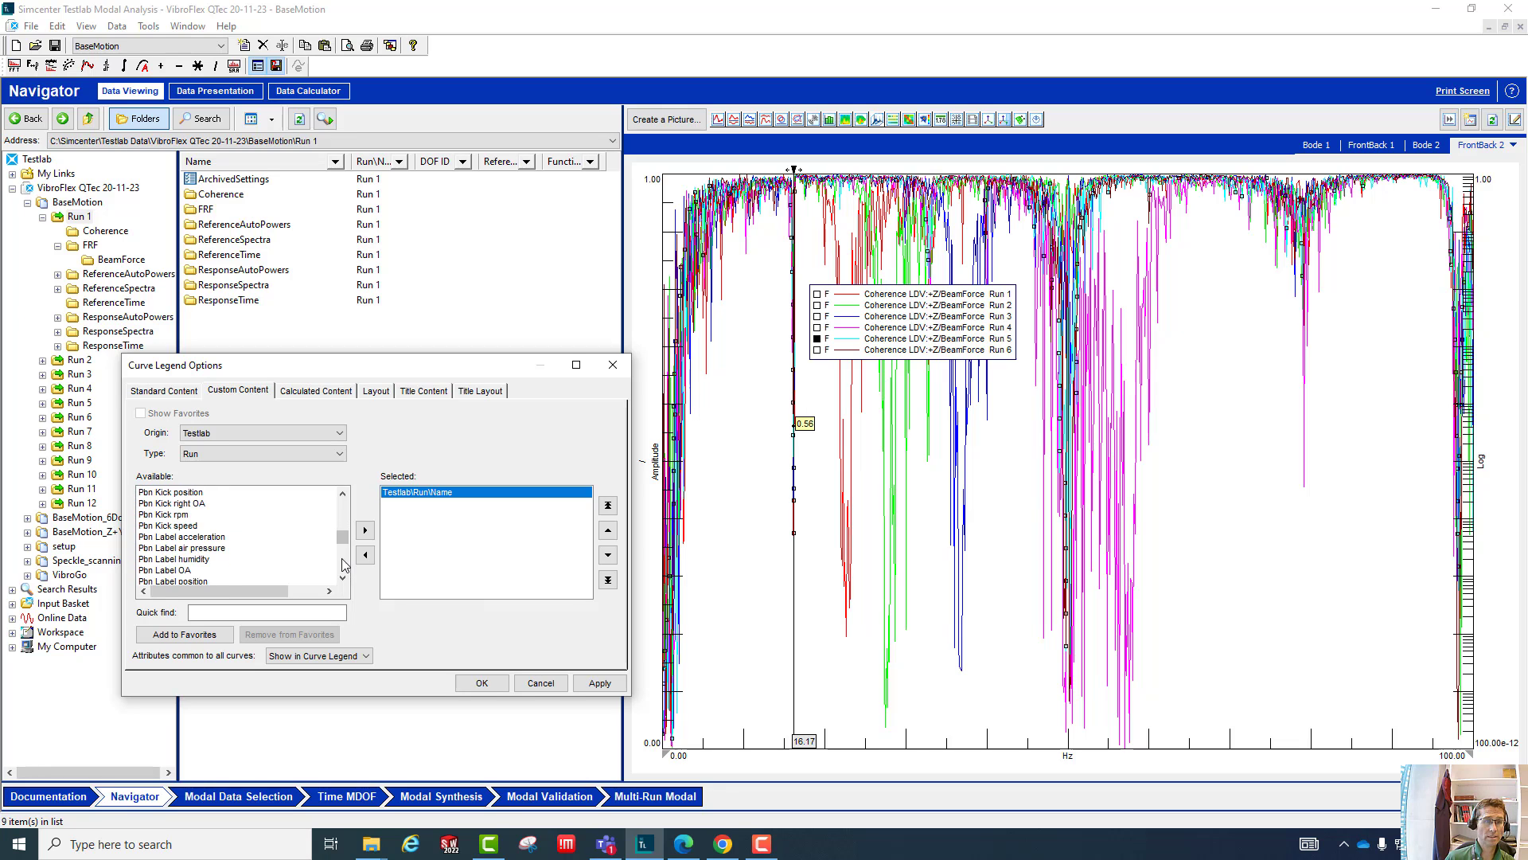
pyautogui.scroll(-4, 344, 565)
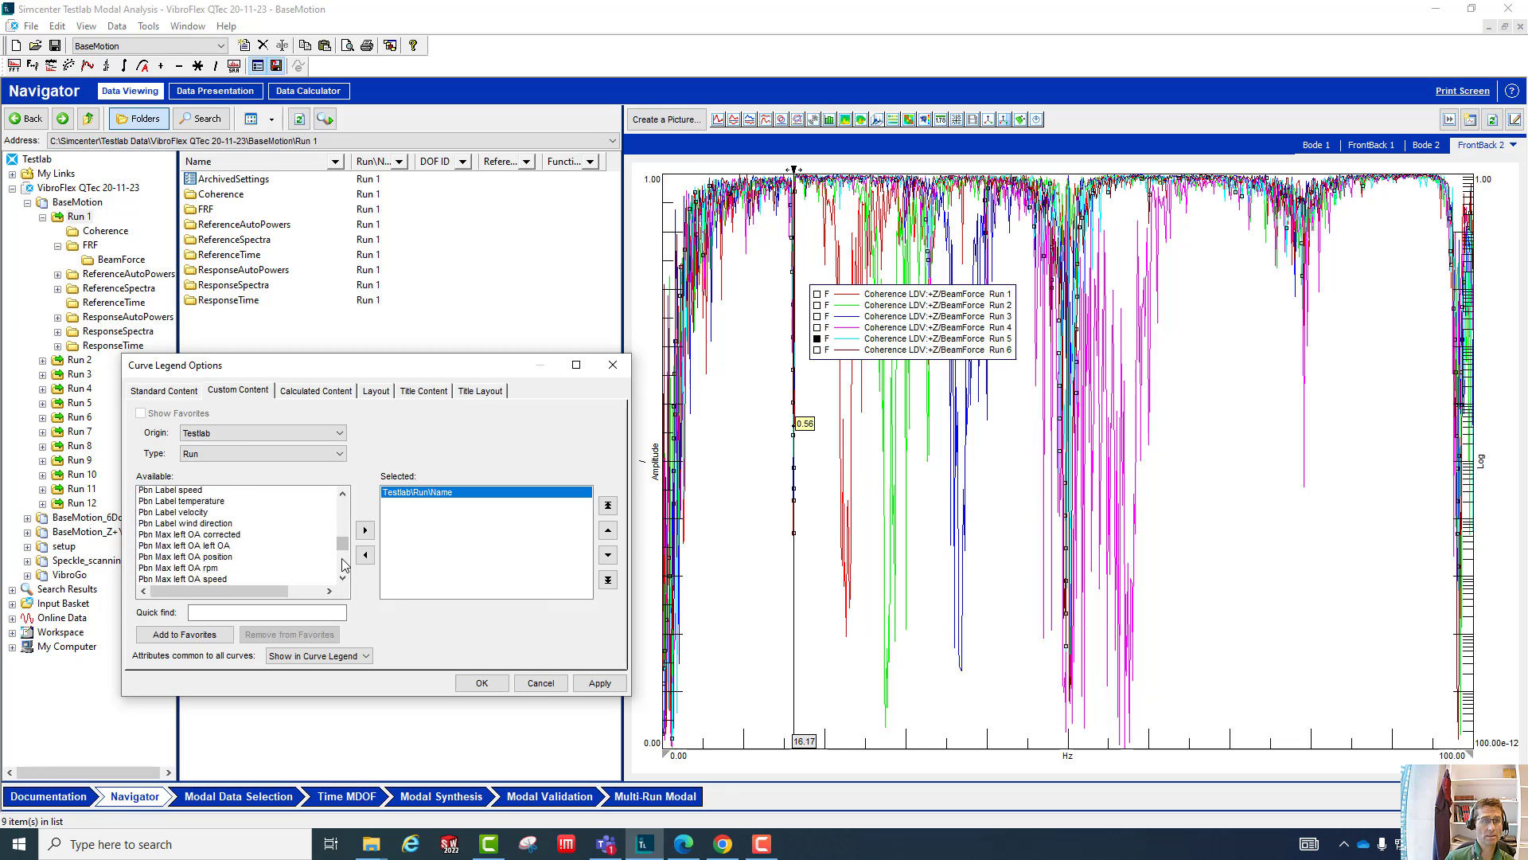
pyautogui.click(481, 684)
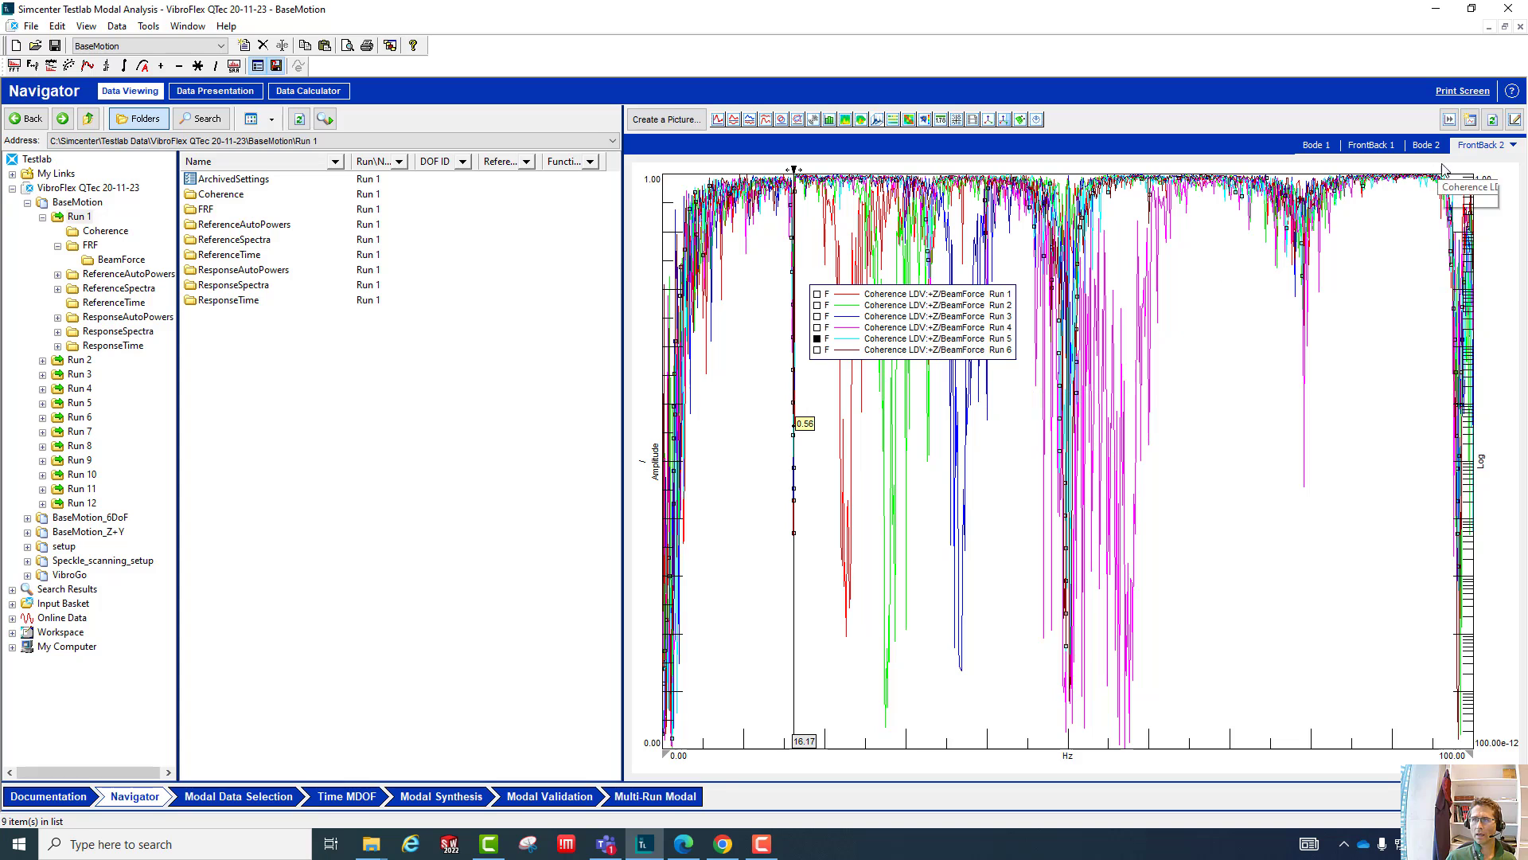
# - Highlight the Run 2 and Run 4 coherence curves, and move the legend to the empty area at the plot's lower right
pyautogui.click(1511, 147)
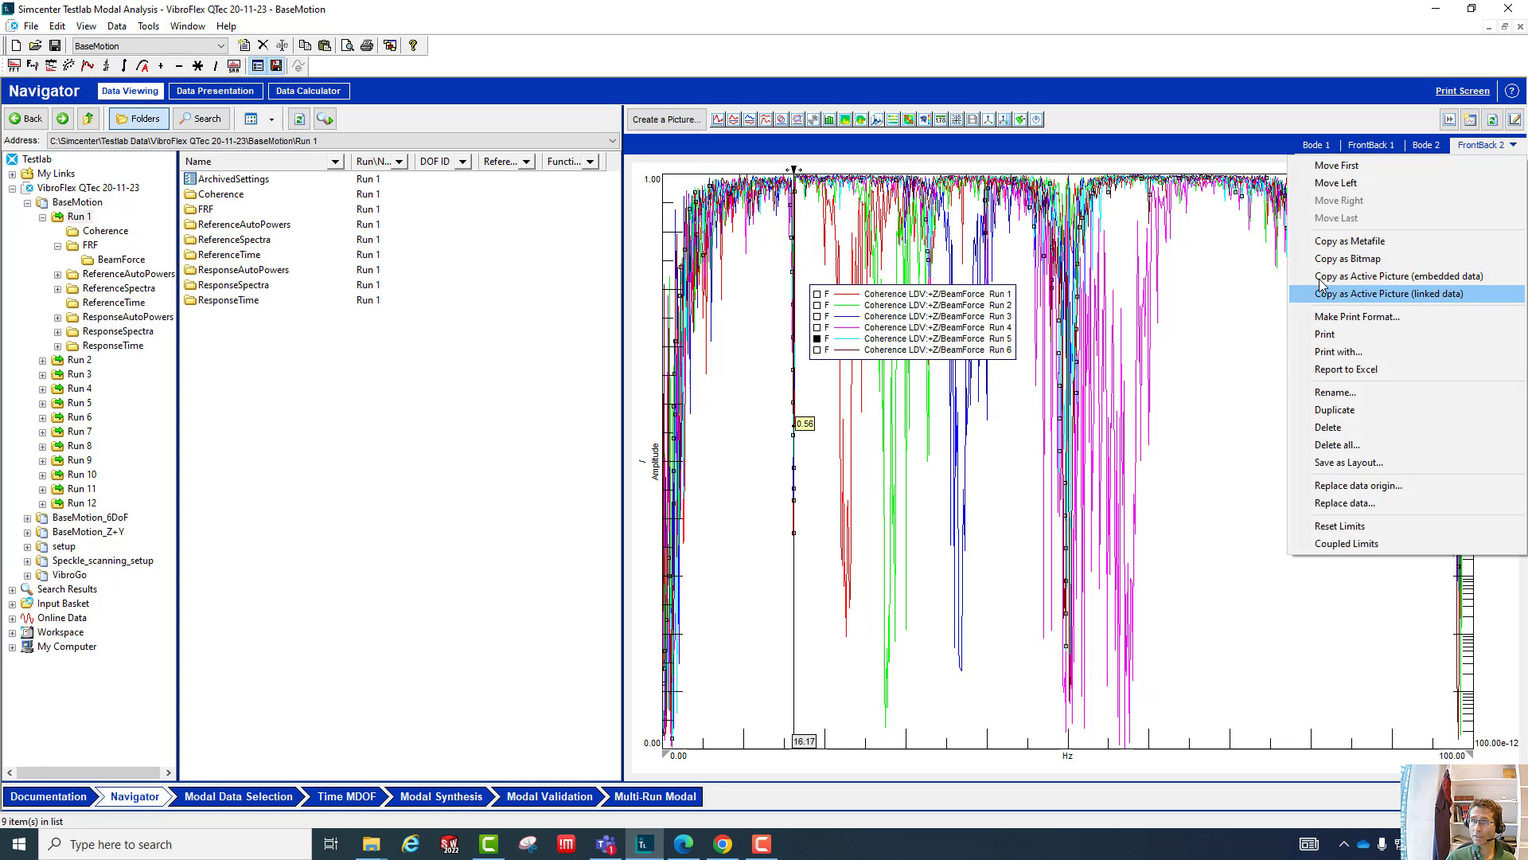
pyautogui.click(862, 309)
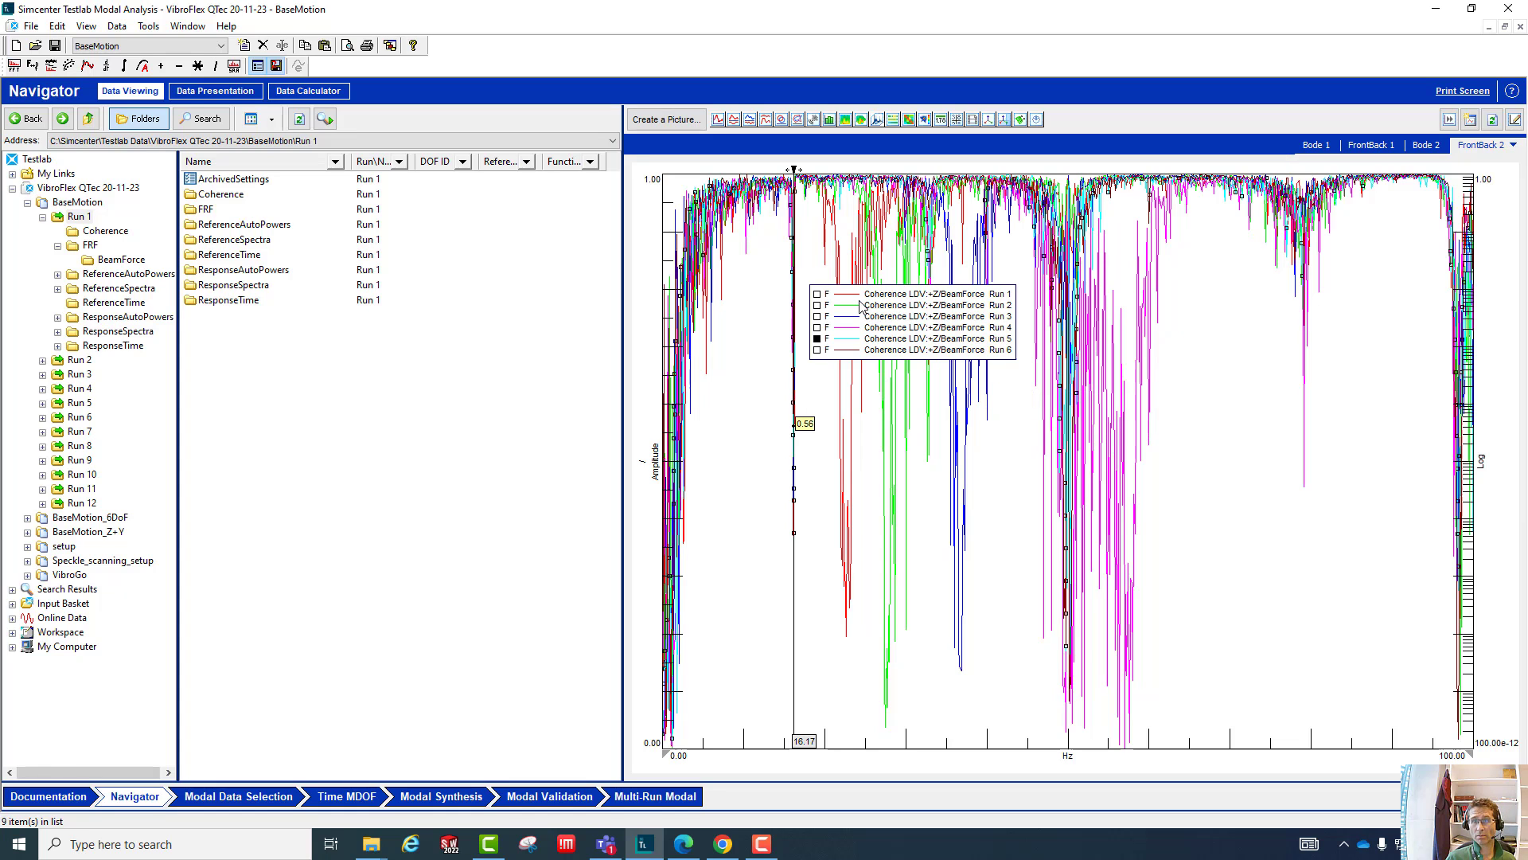
pyautogui.click(996, 304)
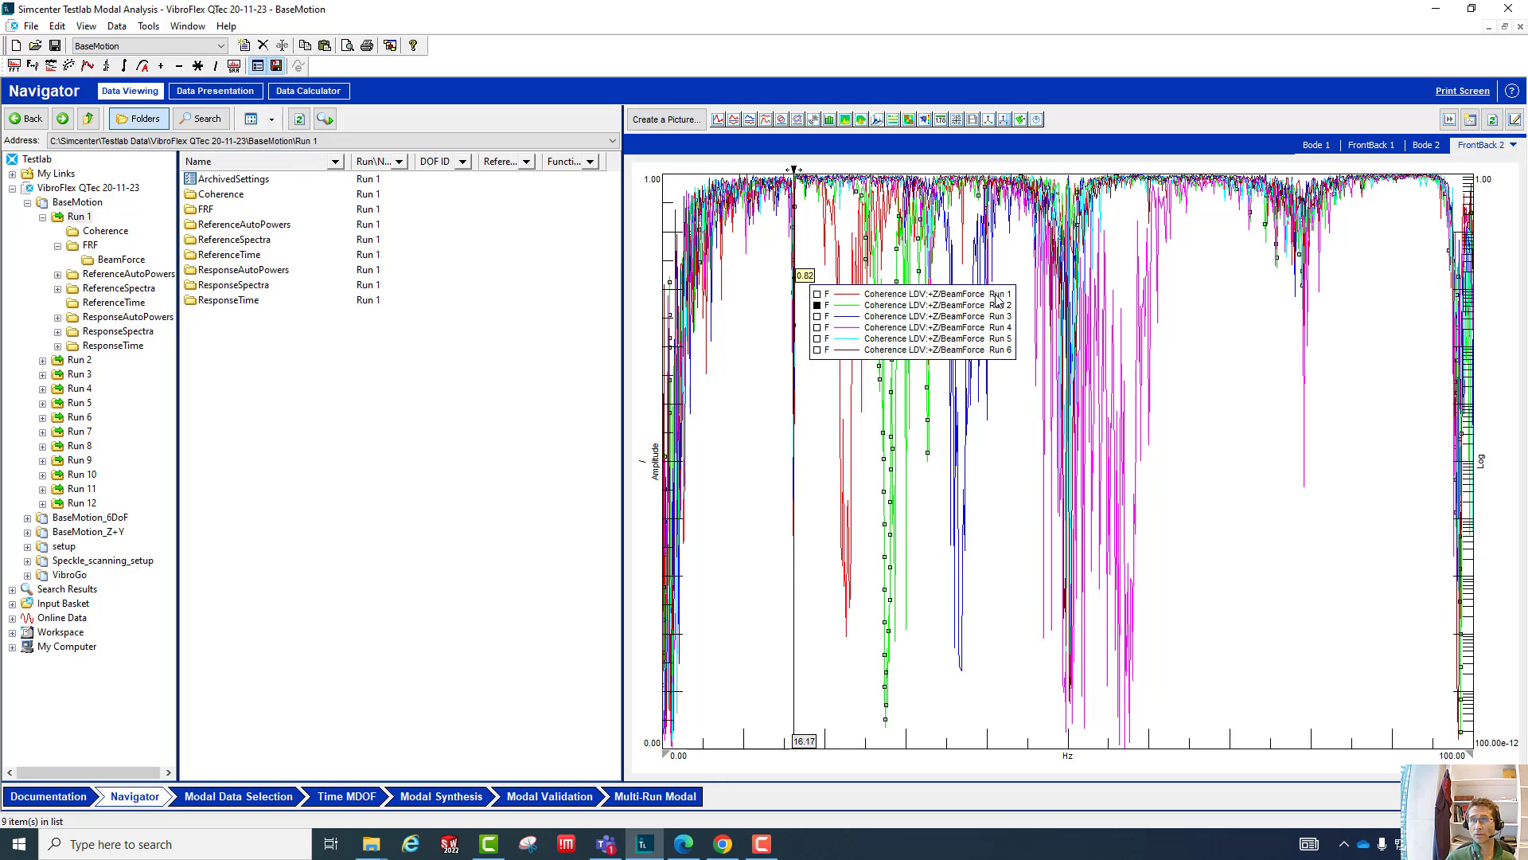
pyautogui.click(919, 330)
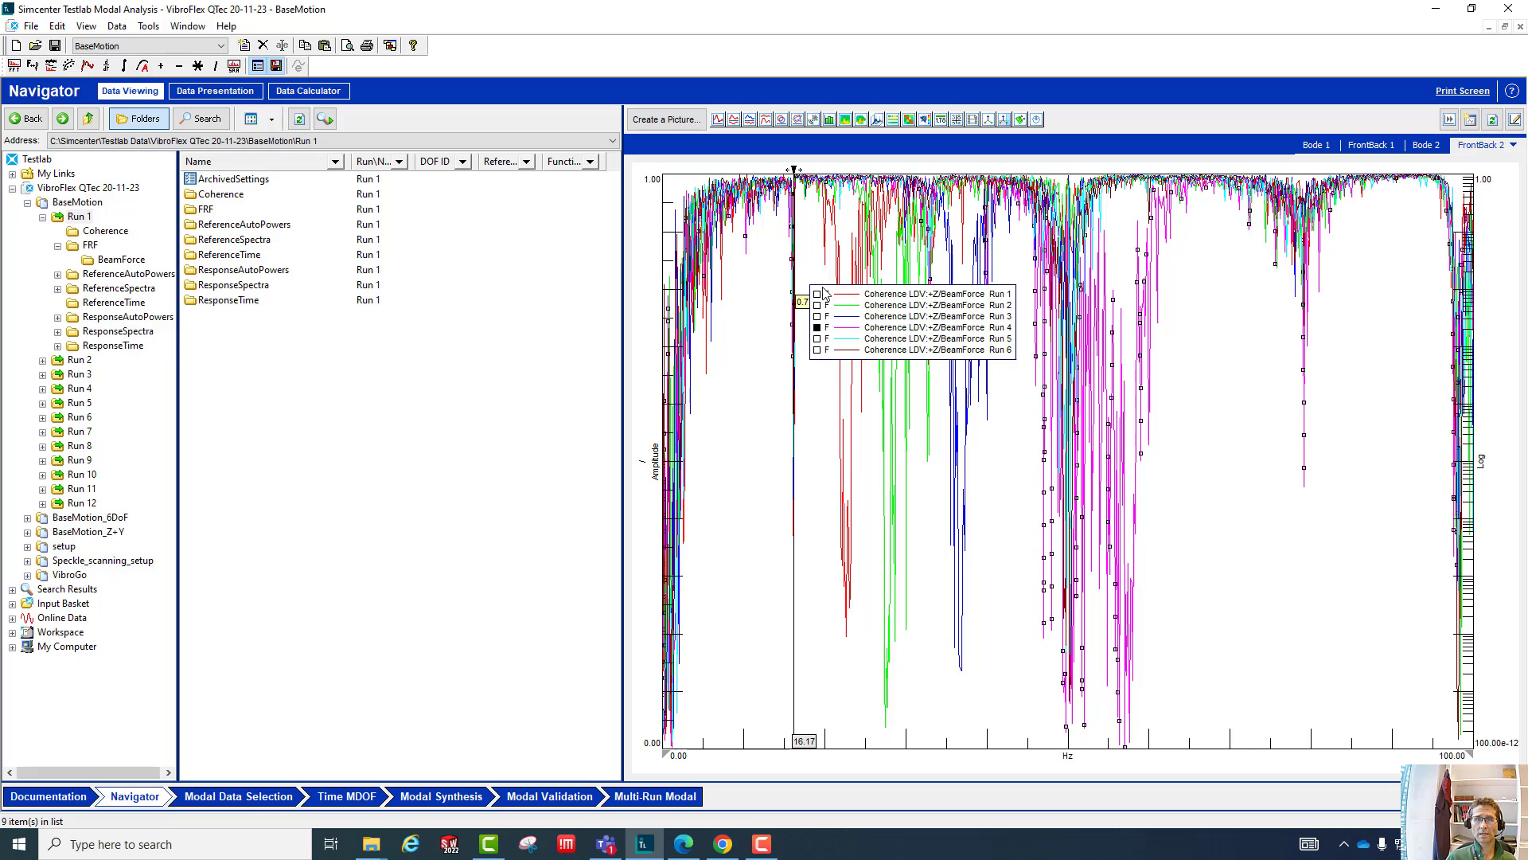
pyautogui.moveTo(839, 327)
pyautogui.mouseDown()
pyautogui.moveTo(1179, 545)
pyautogui.moveTo(1212, 624)
pyautogui.mouseUp()
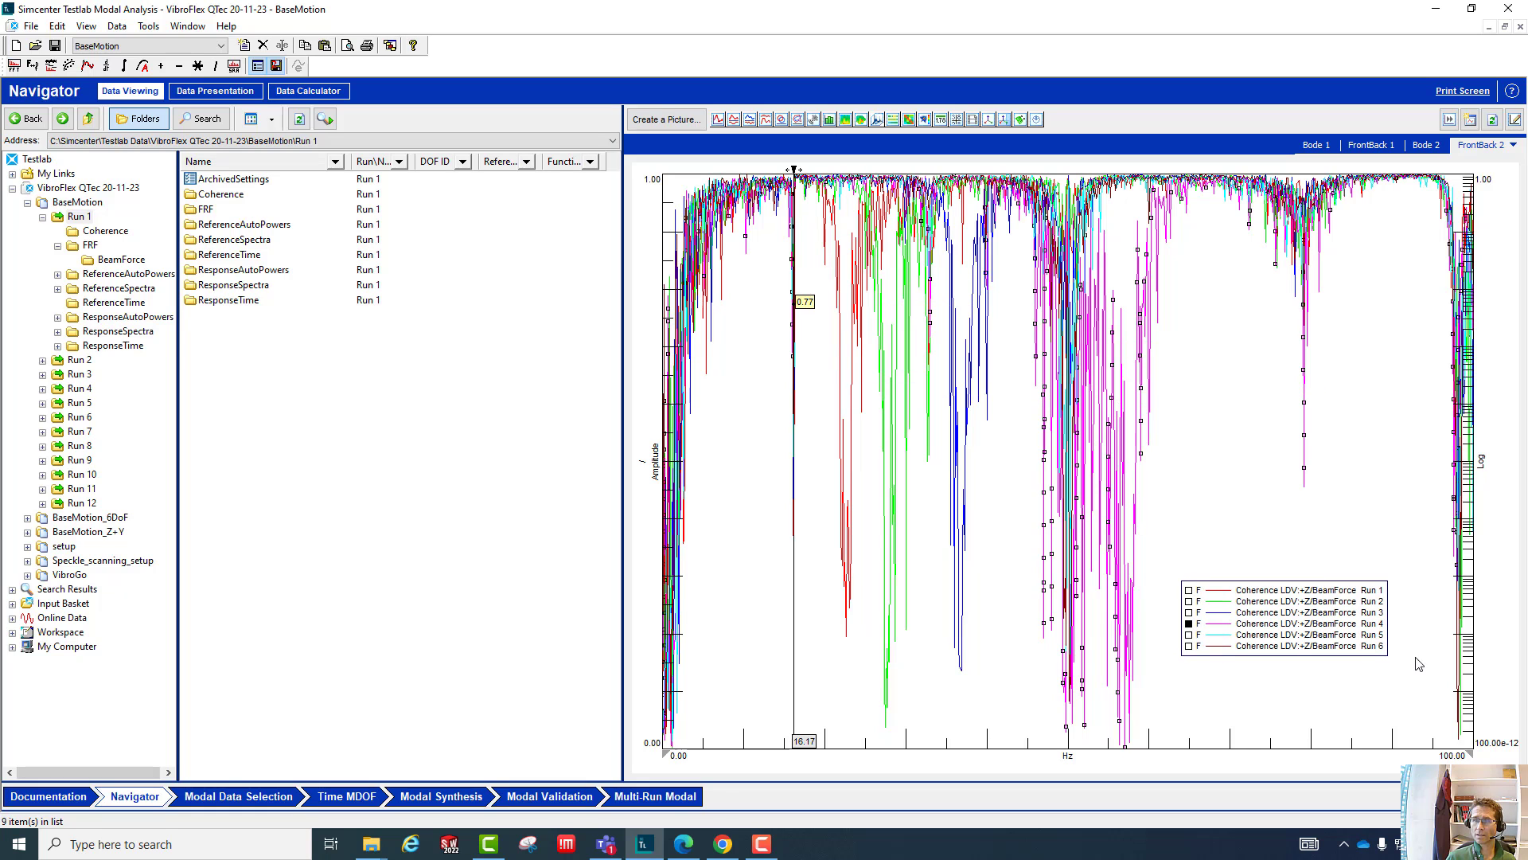
# - Move the plot cursor to about 16.46 Hz and copy the FrontBack 2 plot as an active picture with embedded data
pyautogui.click(1512, 145)
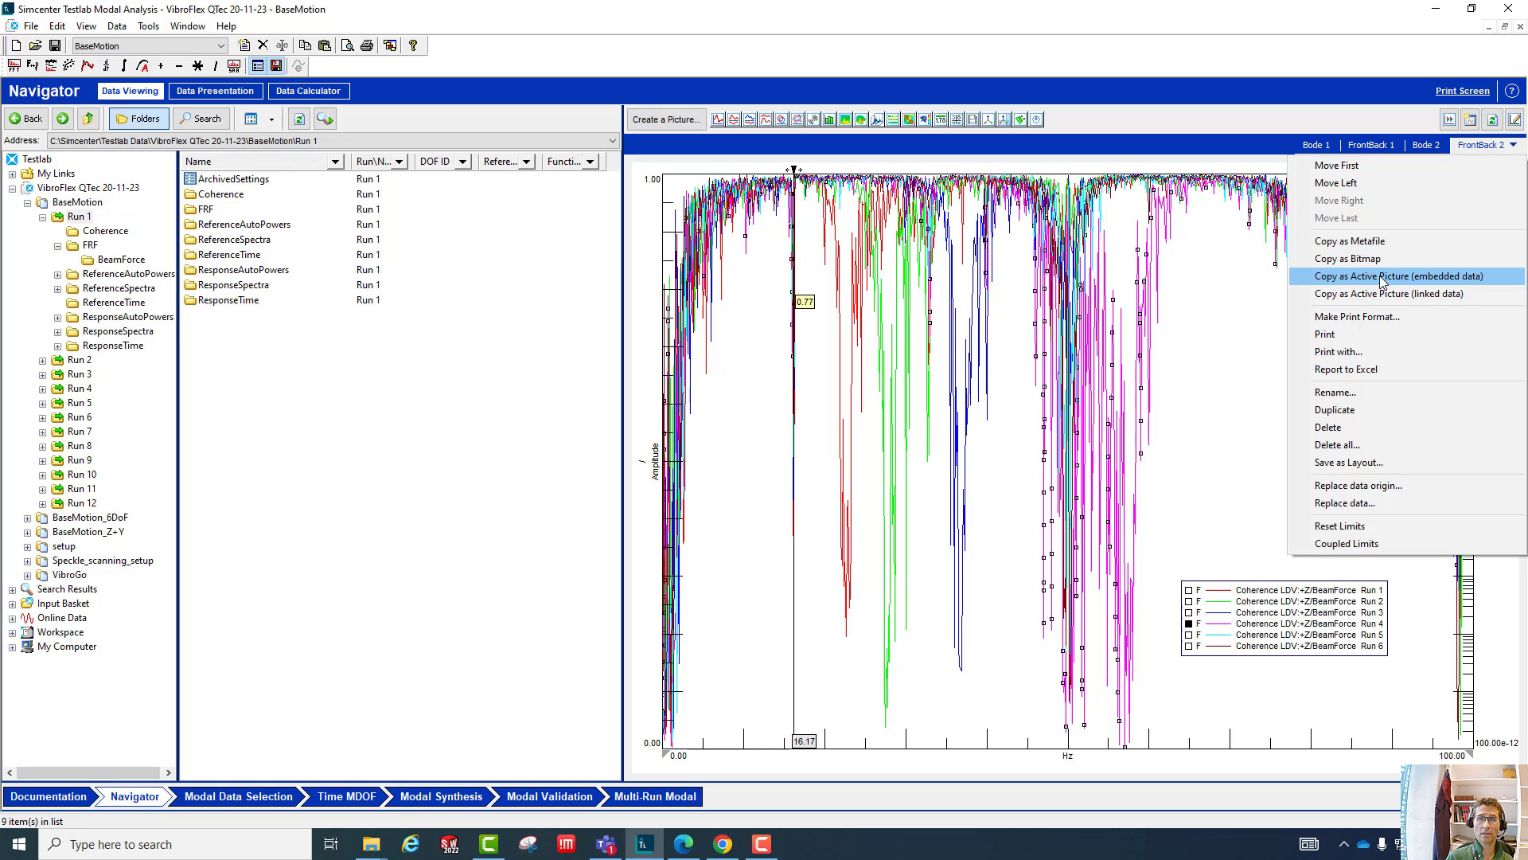
pyautogui.click(1222, 315)
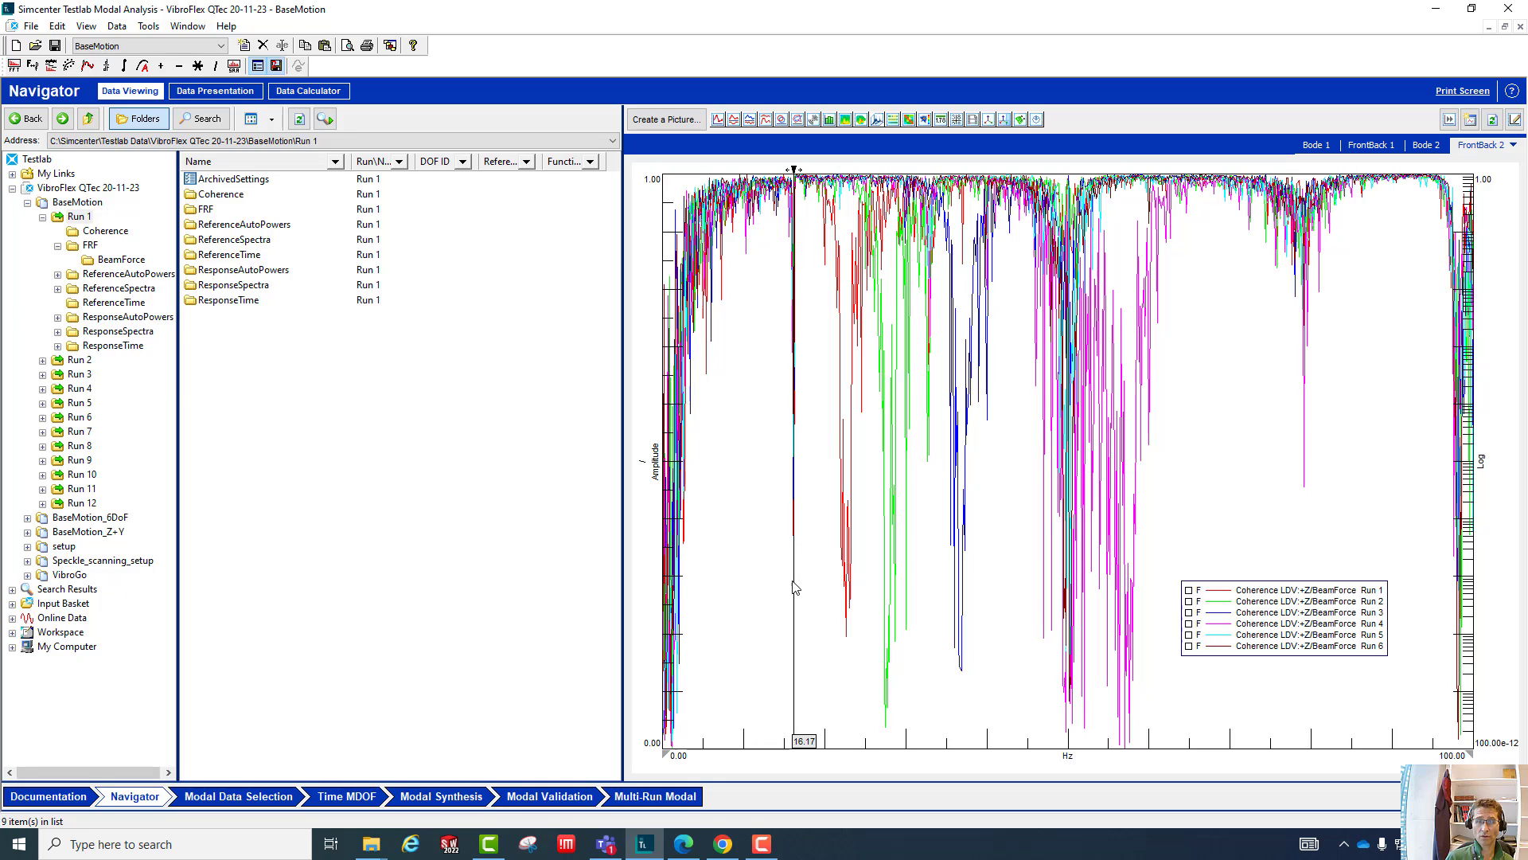
pyautogui.moveTo(794, 589)
pyautogui.mouseDown()
pyautogui.moveTo(805, 498)
pyautogui.moveTo(862, 510)
pyautogui.moveTo(810, 497)
pyautogui.moveTo(799, 589)
pyautogui.mouseUp()
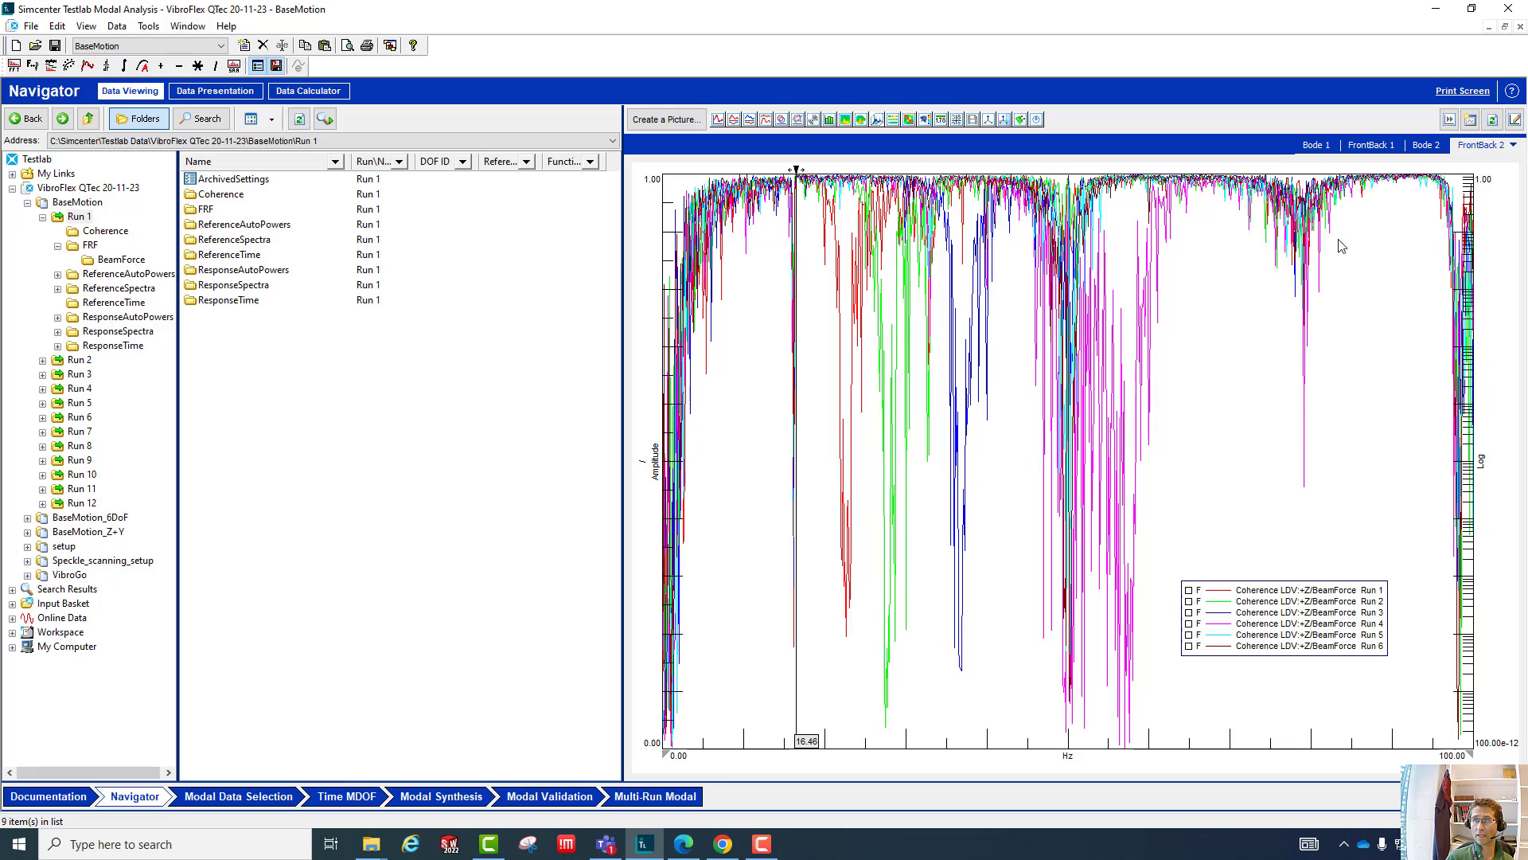
pyautogui.click(1514, 146)
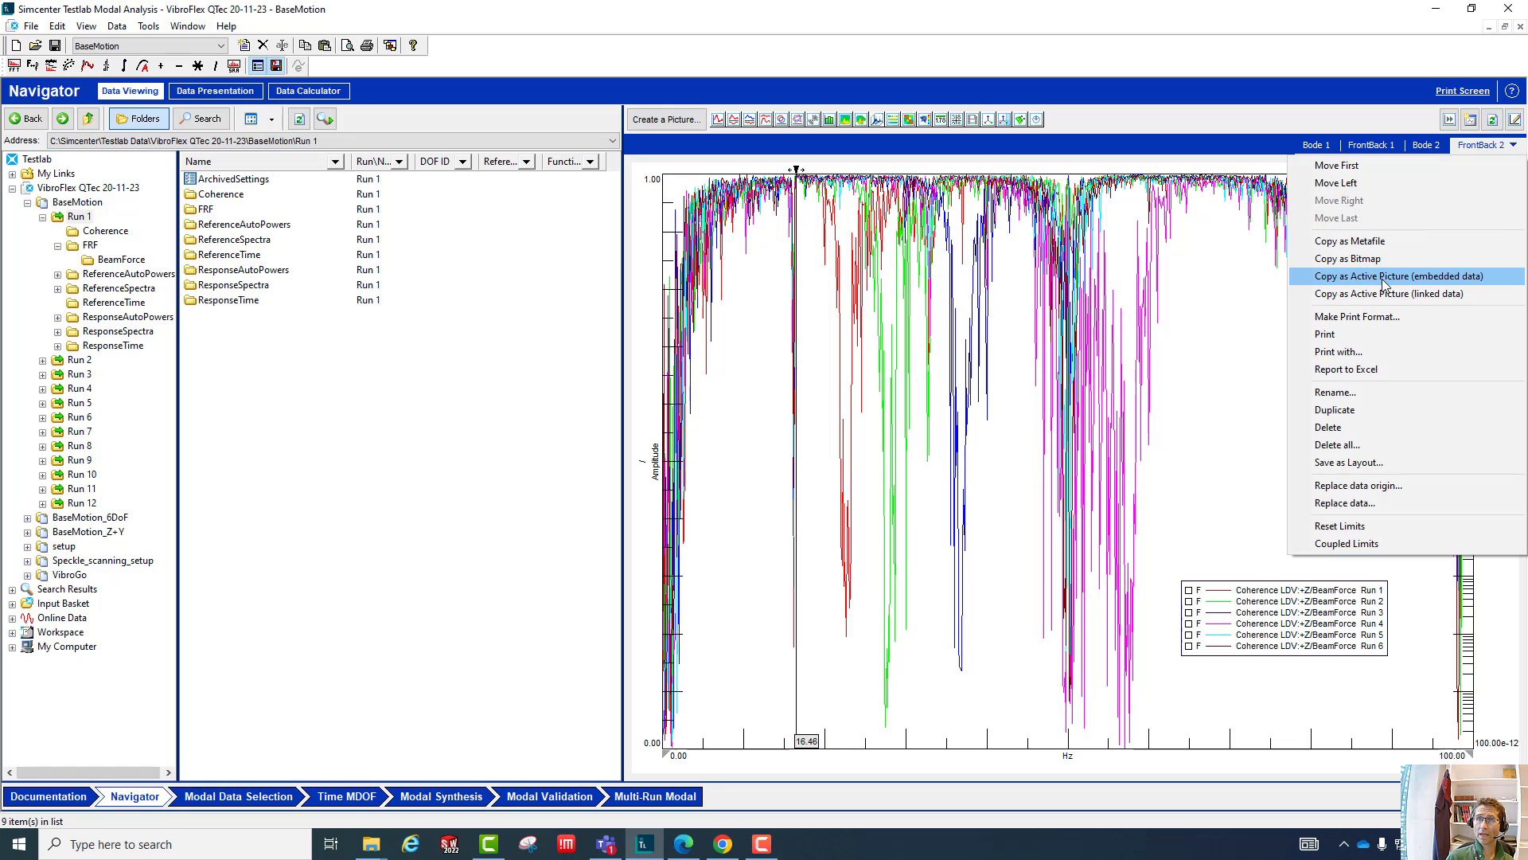
pyautogui.click(1453, 279)
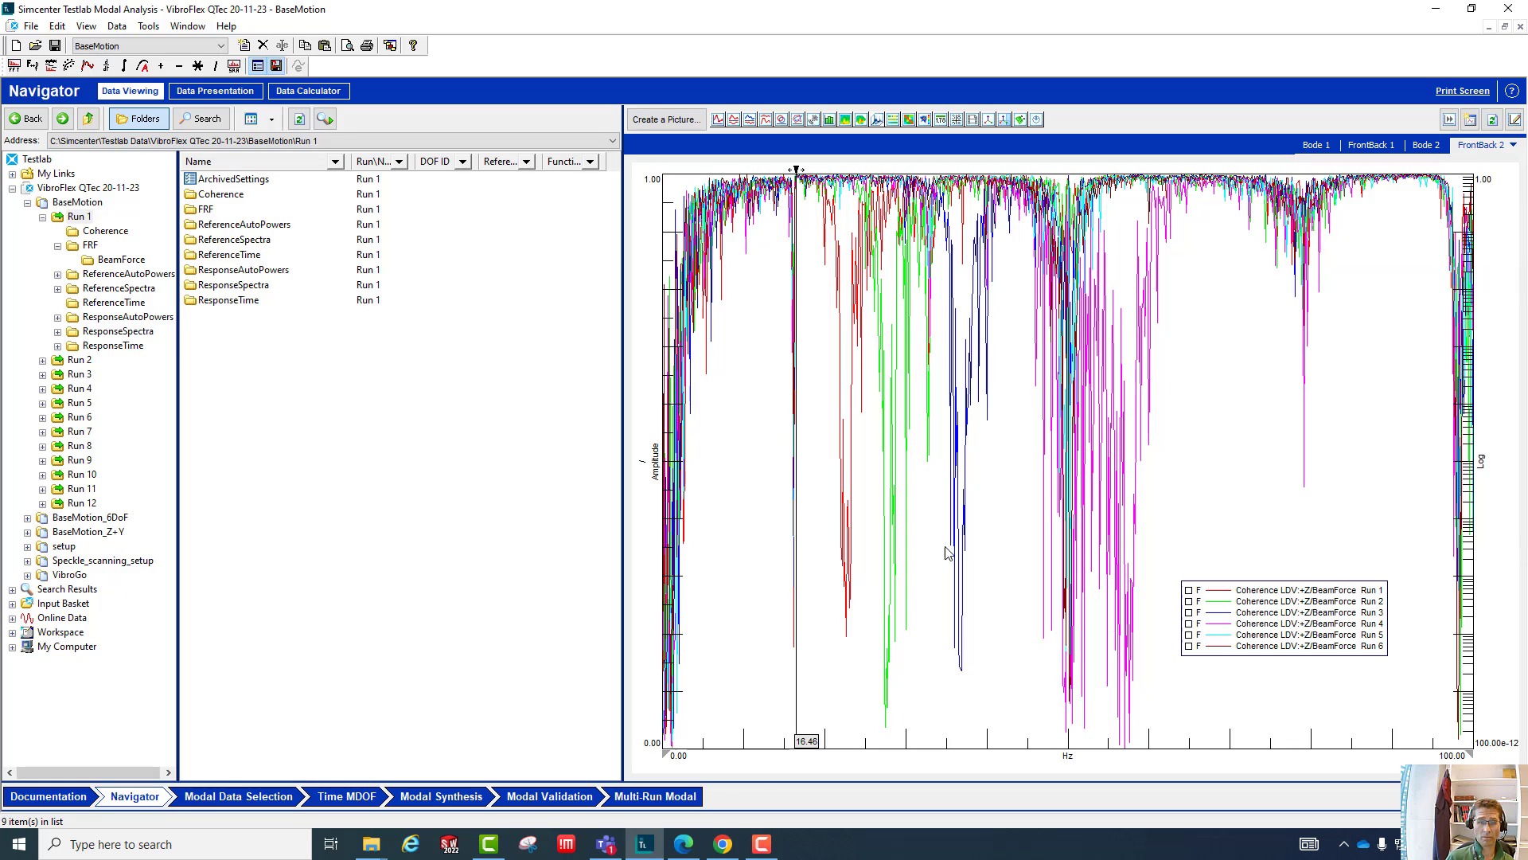
# - Search for PowerPoint on the computer and launch it
pyautogui.click(231, 842)
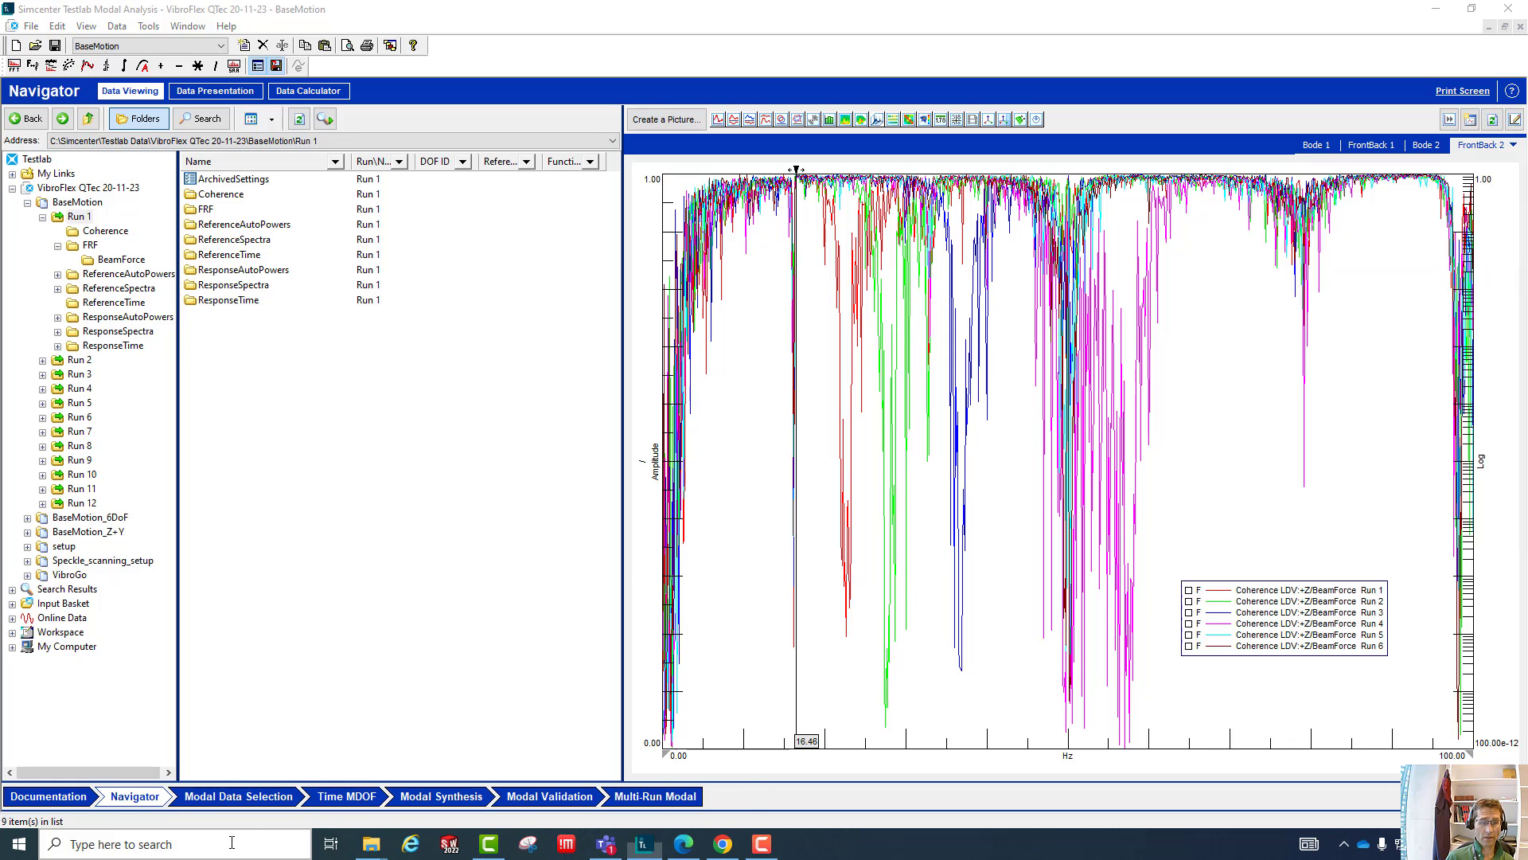
pyautogui.write('powerpoint')
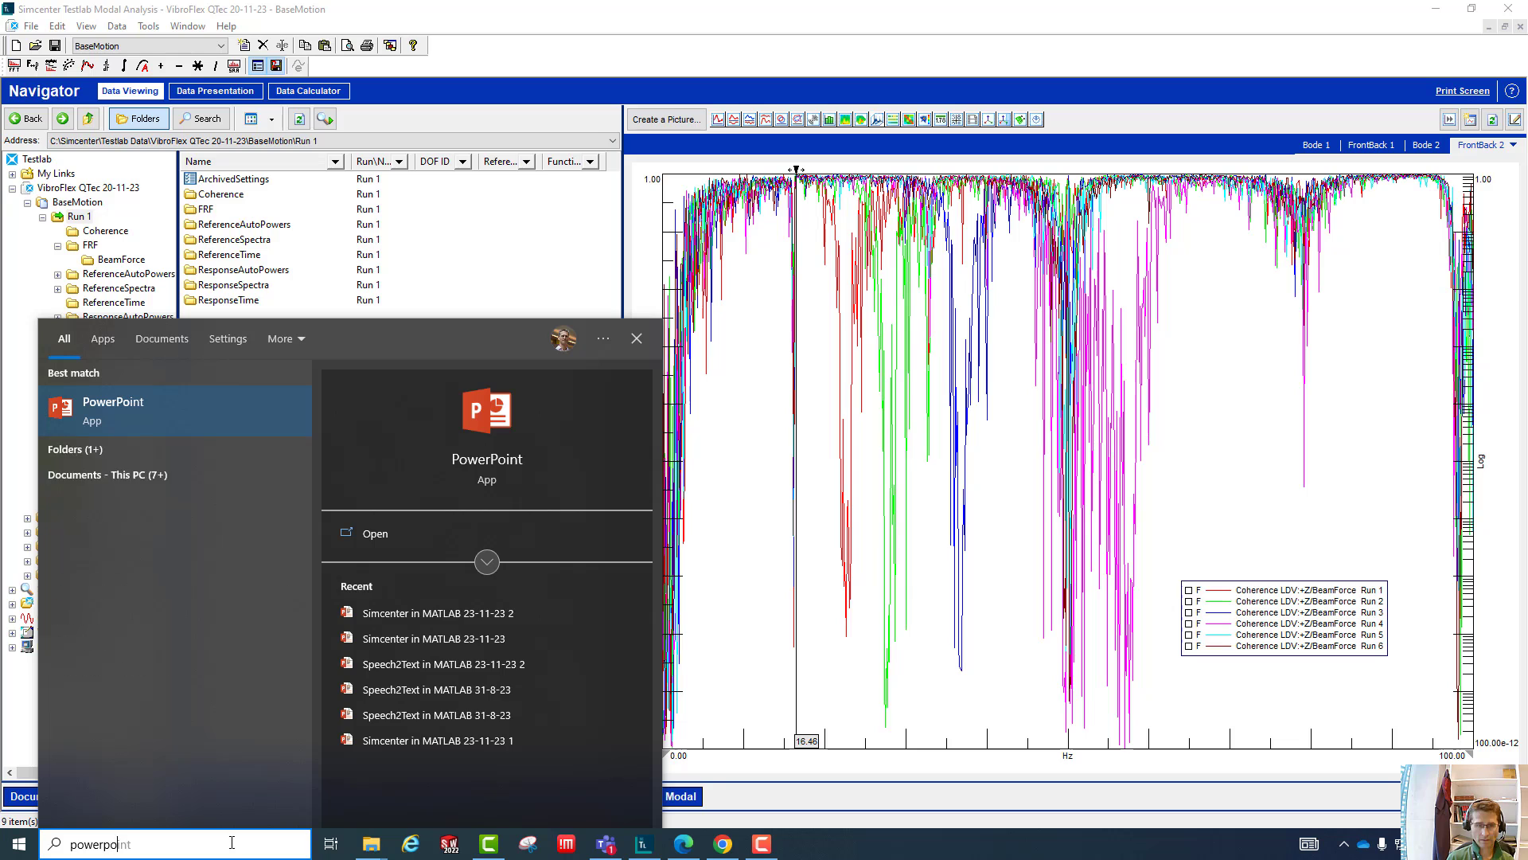
pyautogui.click(179, 404)
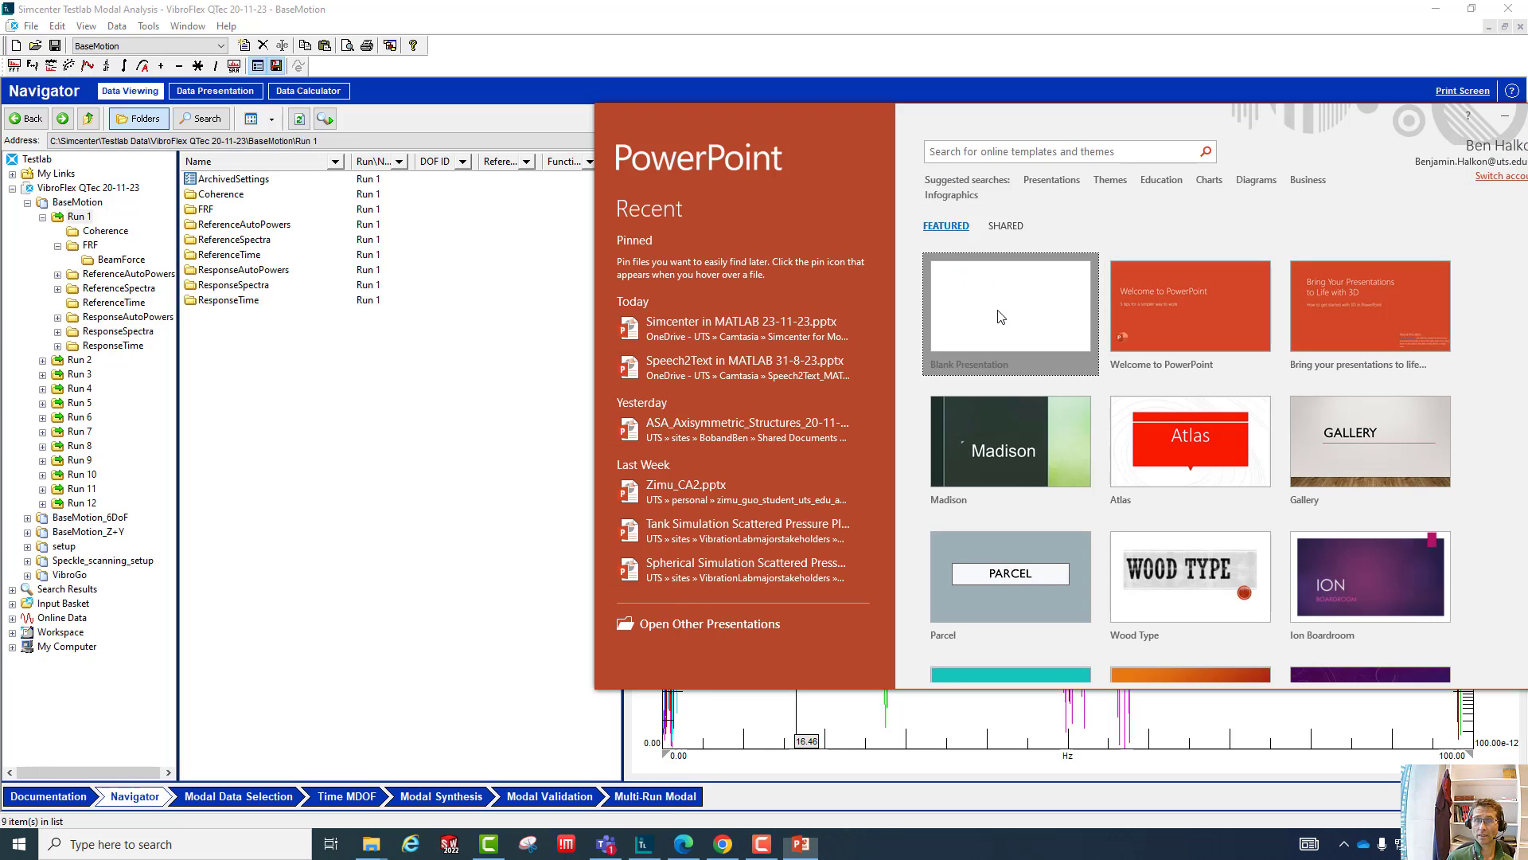
# - Create a blank presentation in a maximised window and change its first slide to the Blank layout
pyautogui.click(1001, 316)
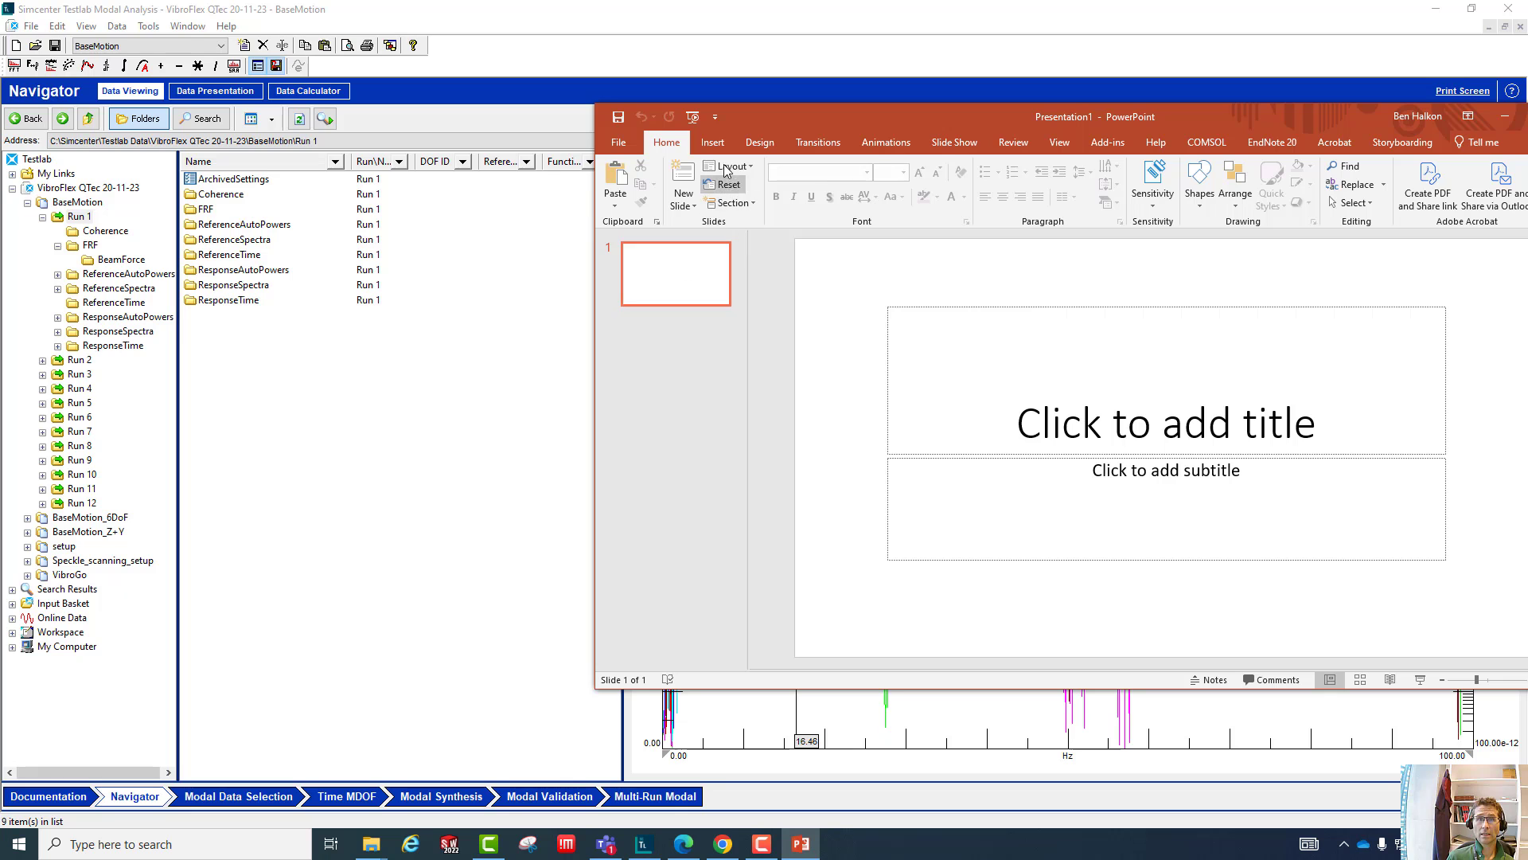
pyautogui.moveTo(882, 110); pyautogui.dragTo(589, 2)
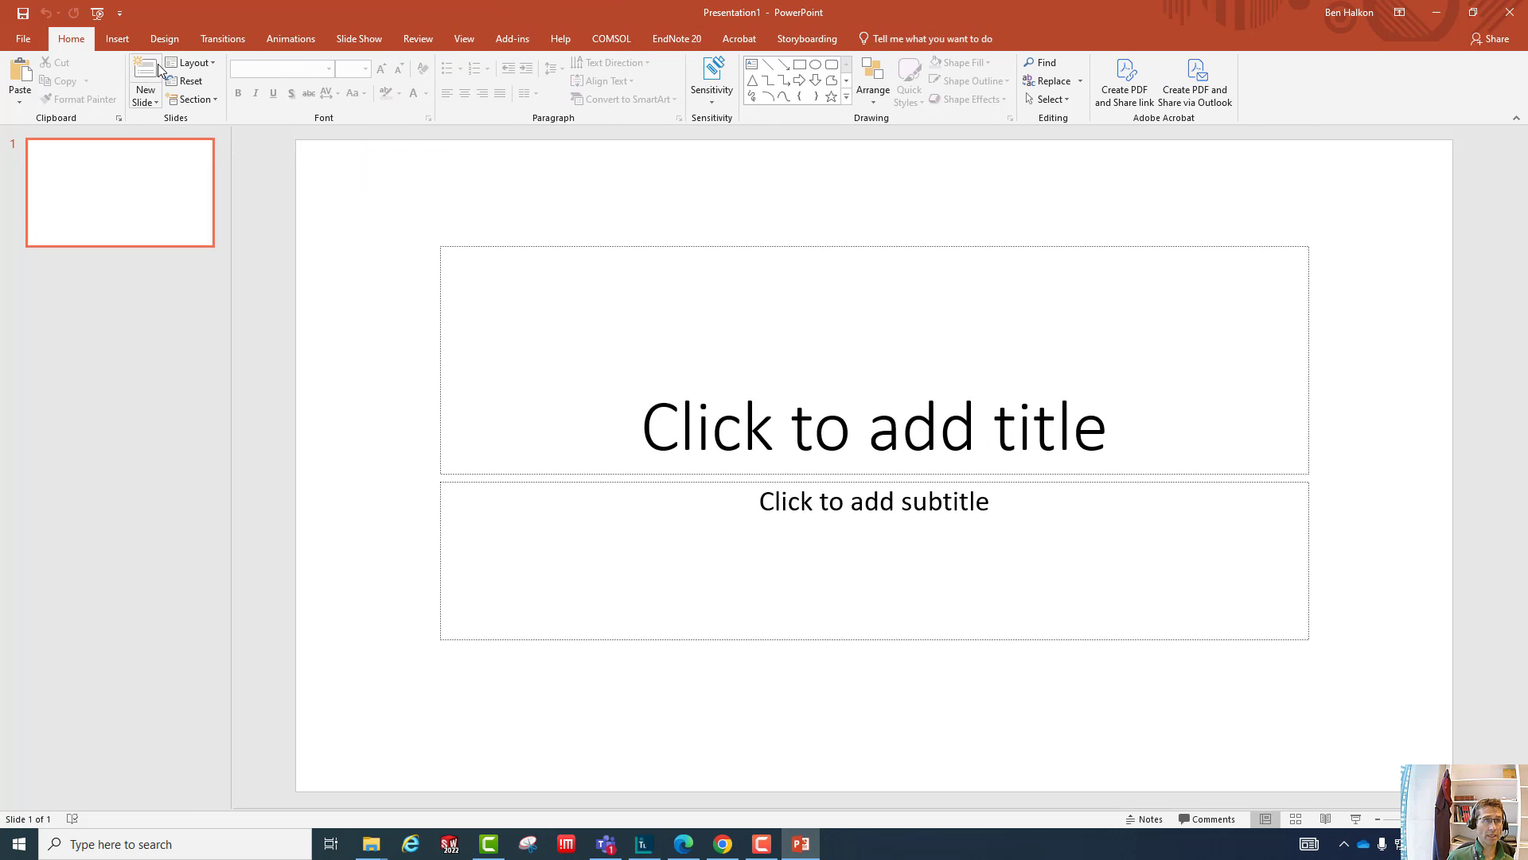
pyautogui.click(191, 62)
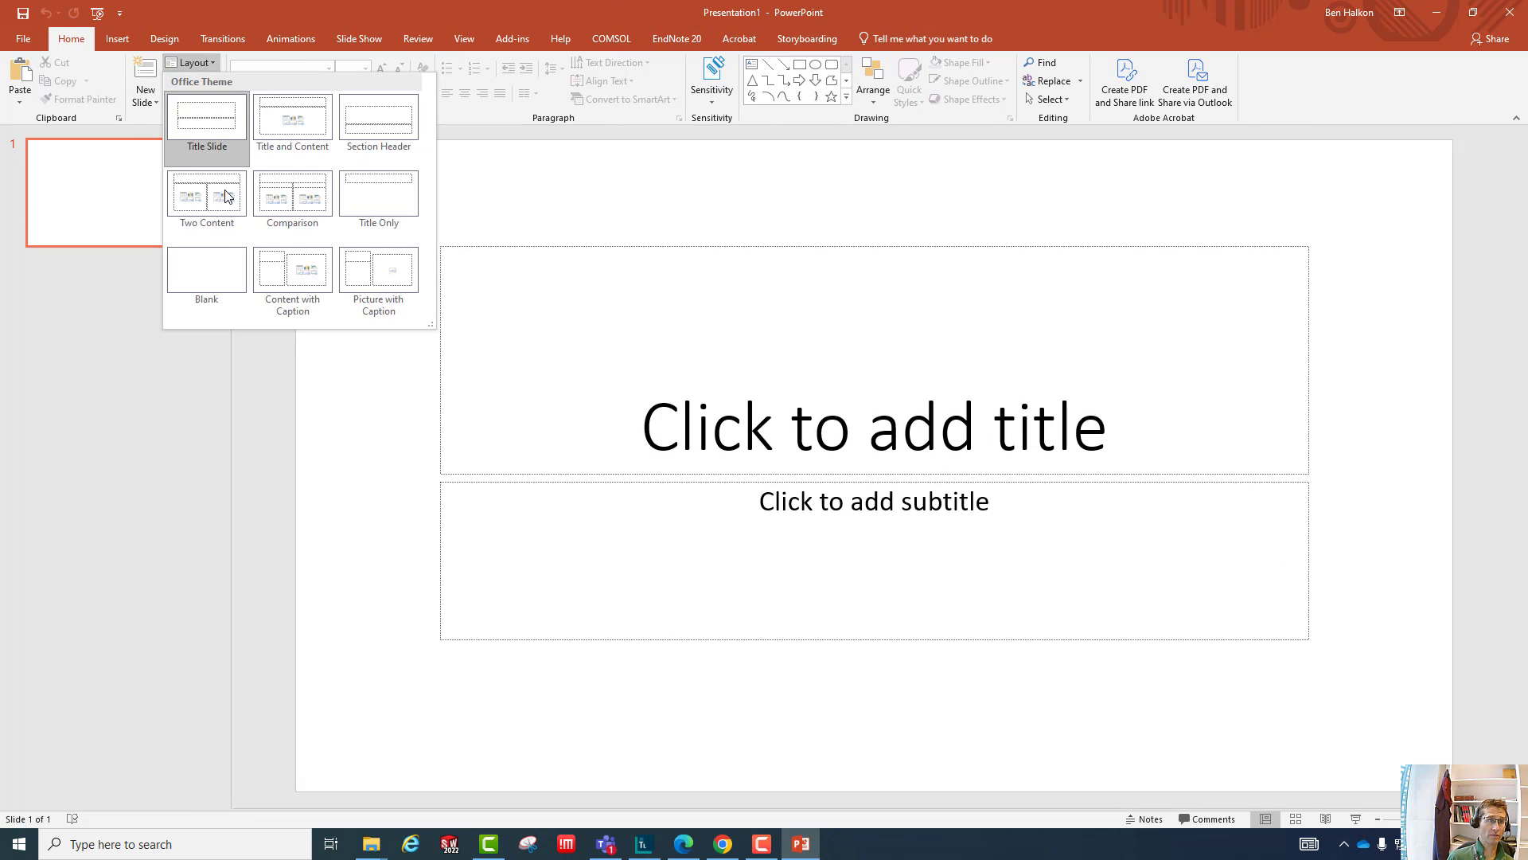
pyautogui.click(226, 271)
# - Paste the copied FrontBack 2 active picture onto the blank slide
pyautogui.rightClick(656, 350)
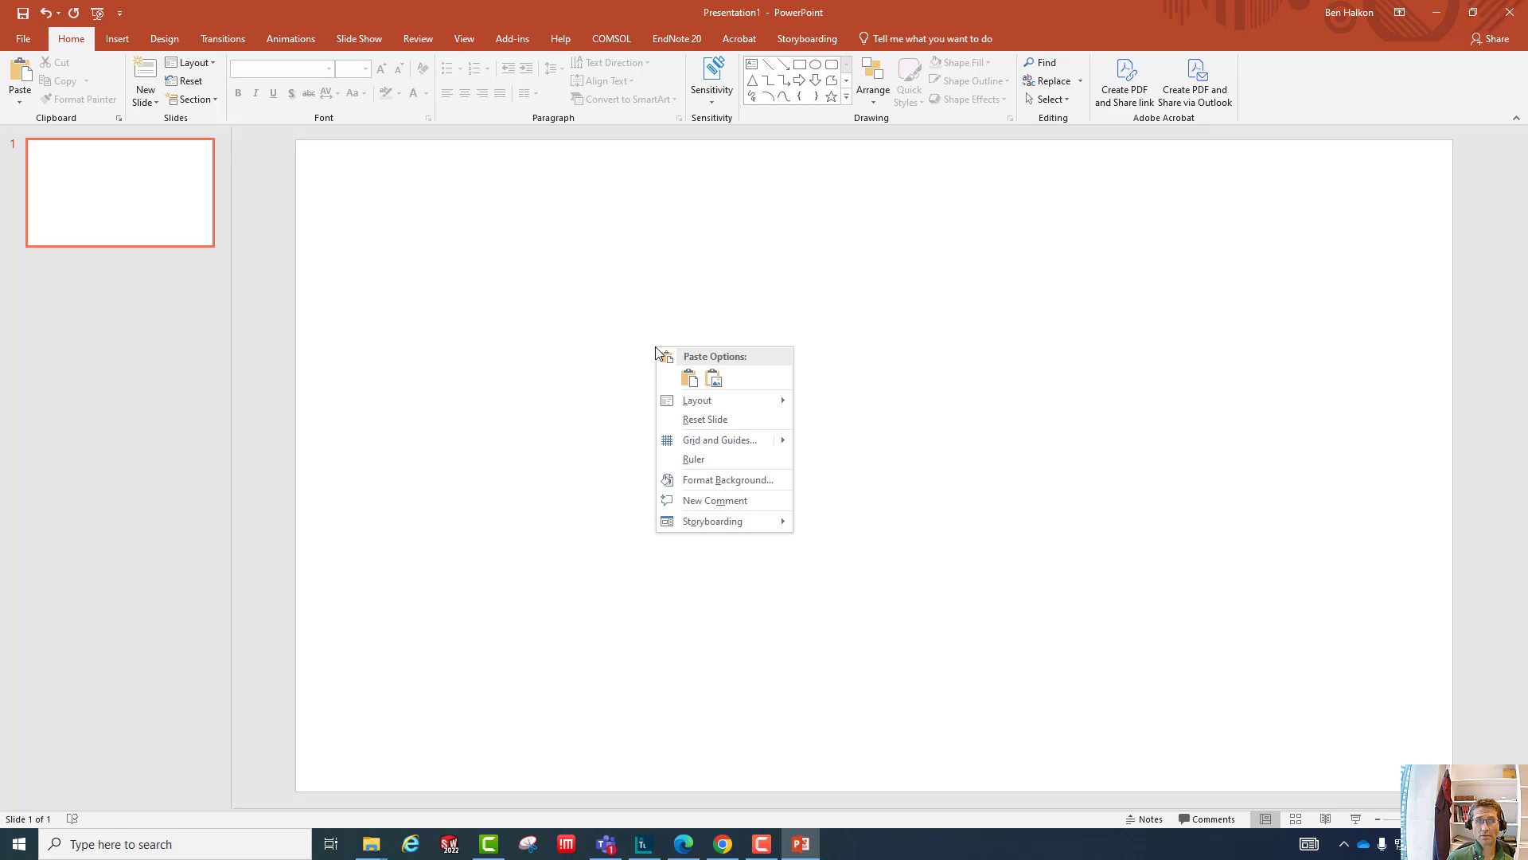
pyautogui.click(696, 384)
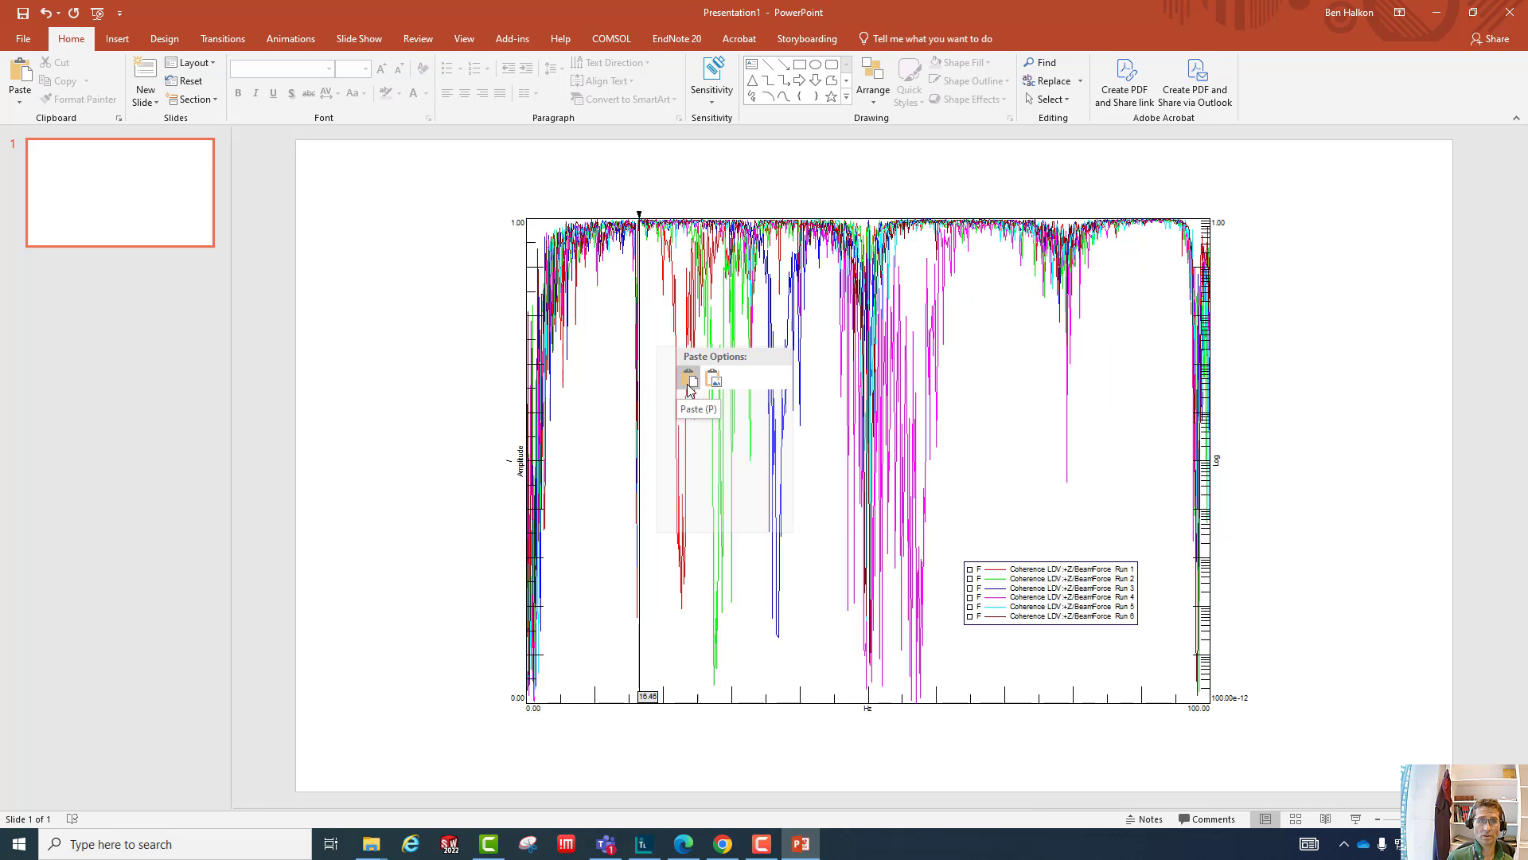
pyautogui.click(714, 383)
pyautogui.click(1304, 426)
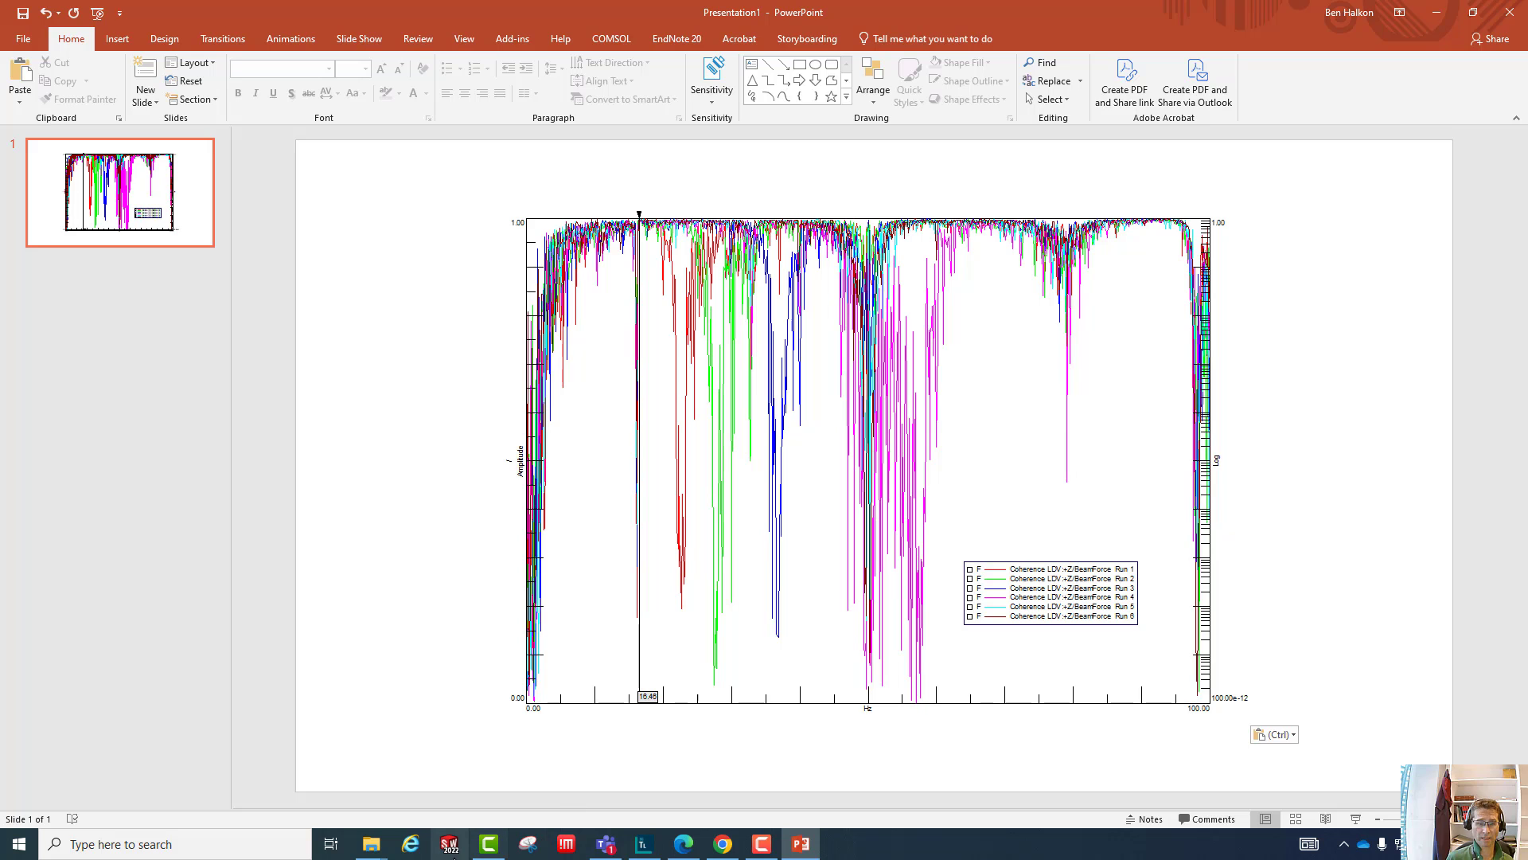
# - Activate the pasted coherence plot for in-place editing, return to the slide, and activate the plot again
pyautogui.click(407, 847)
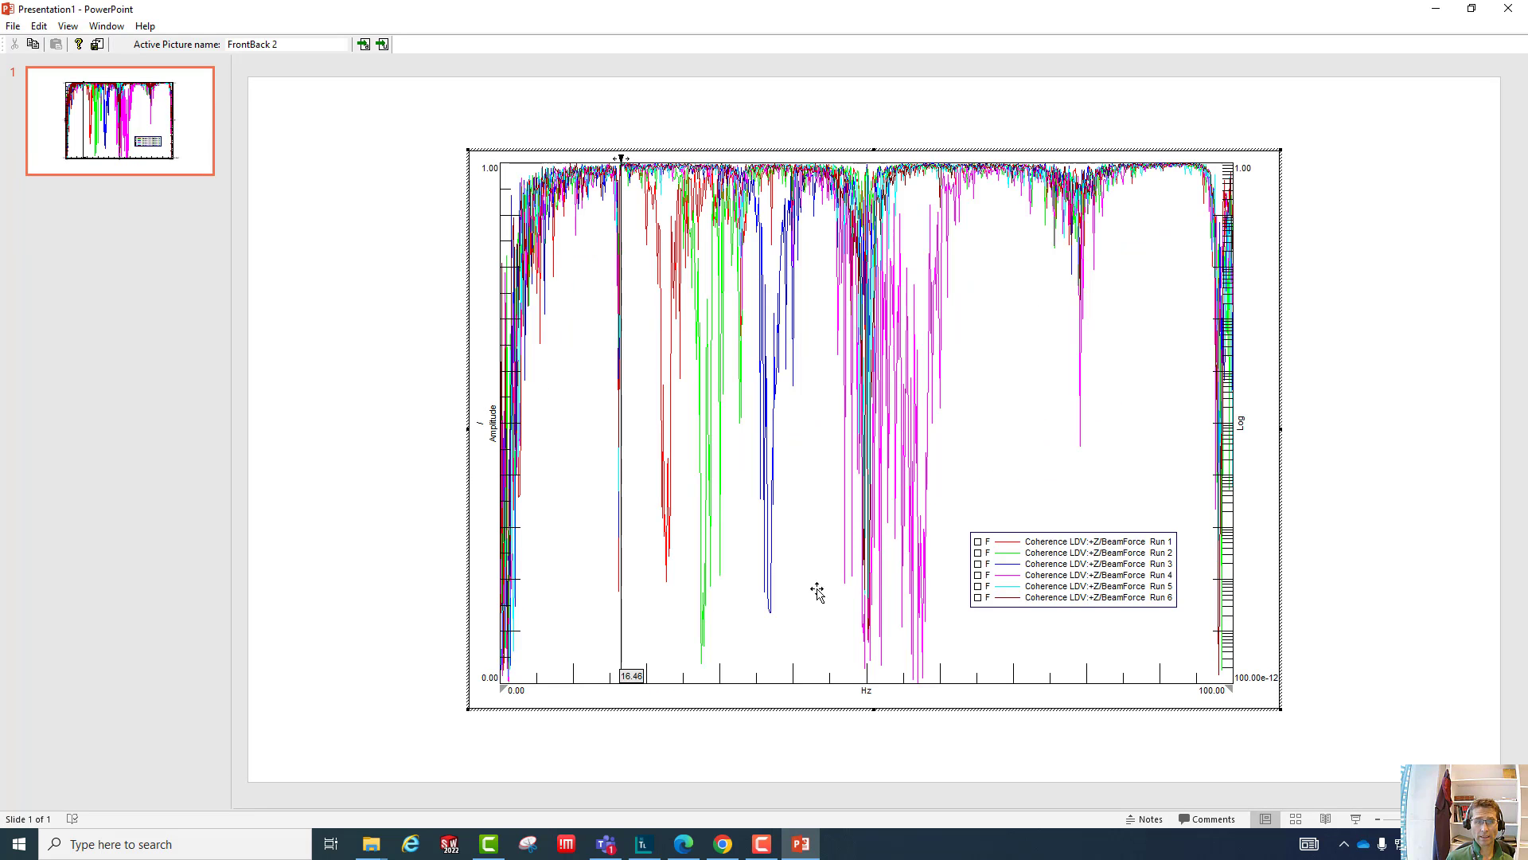
pyautogui.click(409, 558)
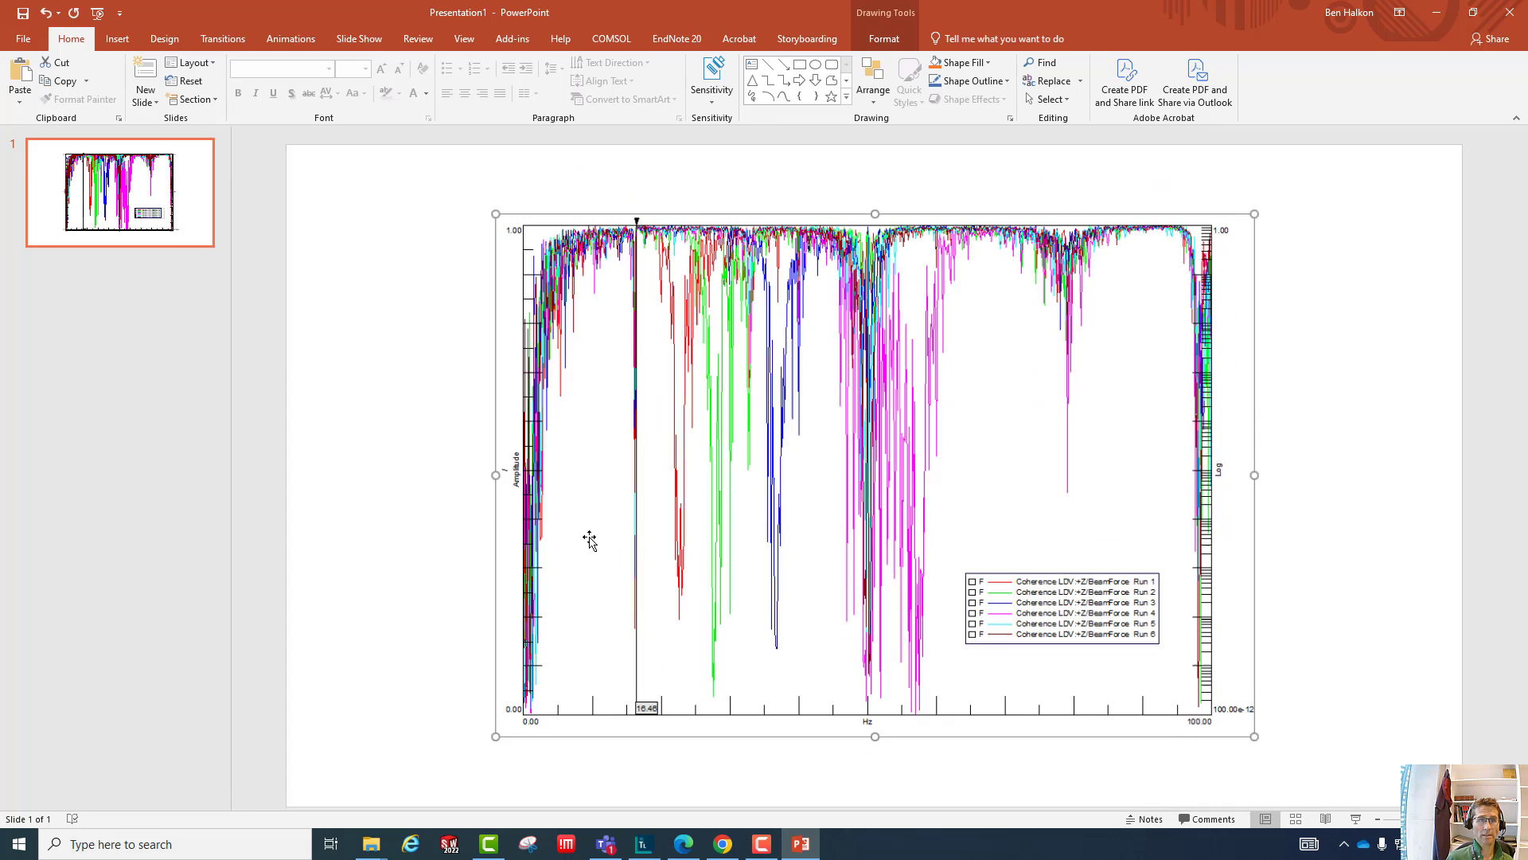
pyautogui.doubleClick(639, 653)
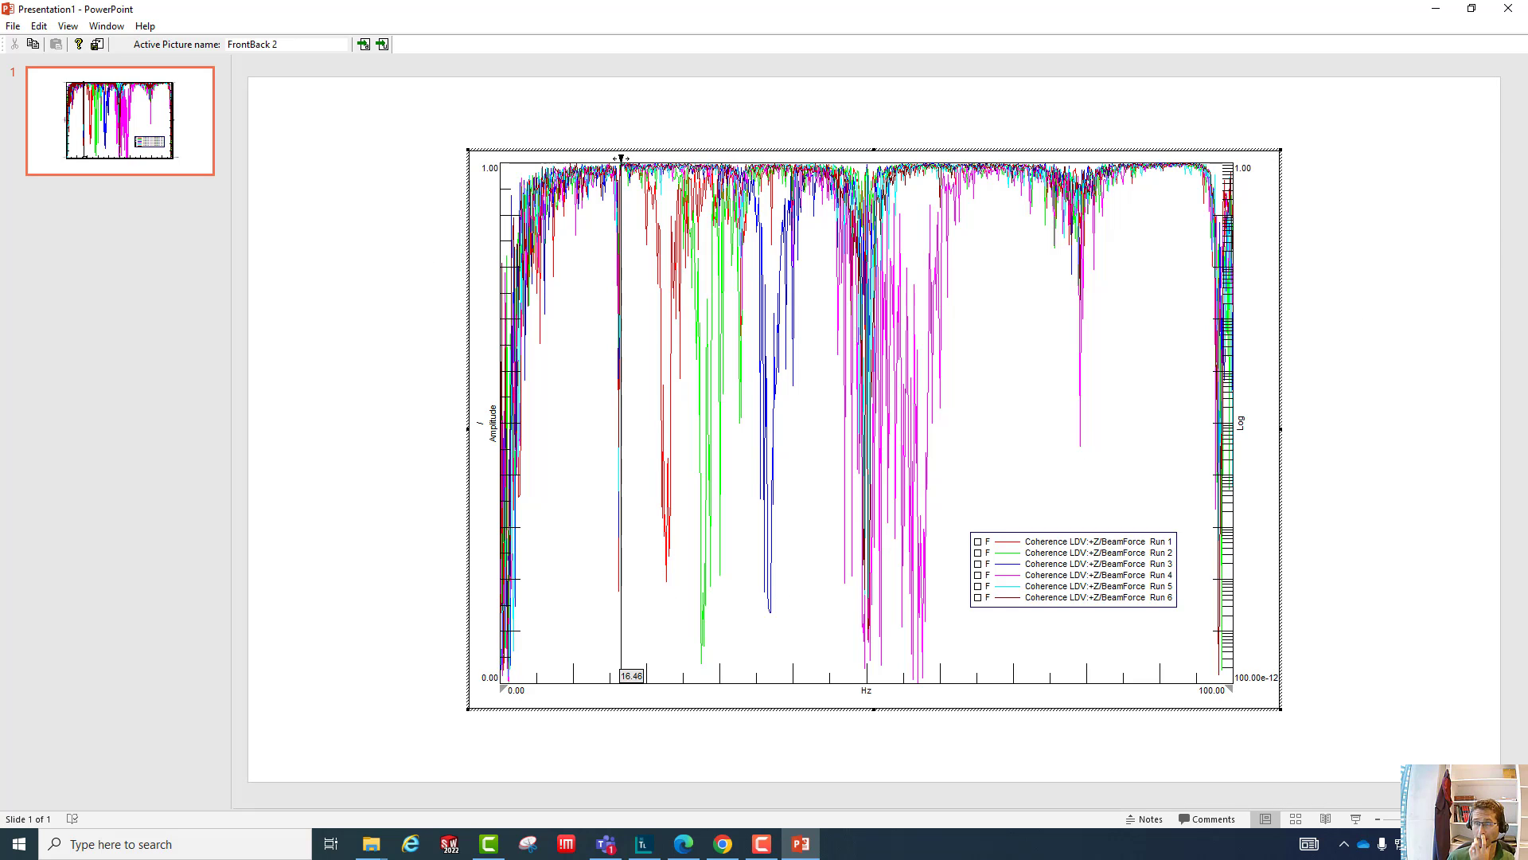
# - Close the presentation without saving it and return to Simcenter Testlab
pyautogui.click(1510, 12)
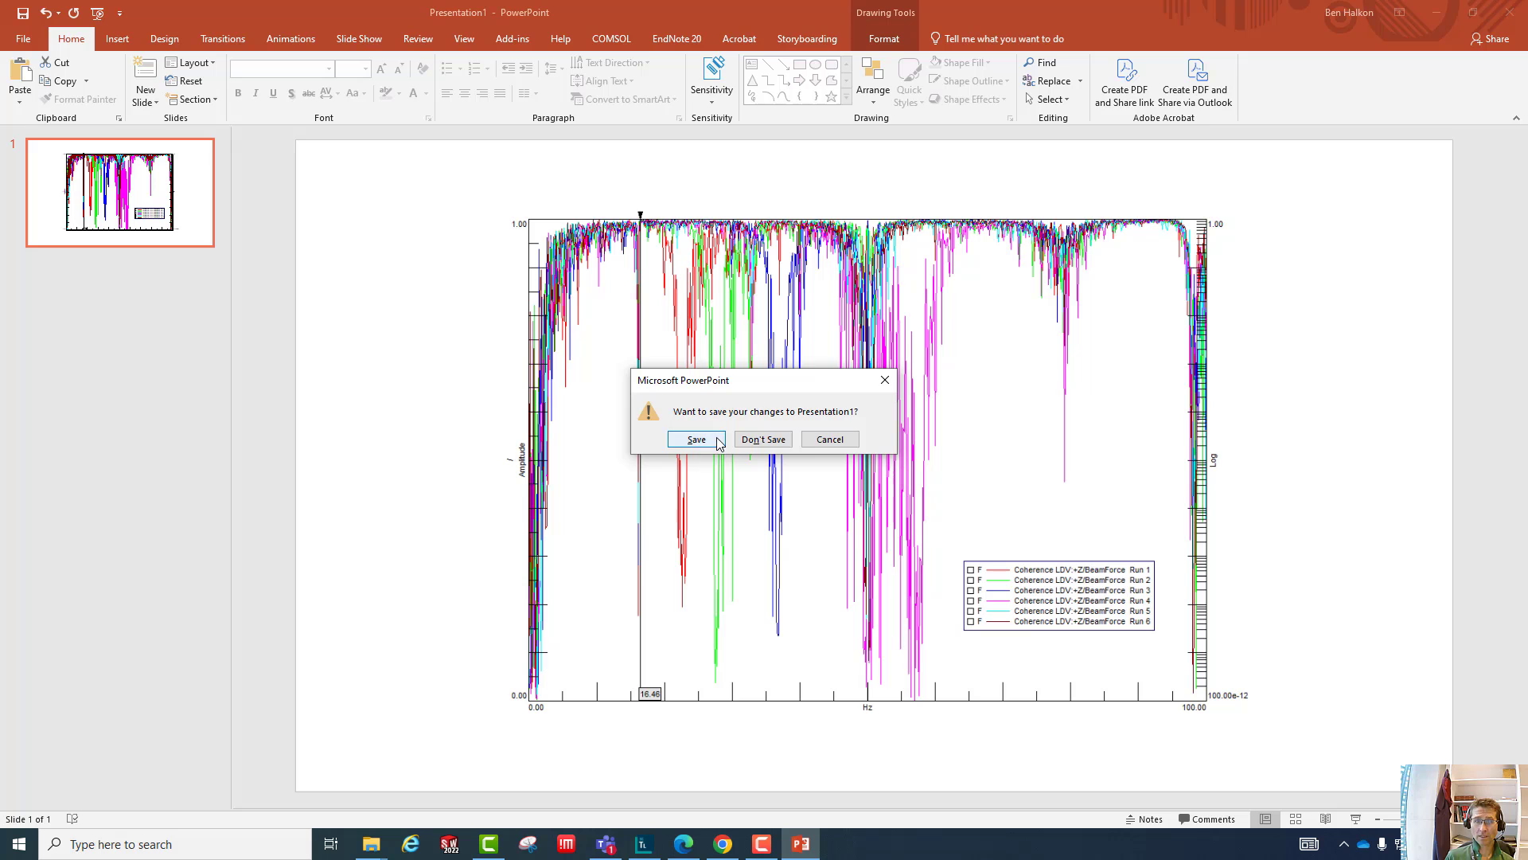
pyautogui.click(761, 440)
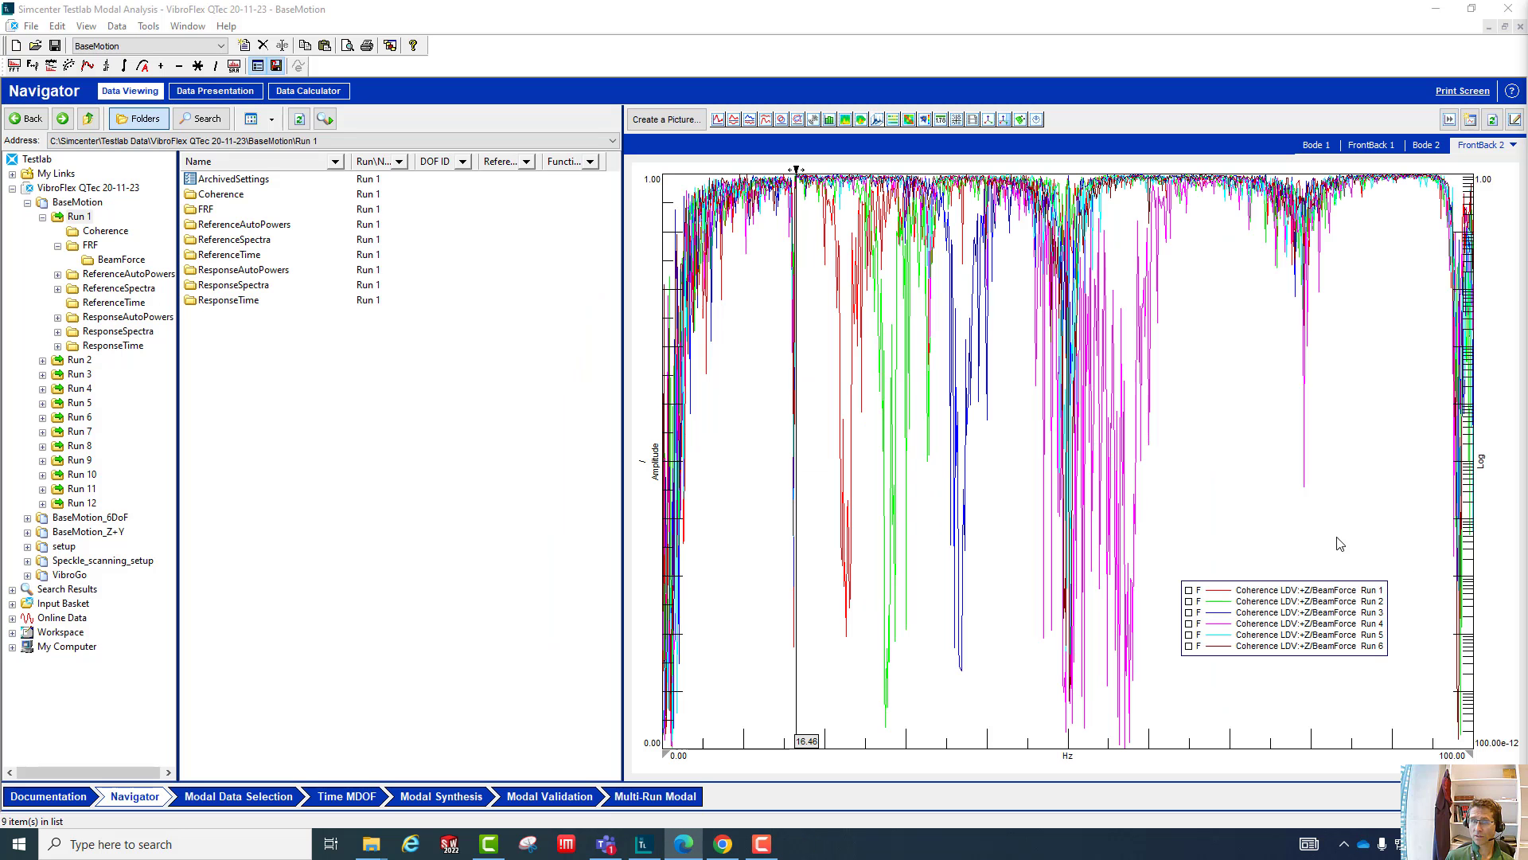